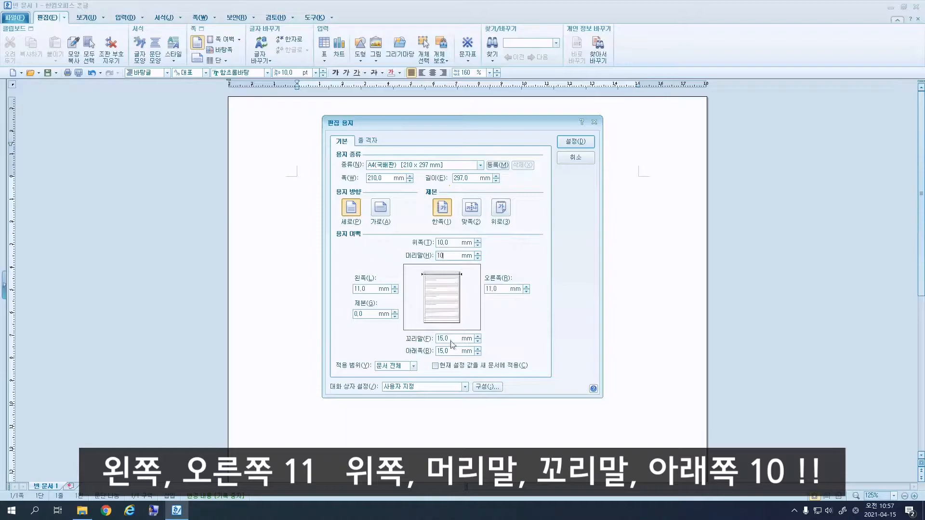
# Change the bottom margin to 10 mm and apply the 11 mm / 10 mm page margins.
pyautogui.doubleClick(444, 352)
pyautogui.write('10')
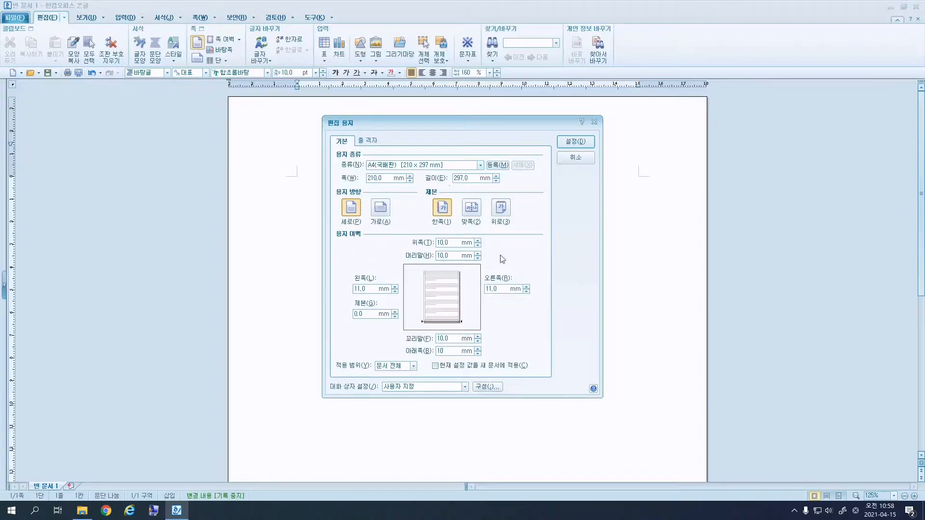
pyautogui.click(581, 141)
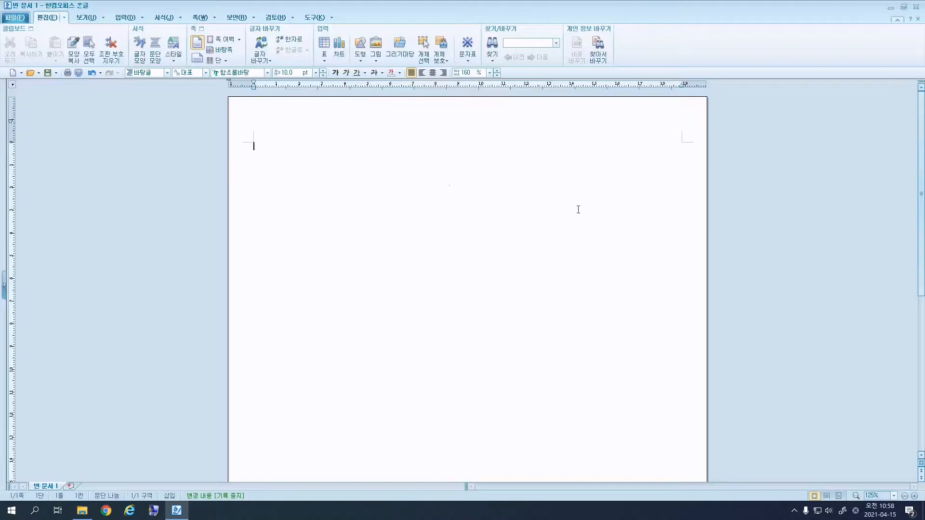
# Type items 1. and 2. on separate lines, then insert a page break.
pyautogui.write('1.')
pyautogui.press('Return')
pyautogui.press('Return')
pyautogui.write('2.')
pyautogui.hotkey('ctrl', 'Return')
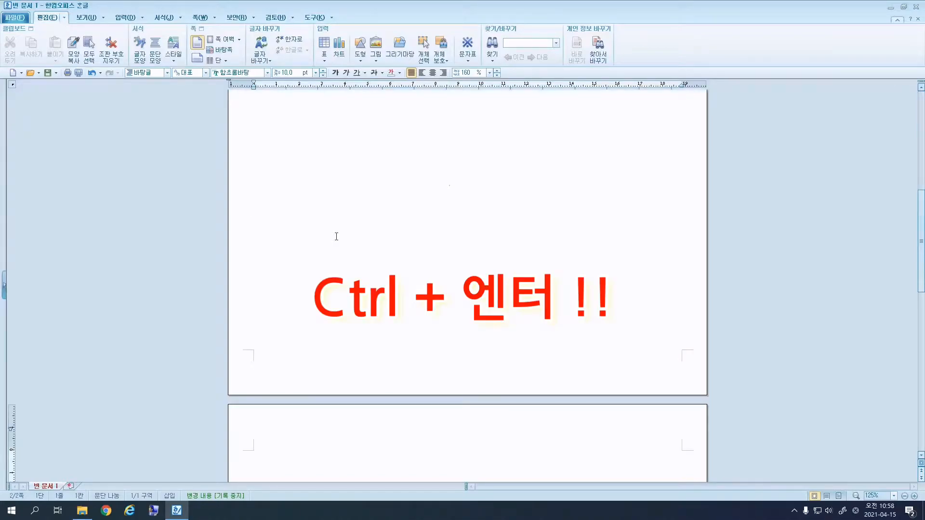
# On page two type items 3. and 4., then add another page break.
pyautogui.scroll(-5, 392, 228)
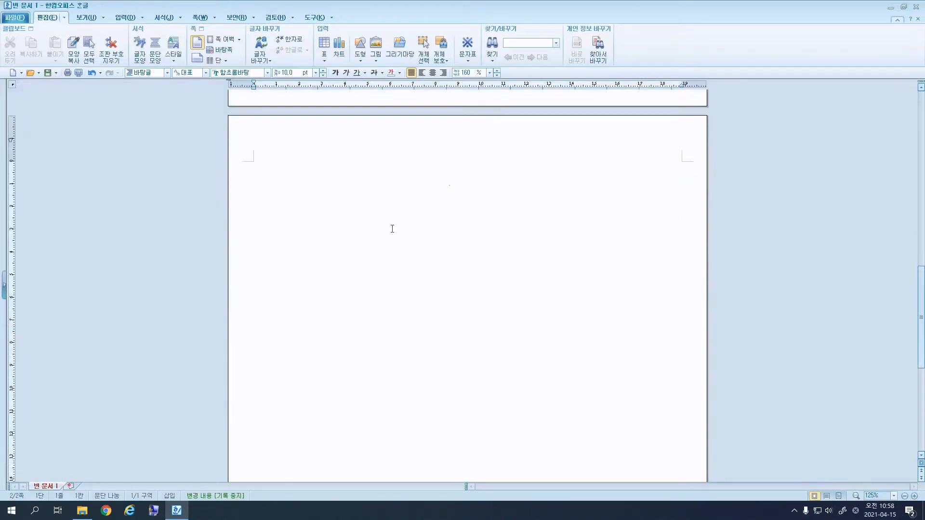
pyautogui.write('3.')
pyautogui.press('Return')
pyautogui.press('Return')
pyautogui.press('Return')
pyautogui.write('4.')
pyautogui.press('Return')
pyautogui.hotkey('ctrl', 'Return')
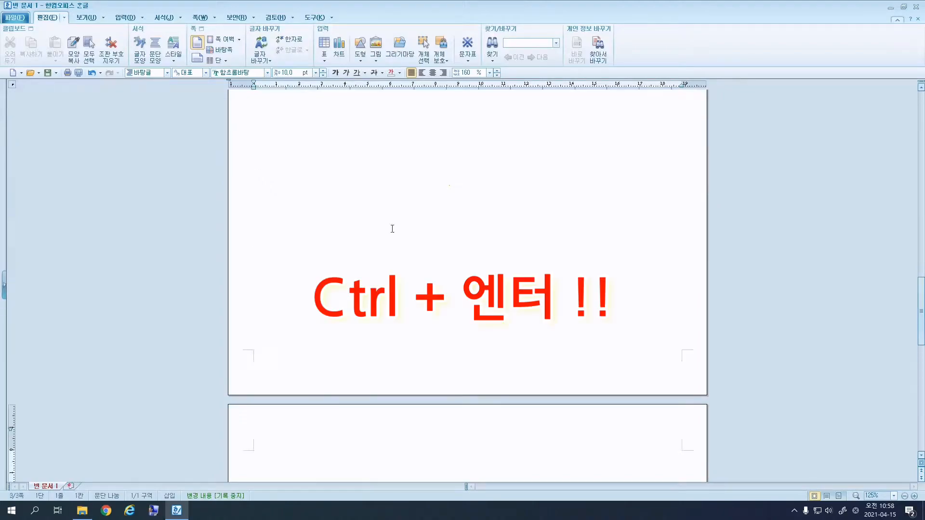
# Return to page one and put the cursor on the blank line under 1.
pyautogui.scroll(-2, 397, 232)
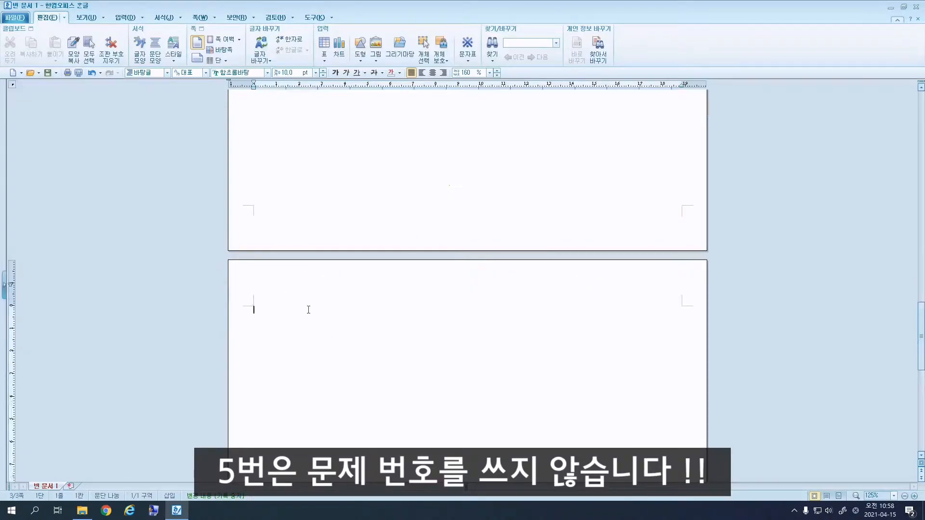
pyautogui.scroll(20, 460, 324)
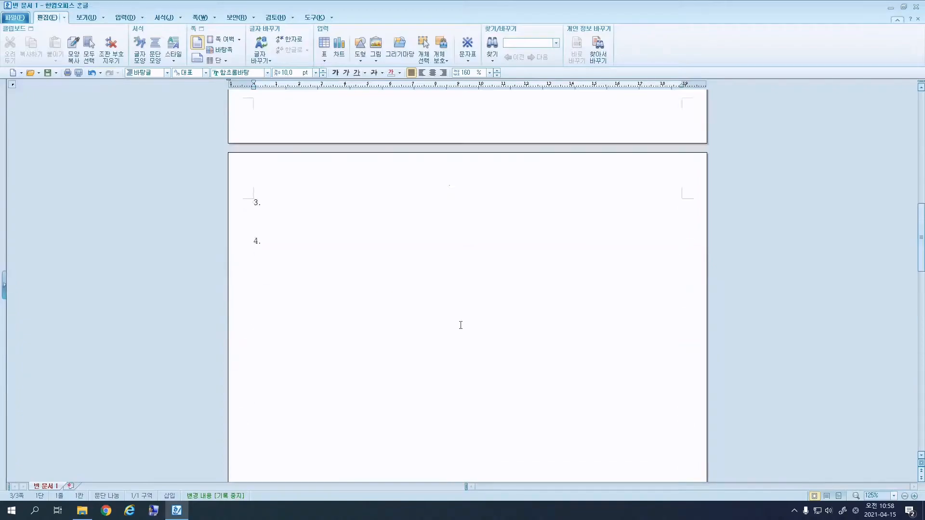
pyautogui.scroll(15, 447, 321)
pyautogui.click(255, 156)
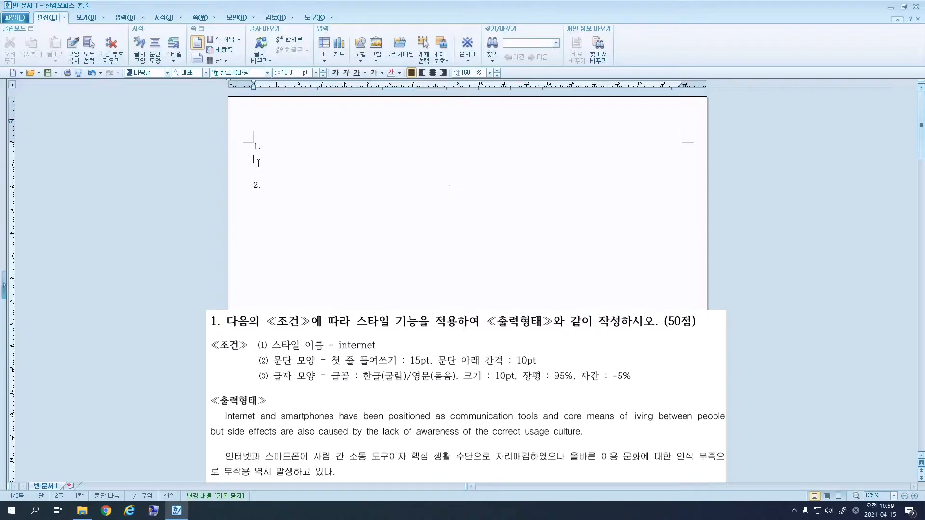
# Type the English internet-and-smartphones sentence and its Korean translation under 1., then select both.
pyautogui.write('Internet and s')
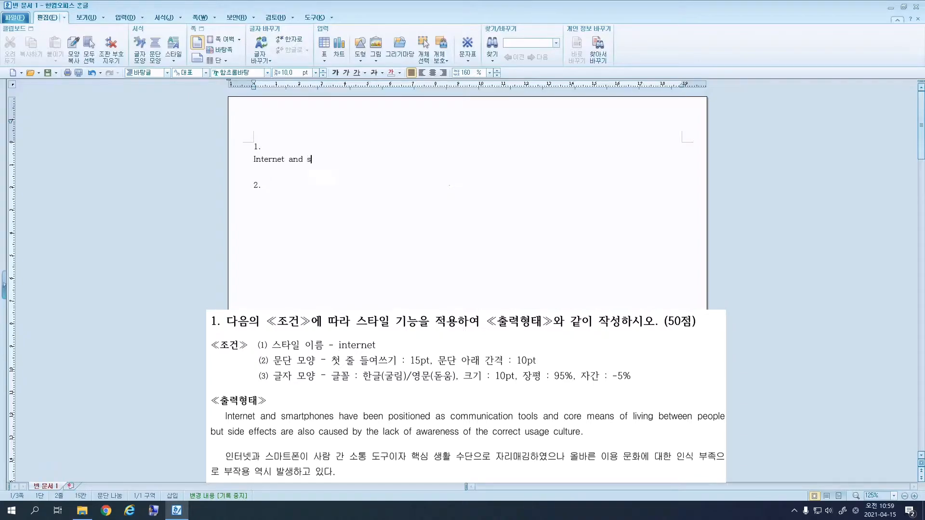
pyautogui.write('martphones have been positioned as c')
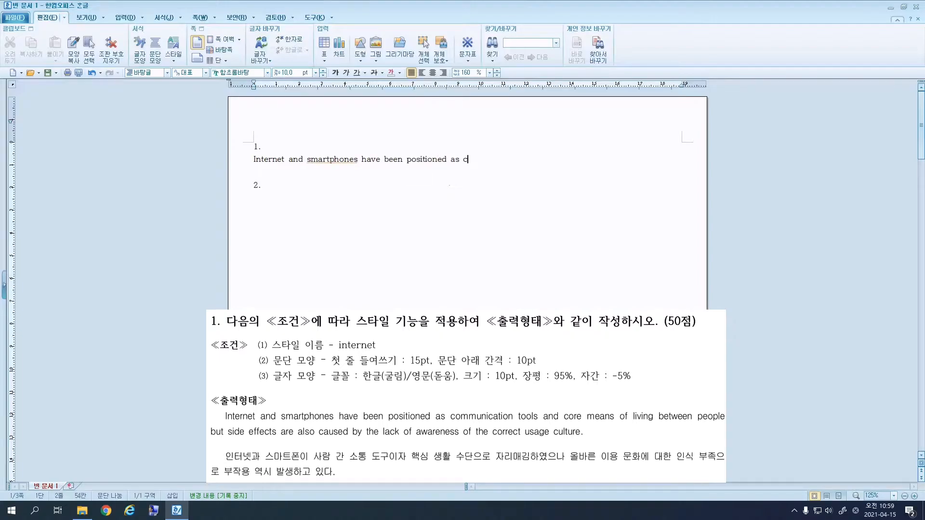
pyautogui.write('ommunication tools and core means of living bet')
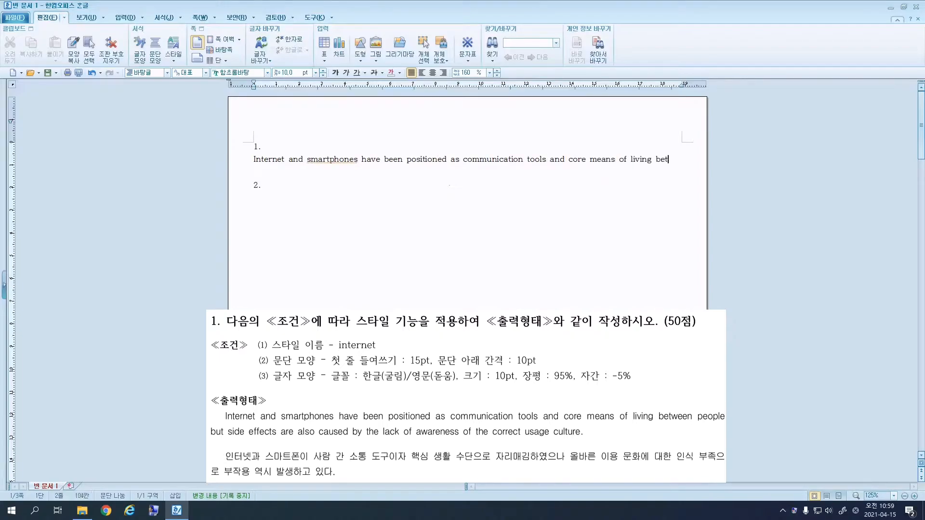
pyautogui.write('ween people but side effects also caused by the back')
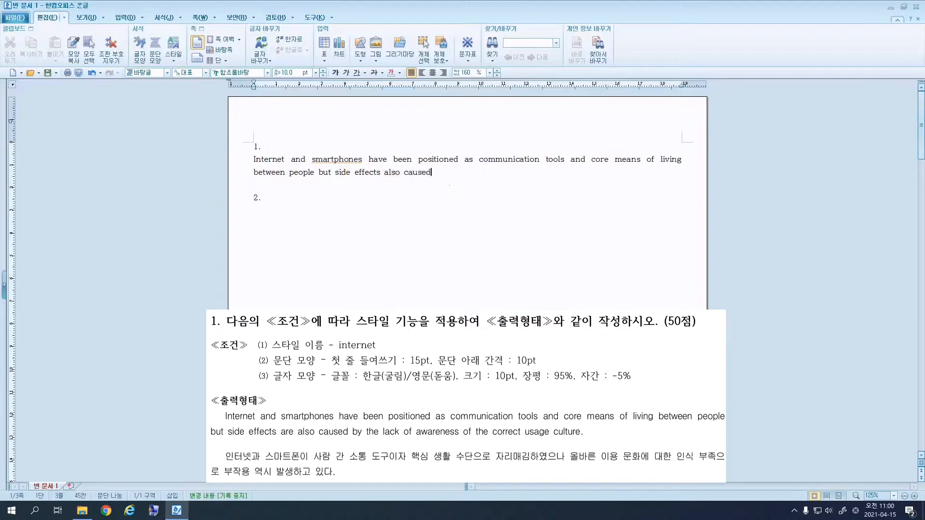
pyautogui.press('BackSpace')
pyautogui.press('BackSpace')
pyautogui.press('BackSpace')
pyautogui.press('BackSpace')
pyautogui.write('lack of awa')
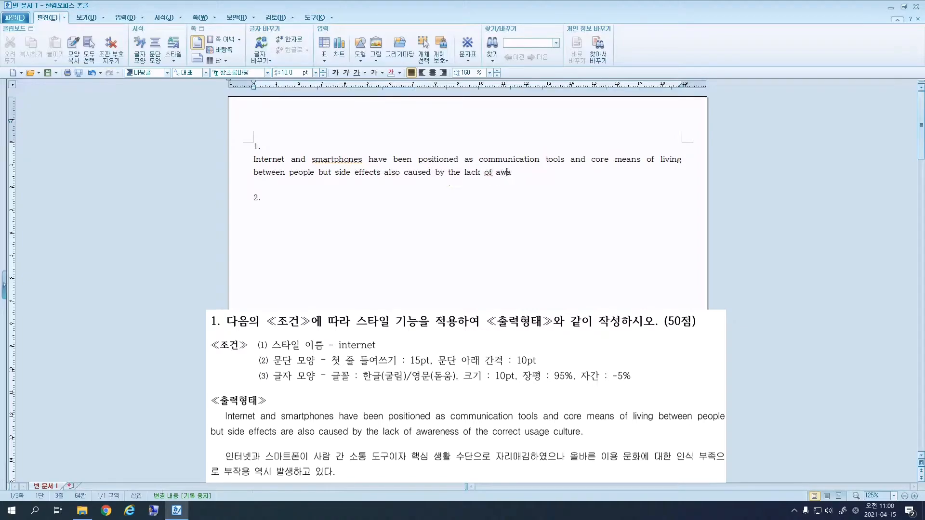
pyautogui.write('reness of the correct usa')
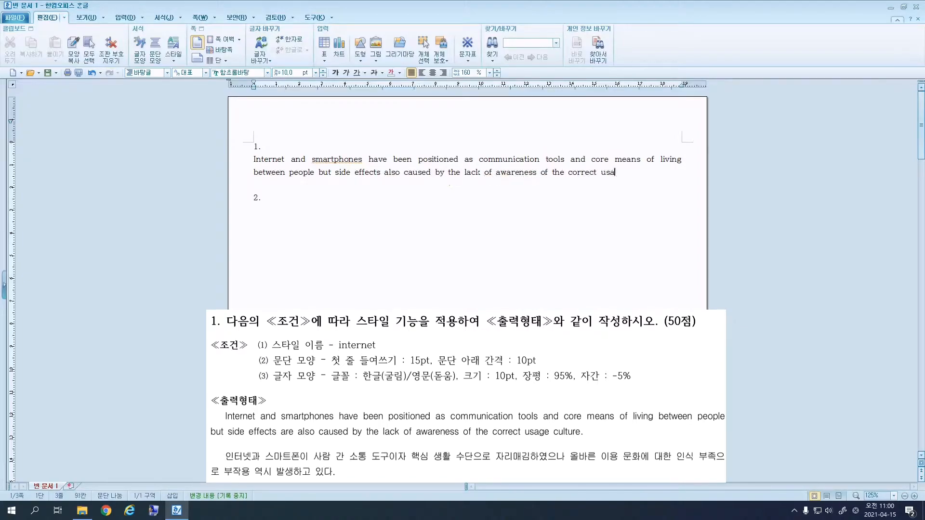
pyautogui.write('ge culture.')
pyautogui.press('Return')
pyautogui.write('인터넷과 스마트폰이 사람 간 소통 도구이자 핵심 생활 수단으로 자리매김하였으')
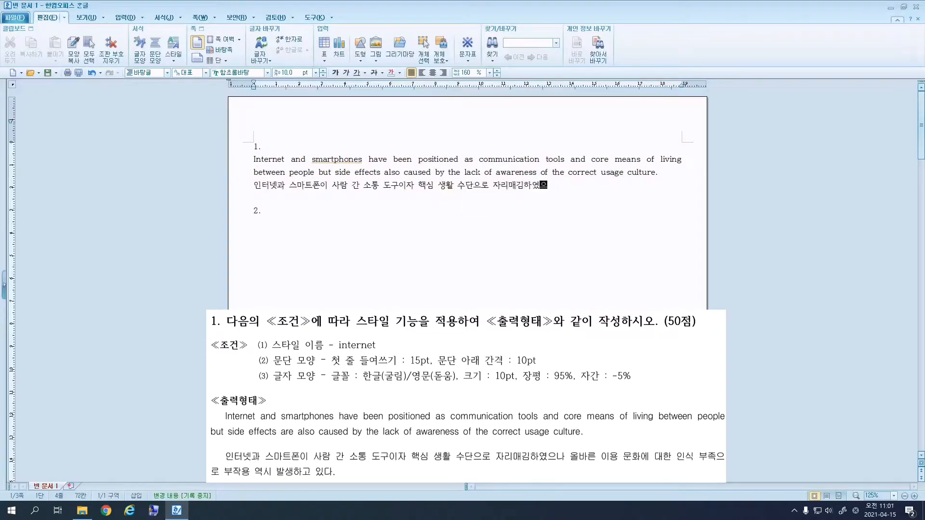
pyautogui.write('나 올바른 이용 문화에 대한 인식 부족으로 부작용 역시 발생하고 있다.')
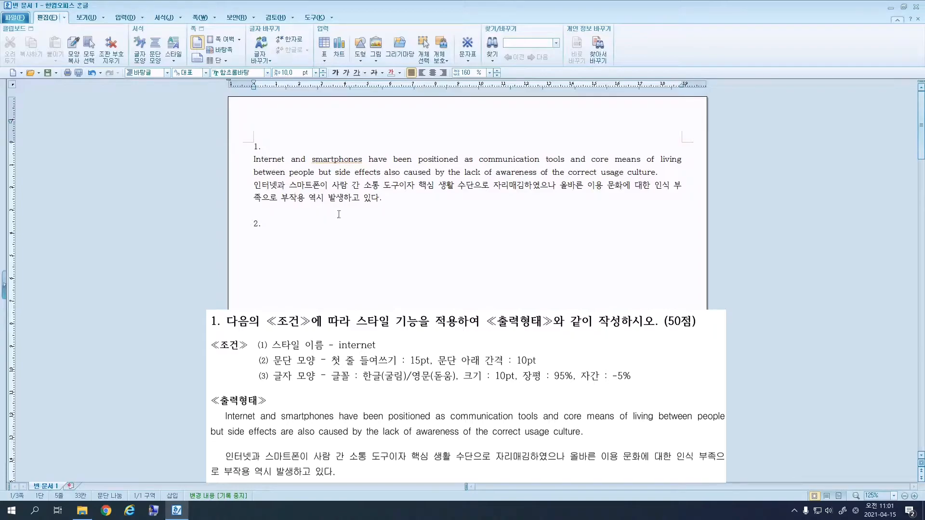
pyautogui.moveTo(382, 199); pyautogui.dragTo(252, 161)
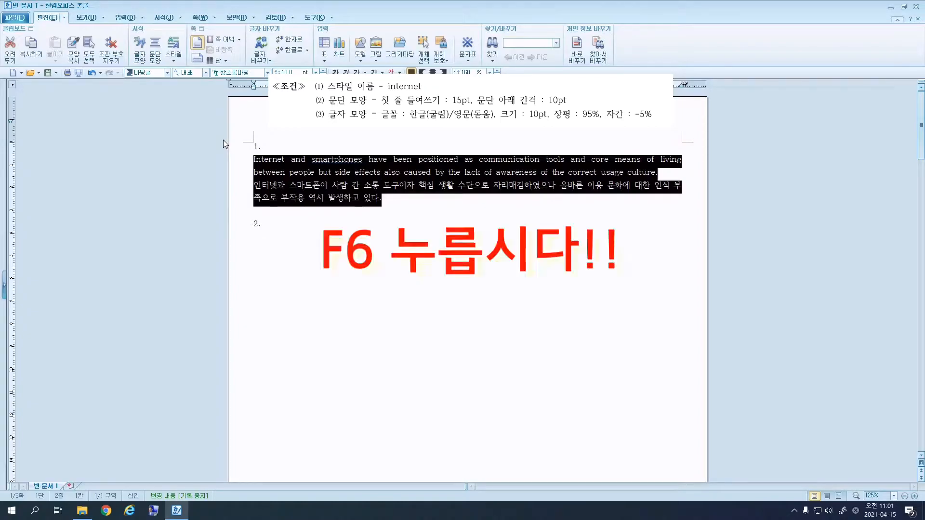
# Start a new style named internet in the Style dialog (F6).
pyautogui.press('F6')
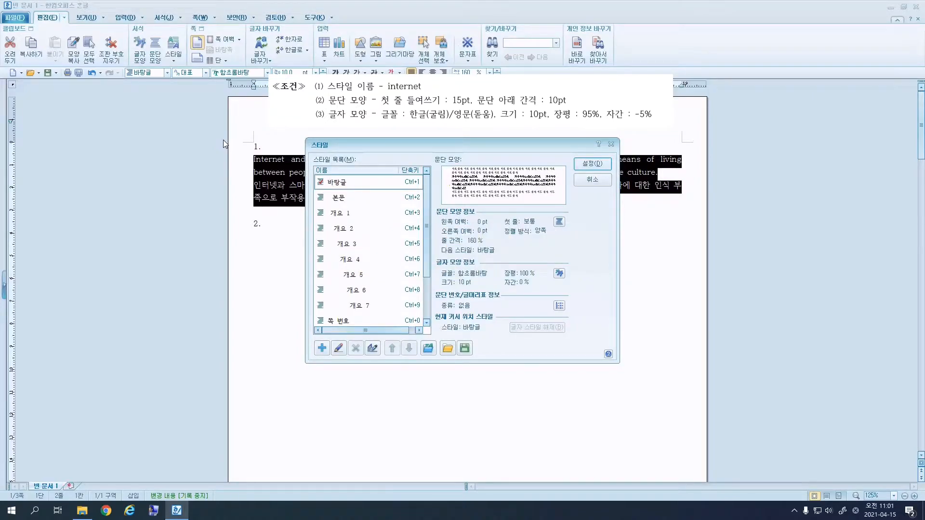
pyautogui.click(322, 353)
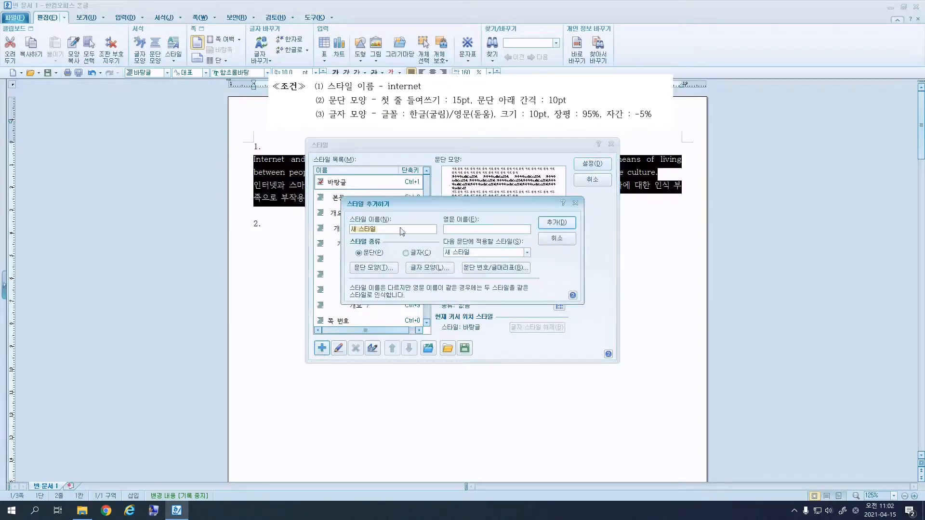
pyautogui.write('Internet')
# Give the style a 15 pt first-line indent and 10 pt spacing below.
pyautogui.click(376, 269)
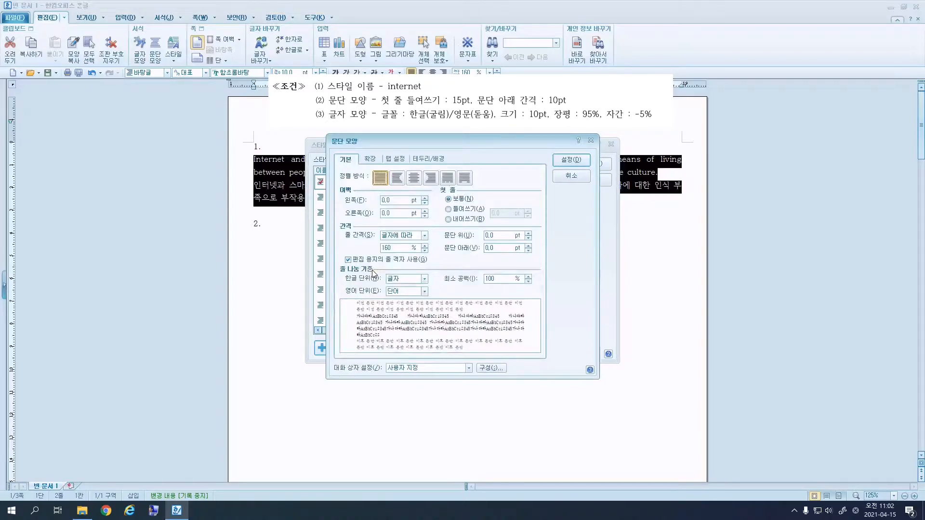
pyautogui.click(460, 211)
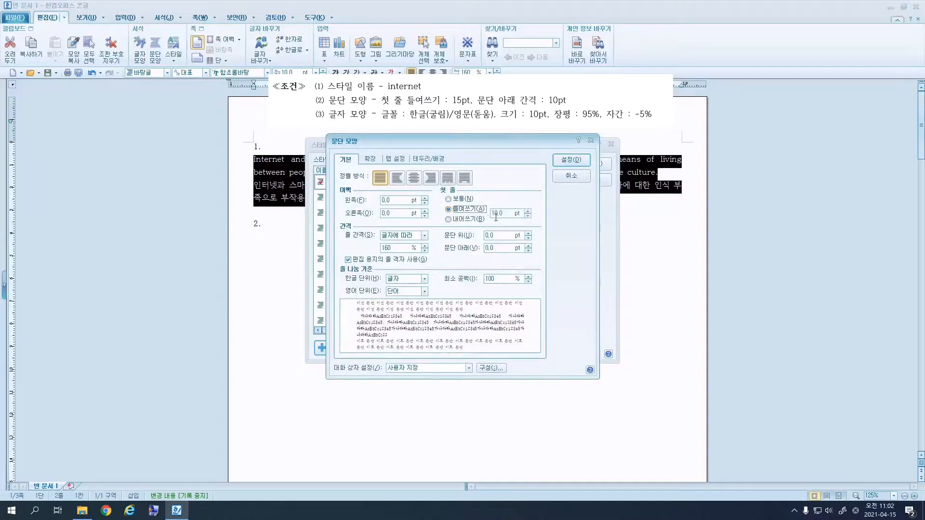
pyautogui.write('15')
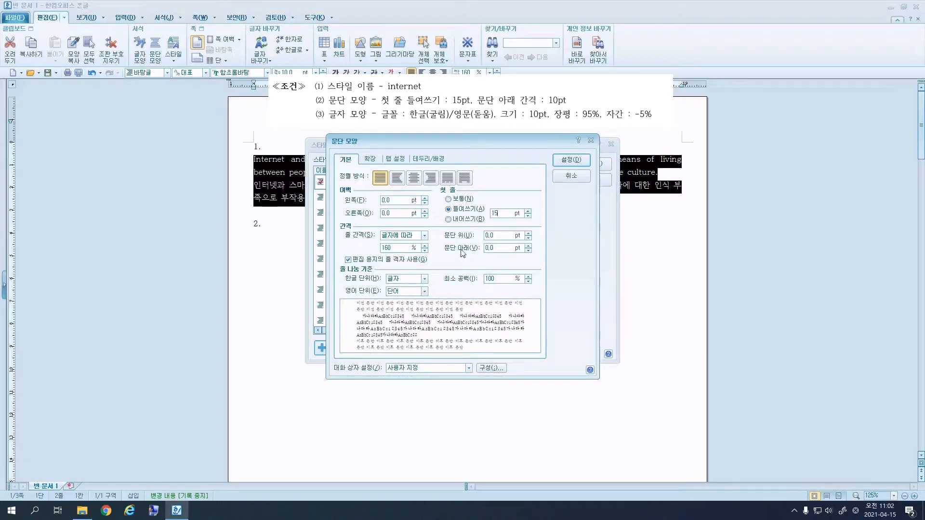
pyautogui.doubleClick(497, 249)
pyautogui.write('10')
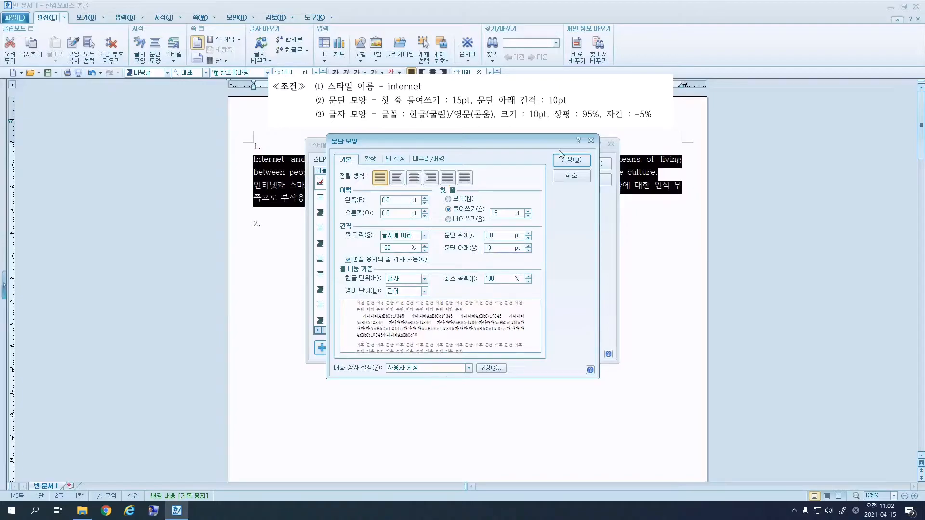
pyautogui.click(554, 161)
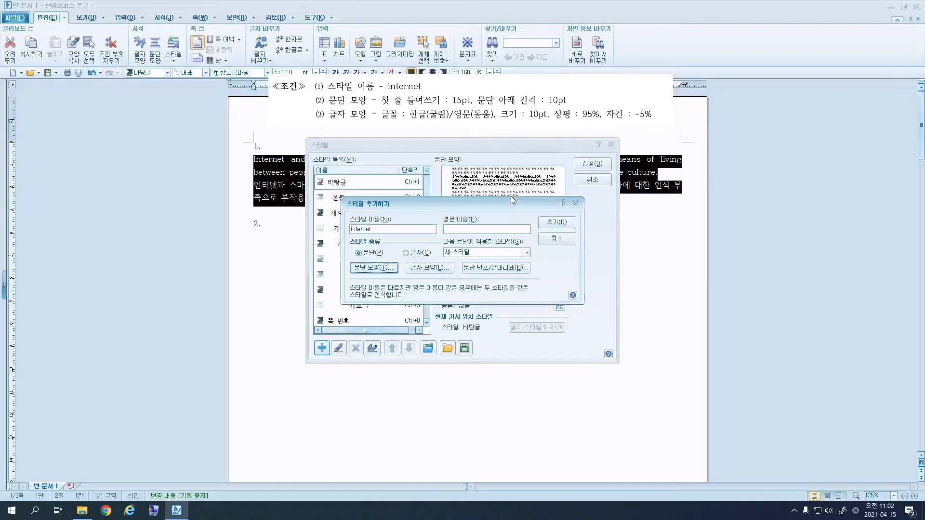
# Set the style's Korean characters to 굴림 with 95% width and -5% spacing.
pyautogui.click(424, 268)
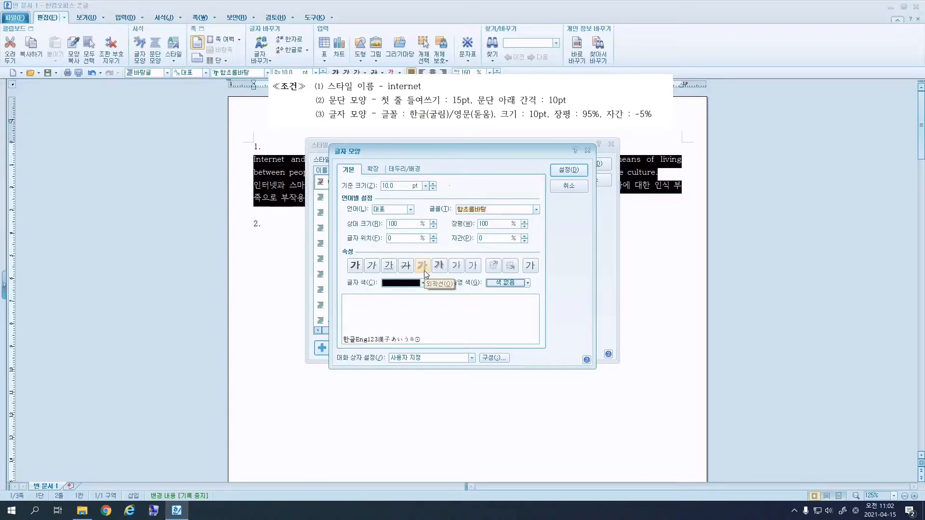
pyautogui.click(410, 210)
pyautogui.click(381, 225)
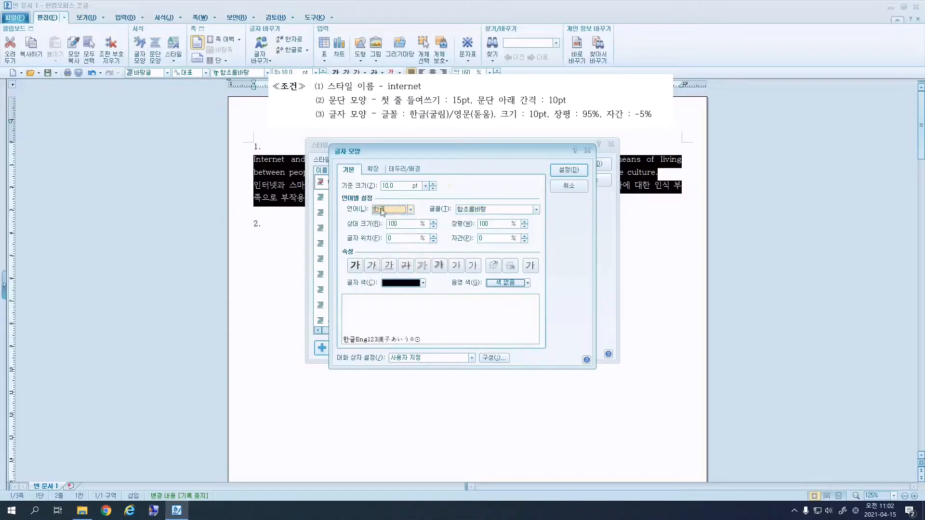
pyautogui.click(481, 210)
pyautogui.write('굴')
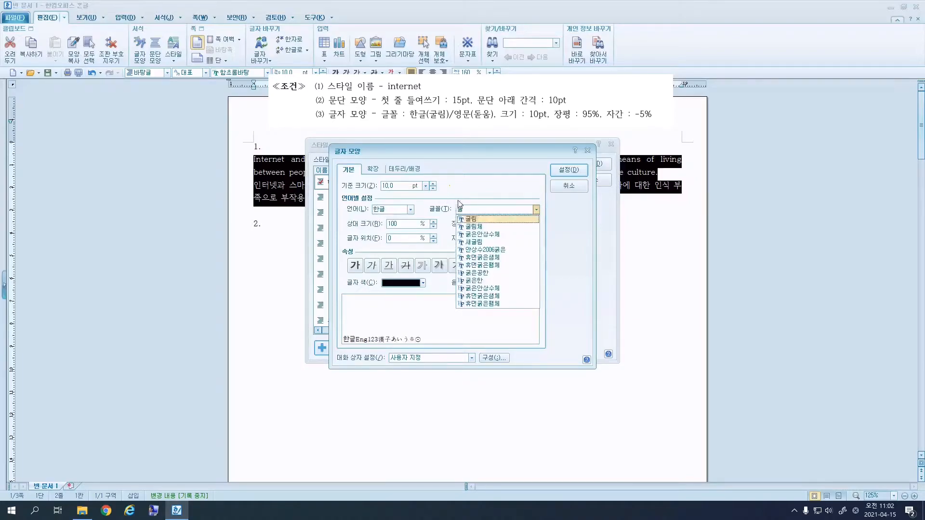
pyautogui.click(469, 220)
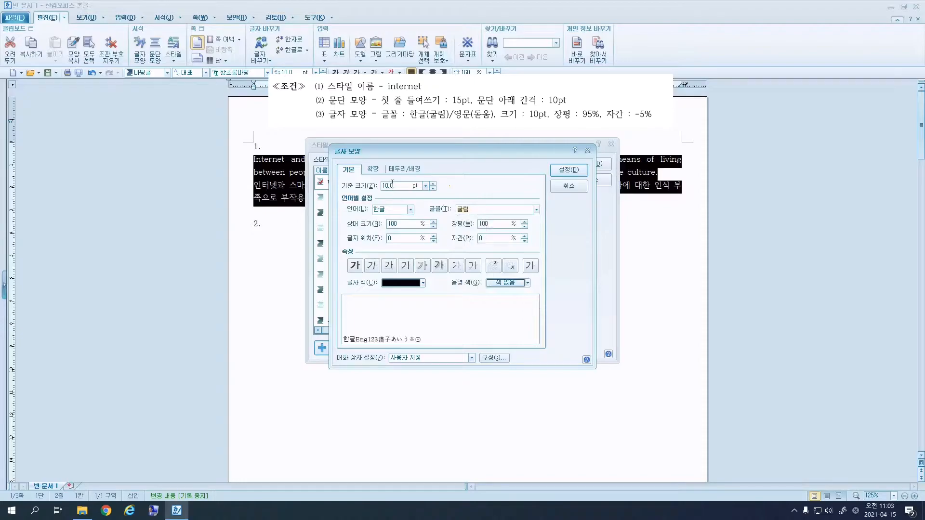
pyautogui.moveTo(496, 226); pyautogui.dragTo(465, 226)
pyautogui.write('95')
pyautogui.moveTo(488, 238); pyautogui.dragTo(466, 241)
pyautogui.write('-5')
pyautogui.click(562, 171)
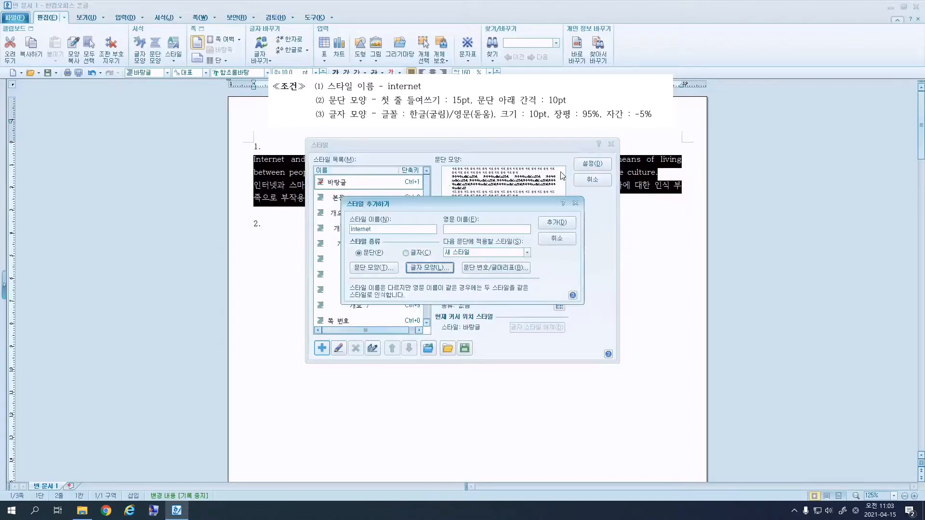
# Set English characters to 돋움, 95% width, -5% spacing, then add and apply the internet style.
pyautogui.click(435, 269)
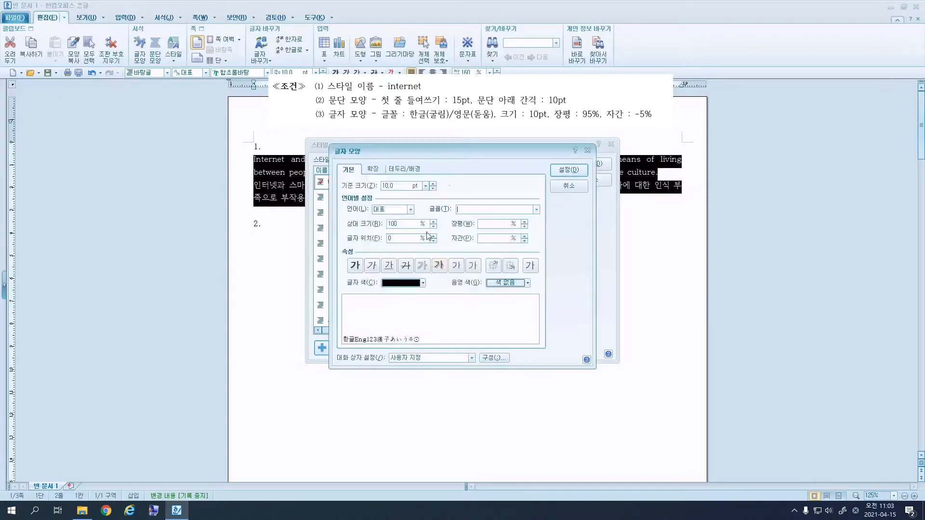
pyautogui.click(411, 209)
pyautogui.click(391, 230)
pyautogui.click(489, 207)
pyautogui.write('돋움')
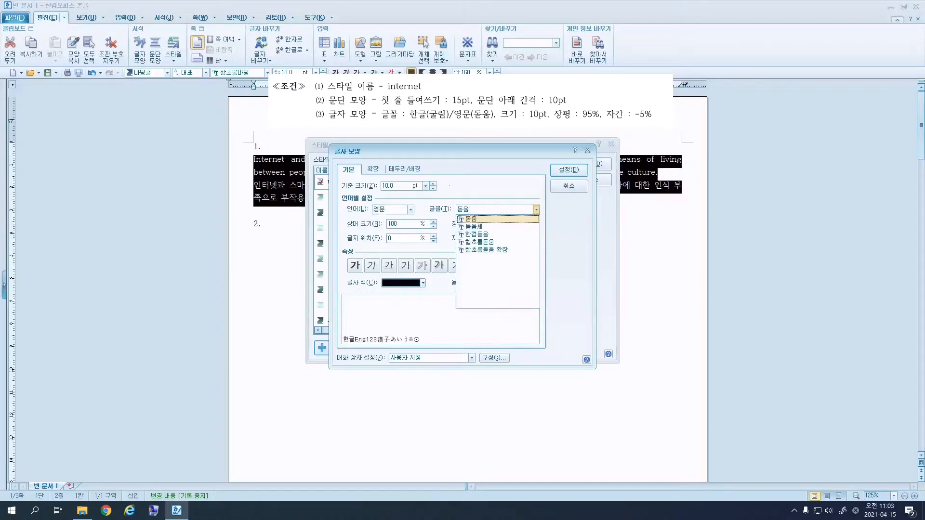
pyautogui.click(471, 220)
pyautogui.doubleClick(505, 220)
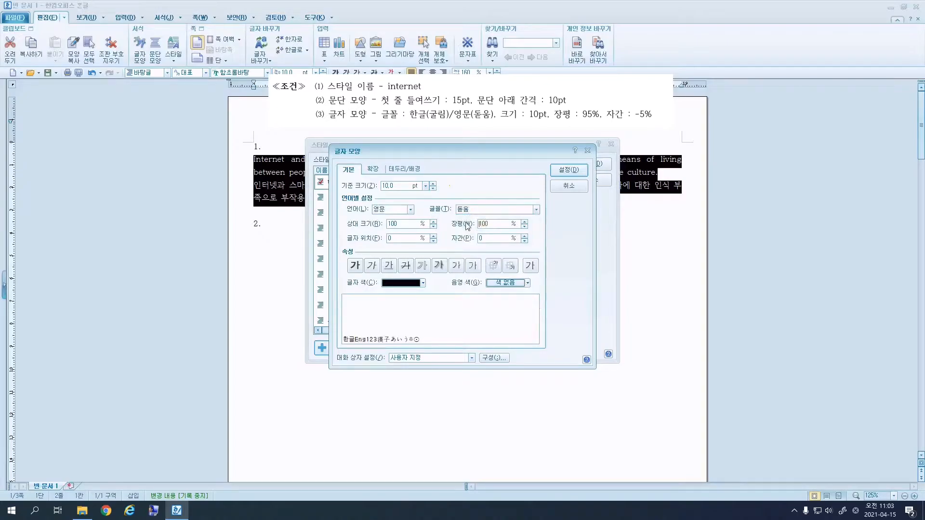
pyautogui.write('95')
pyautogui.doubleClick(481, 238)
pyautogui.write('-5')
pyautogui.click(573, 171)
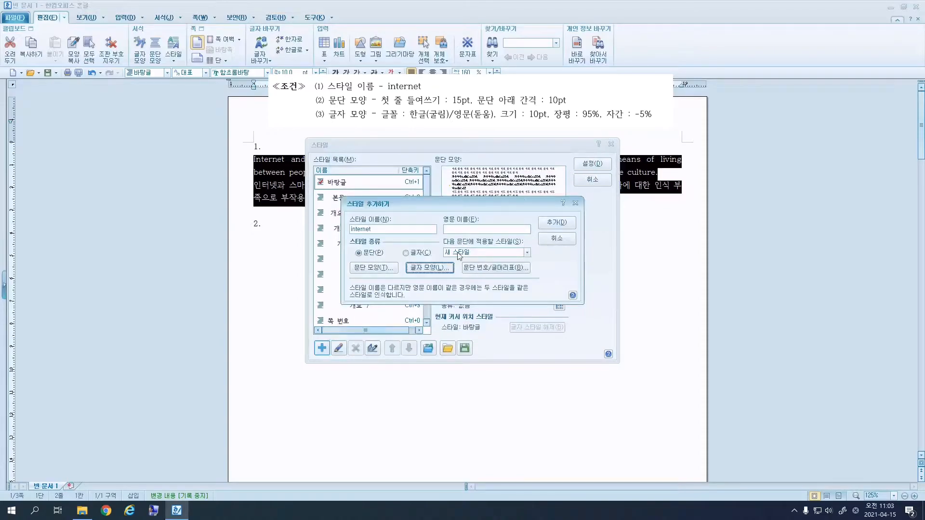
pyautogui.click(552, 224)
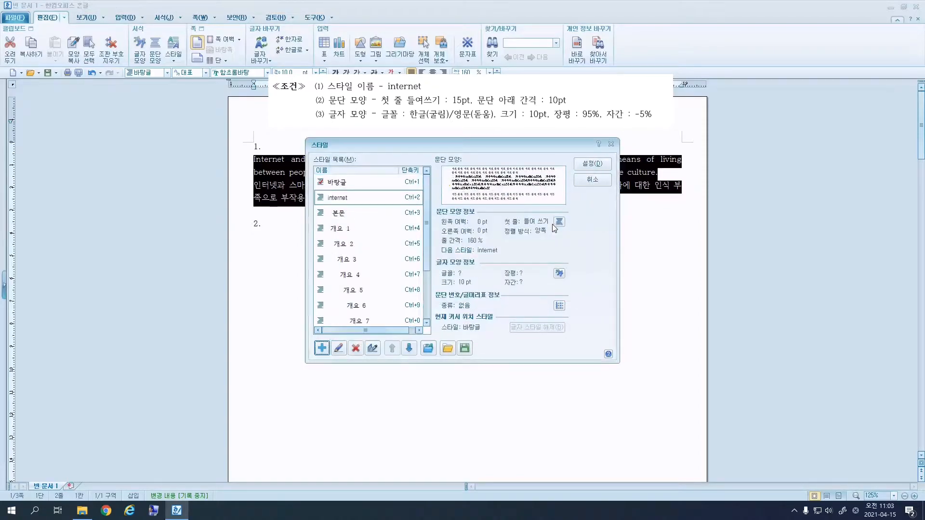
pyautogui.click(590, 165)
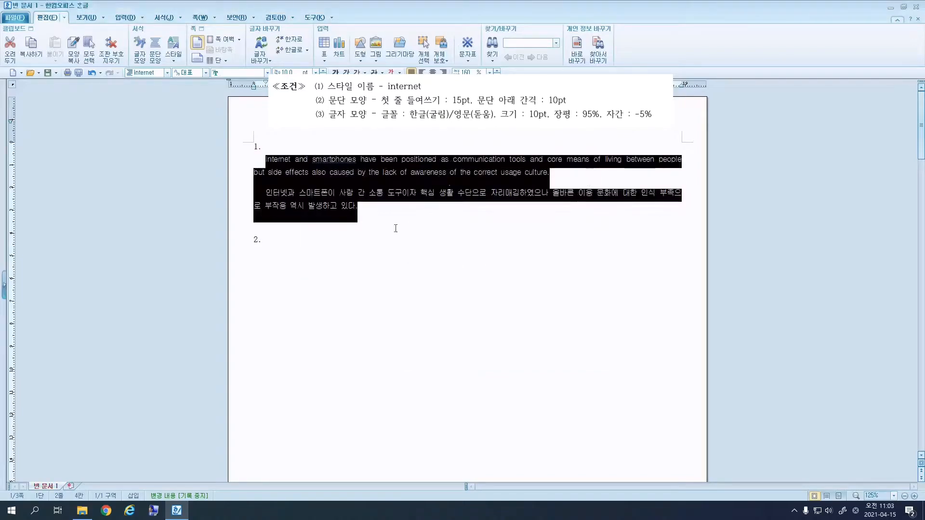
pyautogui.click(476, 227)
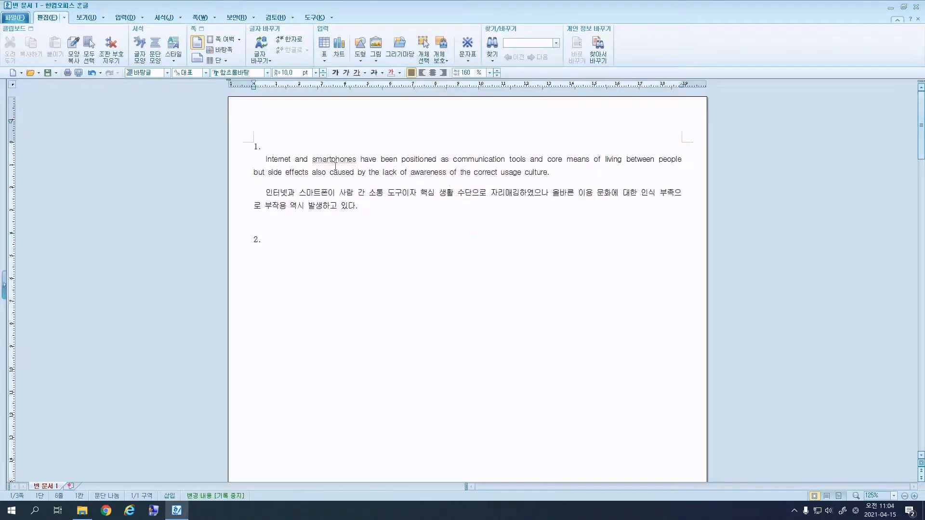
pyautogui.moveTo(312, 159); pyautogui.dragTo(357, 159)
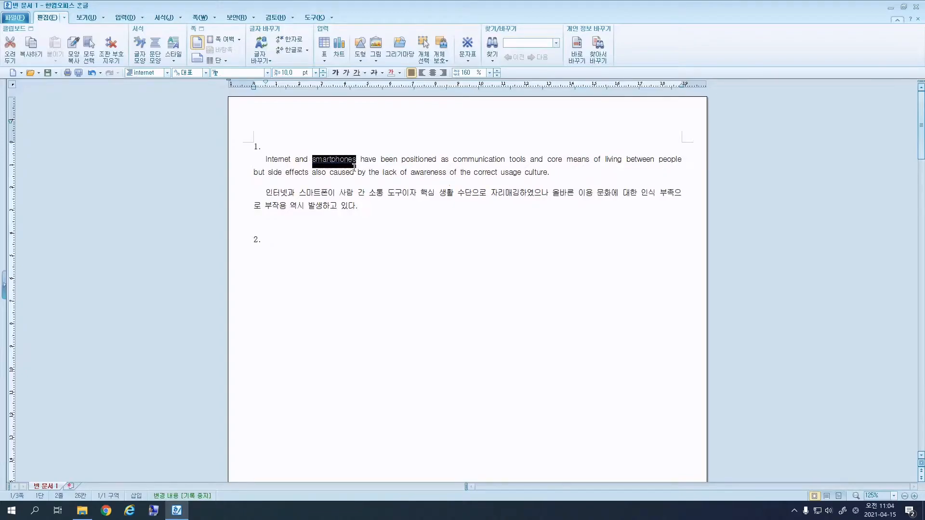
pyautogui.click(357, 161)
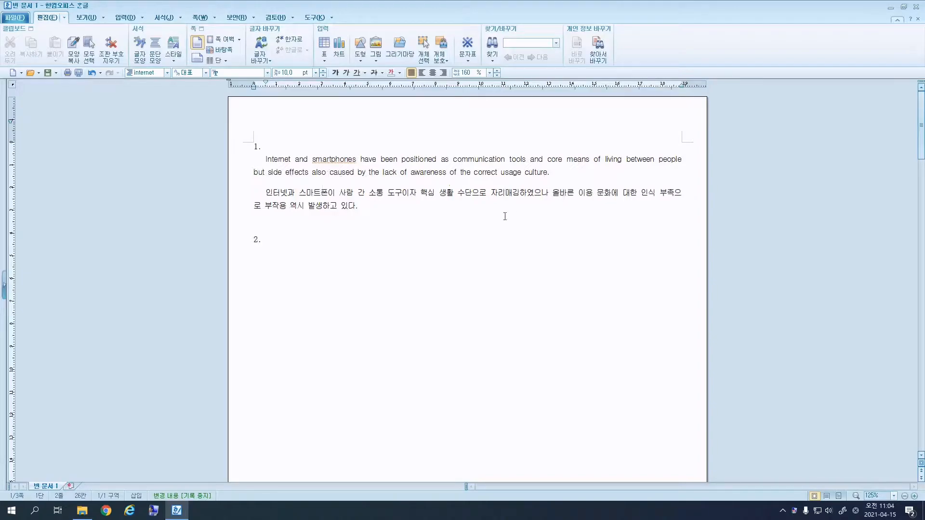
pyautogui.click(419, 263)
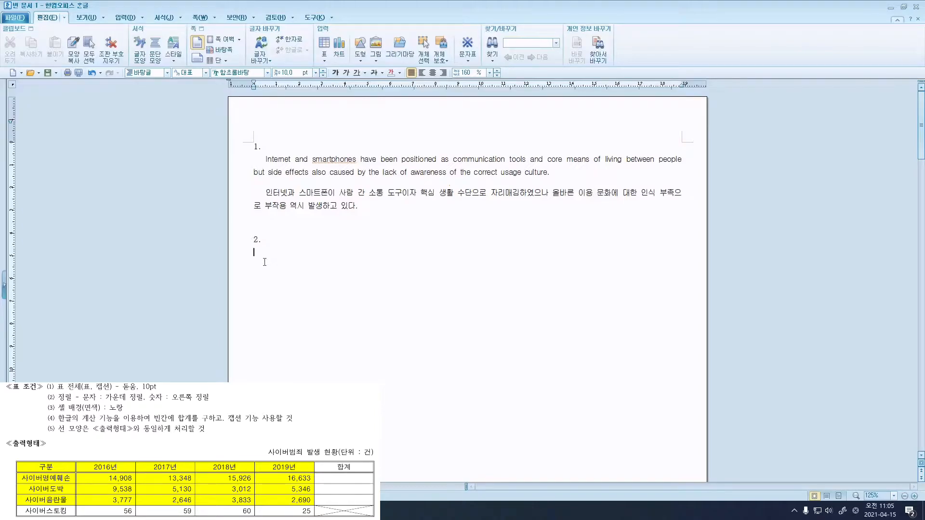
# Insert a 5-row by 6-column table under item 2.
pyautogui.click(128, 17)
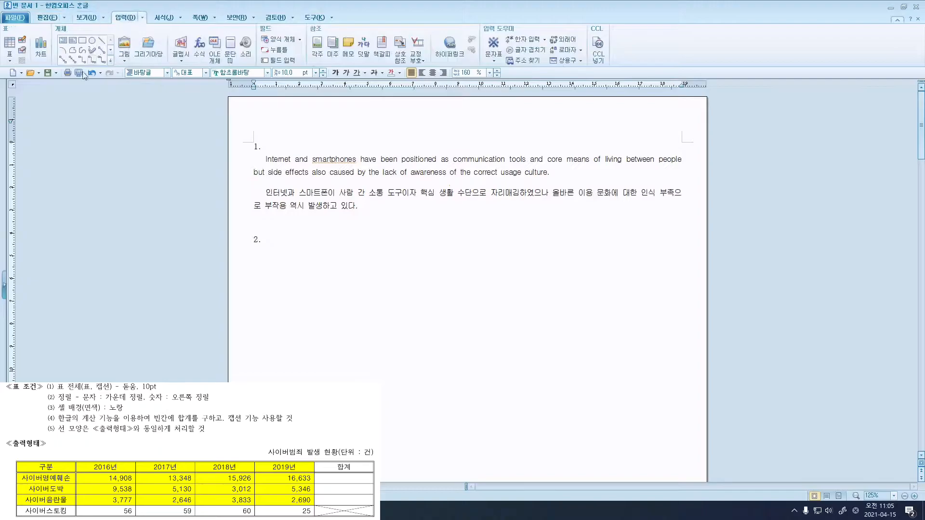
pyautogui.click(10, 60)
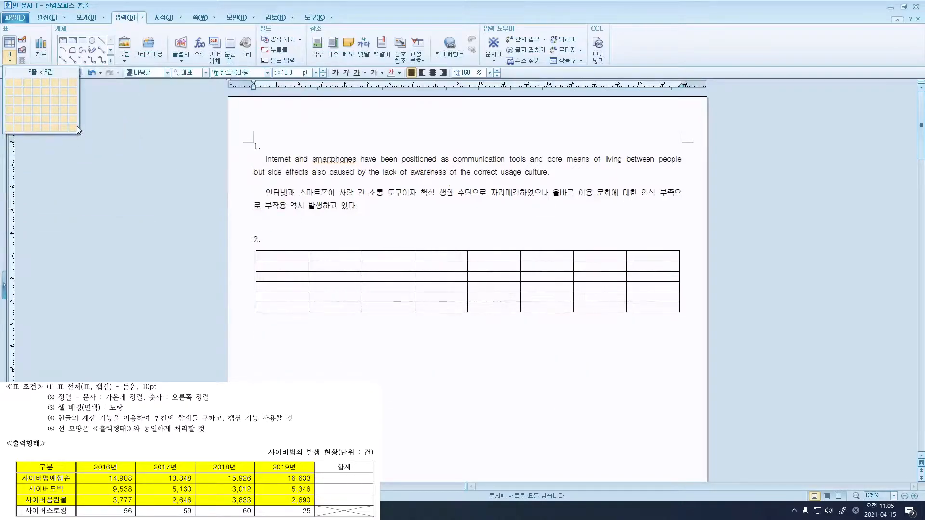
pyautogui.click(45, 128)
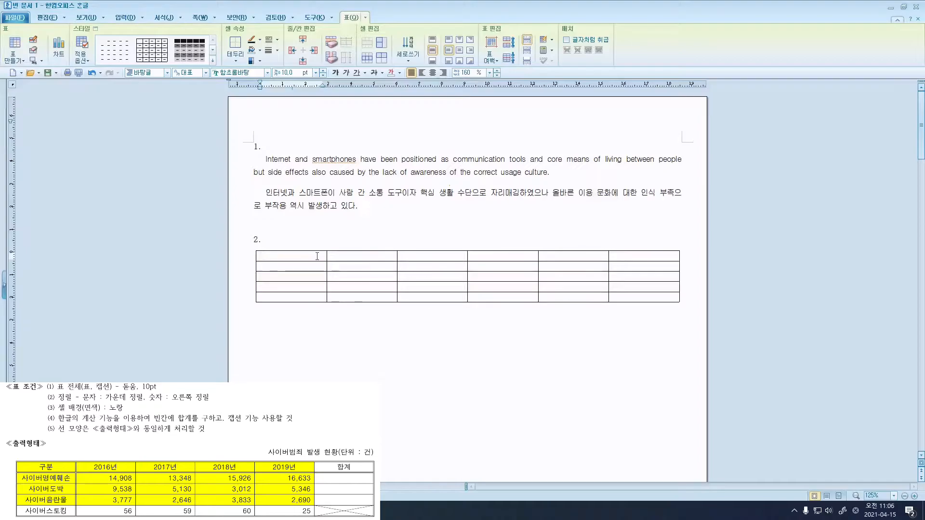
# Enter the 구분, 2019년 and 합계 headers and the 사이버 category labels in the table.
pyautogui.write('구분')
pyautogui.press('Down')
pyautogui.write('사이버명예훼손')
pyautogui.press('Down')
pyautogui.write('사이버도박')
# Fill in the yearly counts such as 14908, 5130, 2646, 15926, 3012 and 3833.
pyautogui.press('Down')
pyautogui.write('사이버음란물')
pyautogui.press('Down')
pyautogui.press('Tab')
pyautogui.write('2019년')
pyautogui.press('Tab')
pyautogui.write('합계')
pyautogui.press('Tab')
pyautogui.press('Tab')
pyautogui.write('14908')
pyautogui.press('Down')
pyautogui.write('953813348')
pyautogui.press('Down')
pyautogui.write('5130')
pyautogui.press('Down')
pyautogui.write('2646')
pyautogui.press('Down')
pyautogui.write('59')
pyautogui.hotkey('shift', 'Tab')
pyautogui.write('15926')
pyautogui.press('Down')
pyautogui.write('3012')
pyautogui.press('Down')
pyautogui.write('3833')
pyautogui.press('Down')
pyautogui.write('6060')
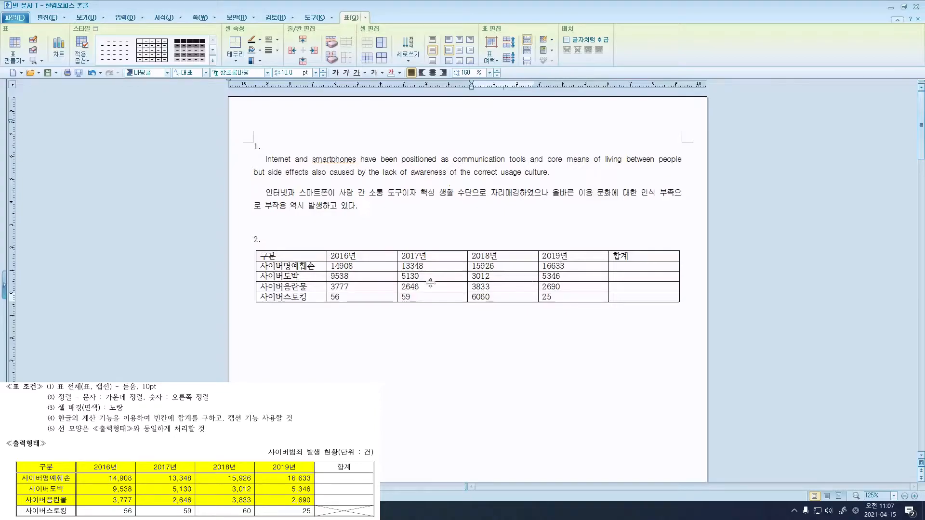
pyautogui.moveTo(366, 269); pyautogui.dragTo(570, 299)
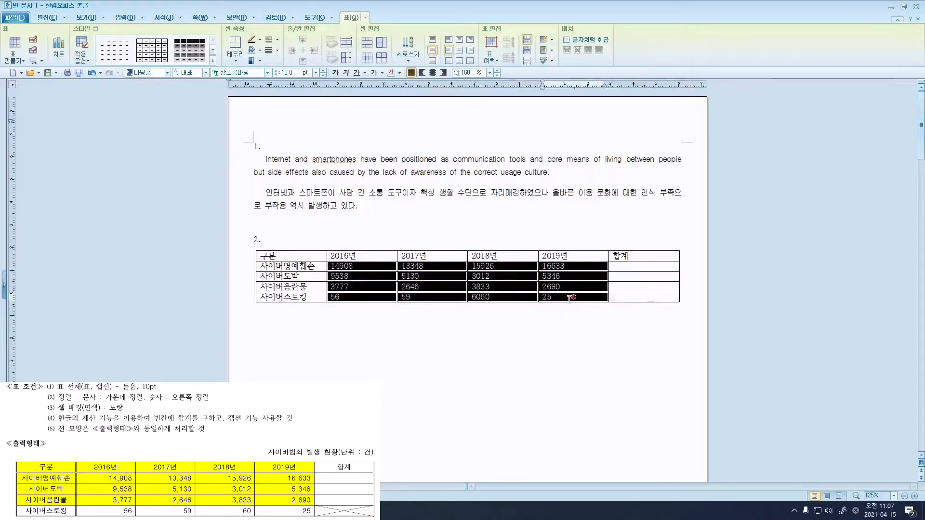
pyautogui.click(570, 299)
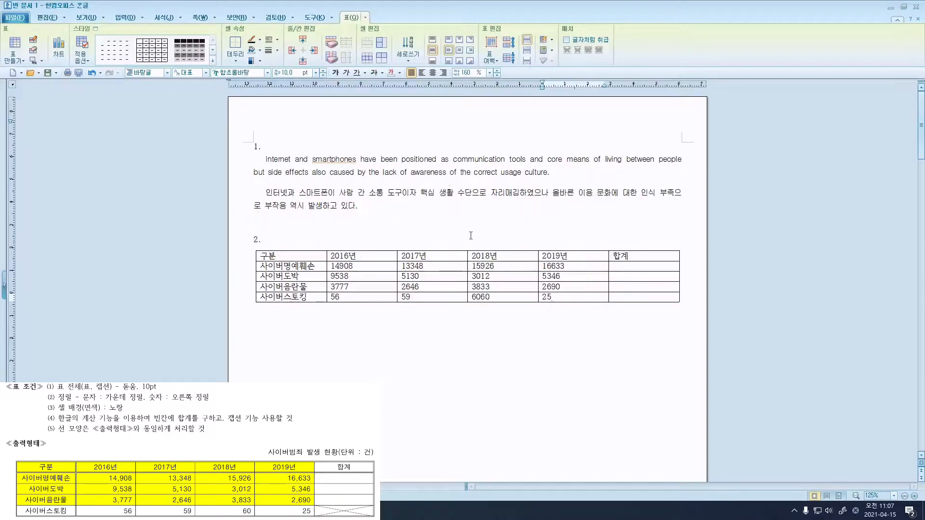
# Select the whole question 2 table and set its font to 돋움.
pyautogui.click(443, 250)
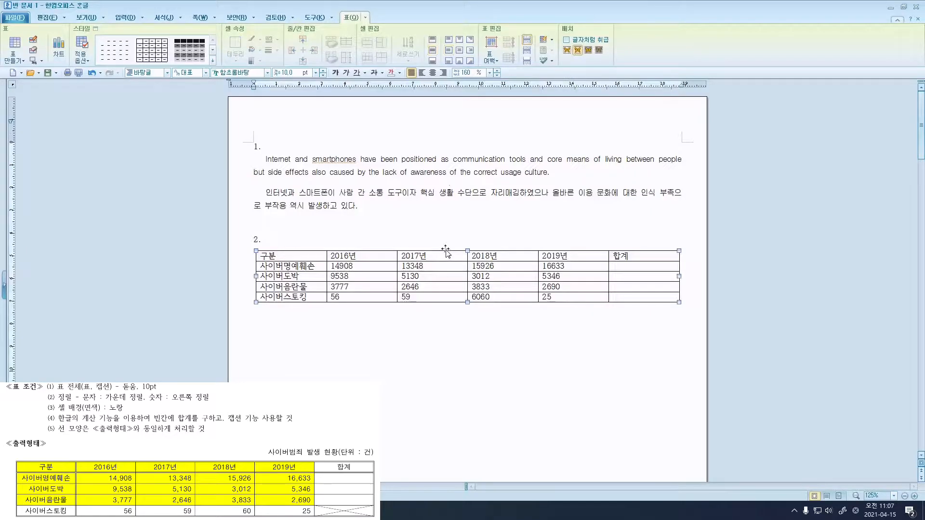
pyautogui.click(258, 71)
pyautogui.write('돋')
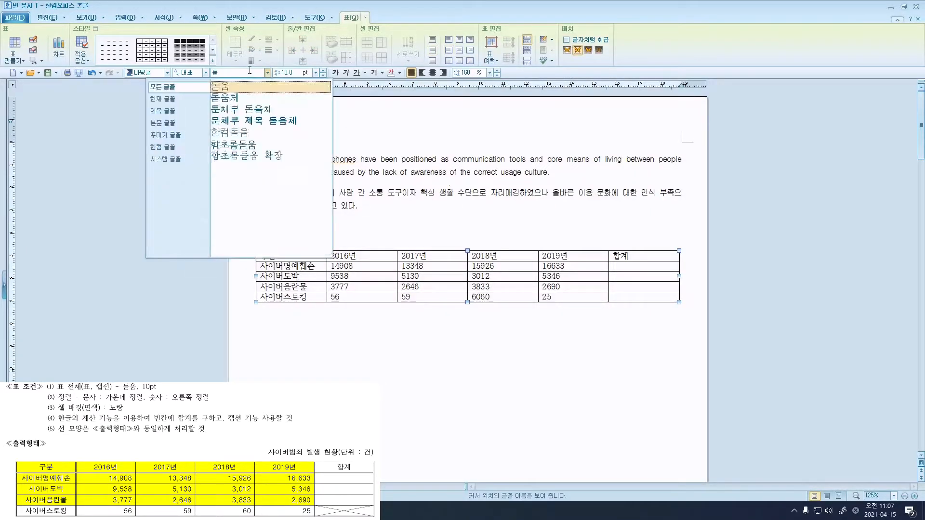
pyautogui.click(223, 87)
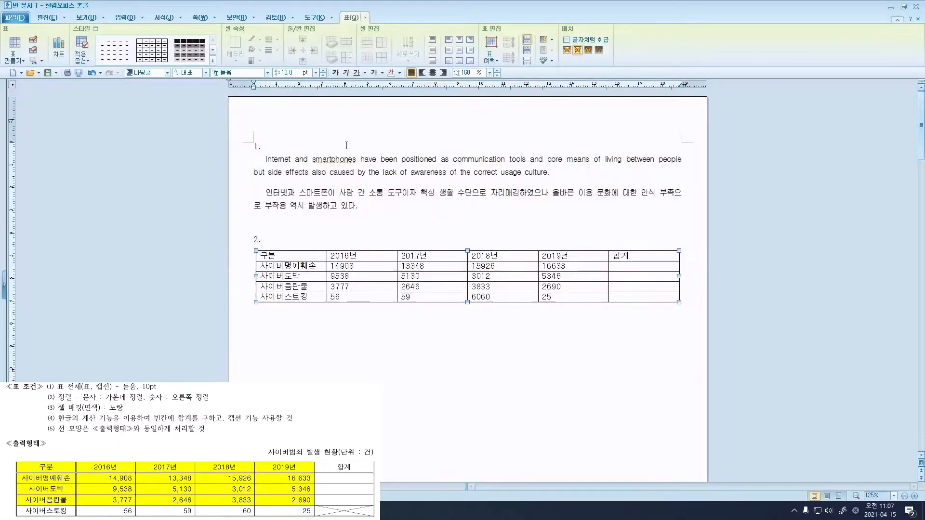
# Add a caption to the table, replacing '표 1' and setting its font to 돋움.
pyautogui.rightClick(370, 256)
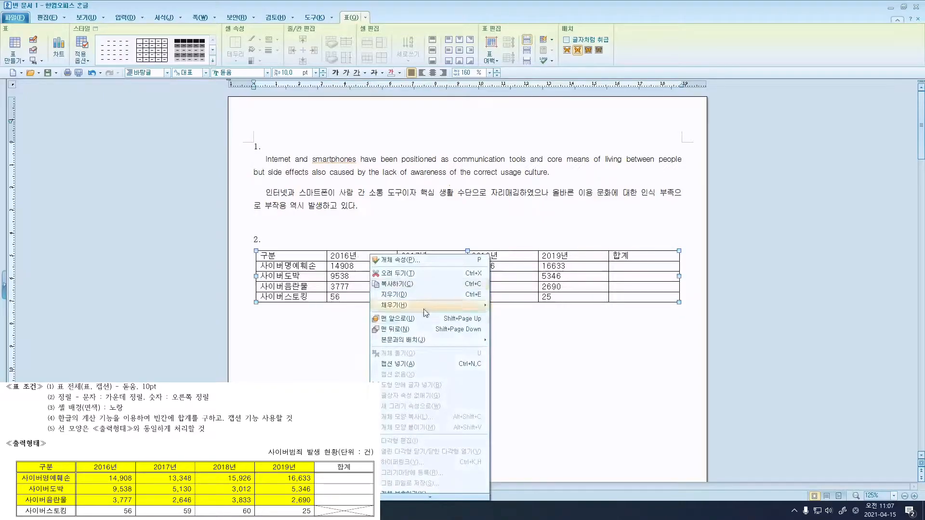
pyautogui.click(397, 364)
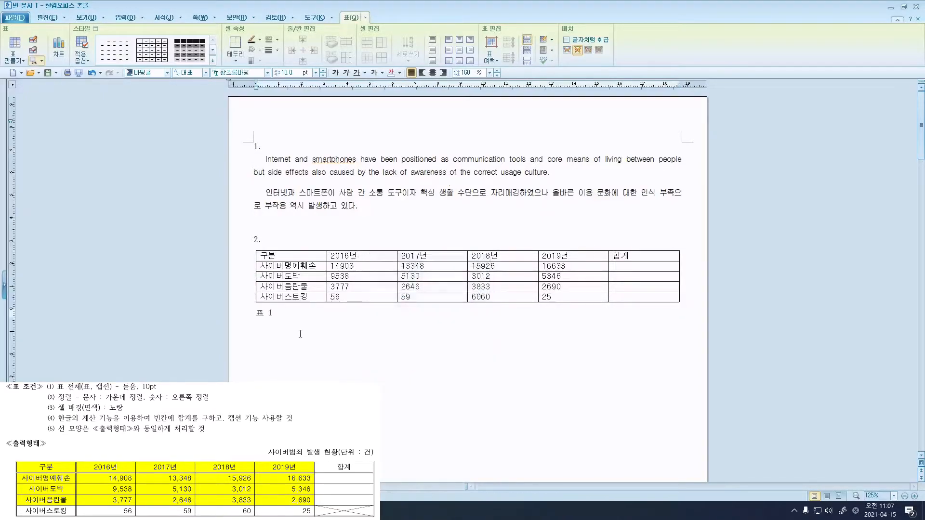
pyautogui.moveTo(283, 318); pyautogui.dragTo(256, 316)
pyautogui.click(253, 73)
pyautogui.write('돋움')
pyautogui.press('Return')
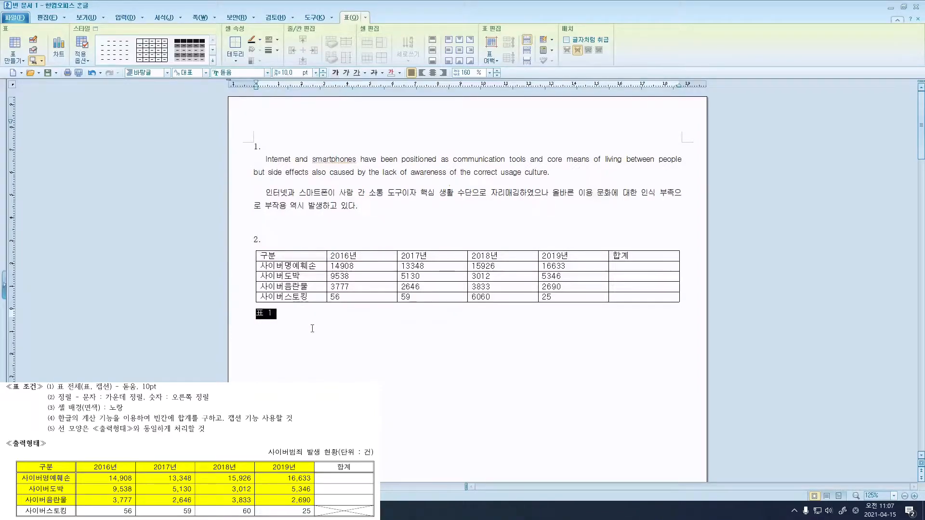
# Type the caption 사이버범죄 발생 현황(단위 : 건) and correct its typo.
pyautogui.write('사이버범되 ㅂ발생')
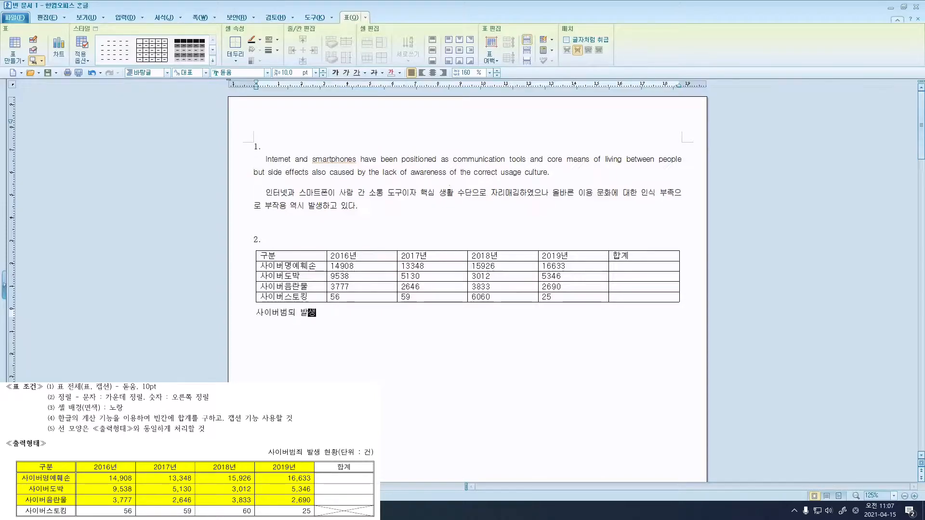
pyautogui.write(' 현황(단우위 : 거건)')
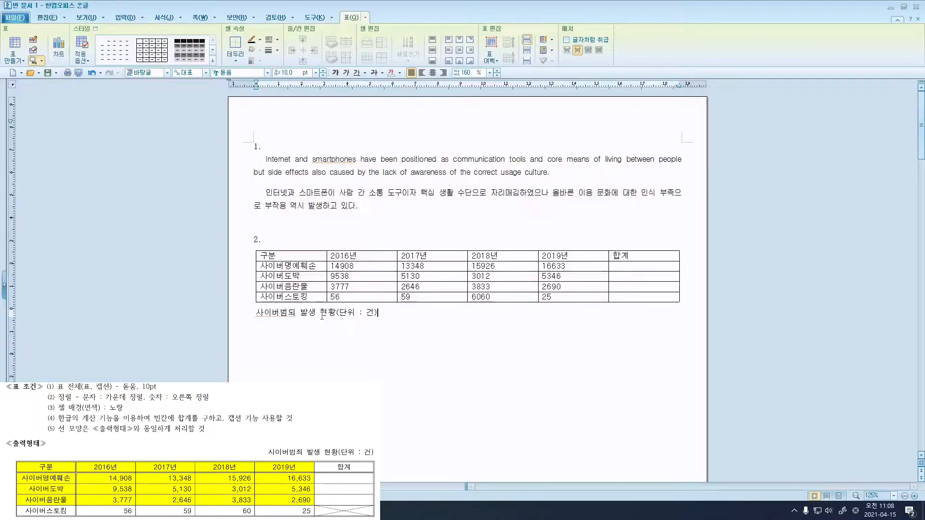
pyautogui.click(294, 314)
pyautogui.press('BackSpace')
pyautogui.write('ㅈ')
# Move the 사이버범죄 발생 현황 caption to 위 (above the table) and right-align it.
pyautogui.click(387, 314)
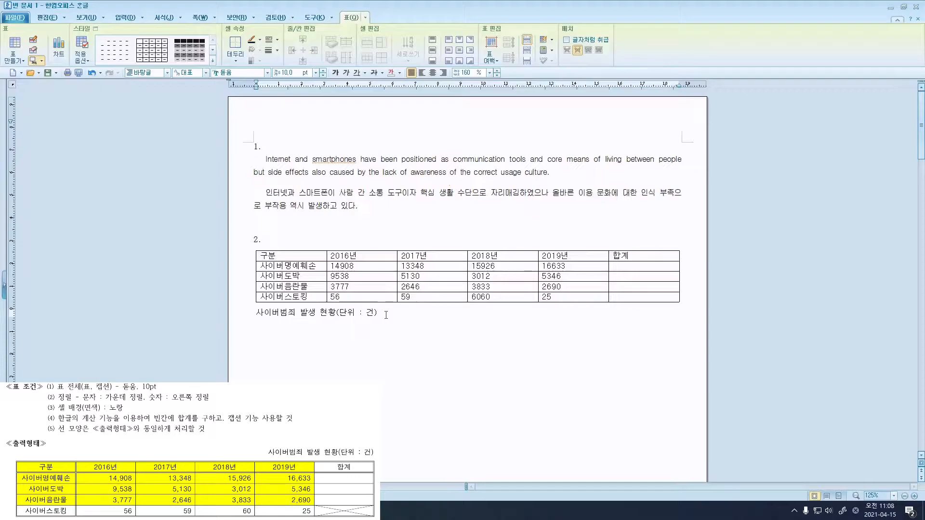
pyautogui.click(42, 62)
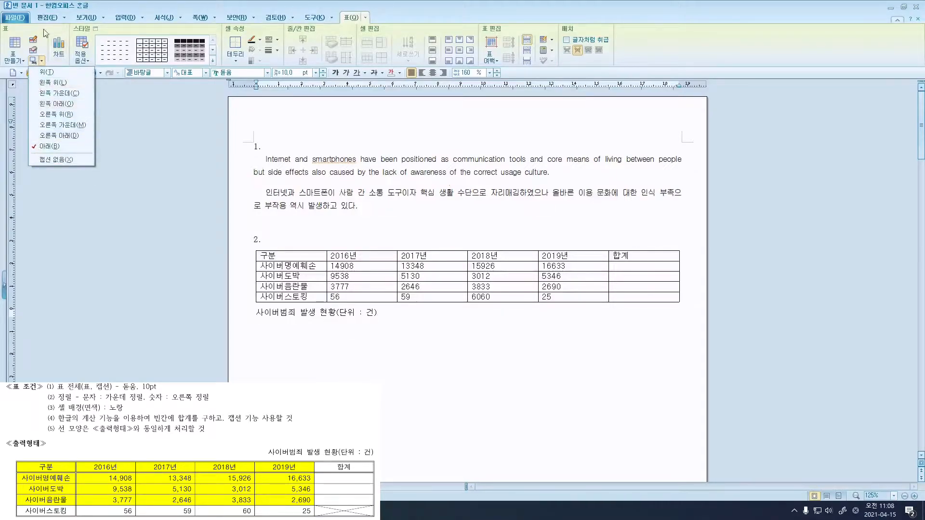
pyautogui.click(47, 71)
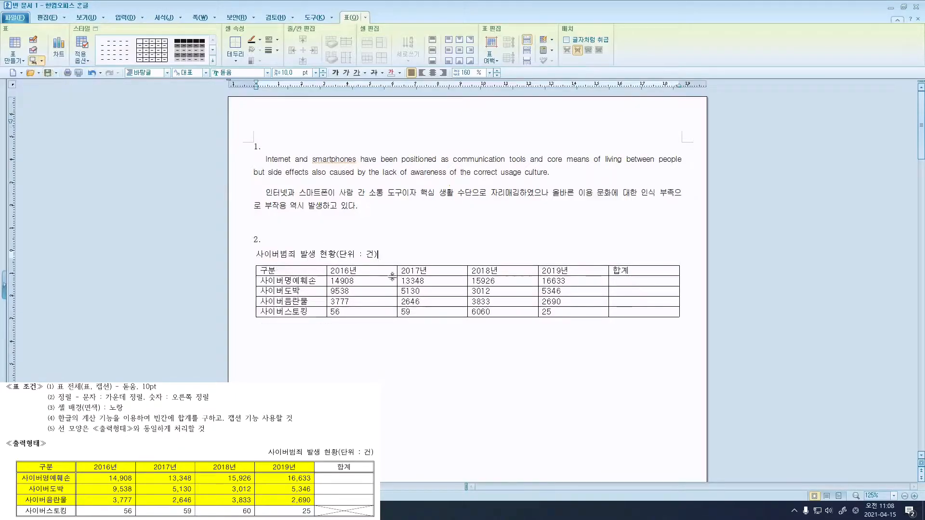
pyautogui.moveTo(378, 254); pyautogui.dragTo(251, 243)
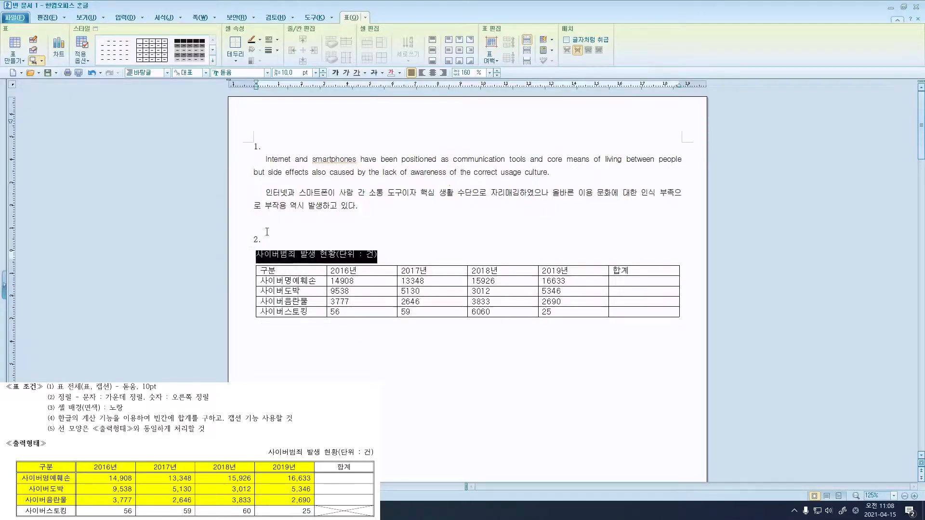
pyautogui.click(444, 72)
pyautogui.click(672, 259)
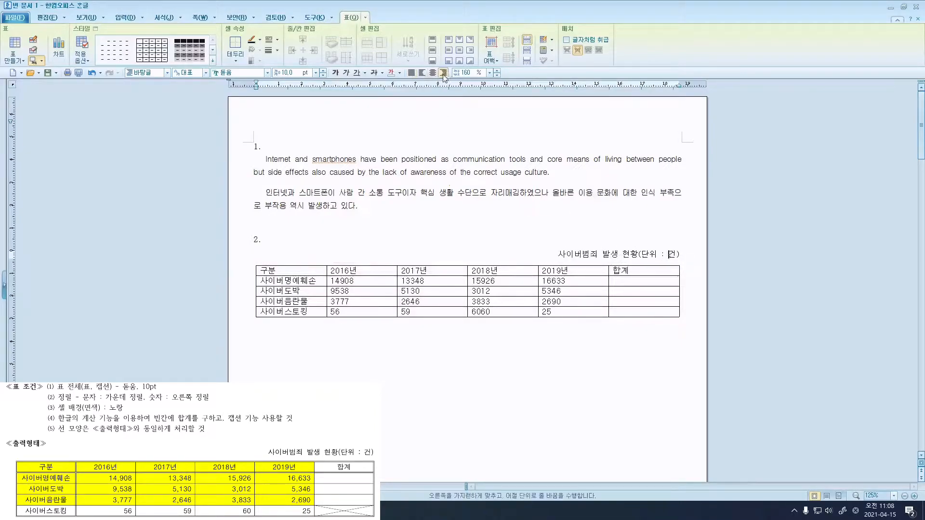
pyautogui.click(42, 61)
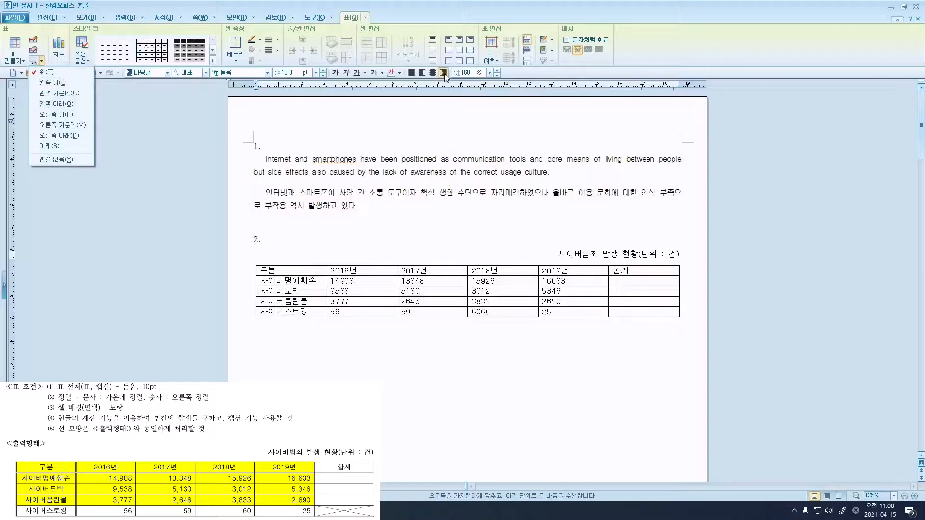
# Center text in all table cells, then right-align the yearly number and 합계 cells.
pyautogui.click(303, 272)
pyautogui.moveTo(303, 271); pyautogui.dragTo(630, 313)
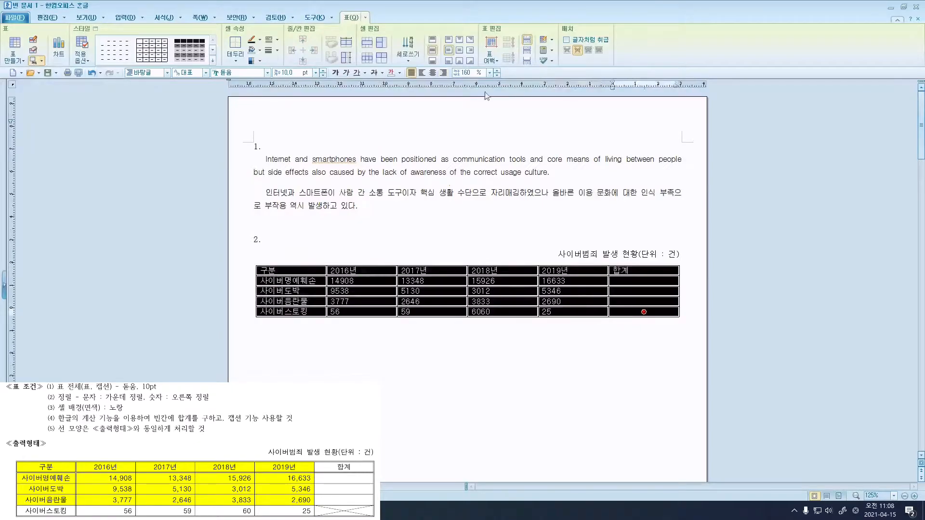
pyautogui.click(437, 74)
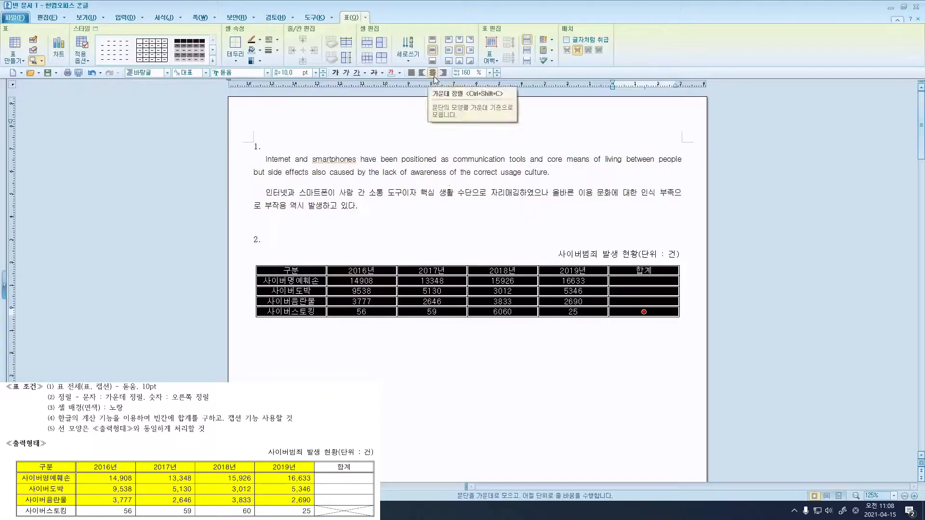
pyautogui.moveTo(361, 281); pyautogui.dragTo(619, 311)
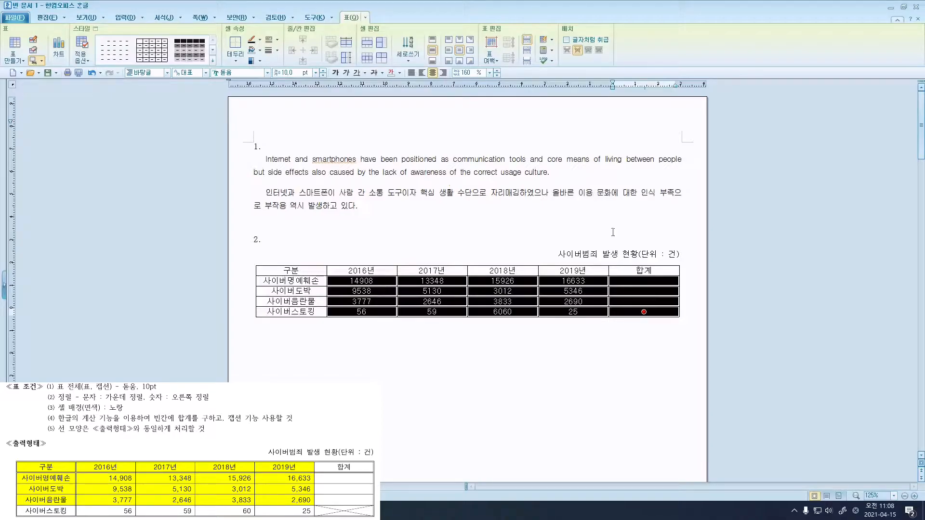
pyautogui.click(443, 73)
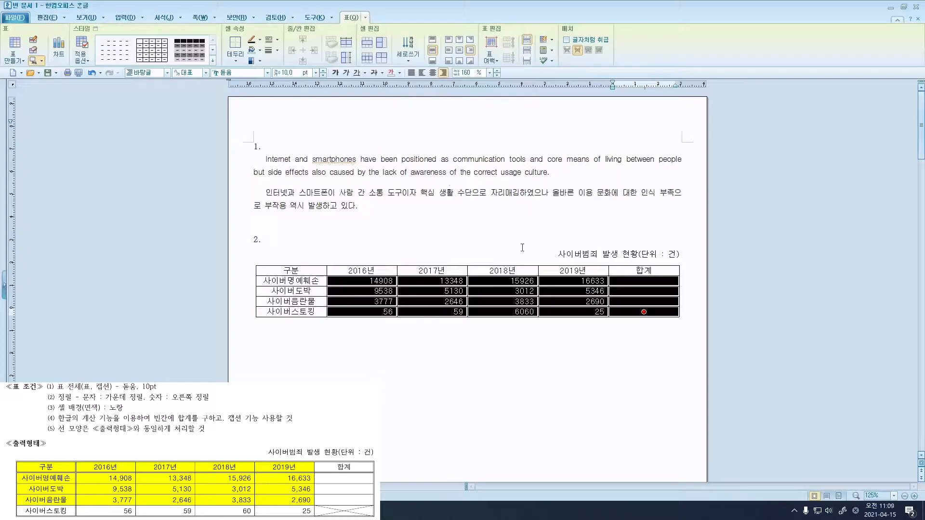
# Add 자릿점 thousands separators to the selected counts, e.g. 14,908, then deselect the table.
pyautogui.rightClick(577, 281)
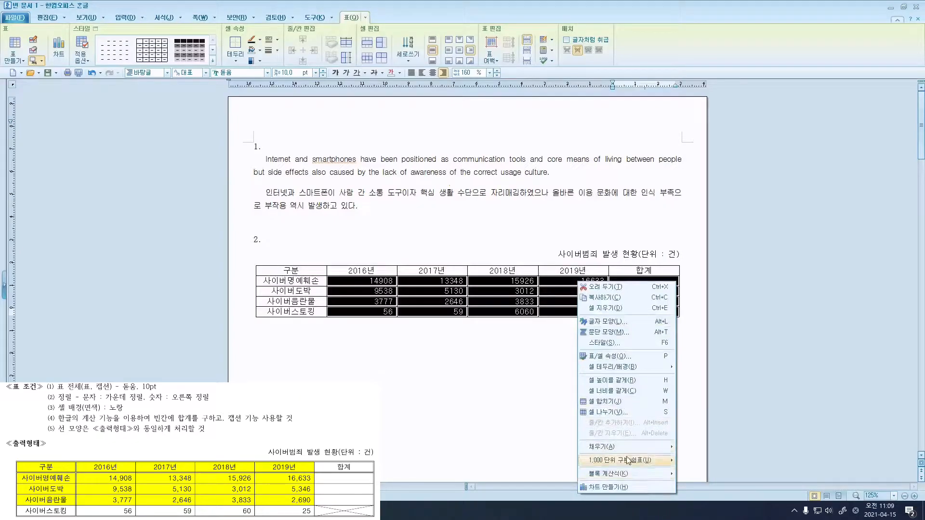
pyautogui.moveTo(622, 463)
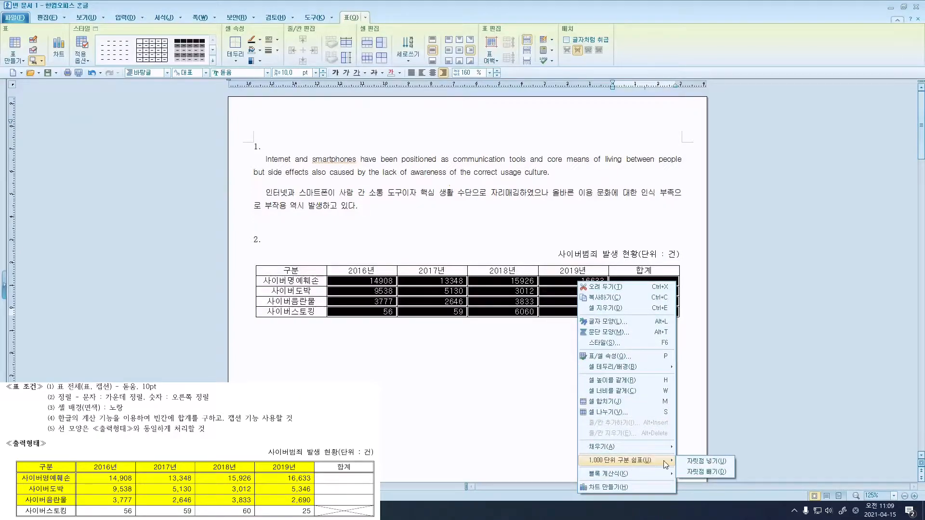
pyautogui.click(690, 461)
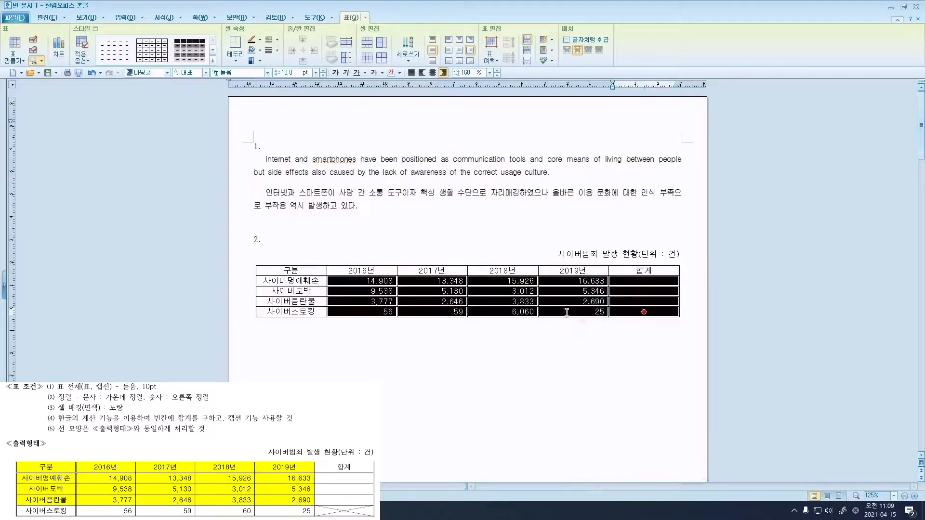
pyautogui.click(552, 61)
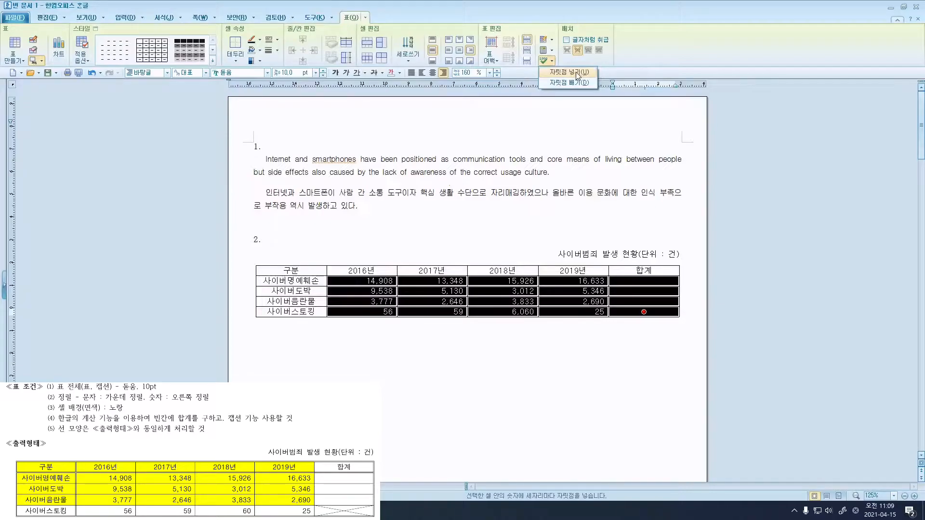
pyautogui.click(444, 250)
pyautogui.click(444, 250)
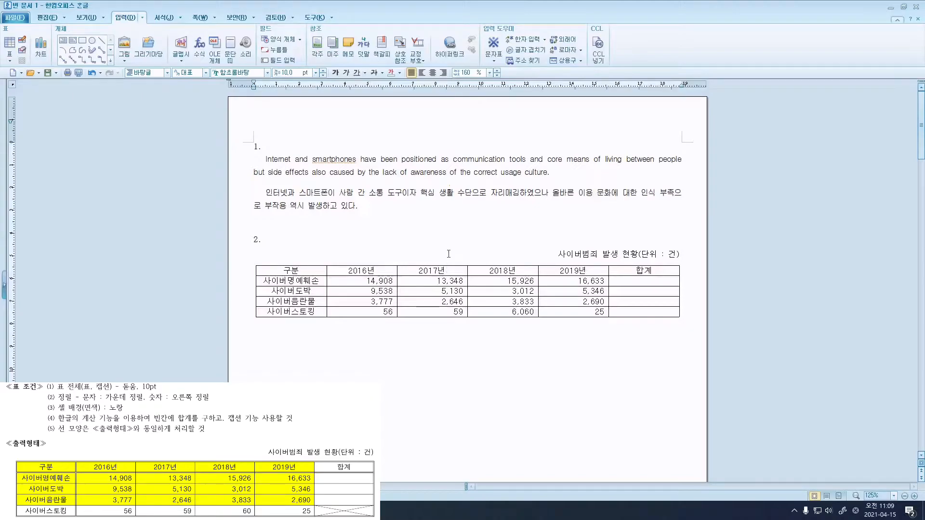
# Select the header and first three data rows up to 2019년 for per-cell border/background settings.
pyautogui.moveTo(318, 273); pyautogui.dragTo(550, 301)
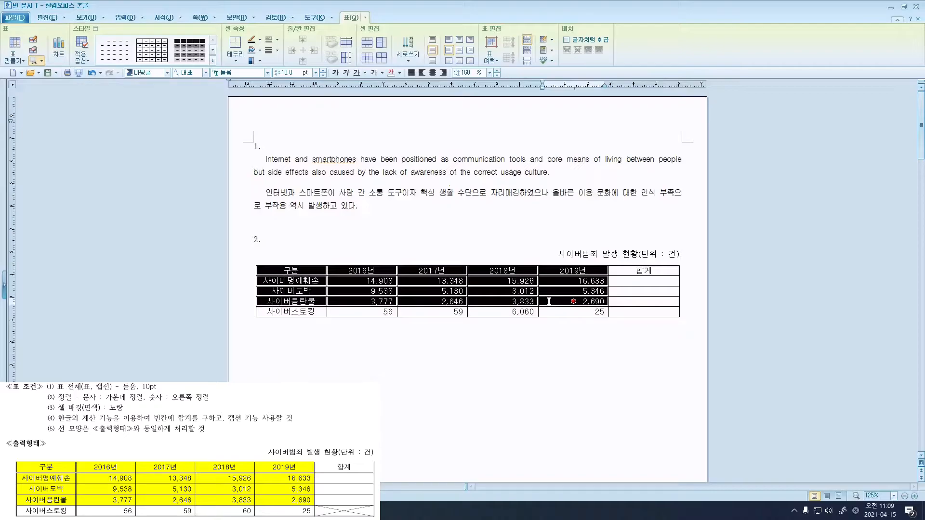
pyautogui.rightClick(550, 302)
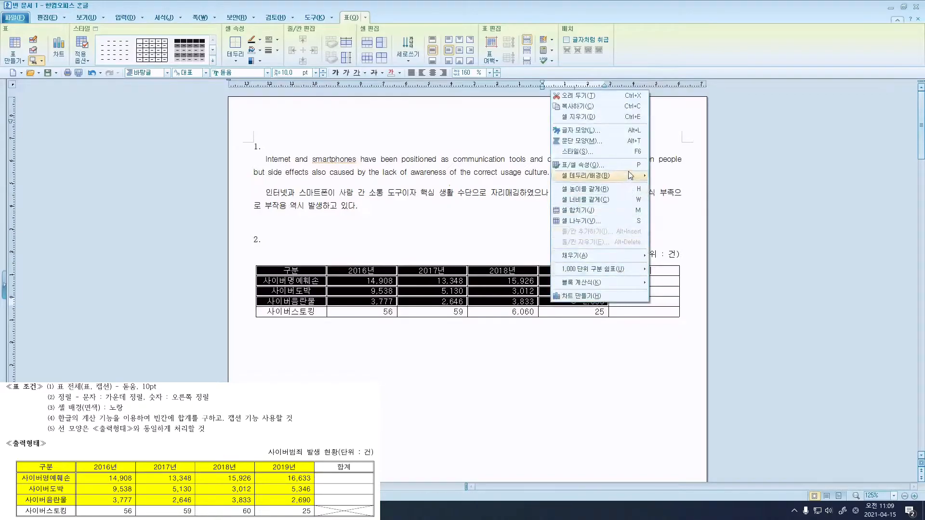
pyautogui.moveTo(630, 176)
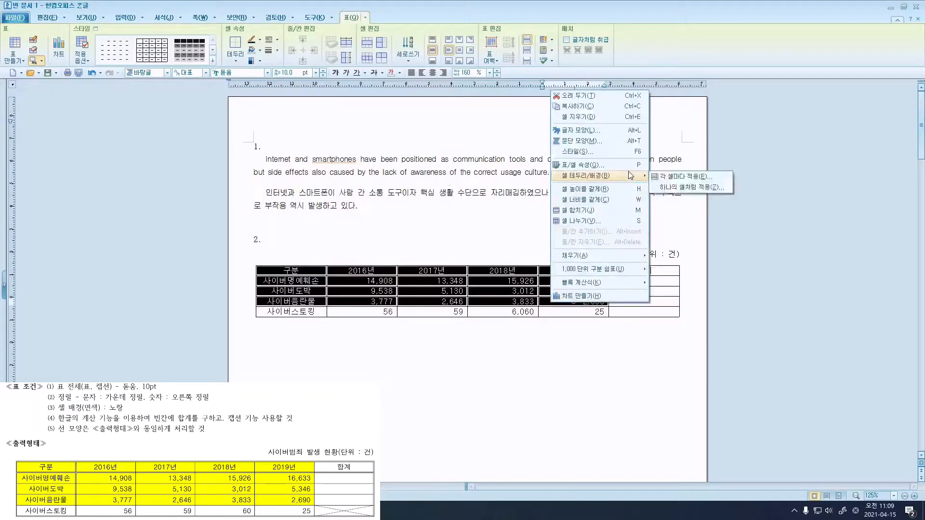
pyautogui.click(676, 177)
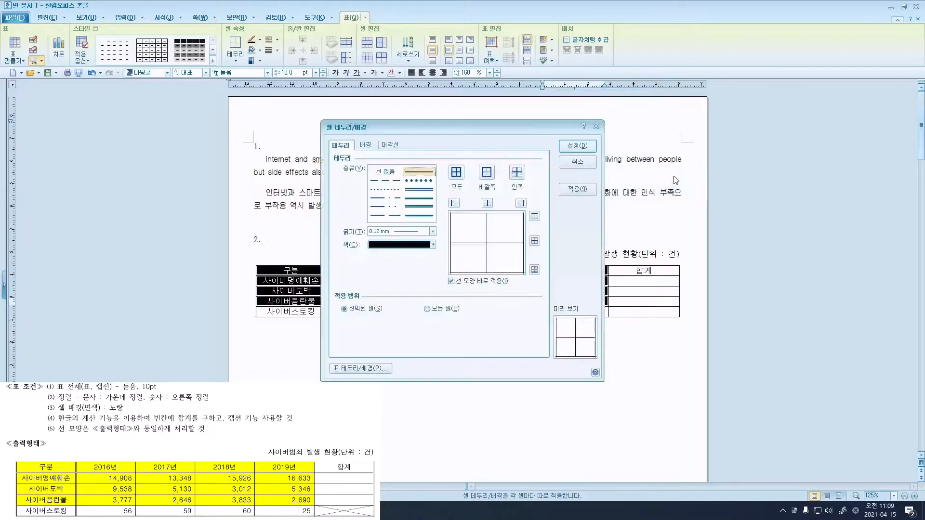
# Give those cells a solid yellow background fill from the 오피스 colour theme.
pyautogui.click(365, 146)
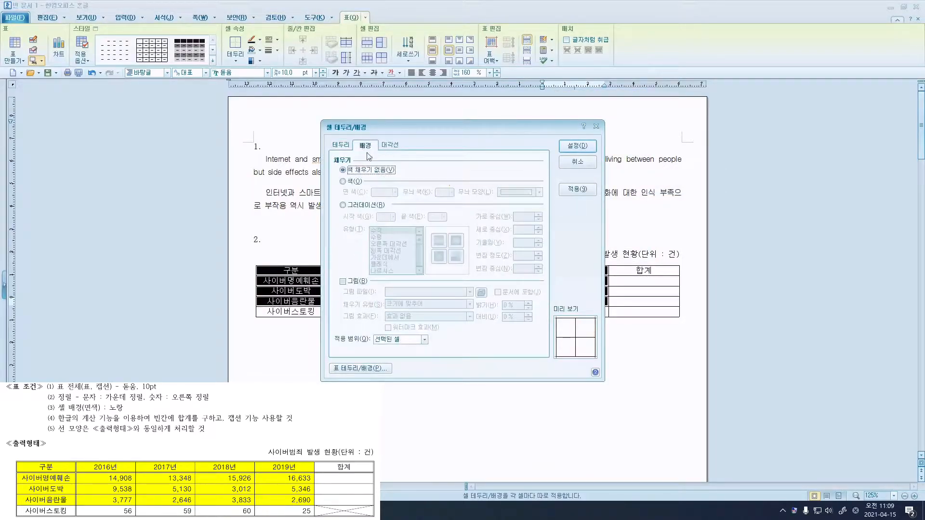
pyautogui.click(356, 182)
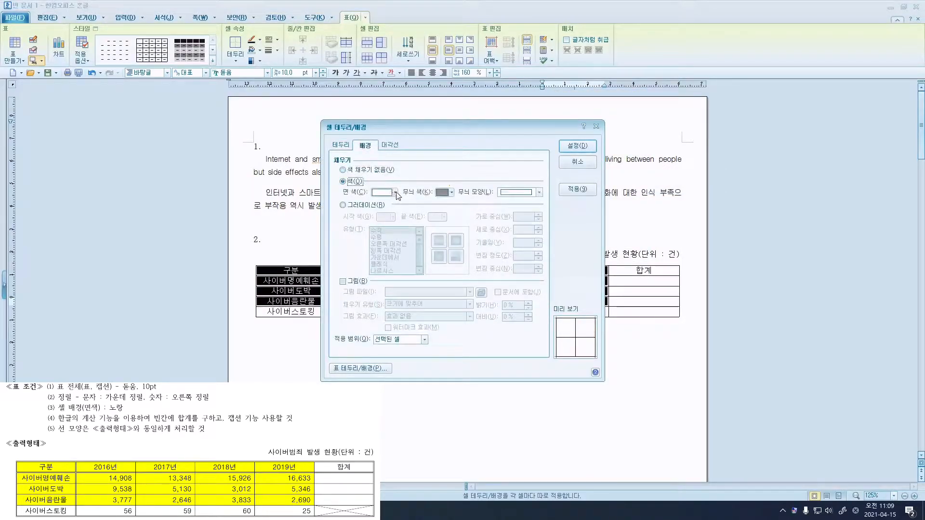
pyautogui.click(396, 193)
pyautogui.click(455, 219)
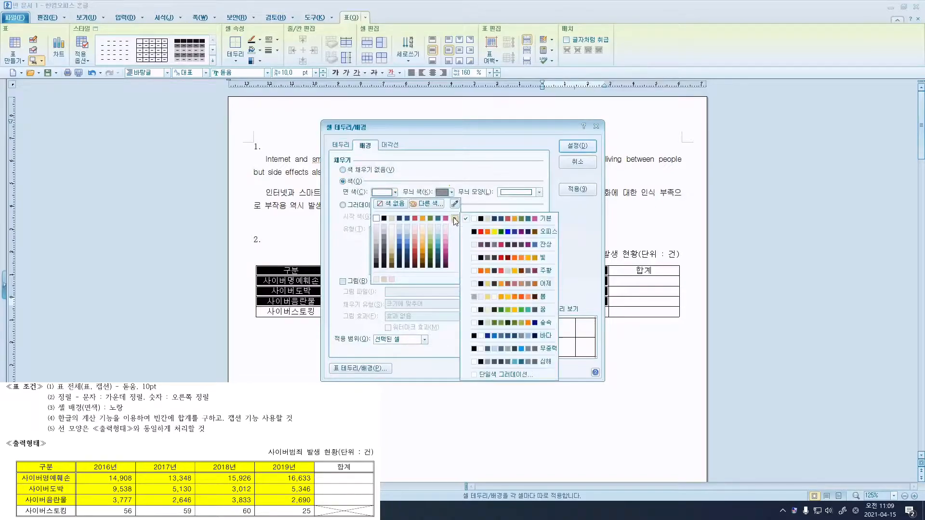
pyautogui.click(474, 232)
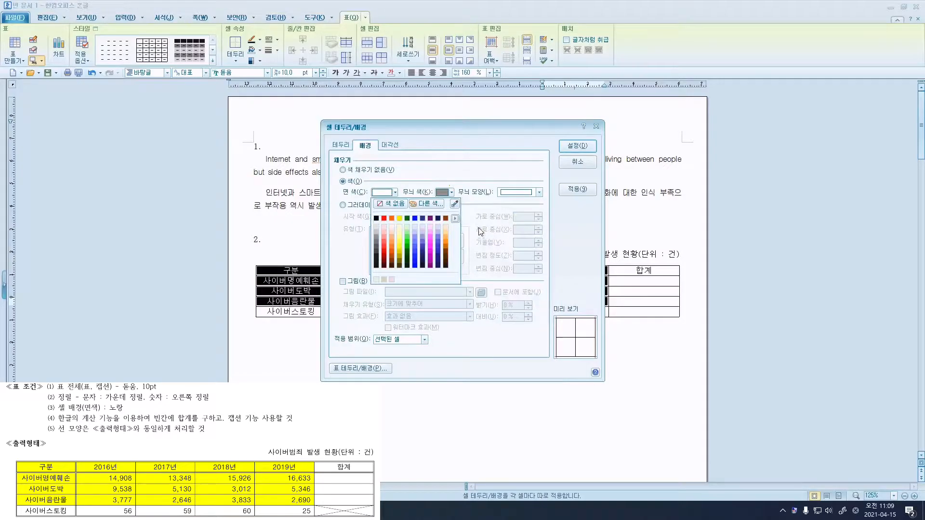
pyautogui.click(456, 220)
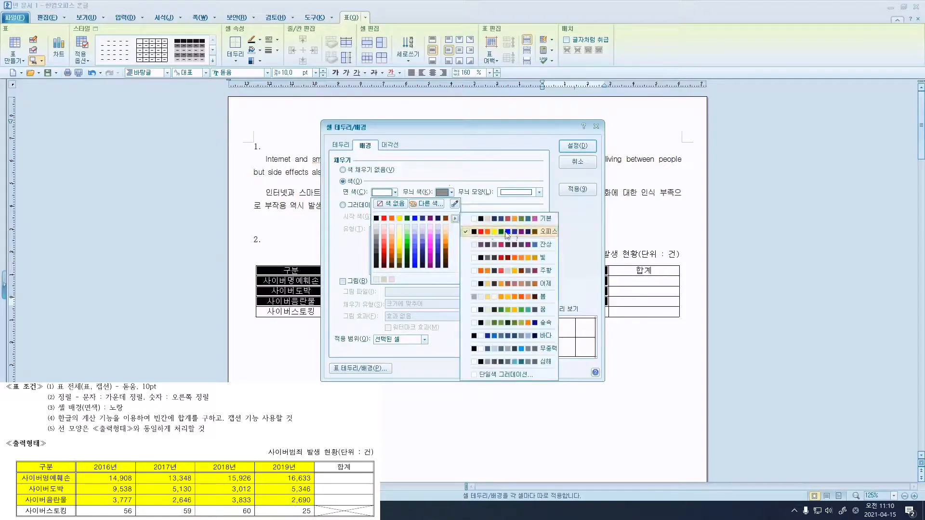
pyautogui.click(487, 232)
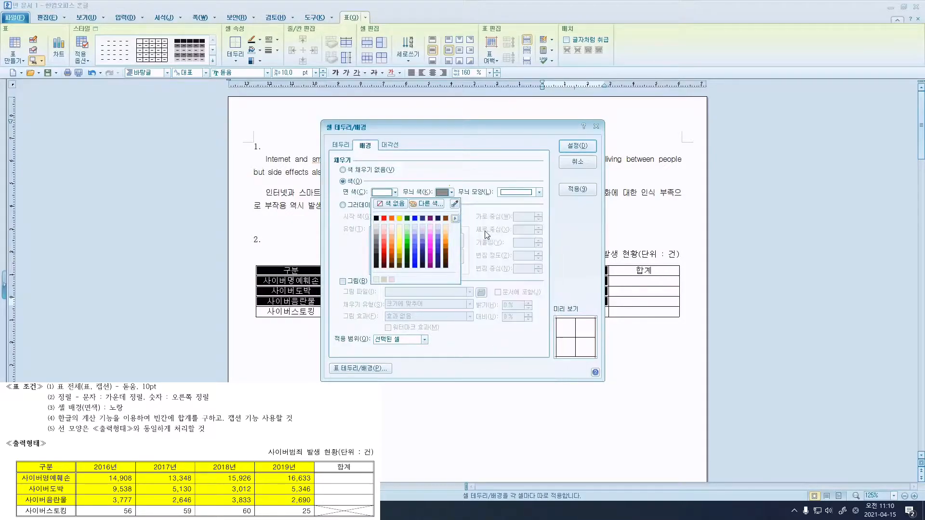
pyautogui.click(399, 219)
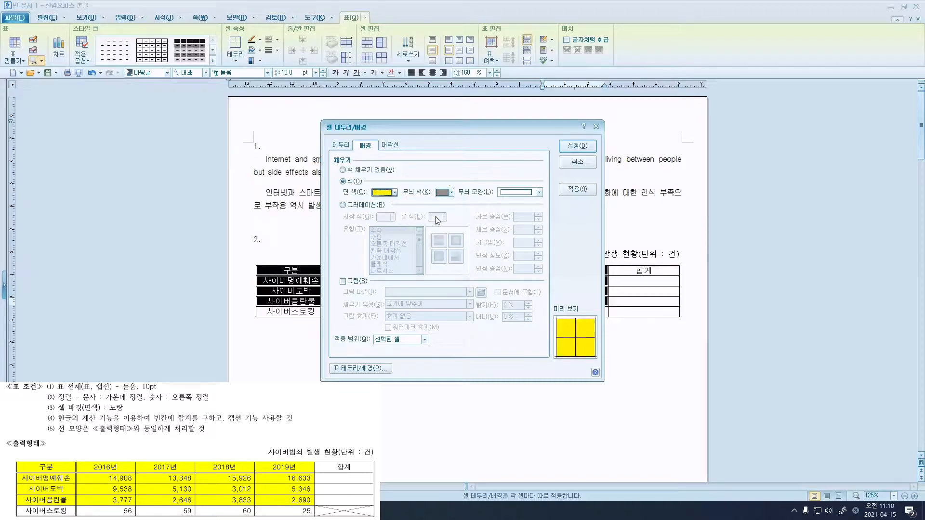
pyautogui.click(576, 145)
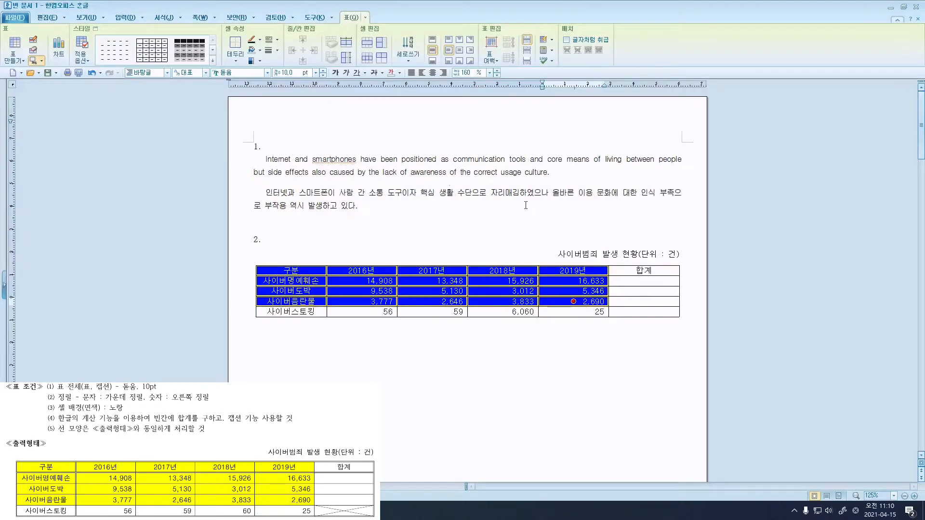
pyautogui.click(535, 225)
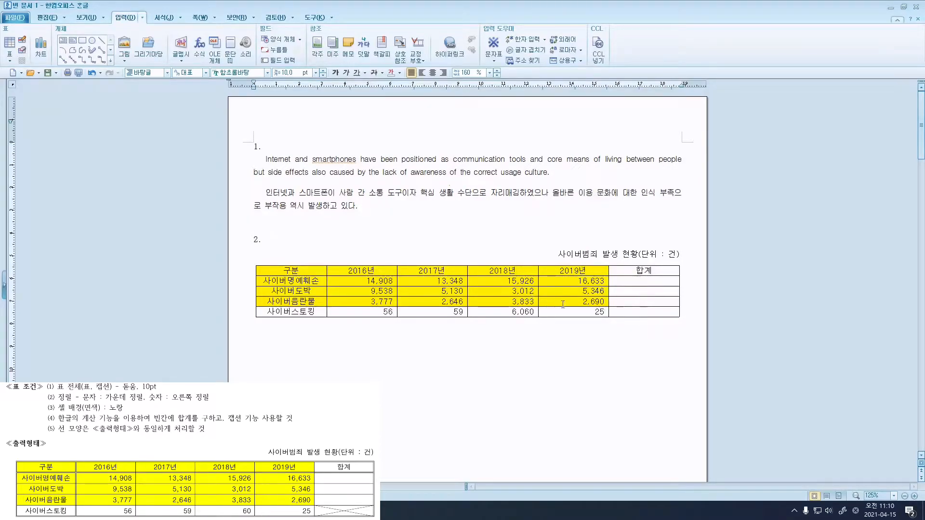
# Fill the first three 합계 cells with 블록 합계 sums 60,815, 23,026 and 12,946.
pyautogui.moveTo(631, 280); pyautogui.dragTo(629, 304)
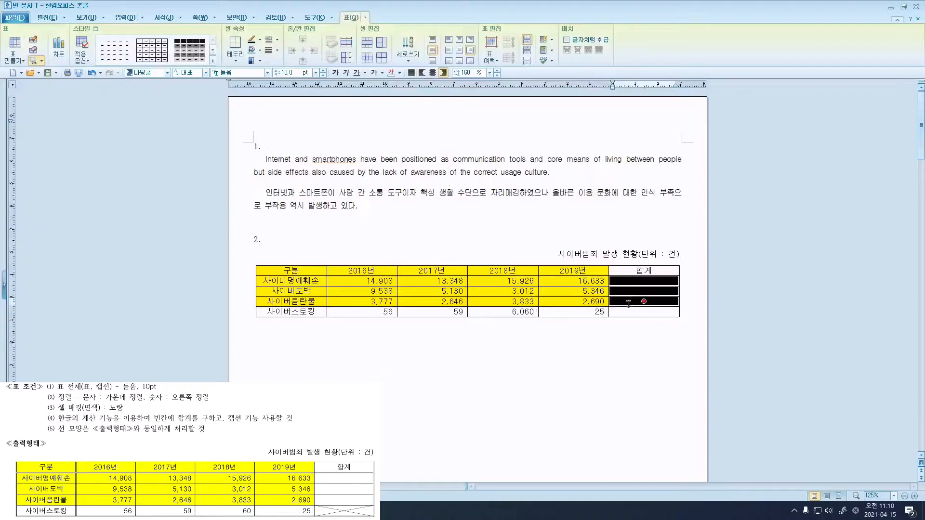
pyautogui.moveTo(392, 282); pyautogui.dragTo(630, 303)
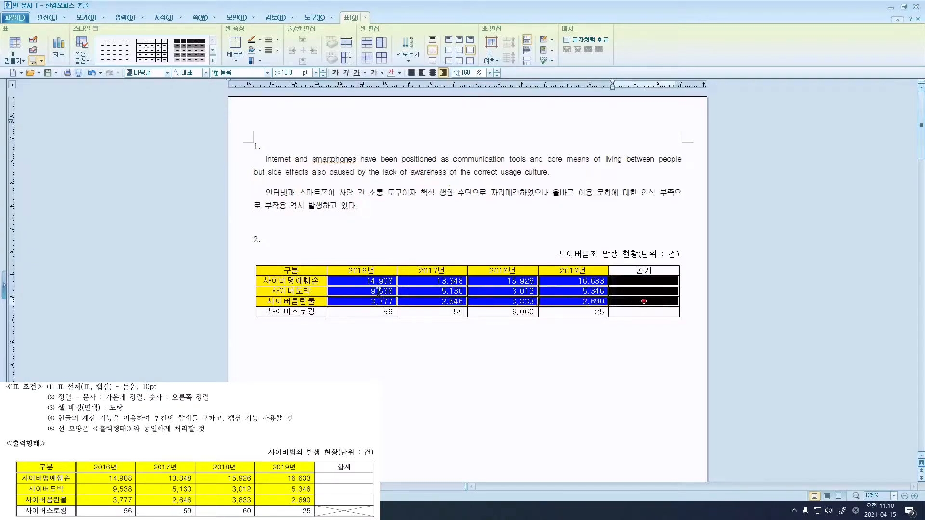
pyautogui.rightClick(629, 282)
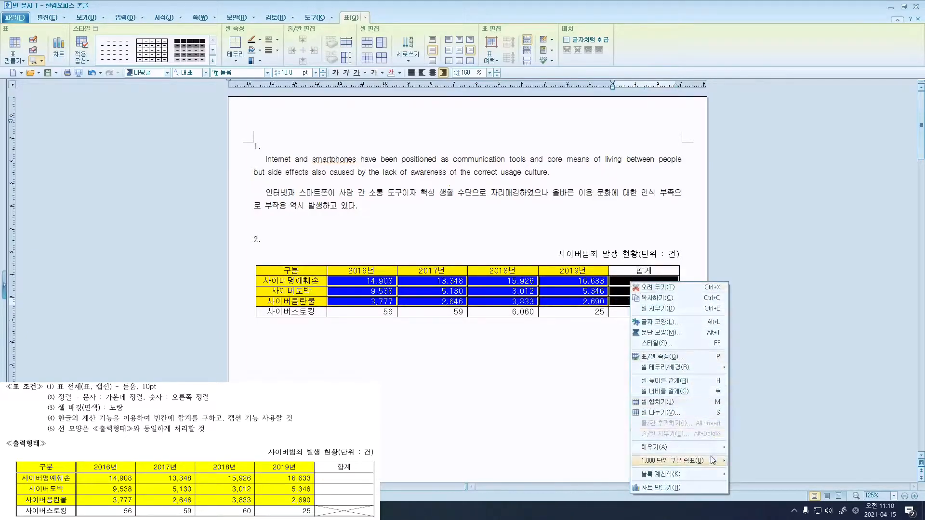
pyautogui.moveTo(717, 474)
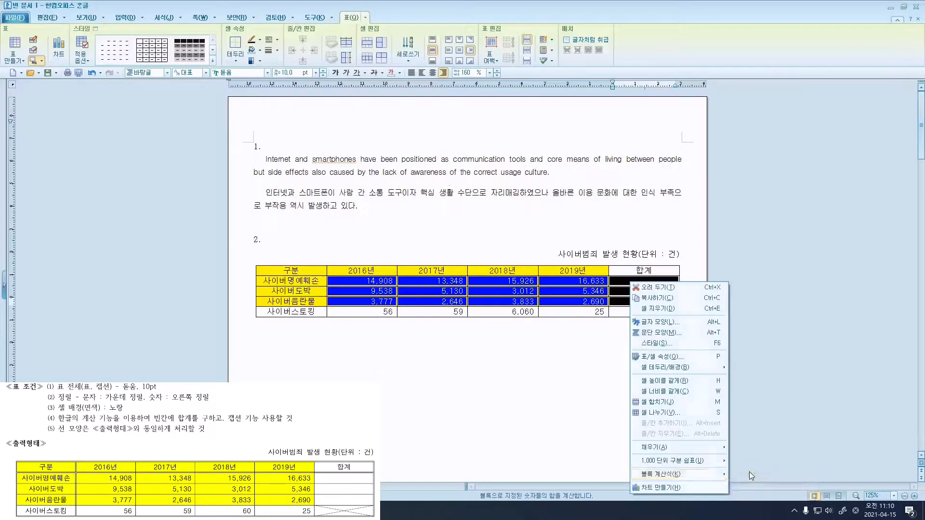
pyautogui.click(750, 474)
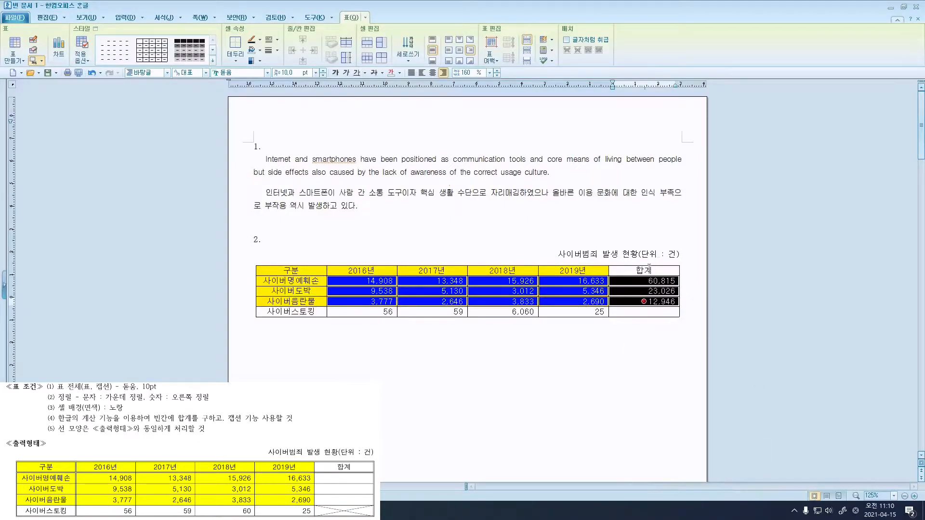
pyautogui.rightClick(662, 284)
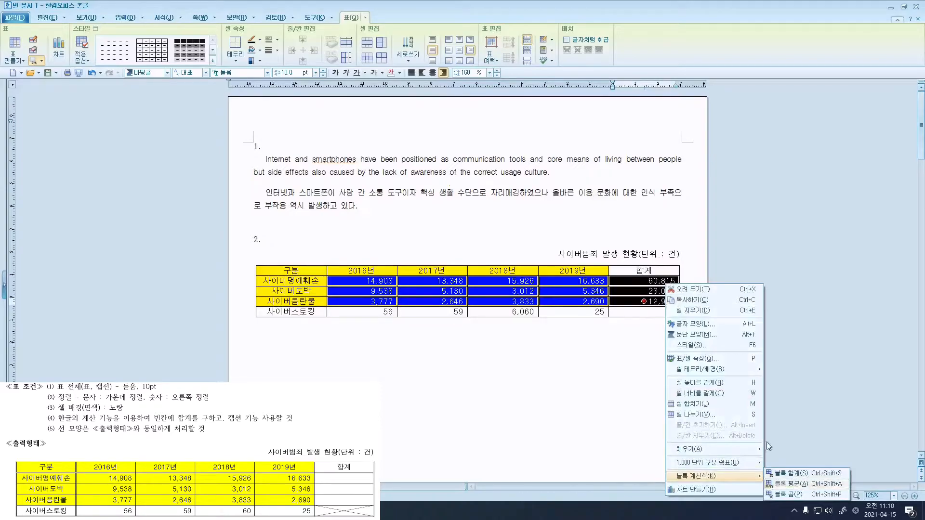
pyautogui.click(660, 300)
# Select the empty 합계 cell in the bottom 사이버스토킹 row.
pyautogui.click(660, 302)
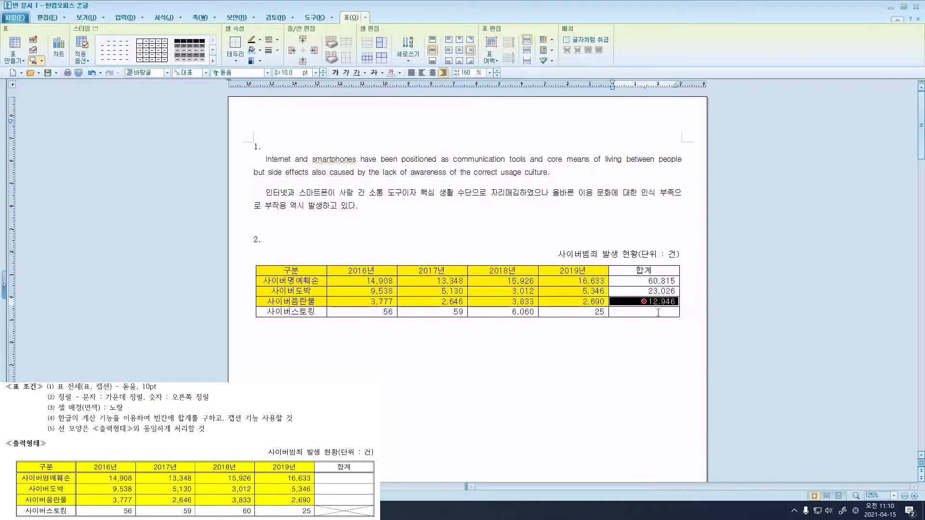
pyautogui.click(658, 312)
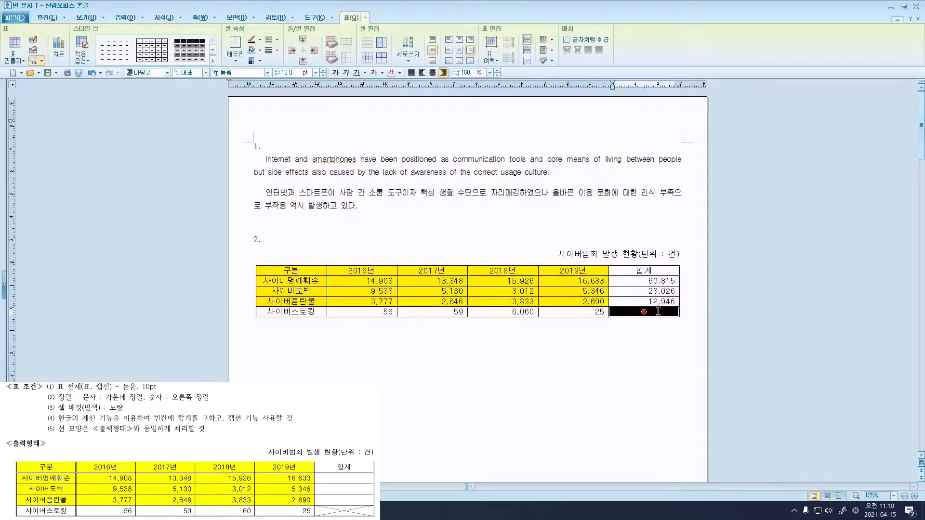
pyautogui.click(658, 312)
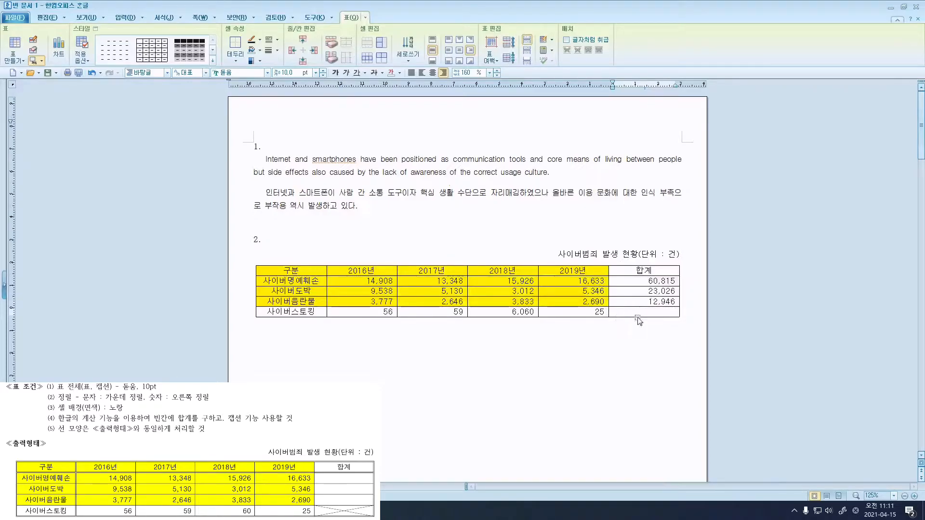
pyautogui.press('F5')
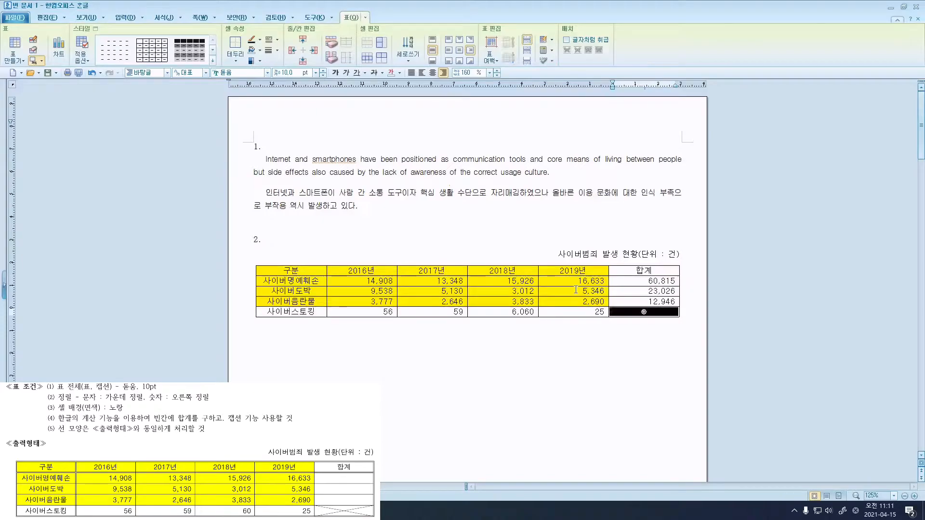
pyautogui.click(622, 313)
pyautogui.moveTo(596, 311); pyautogui.dragTo(636, 312)
# Add both \ and / diagonal lines to that cell to form an X.
pyautogui.rightClick(652, 312)
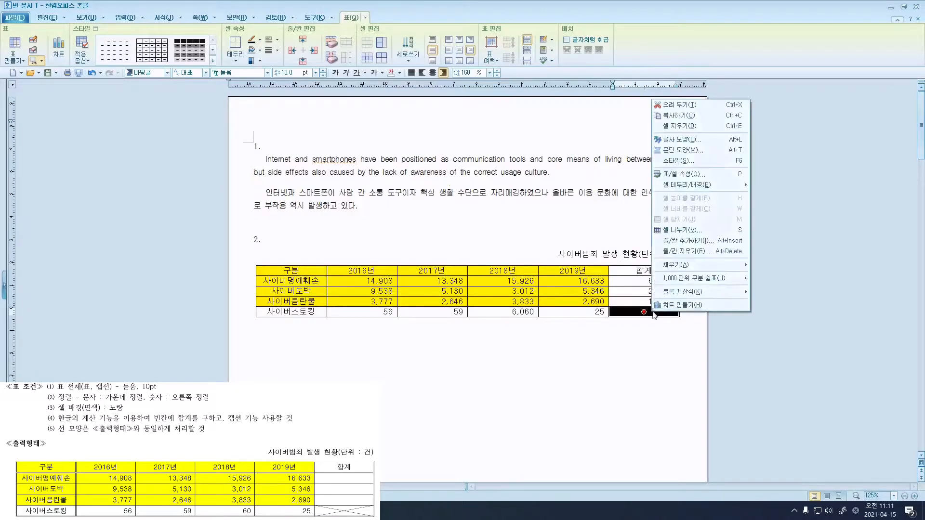
pyautogui.moveTo(731, 187)
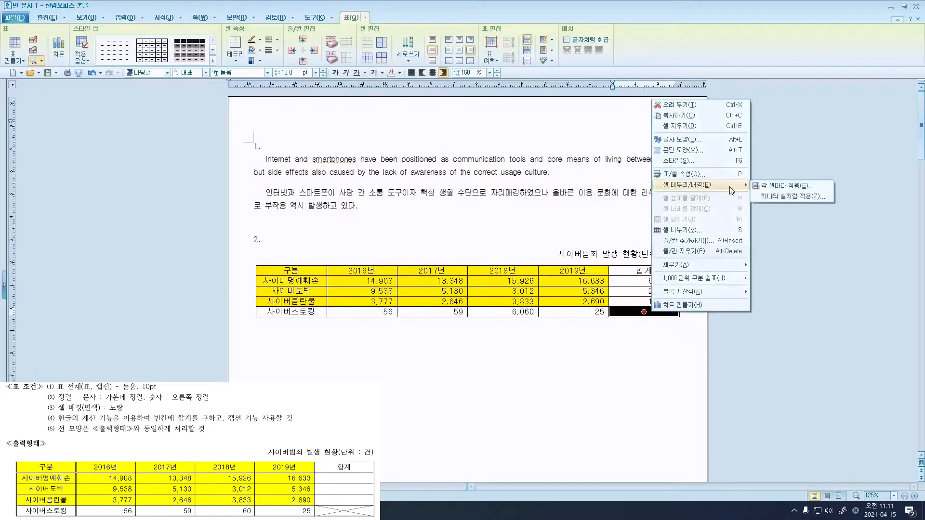
pyautogui.click(780, 187)
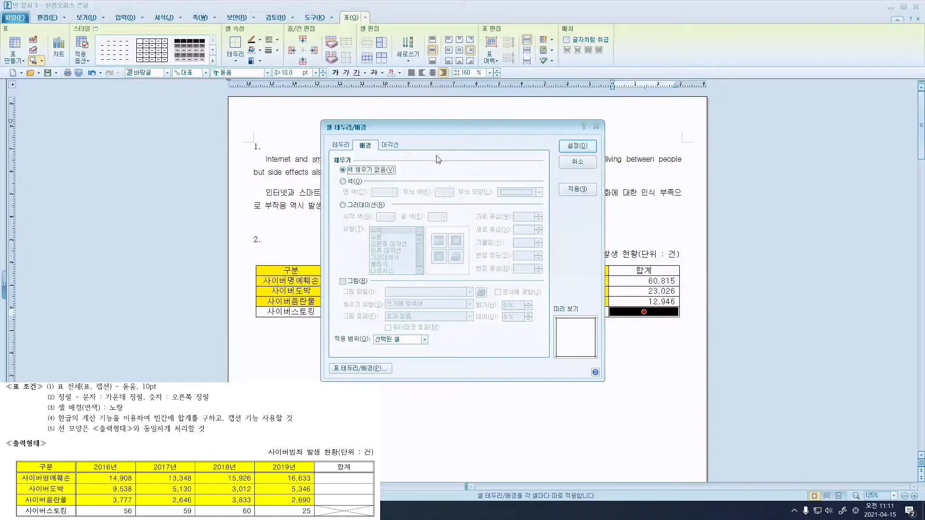
pyautogui.click(388, 145)
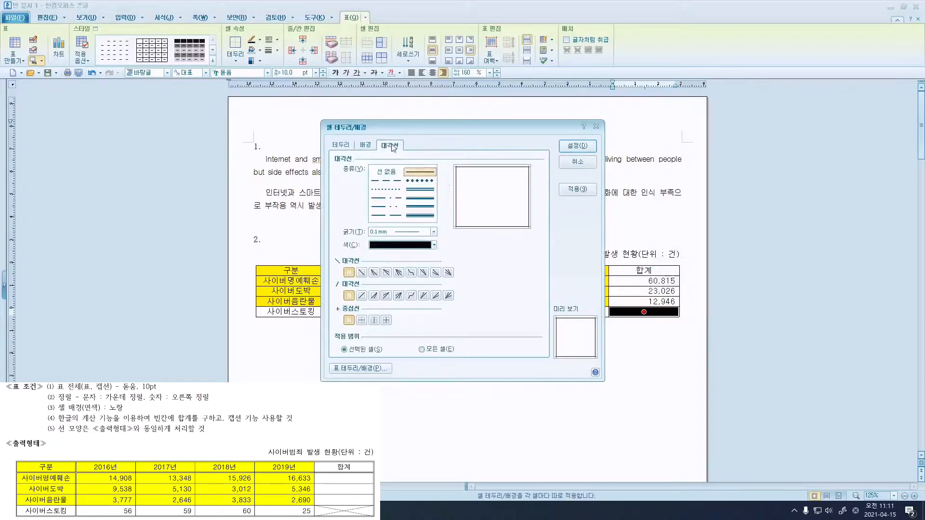
pyautogui.click(362, 273)
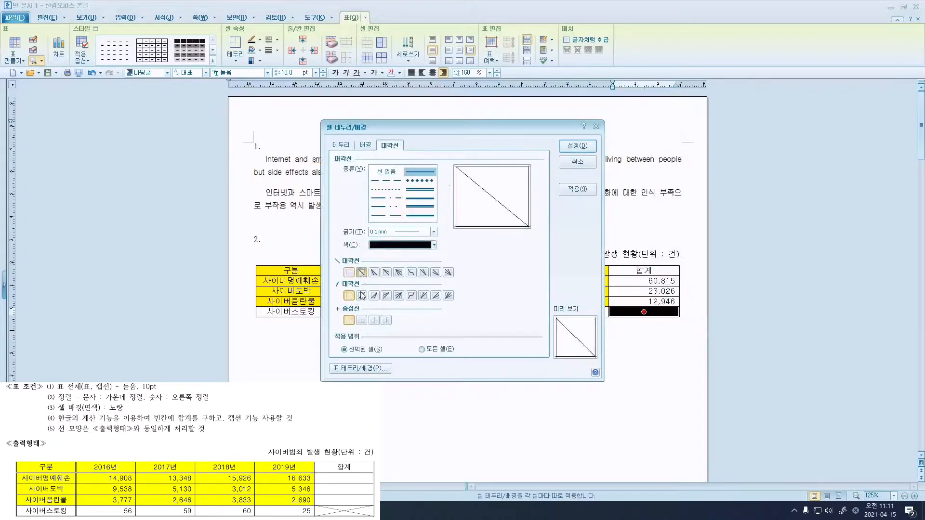
pyautogui.click(362, 296)
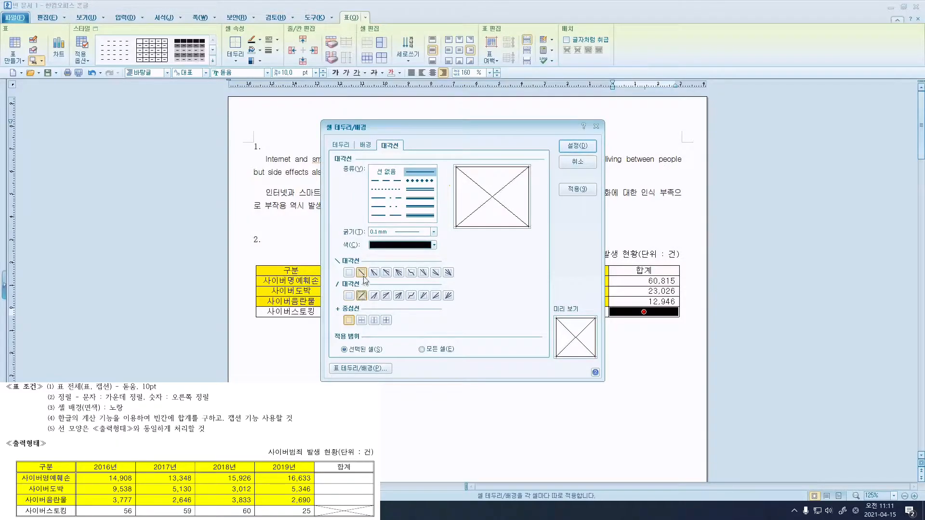
pyautogui.click(576, 146)
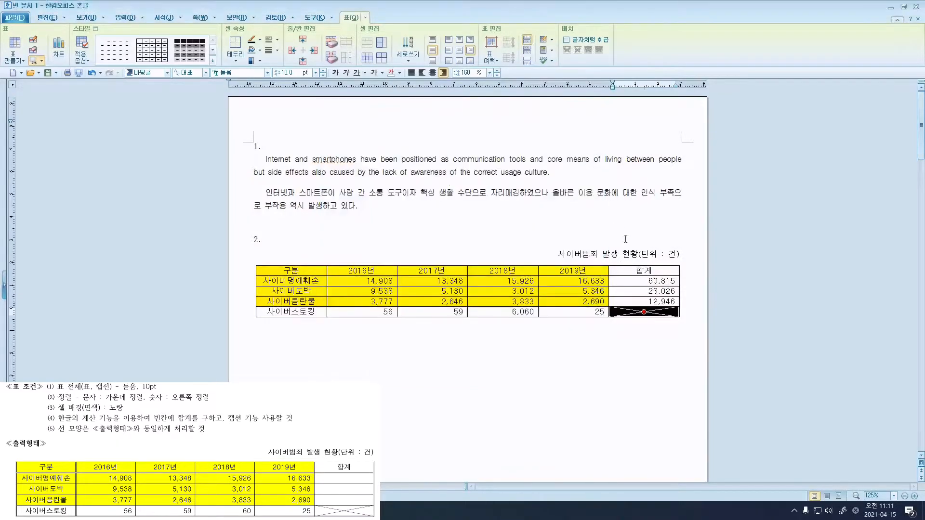
pyautogui.press('Escape')
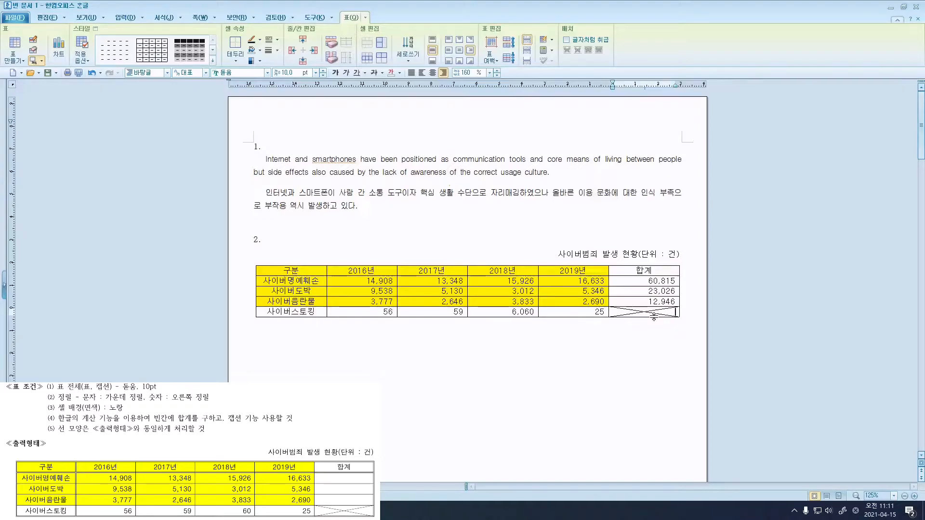
# Select all cells of the question 2 table.
pyautogui.press('F5')
pyautogui.press('F5')
pyautogui.press('F5')
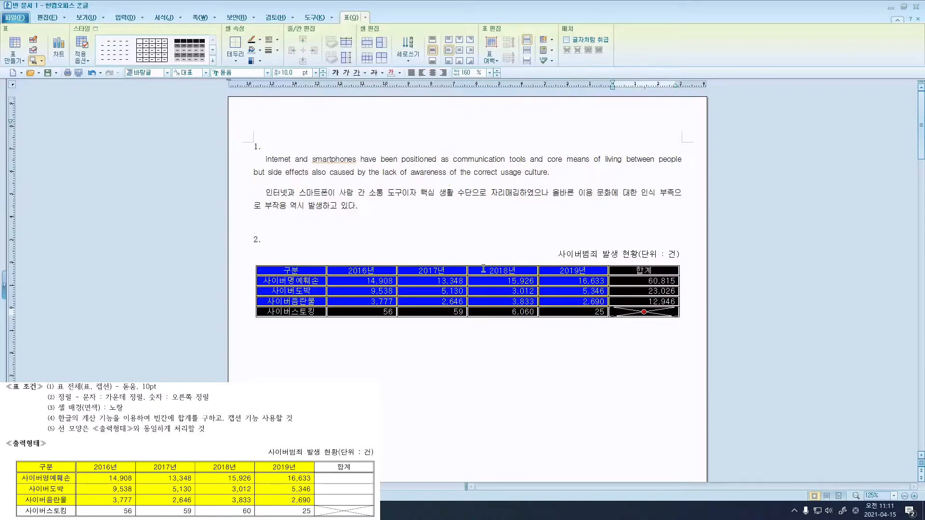
pyautogui.moveTo(291, 270); pyautogui.dragTo(291, 312)
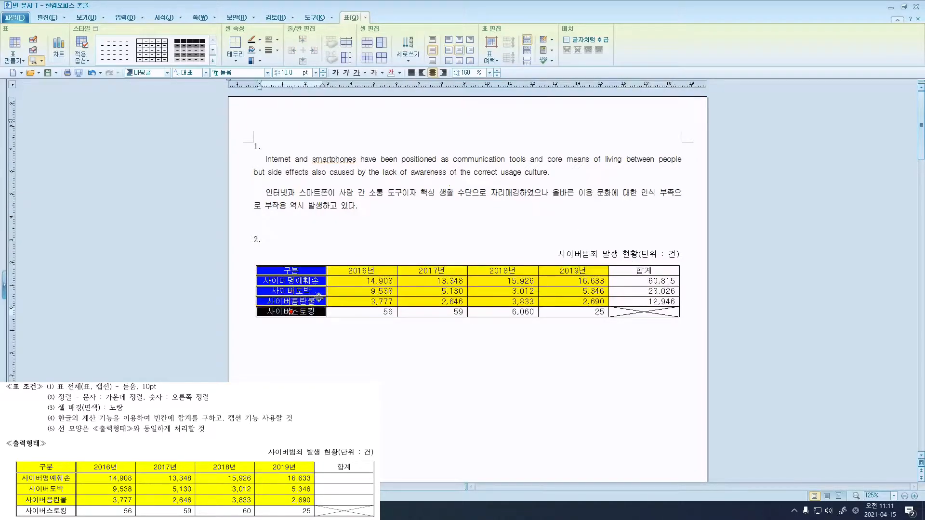
pyautogui.moveTo(314, 271); pyautogui.dragTo(644, 313)
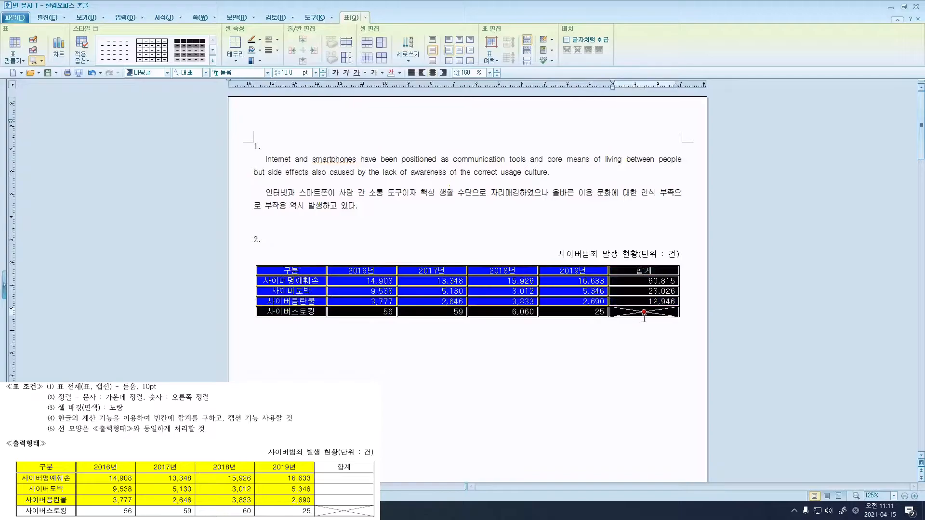
# Apply a 0.5 mm double-line border to the table's outer edges only.
pyautogui.rightClick(560, 271)
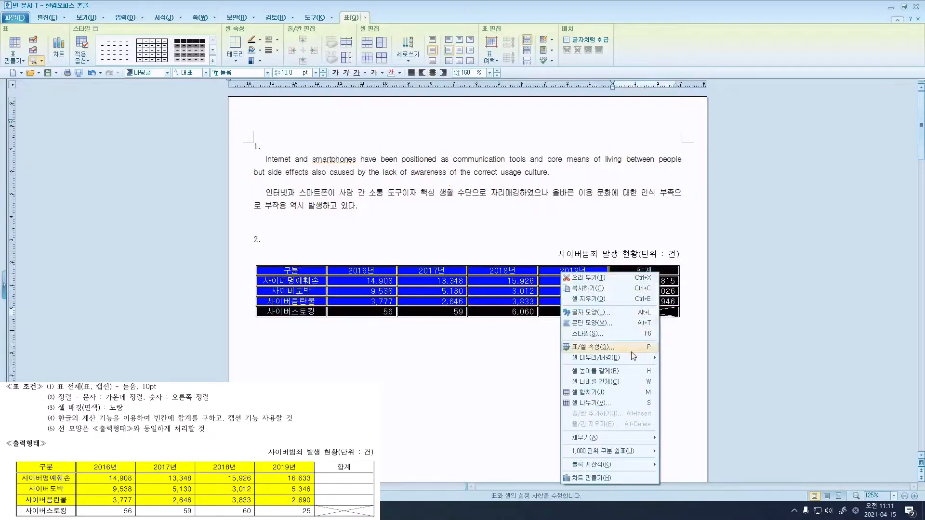
pyautogui.moveTo(634, 357)
pyautogui.click(677, 360)
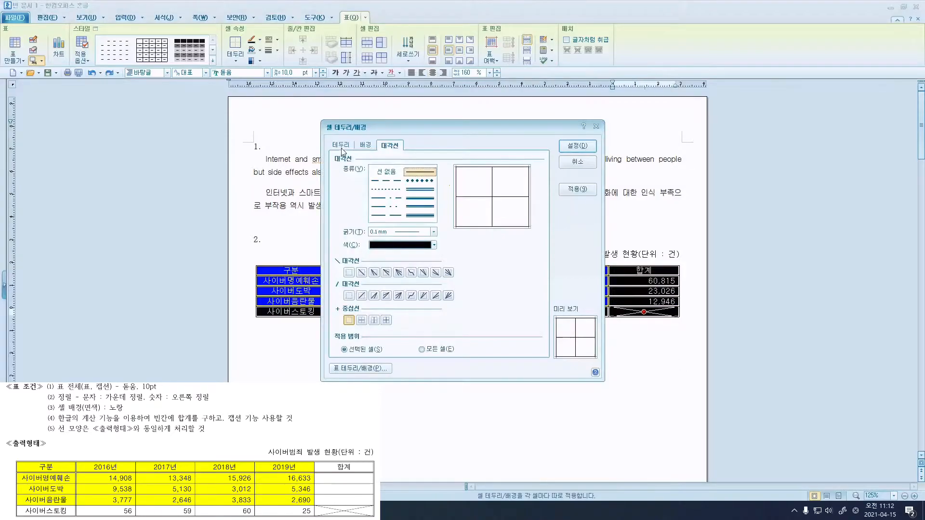
pyautogui.click(341, 146)
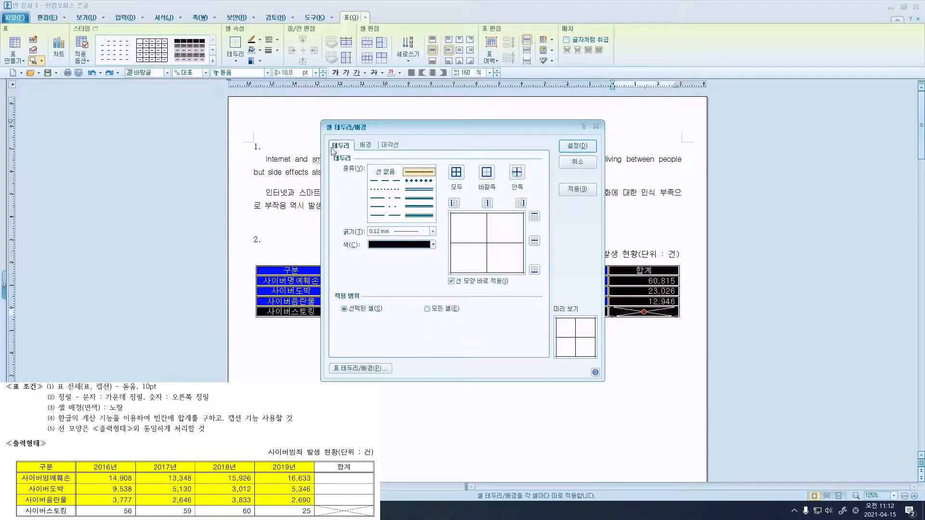
pyautogui.click(432, 191)
pyautogui.click(432, 191)
pyautogui.click(486, 174)
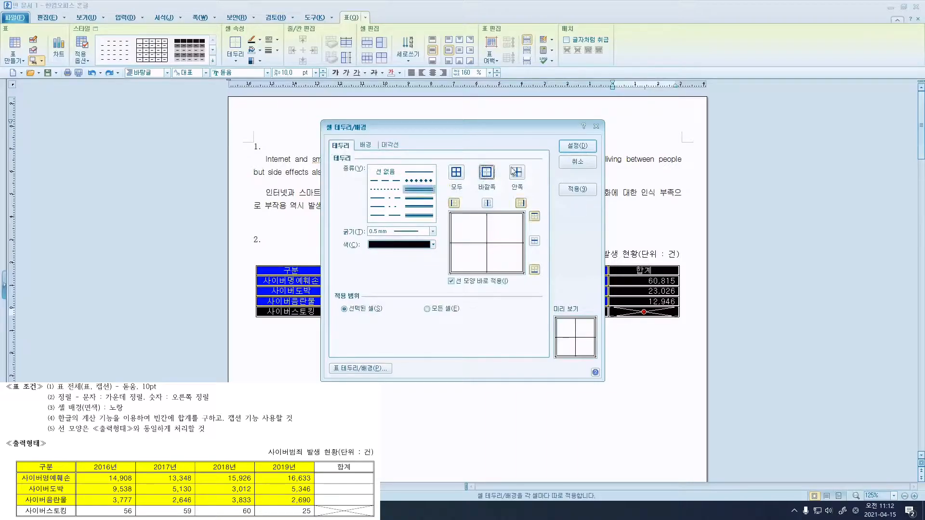
pyautogui.click(571, 147)
pyautogui.click(582, 206)
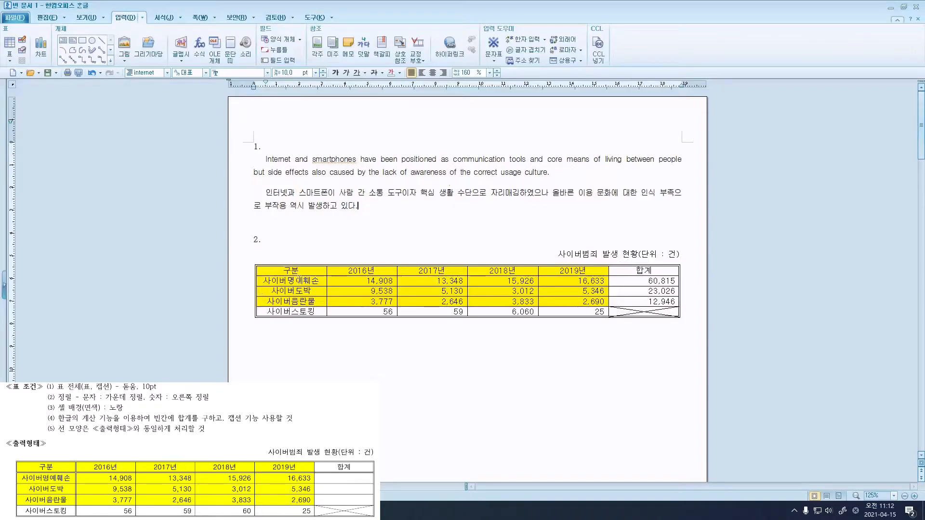
# Outline the first column, 구분 through 사이버스토킹, with a double-line outer border.
pyautogui.moveTo(306, 271); pyautogui.dragTo(306, 314)
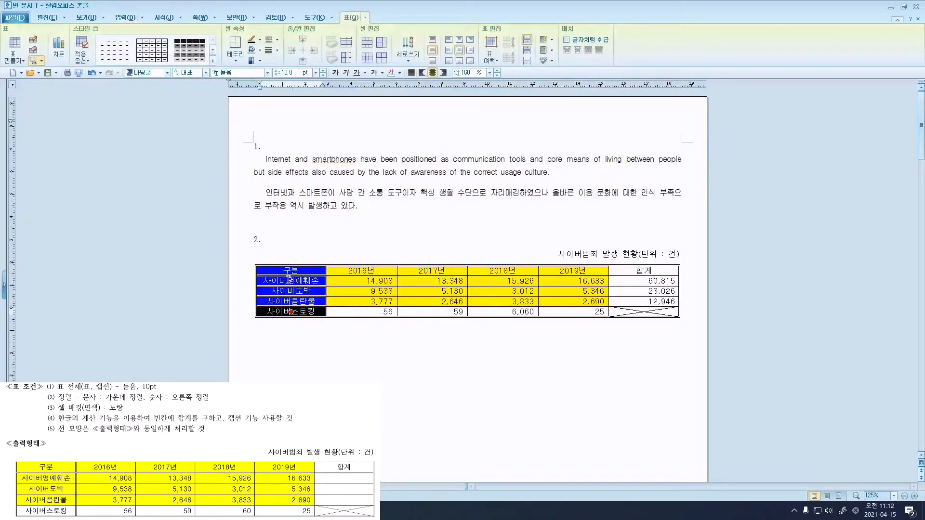
pyautogui.rightClick(306, 313)
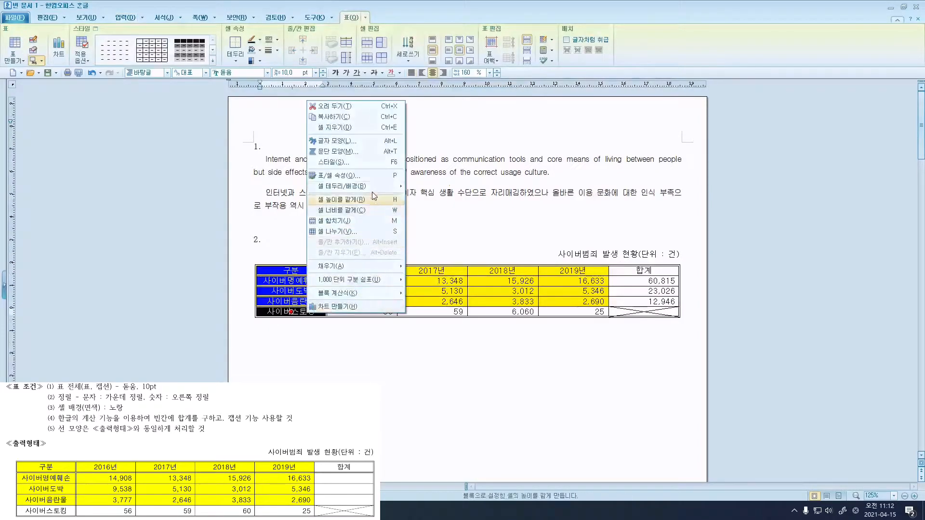
pyautogui.moveTo(381, 186)
pyautogui.click(415, 189)
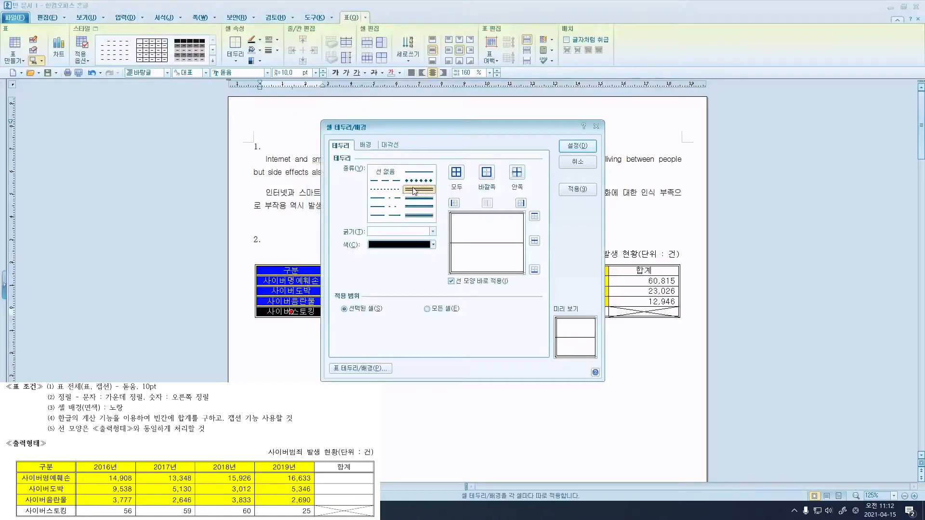
pyautogui.click(410, 191)
pyautogui.click(485, 177)
pyautogui.click(578, 146)
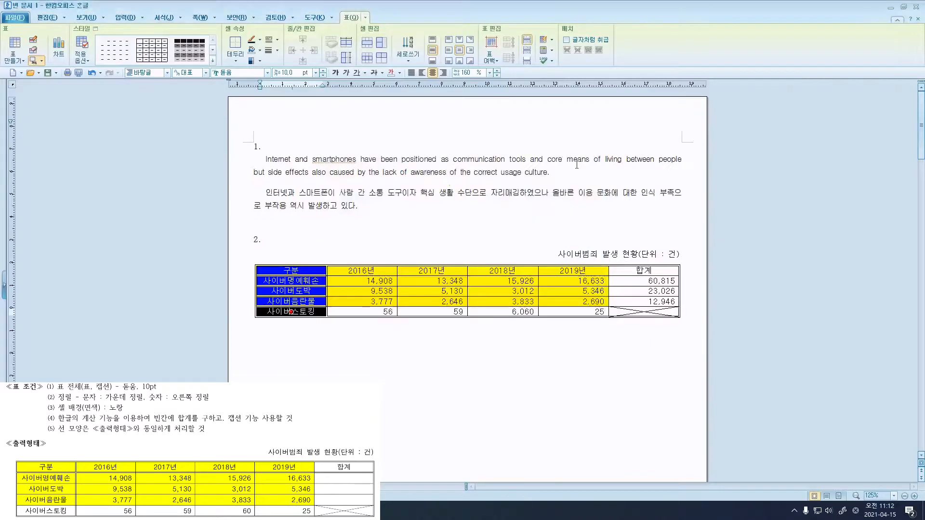
pyautogui.click(291, 312)
# Outline the header row, 구분 through 합계, with a double-line outer border.
pyautogui.moveTo(303, 271); pyautogui.dragTo(640, 272)
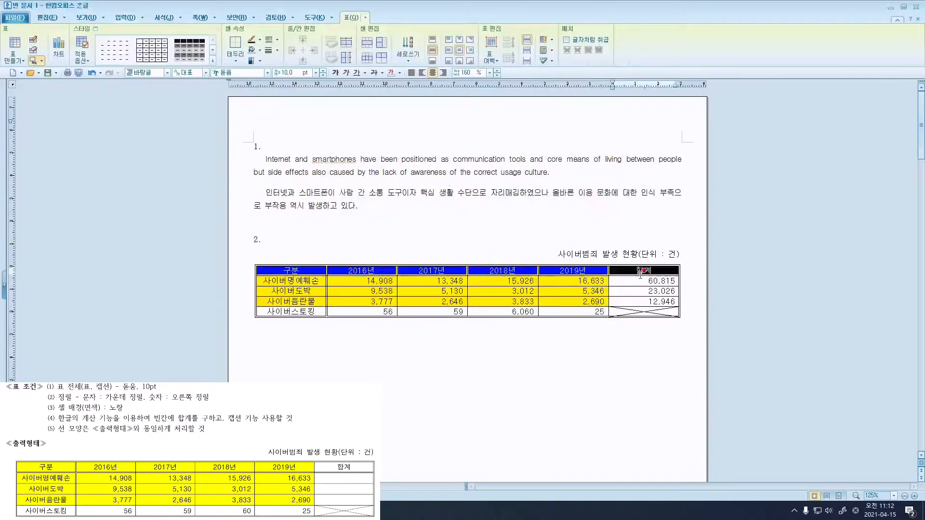
pyautogui.rightClick(630, 273)
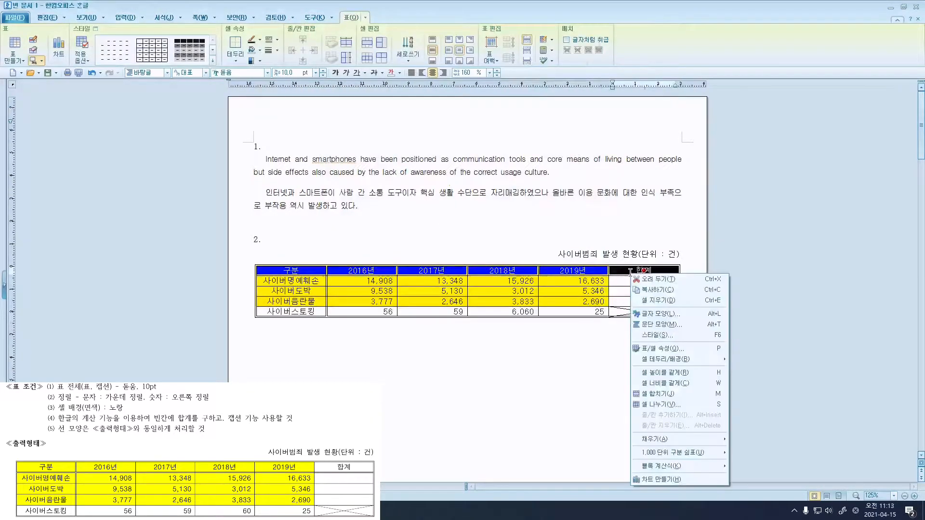
pyautogui.moveTo(709, 363)
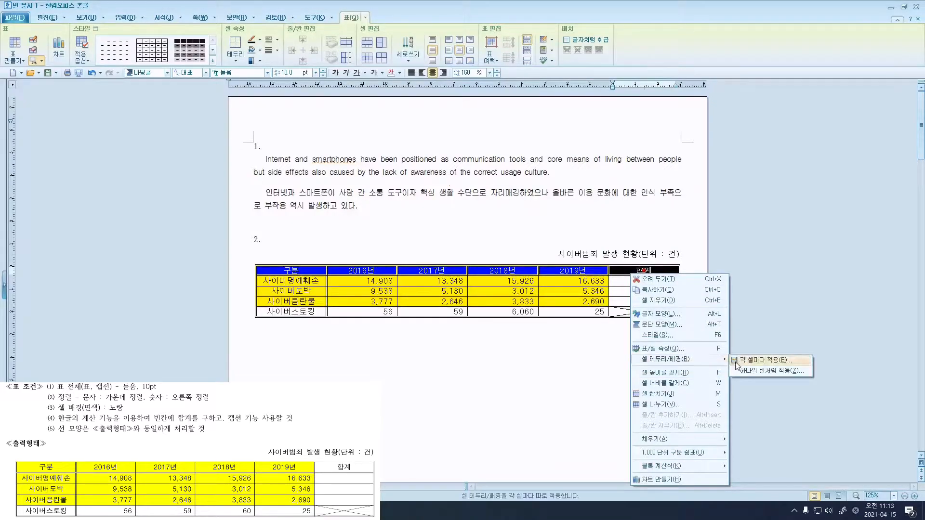
pyautogui.click(764, 360)
pyautogui.click(419, 189)
pyautogui.click(485, 173)
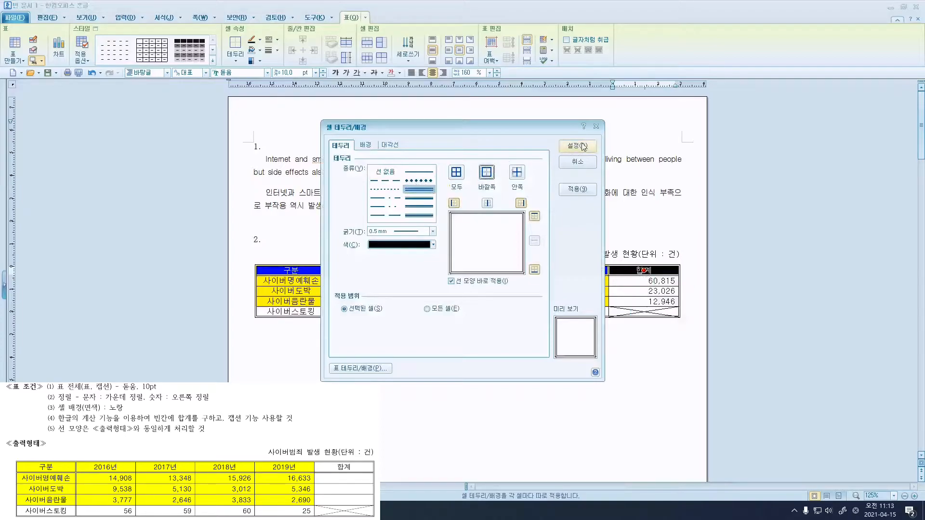
pyautogui.click(577, 145)
pyautogui.click(584, 230)
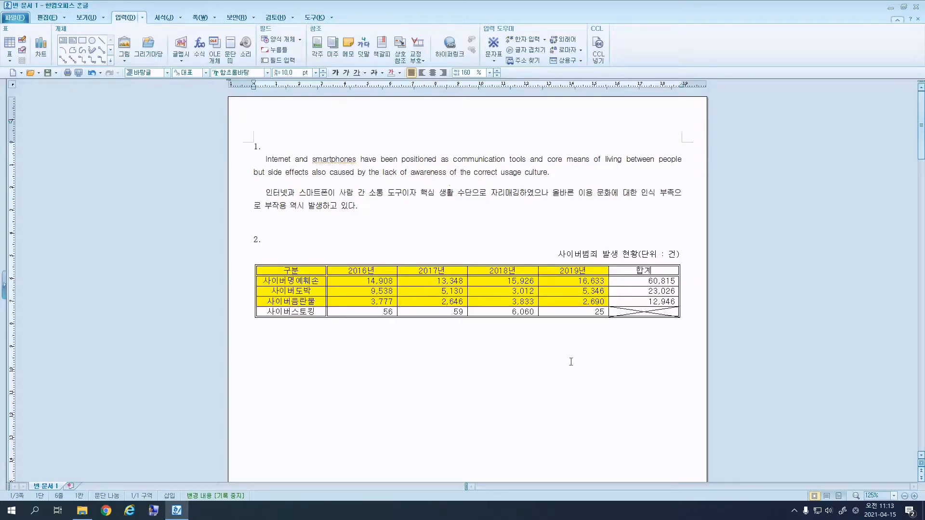
# Create a chart from the first three categories' 2016년–2019년 data via 차트 만들기.
pyautogui.moveTo(322, 278); pyautogui.dragTo(577, 302)
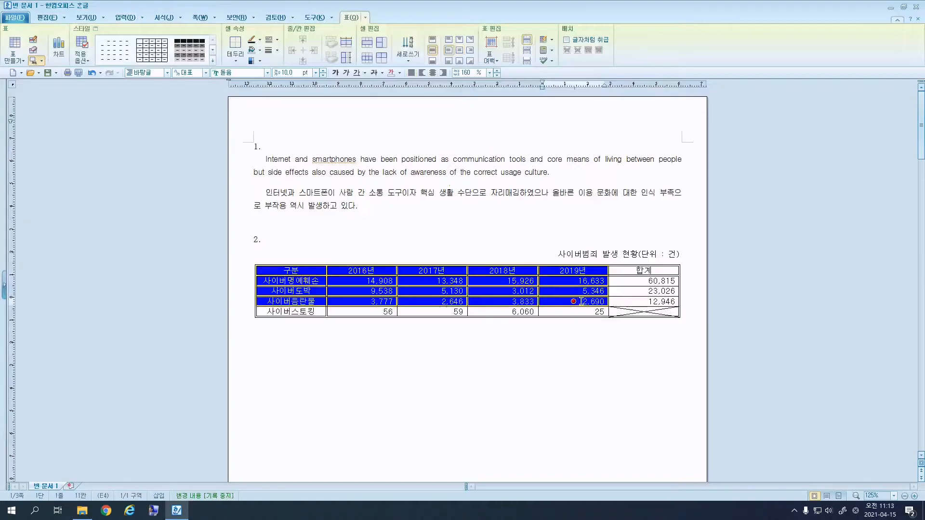
pyautogui.rightClick(578, 302)
pyautogui.click(611, 294)
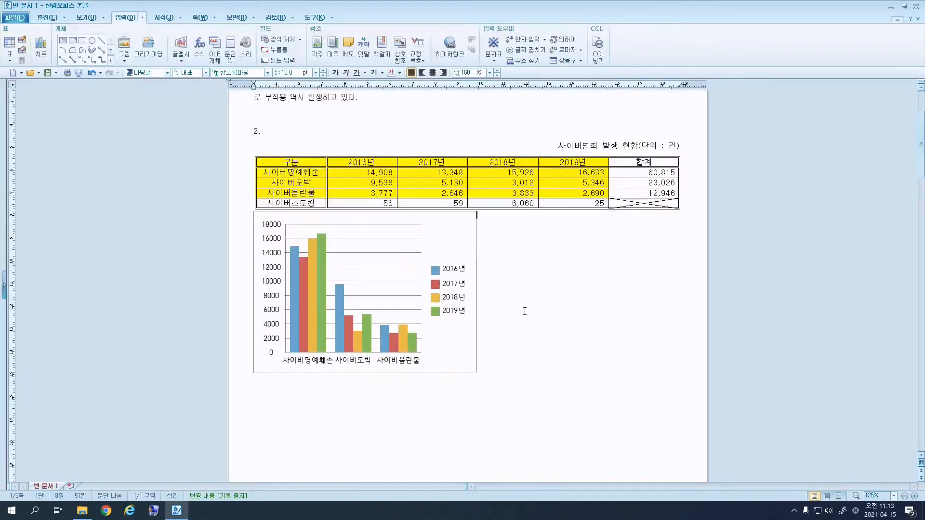
pyautogui.click(476, 236)
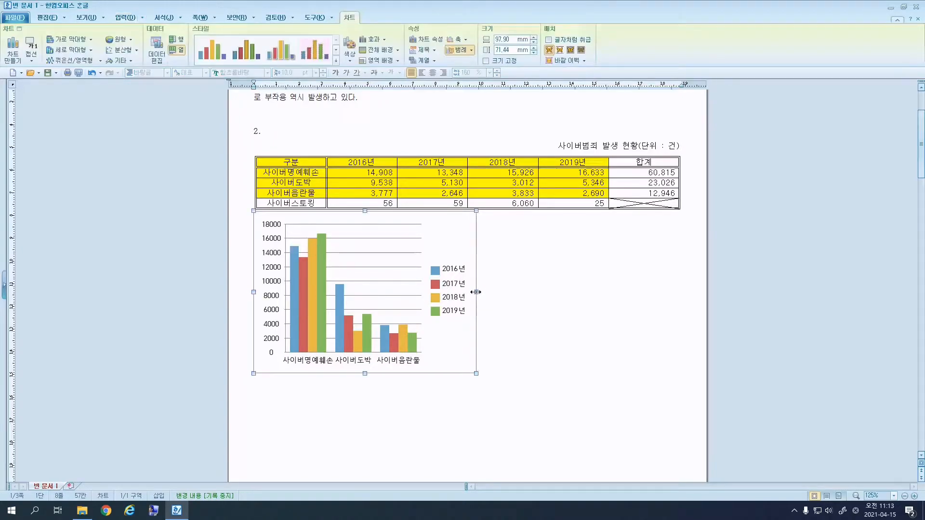
pyautogui.moveTo(605, 296); pyautogui.dragTo(677, 306)
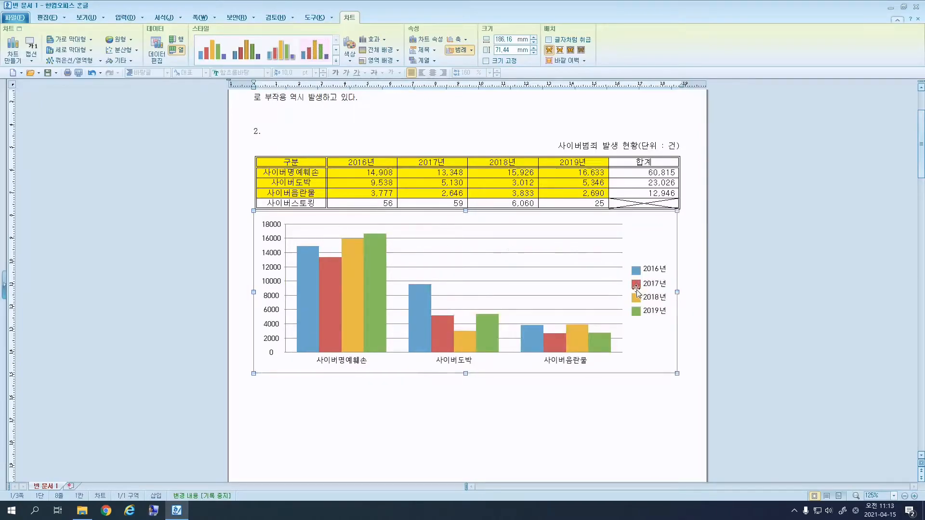
pyautogui.click(634, 244)
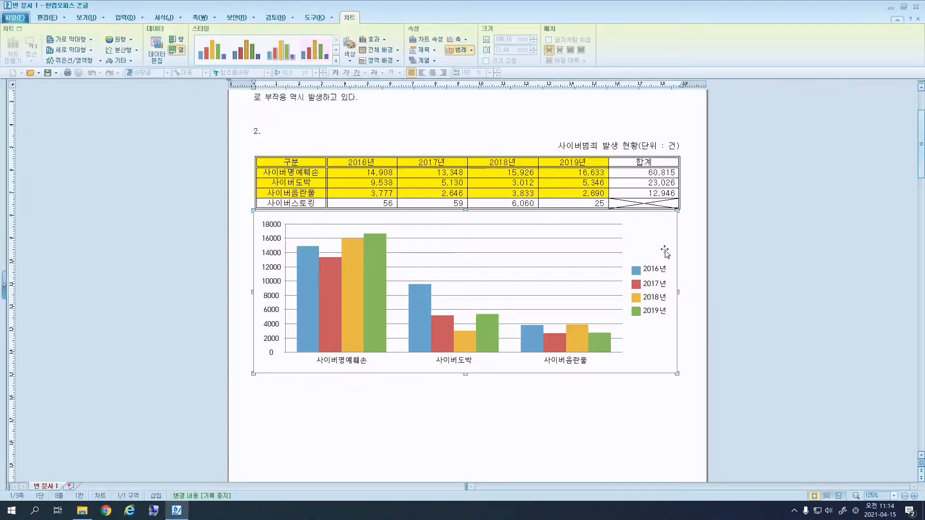
pyautogui.doubleClick(646, 312)
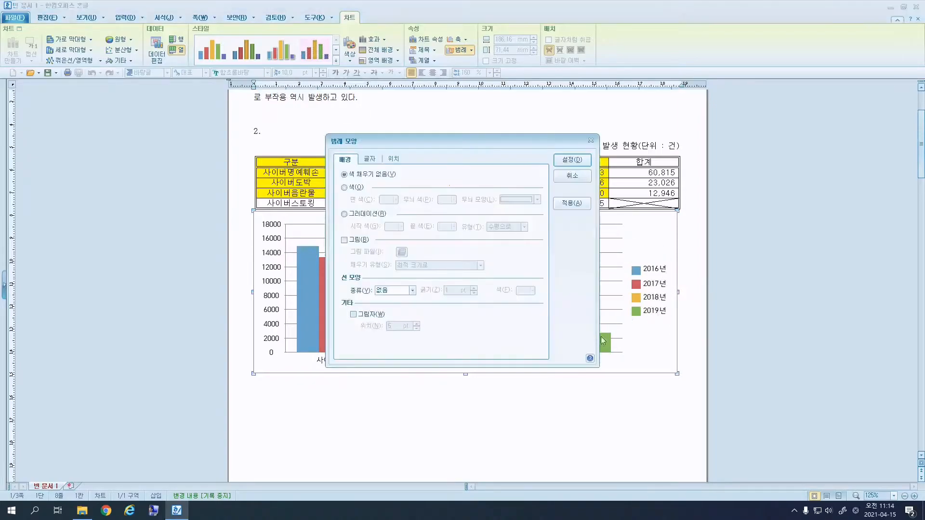
pyautogui.click(573, 161)
pyautogui.doubleClick(268, 228)
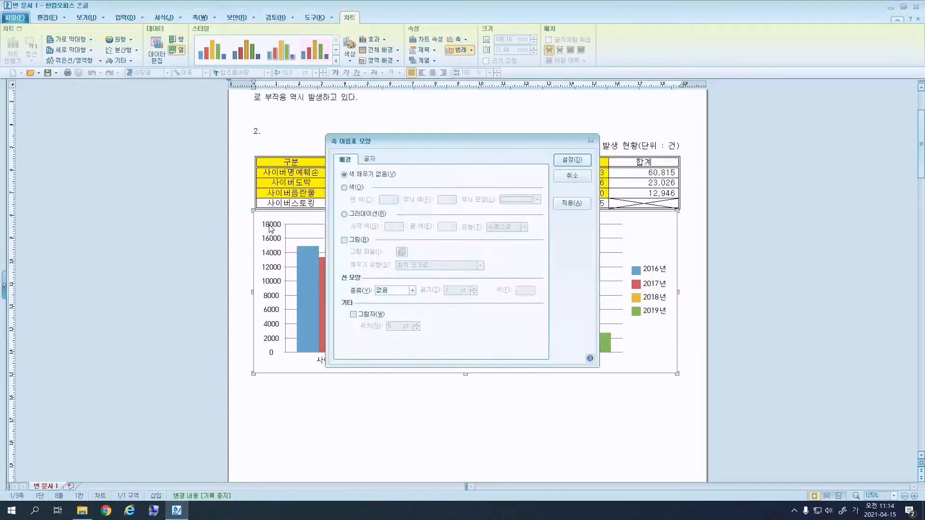
pyautogui.click(572, 161)
pyautogui.doubleClick(580, 362)
pyautogui.click(580, 180)
pyautogui.click(637, 403)
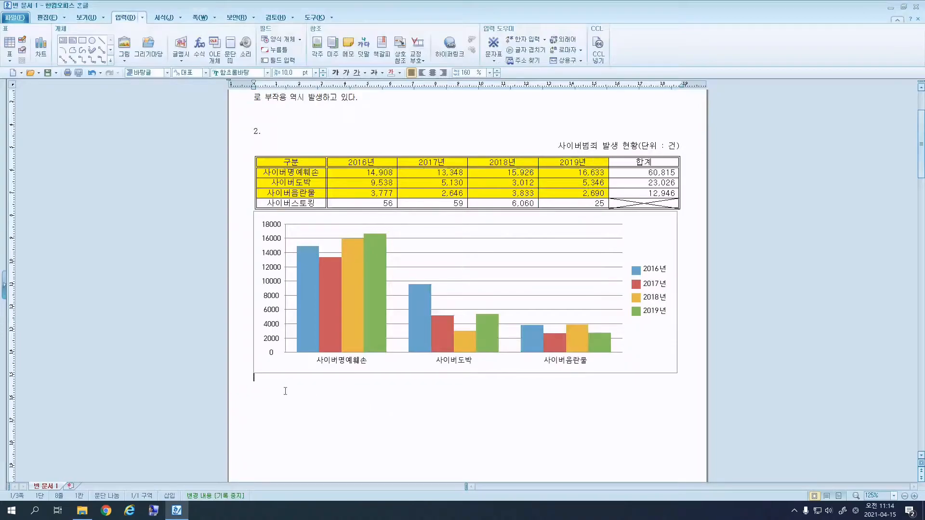
pyautogui.press('Return')
pyautogui.click(645, 254)
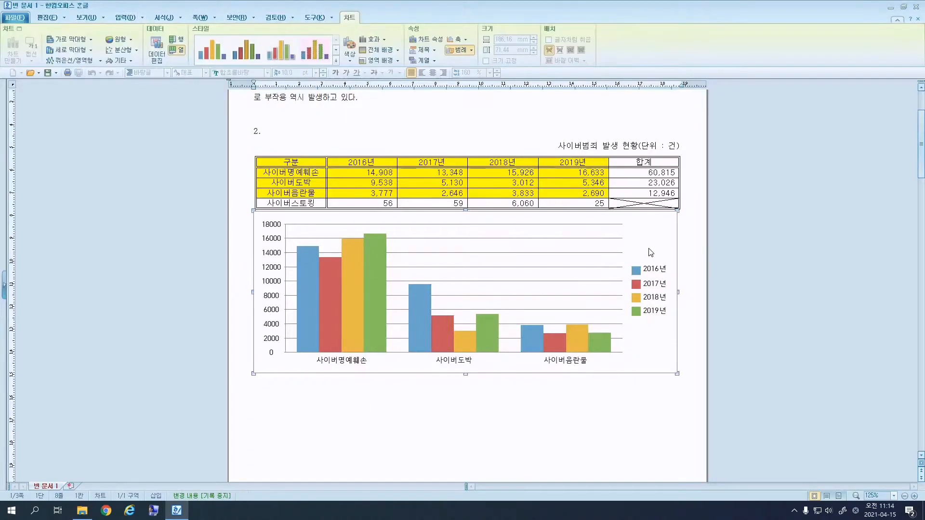
pyautogui.doubleClick(654, 272)
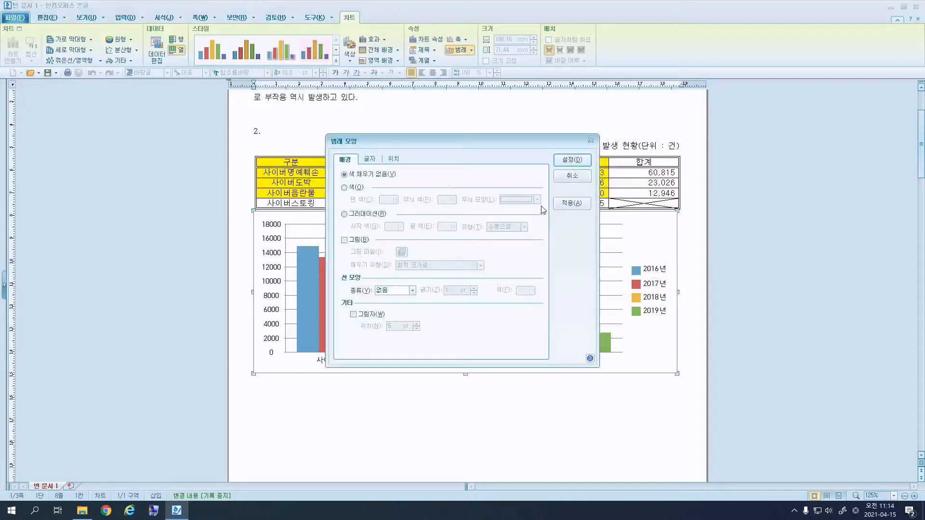
pyautogui.click(573, 176)
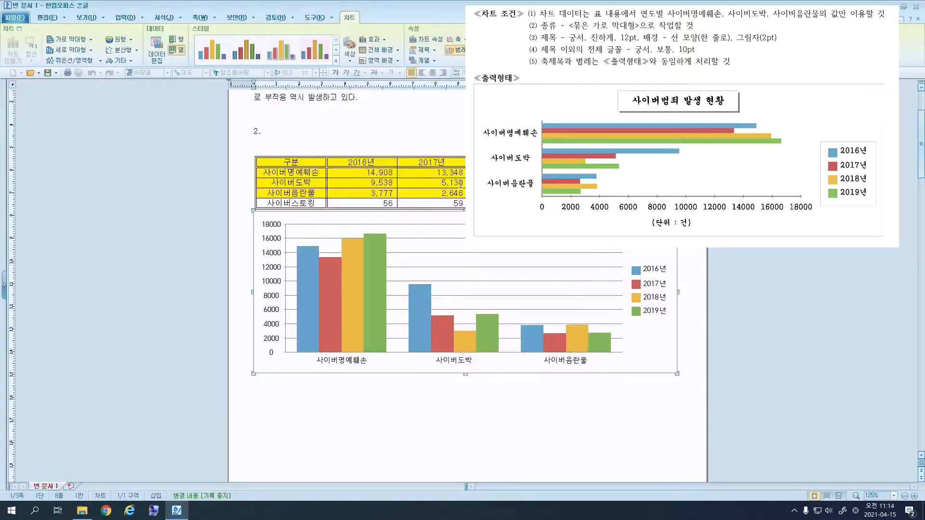
# Show the 가로 막대형 chart type choices on the 차트 tab.
pyautogui.click(91, 39)
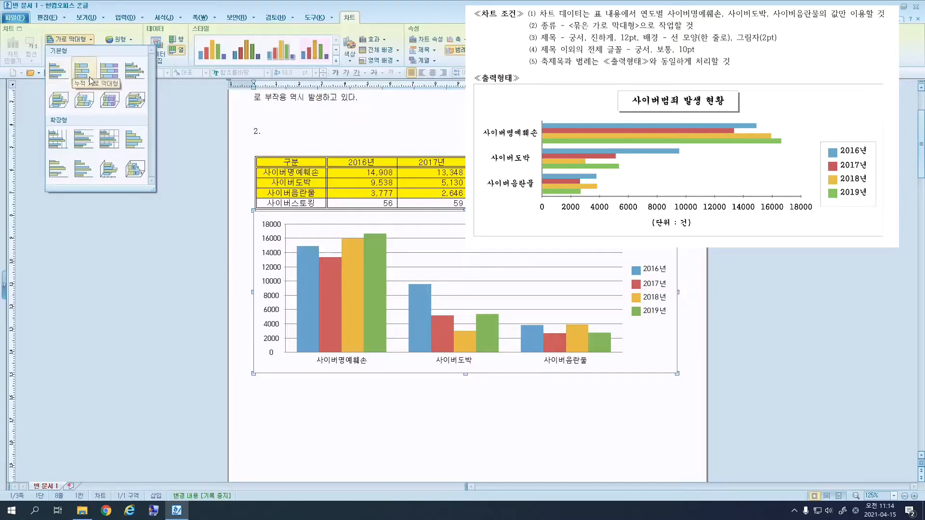
# Change the chart type to 묶은 가로 막대형.
pyautogui.click(57, 71)
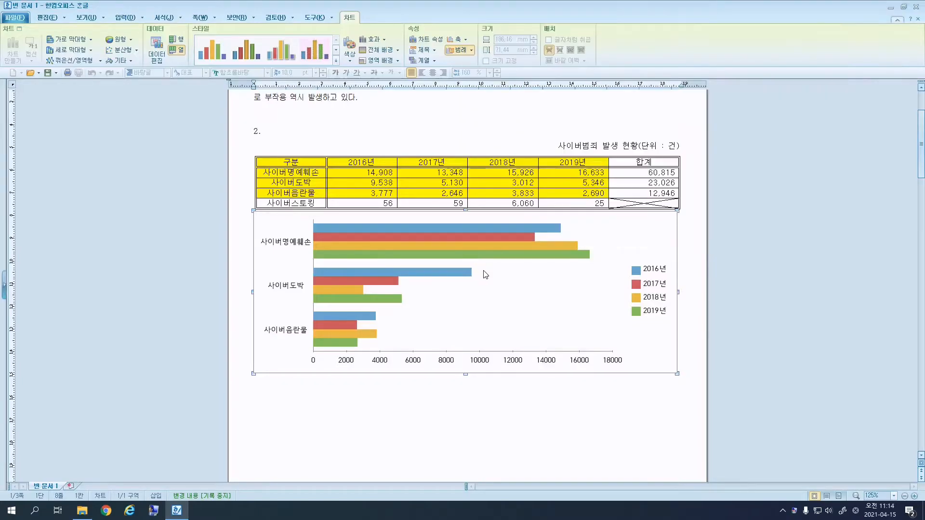
# Show the chart title 사이버범죄 발생 현황 in bold 궁서.
pyautogui.rightClick(547, 281)
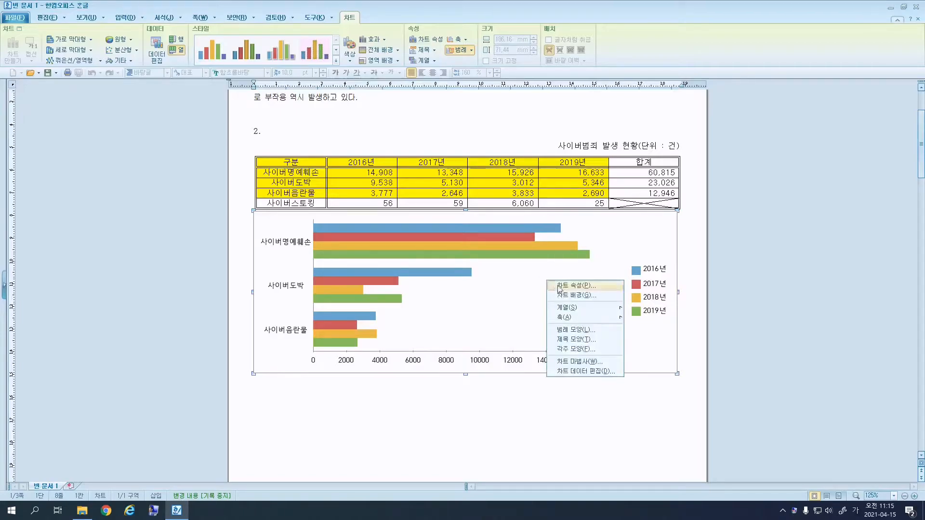
pyautogui.click(605, 341)
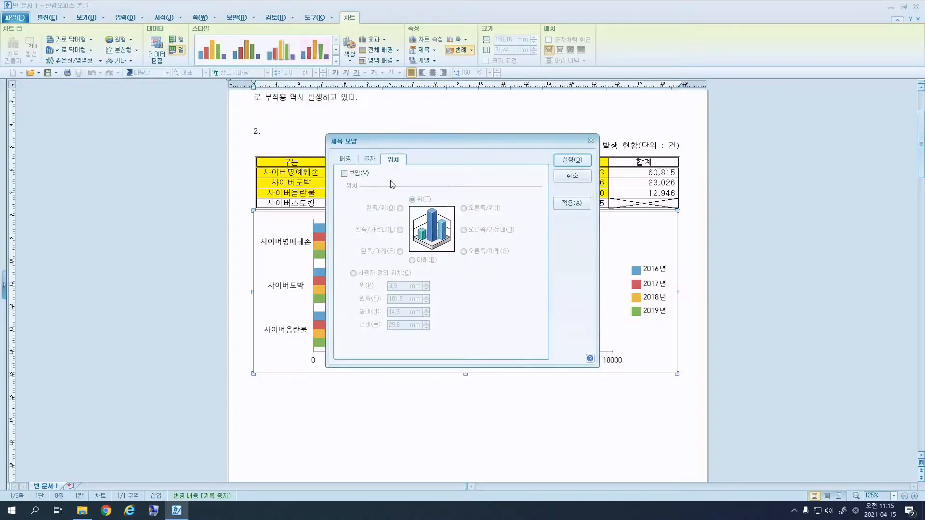
pyautogui.click(355, 175)
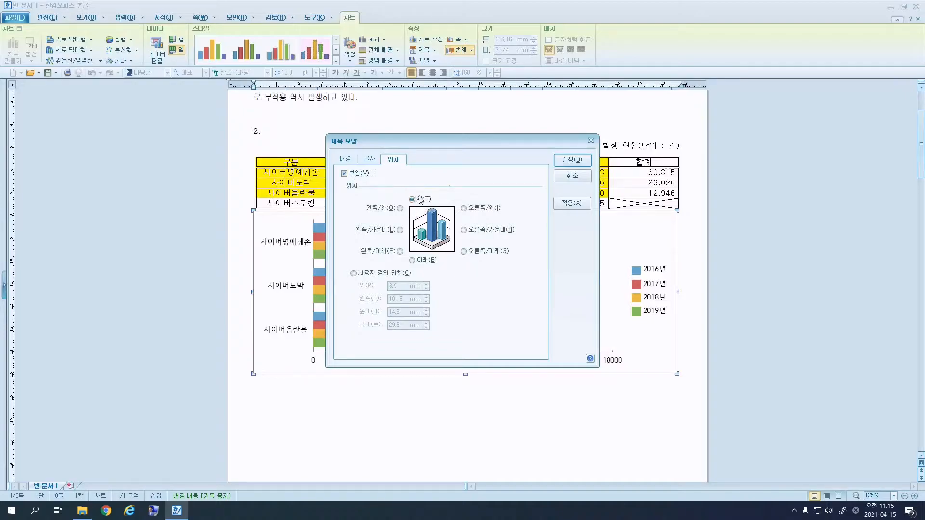
pyautogui.click(368, 164)
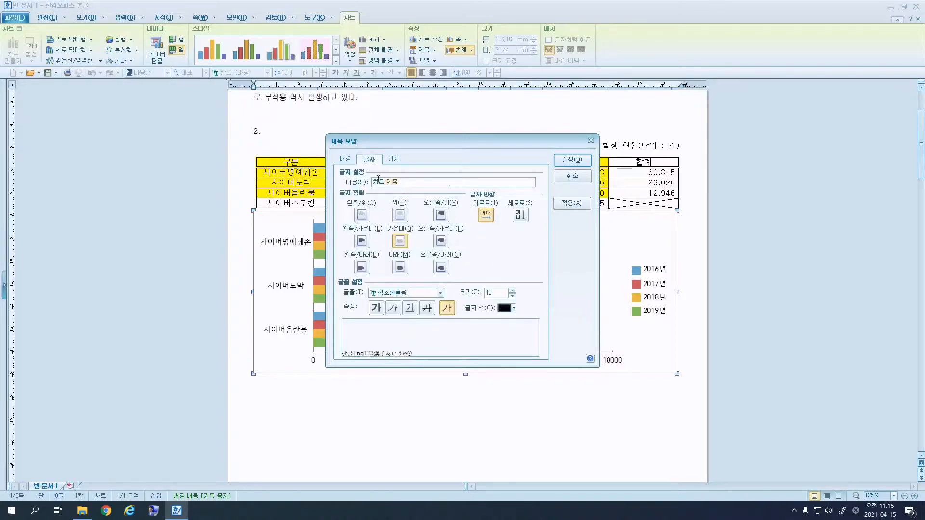
pyautogui.write('사이버범죄 발생 현황')
pyautogui.click(417, 293)
pyautogui.write('궁서')
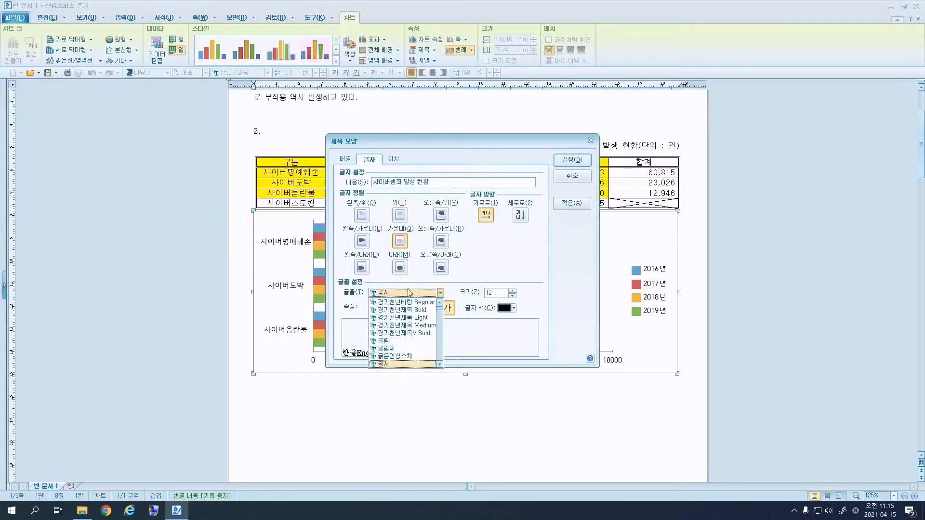
pyautogui.click(384, 365)
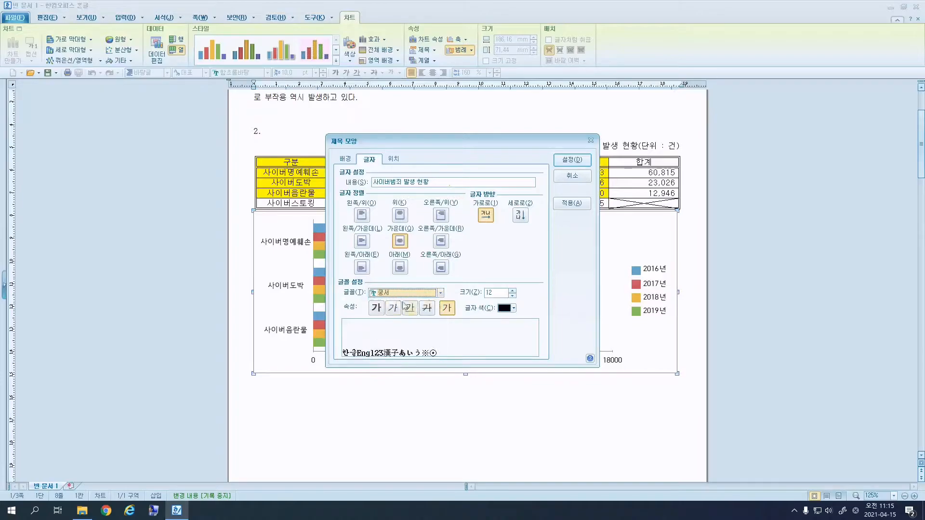
pyautogui.click(379, 310)
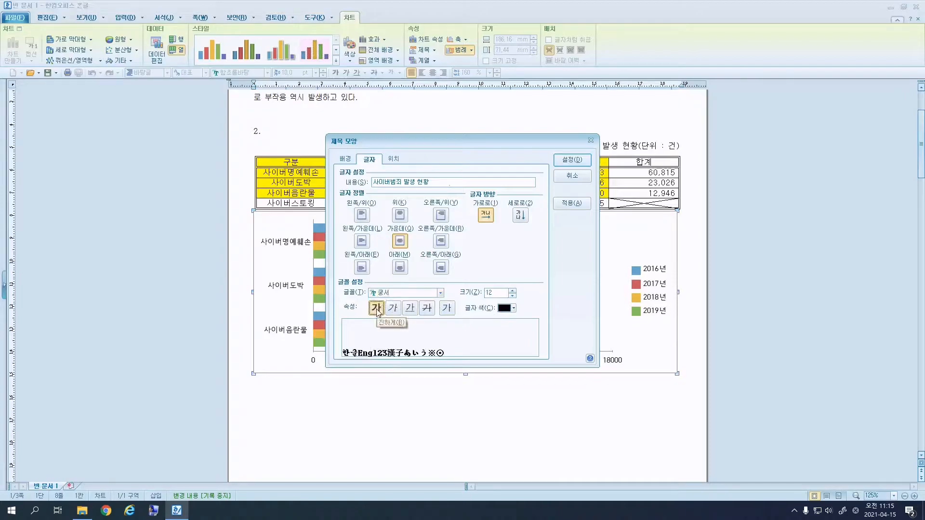
# Frame the title with a single-line border and a 2 pt shadow, then apply it.
pyautogui.click(346, 159)
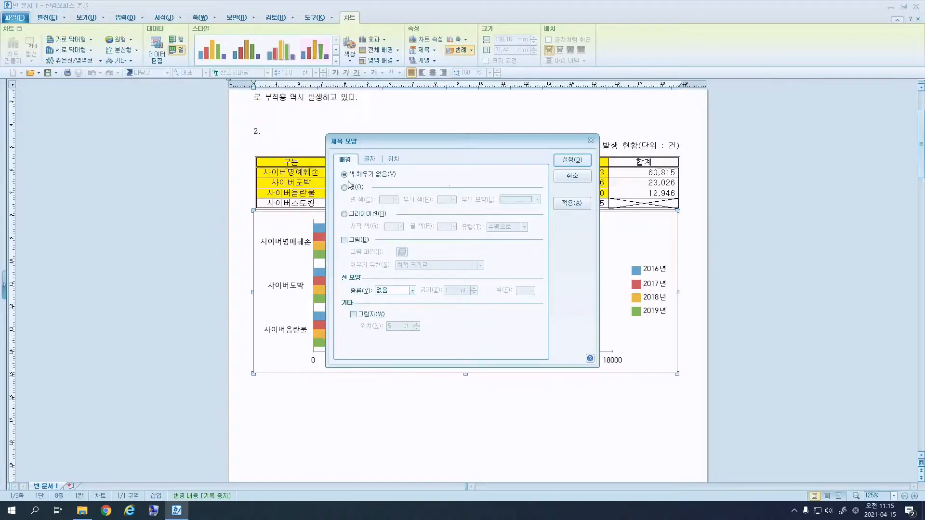
pyautogui.click(394, 291)
pyautogui.click(387, 302)
pyautogui.click(365, 315)
pyautogui.click(417, 329)
pyautogui.click(416, 329)
pyautogui.click(417, 329)
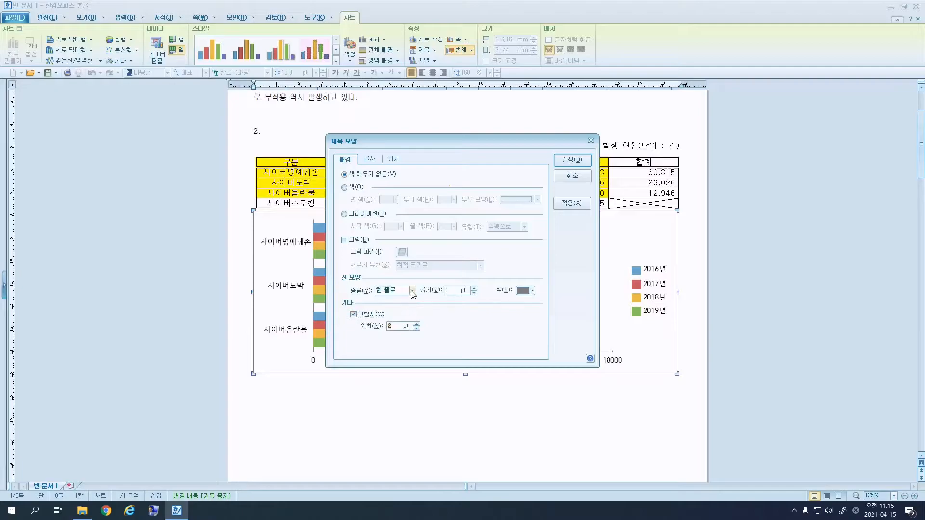
pyautogui.click(572, 160)
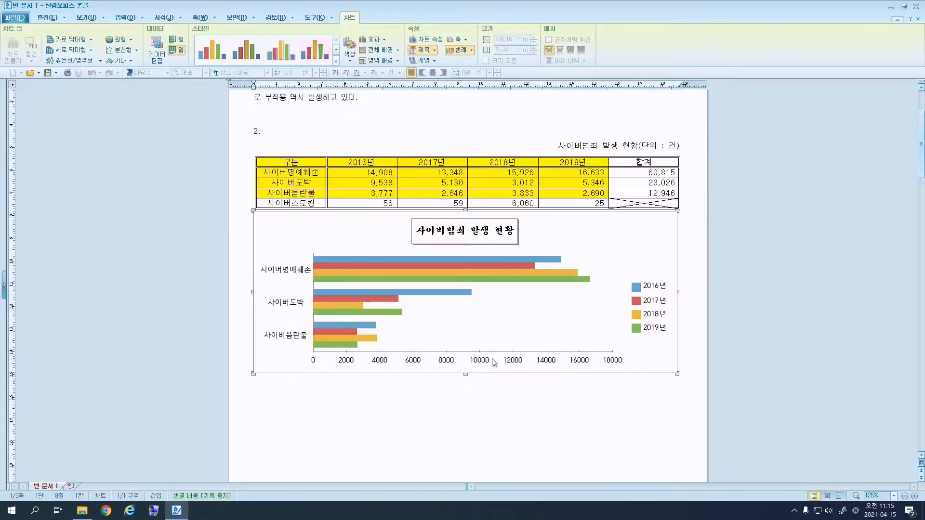
# Pick the horizontal value axis for a new axis title.
pyautogui.rightClick(622, 249)
pyautogui.moveTo(687, 289)
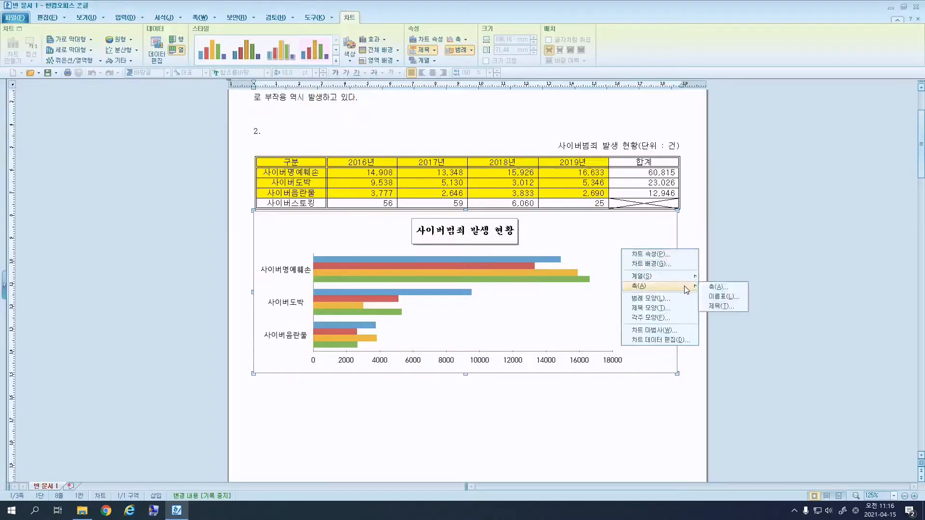
pyautogui.click(720, 306)
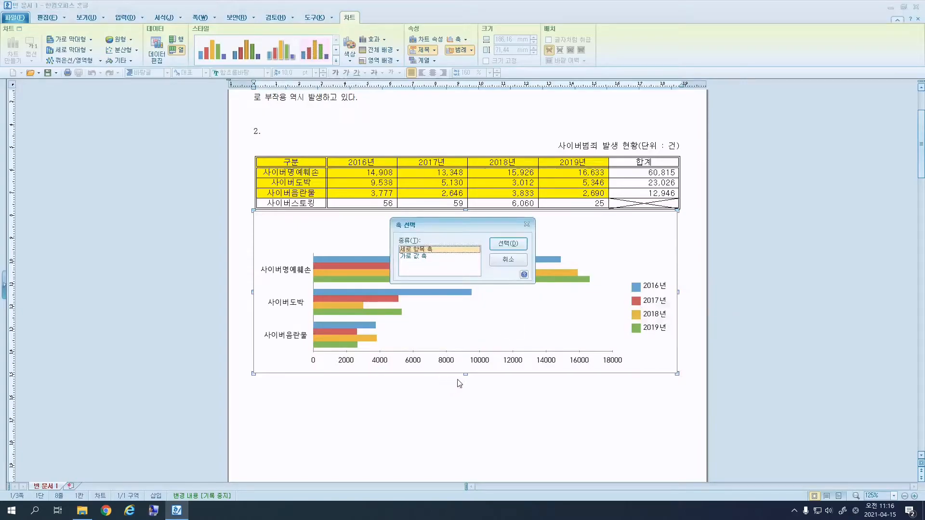
pyautogui.click(425, 257)
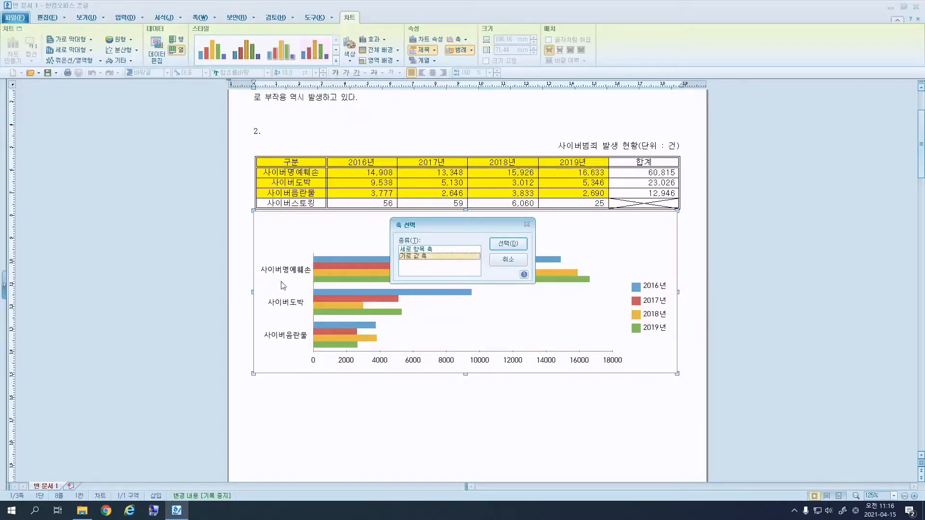
pyautogui.click(426, 250)
pyautogui.click(426, 258)
pyautogui.click(516, 247)
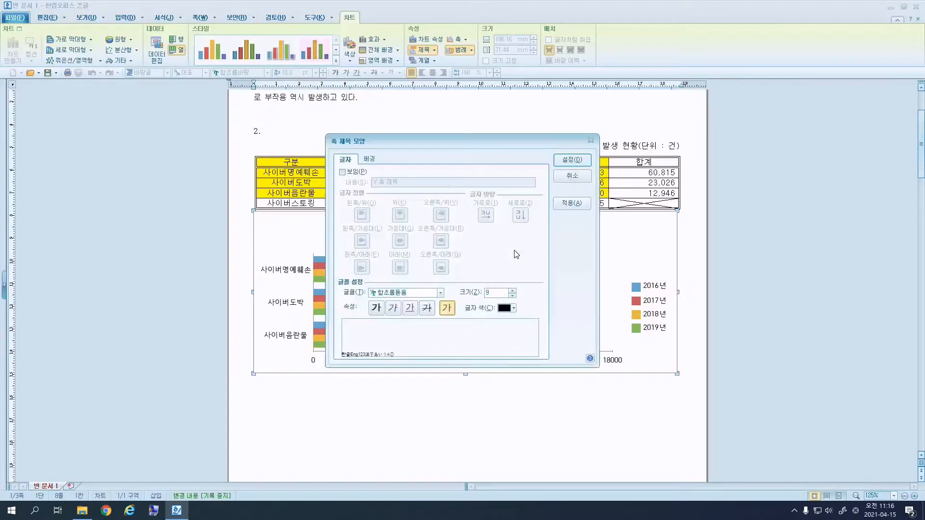
# Show the axis title (단위 : 건) in 궁서 at 10 pt.
pyautogui.click(356, 172)
pyautogui.click(405, 185)
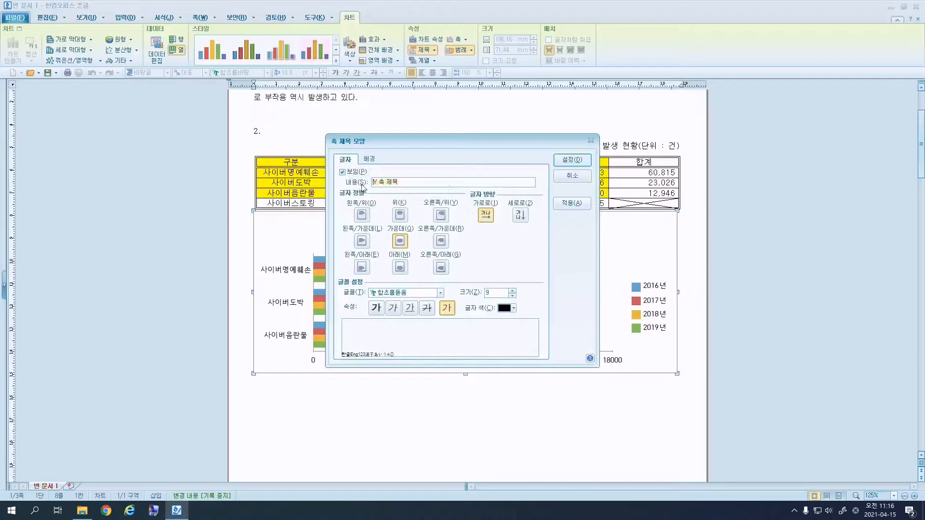
pyautogui.write('(단위 : 건')
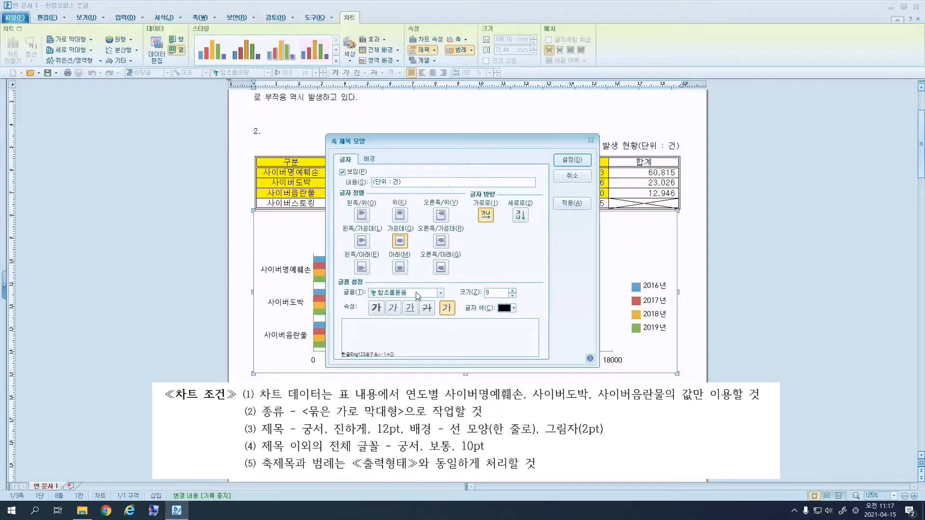
pyautogui.click(415, 297)
pyautogui.write('궁서')
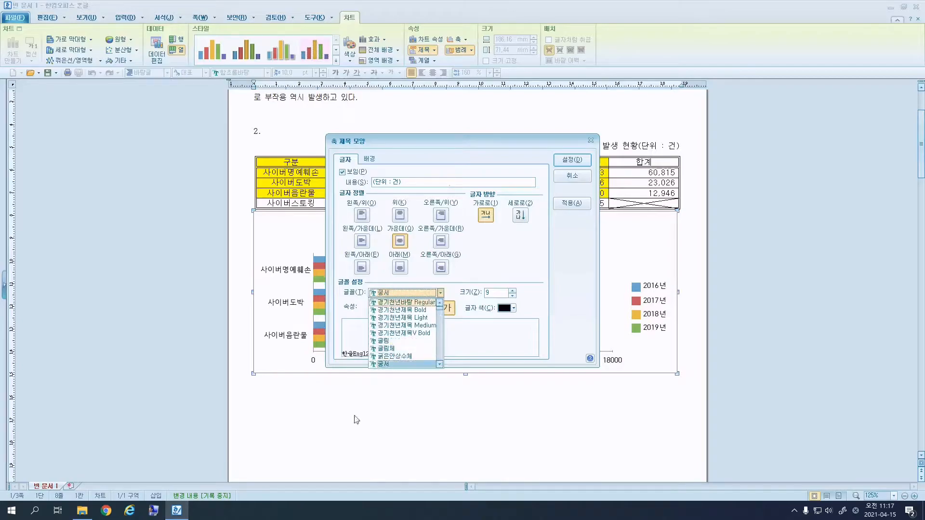
pyautogui.click(395, 365)
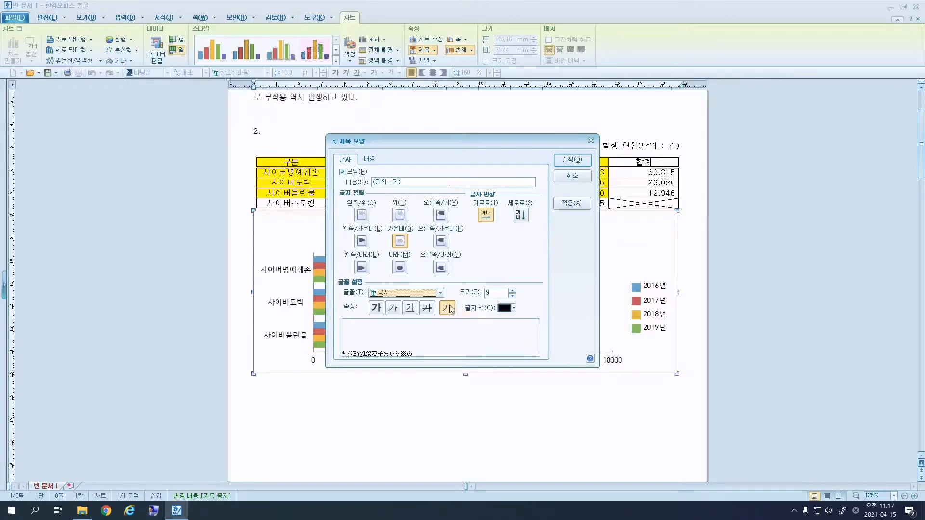
pyautogui.click(512, 291)
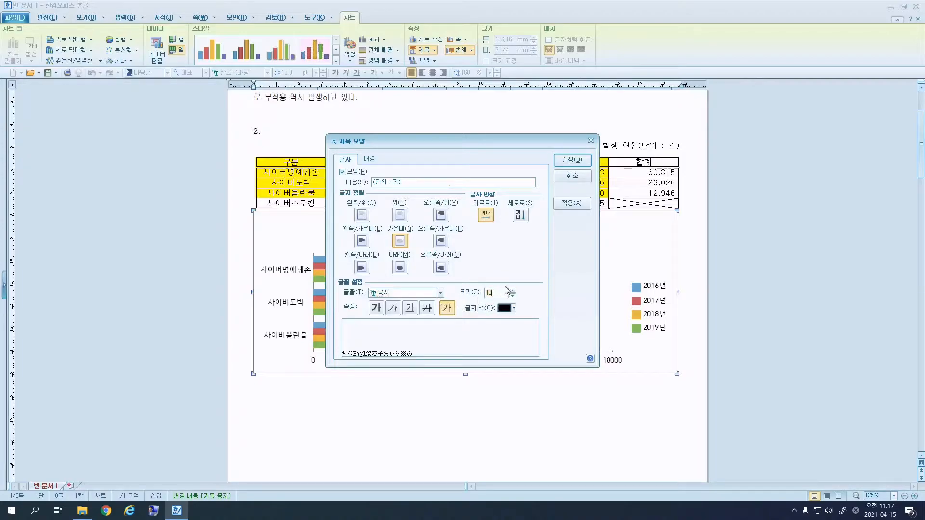
pyautogui.click(582, 162)
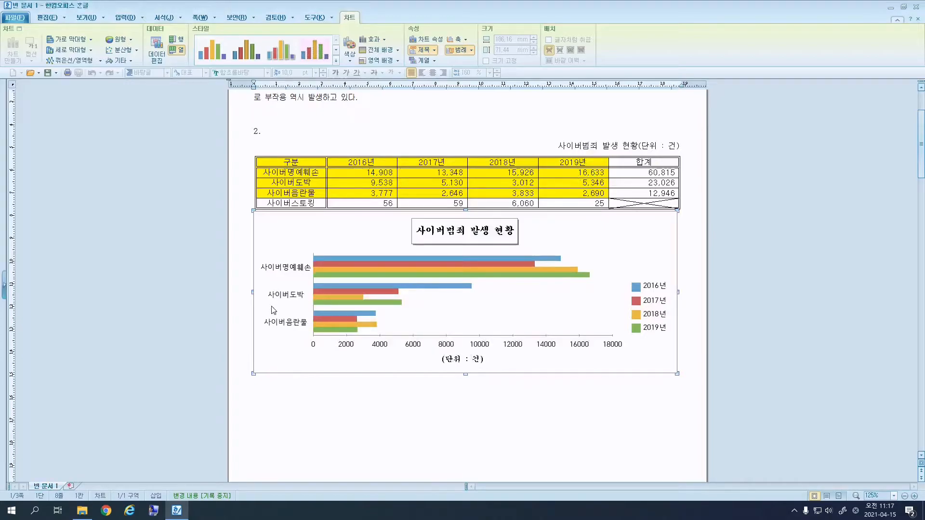
# Set the category names along the chart's side axis to 궁서 at 10 pt.
pyautogui.doubleClick(290, 274)
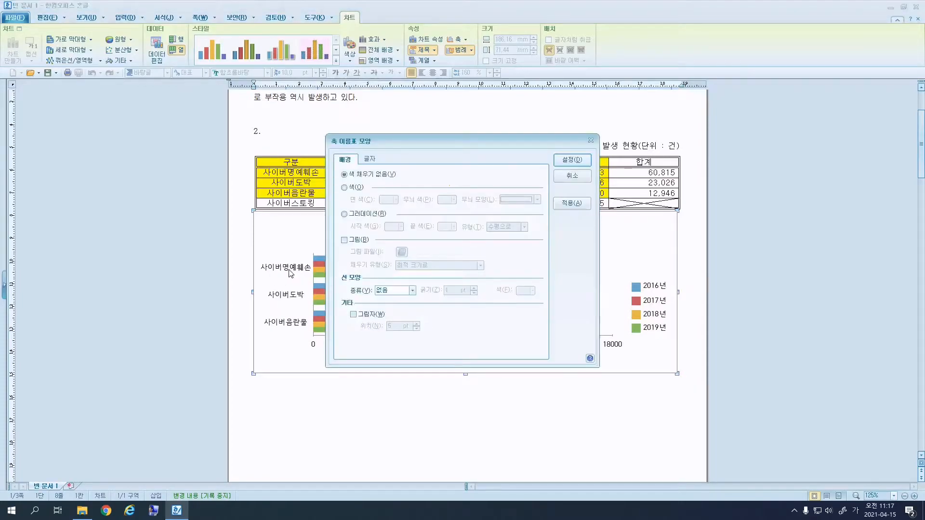
pyautogui.click(370, 161)
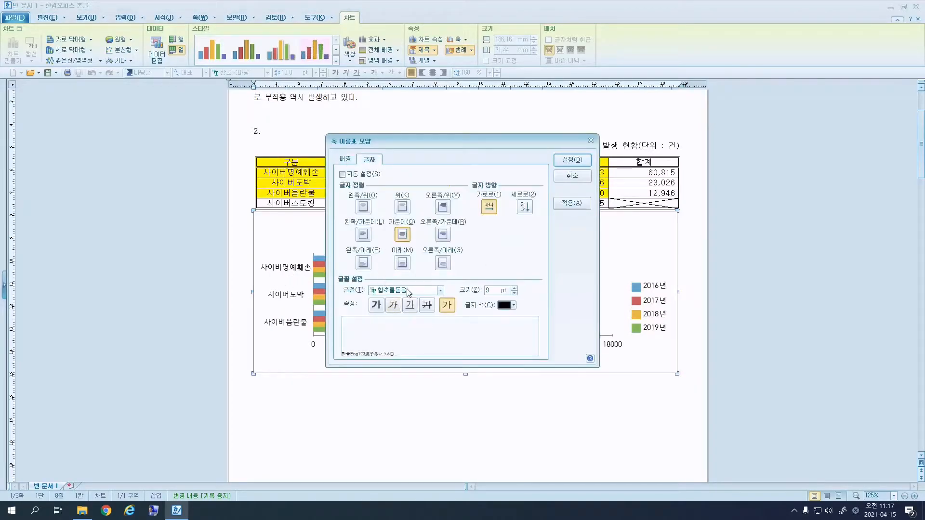
pyautogui.click(384, 290)
pyautogui.write('궁서')
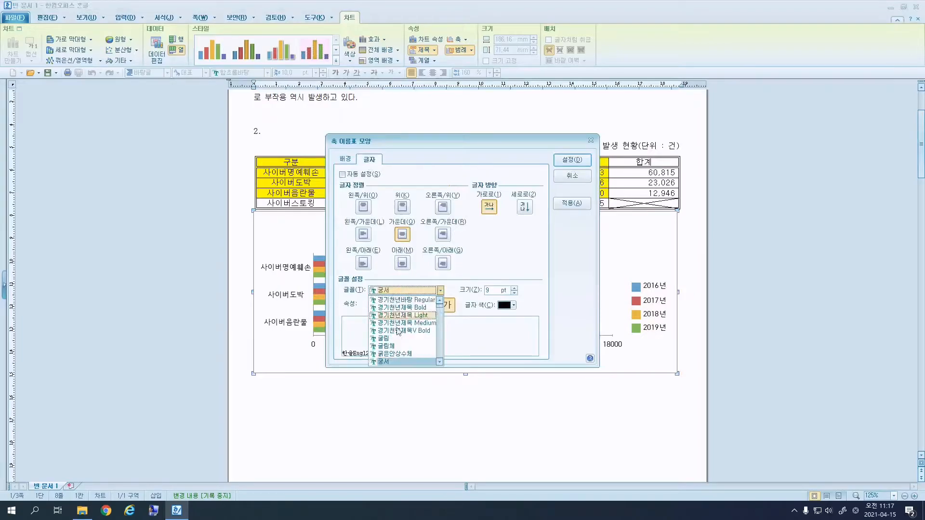
pyautogui.click(403, 362)
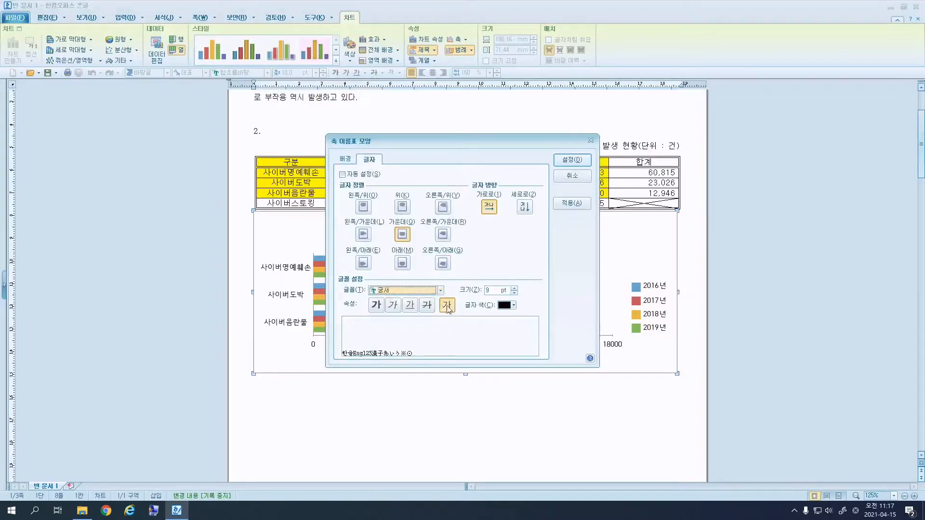
pyautogui.click(515, 288)
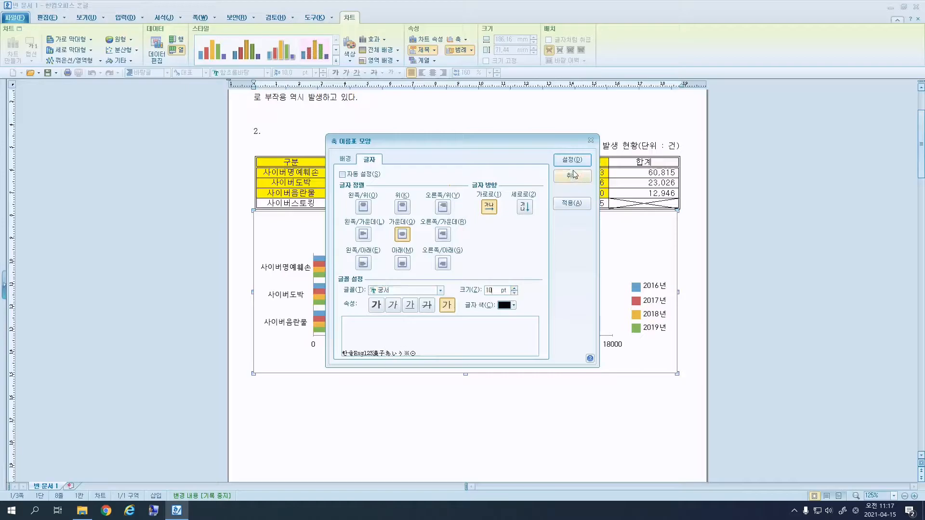
pyautogui.click(573, 159)
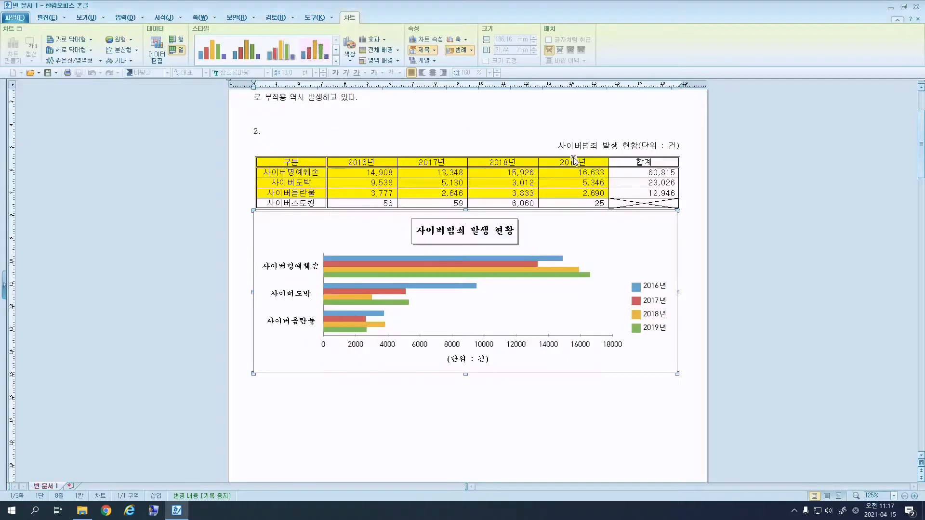
# Set the horizontal axis numbers to 궁서 at 10 pt as well.
pyautogui.doubleClick(555, 348)
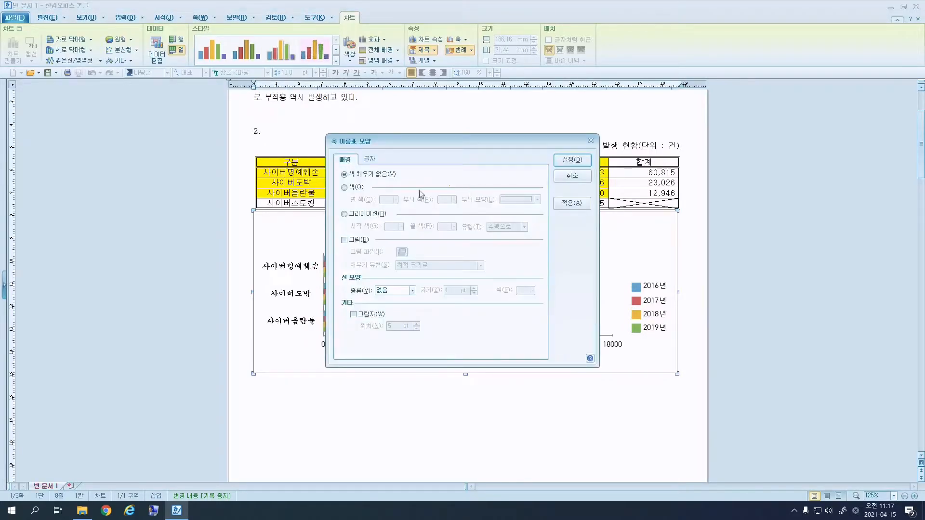
pyautogui.click(369, 160)
pyautogui.click(415, 291)
pyautogui.write('궁서')
pyautogui.click(405, 361)
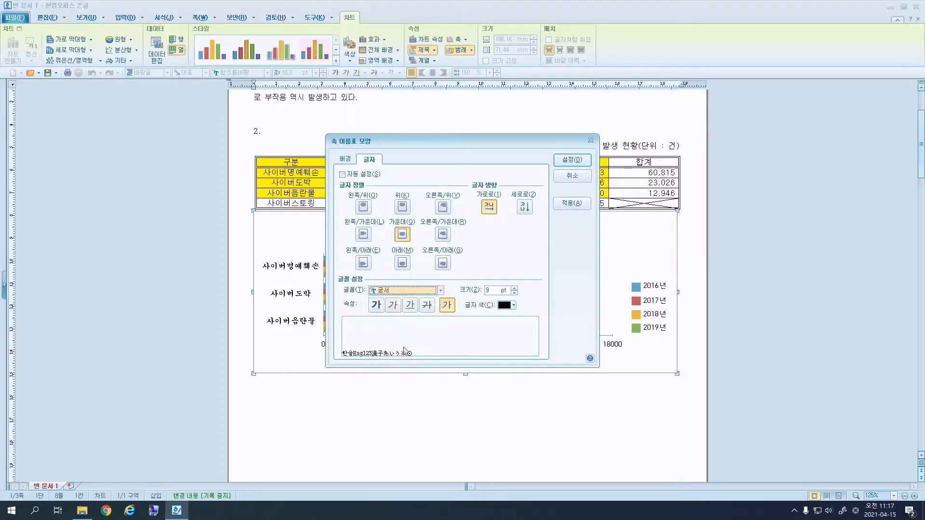
pyautogui.click(514, 288)
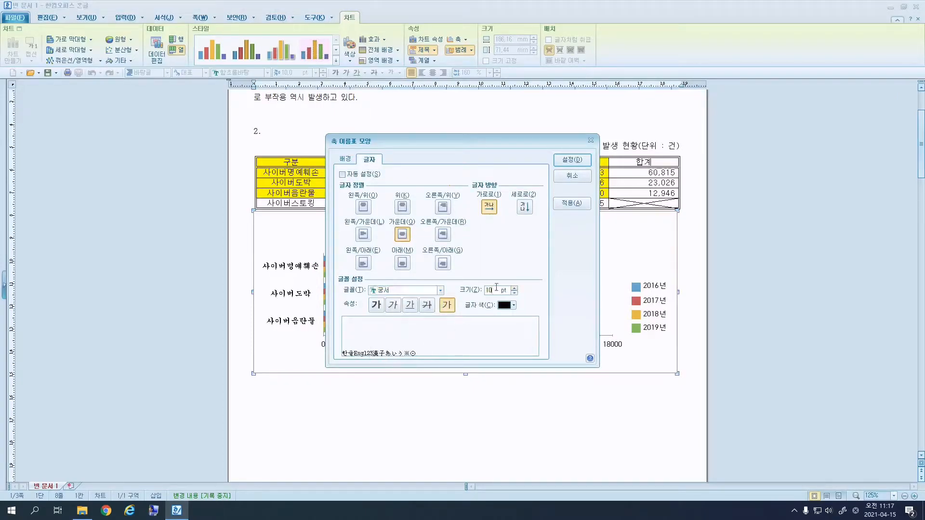
pyautogui.click(573, 160)
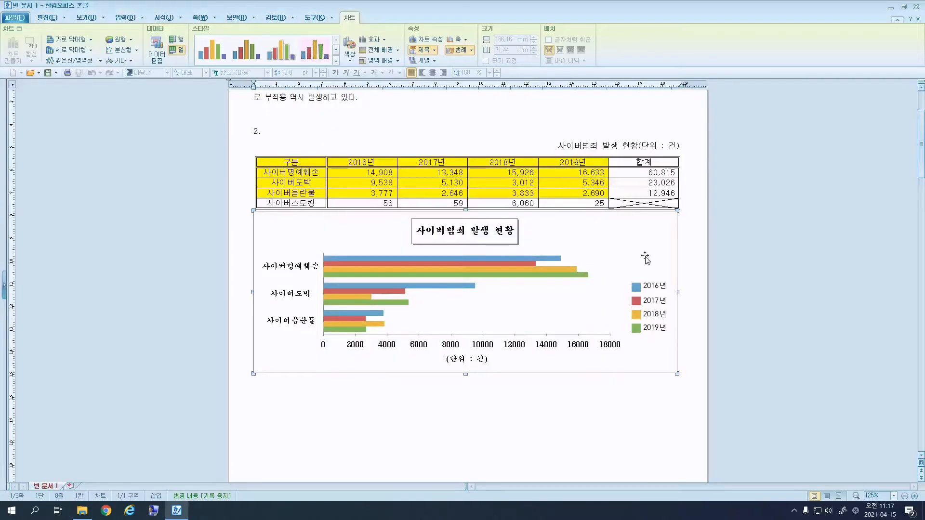
# Set the legend text to 궁서 at 10 pt.
pyautogui.doubleClick(653, 293)
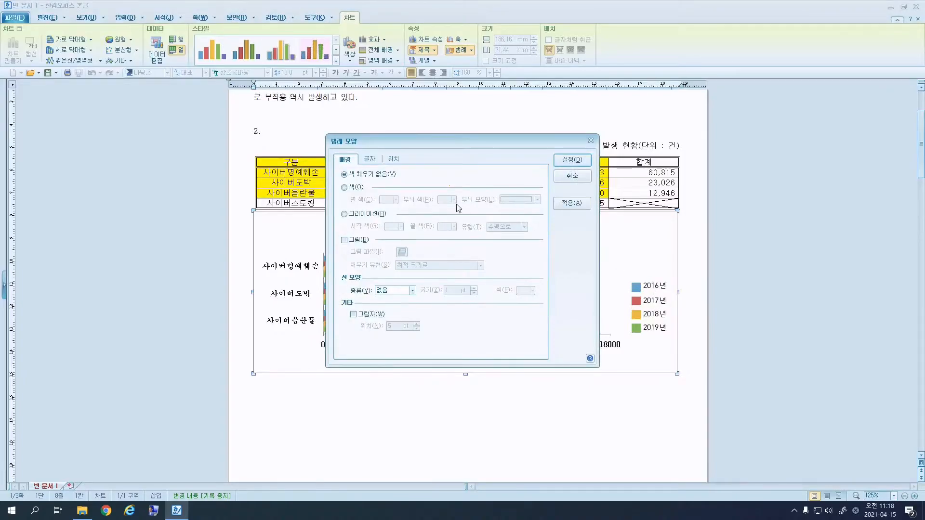
pyautogui.click(394, 160)
pyautogui.click(369, 159)
pyautogui.click(407, 294)
pyautogui.write('궁서')
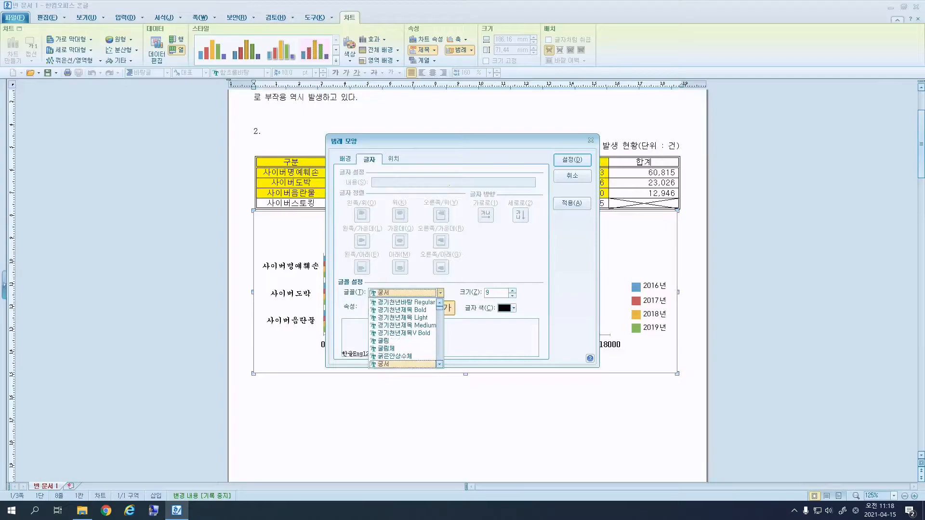
pyautogui.press('Return')
pyautogui.click(513, 290)
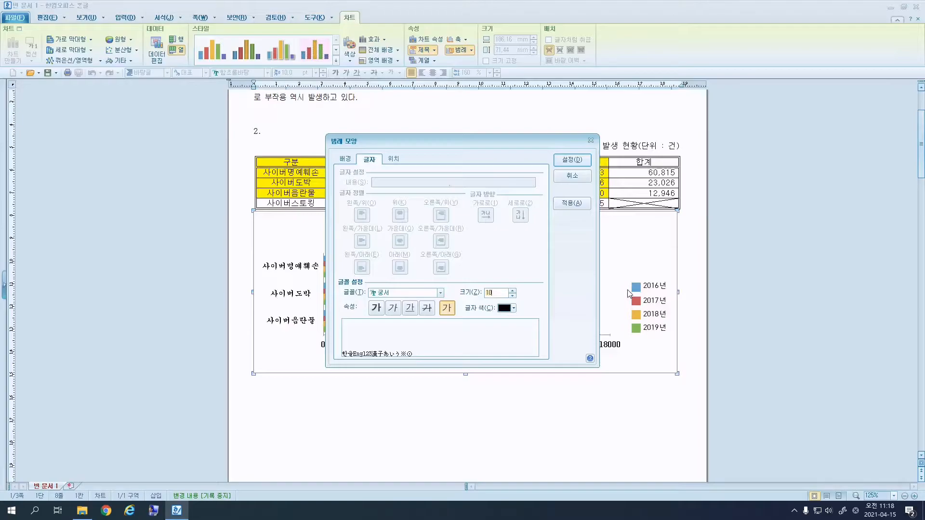
# Give the legend a single-line border and apply the formatting.
pyautogui.click(350, 161)
pyautogui.click(388, 290)
pyautogui.click(393, 305)
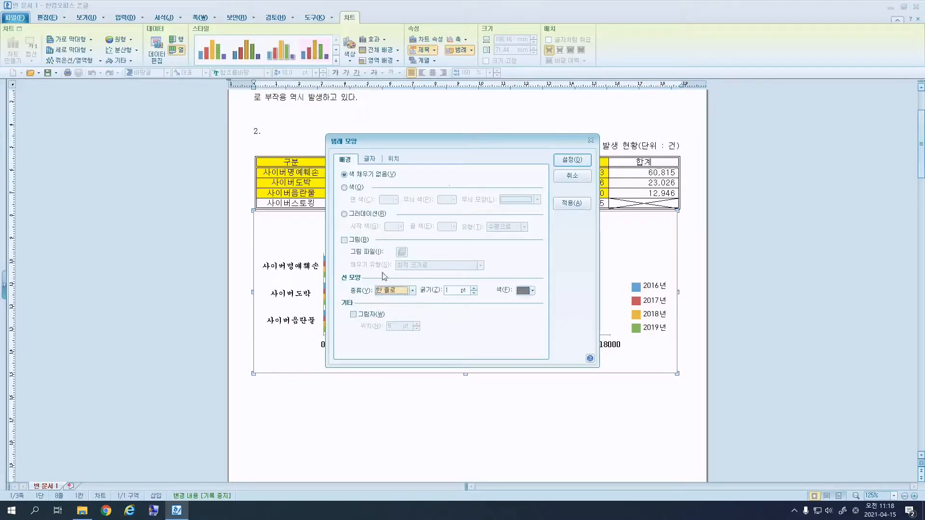
pyautogui.click(572, 160)
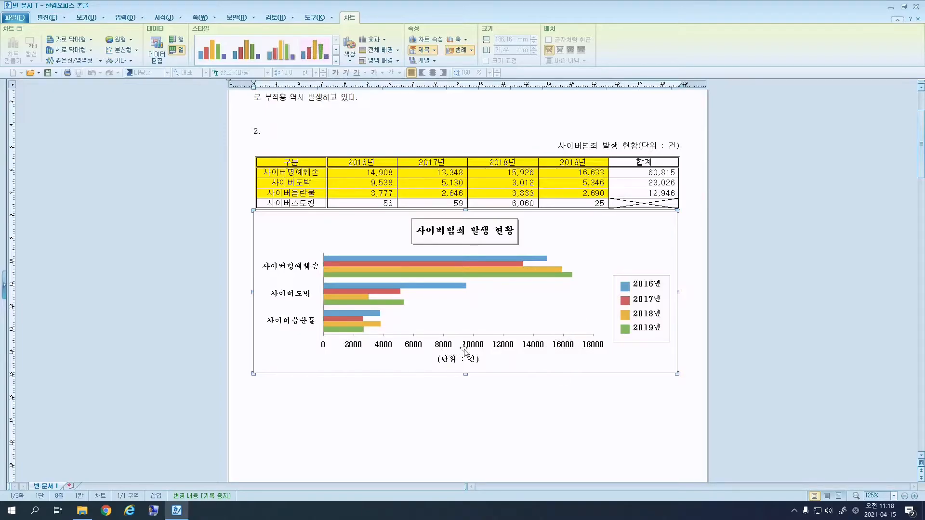
# Turn off automatic scaling on the horizontal value axis, fix it at 0–18000, and leave the chart.
pyautogui.rightClick(563, 293)
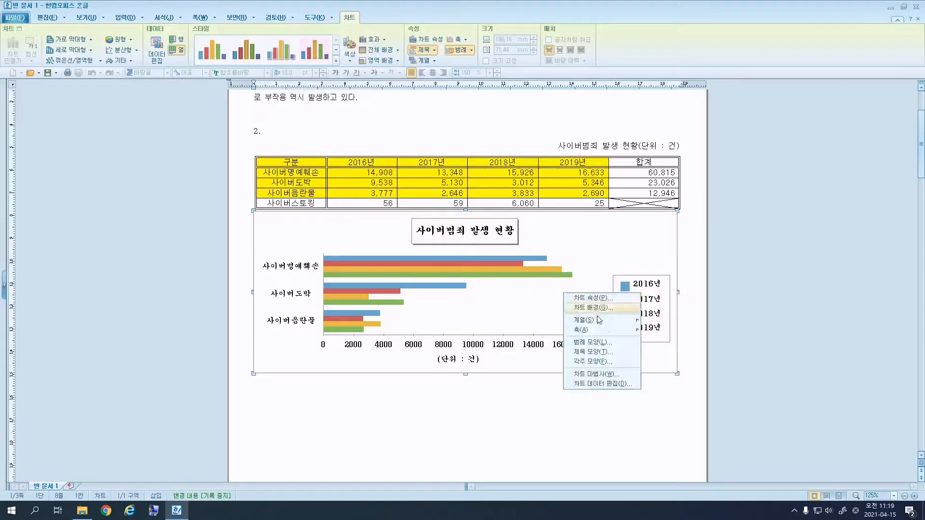
pyautogui.moveTo(614, 333)
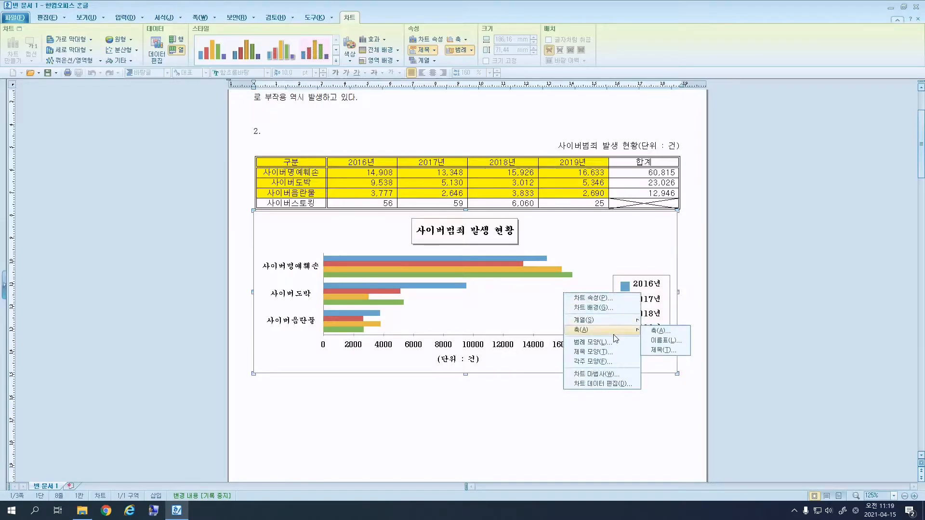
pyautogui.click(660, 331)
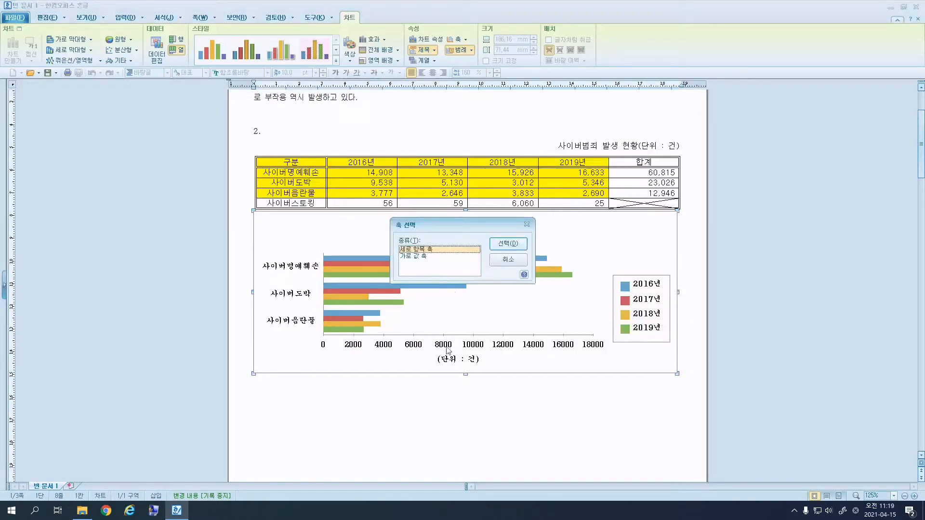
pyautogui.click(420, 256)
pyautogui.click(508, 243)
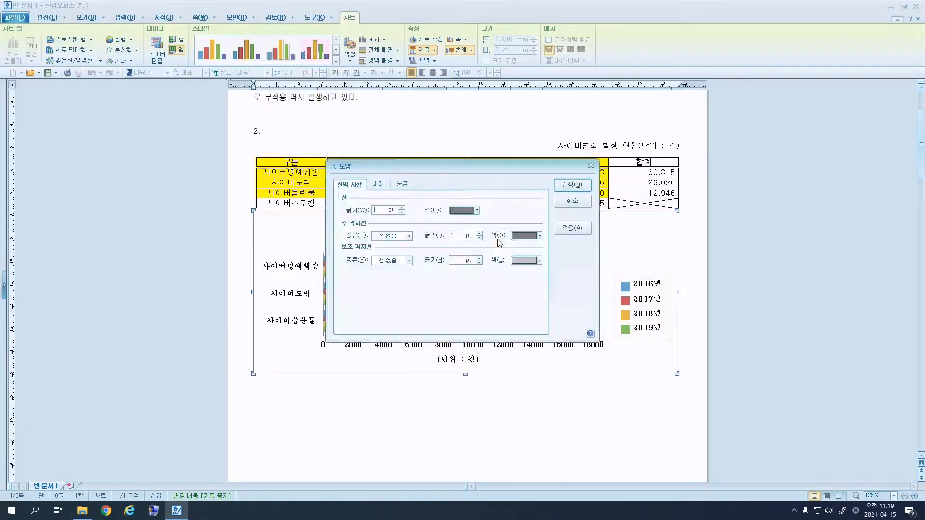
pyautogui.click(377, 184)
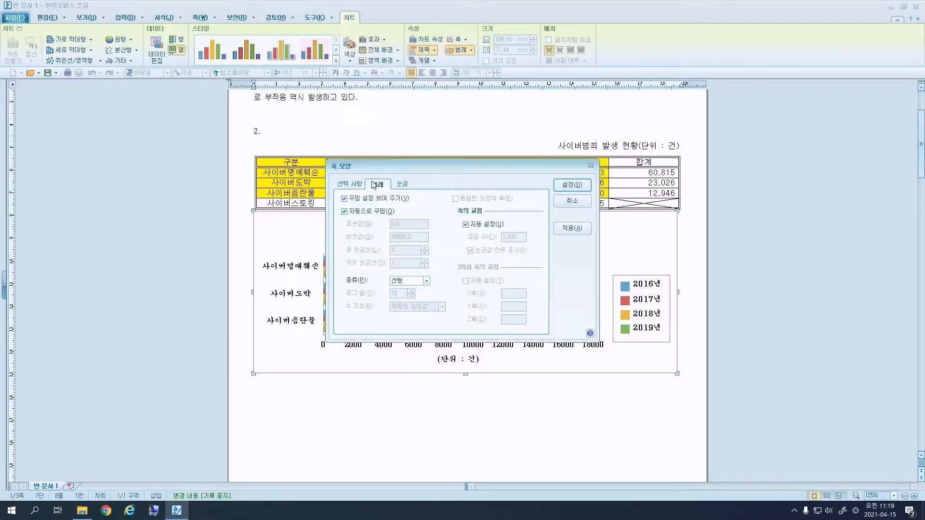
pyautogui.click(367, 212)
pyautogui.moveTo(420, 164); pyautogui.dragTo(376, 104)
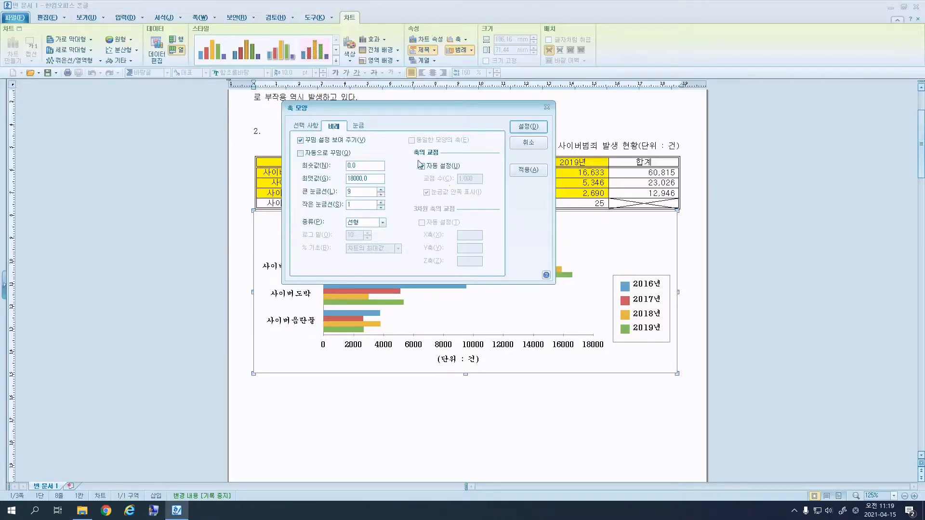
pyautogui.click(526, 143)
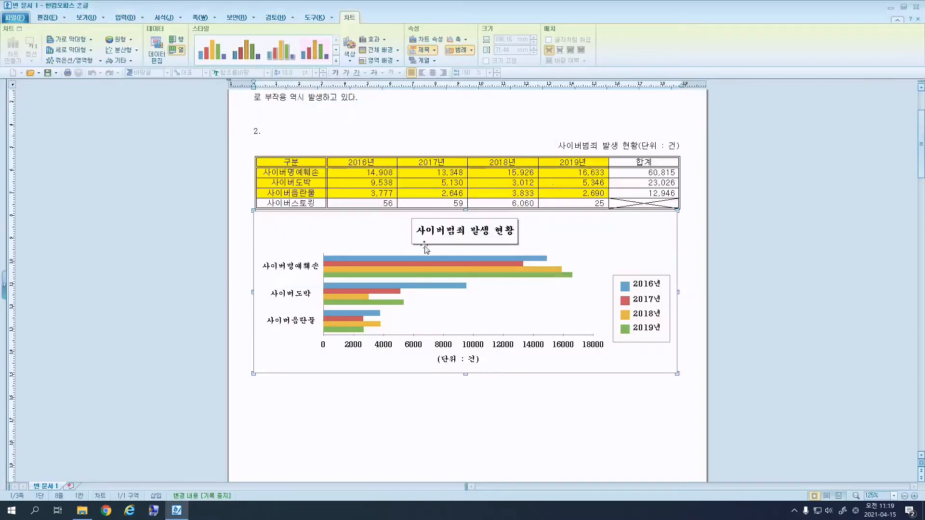
pyautogui.click(497, 406)
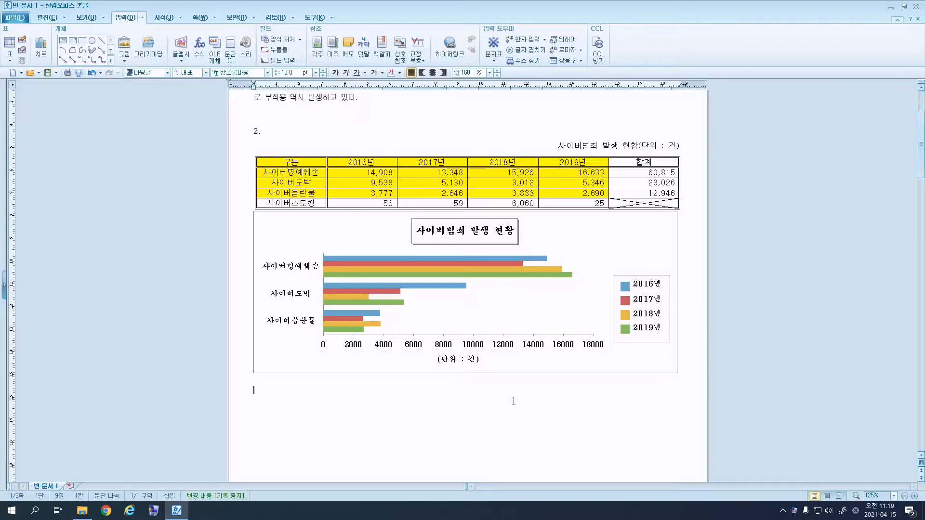
# Type the labels (1) and (2), spaced apart, on the line under item 3 on page 2.
pyautogui.scroll(-10, 513, 401)
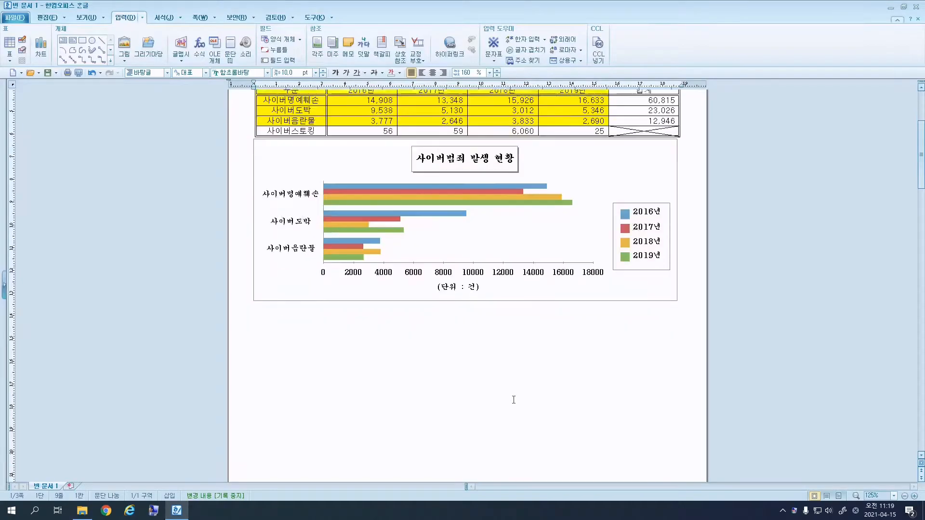
pyautogui.click(263, 269)
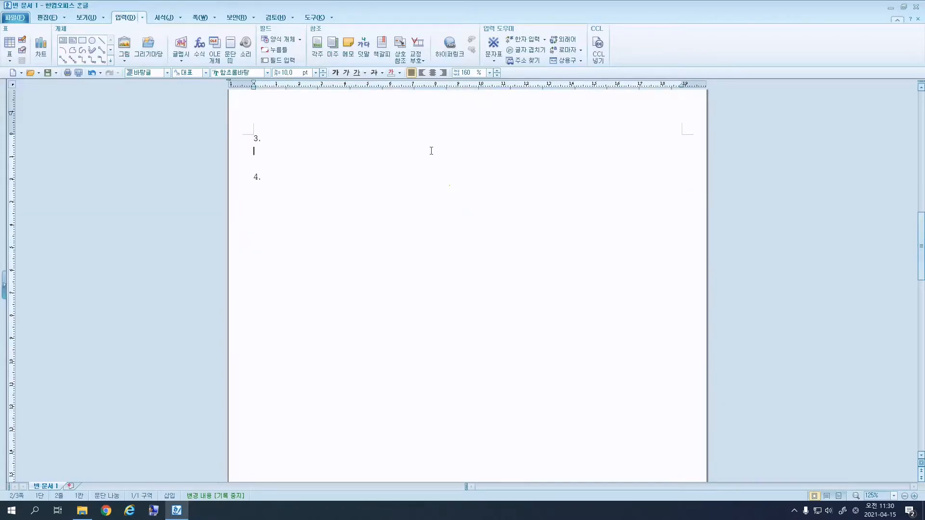
pyautogui.write('(1)   (2)')
pyautogui.click(274, 151)
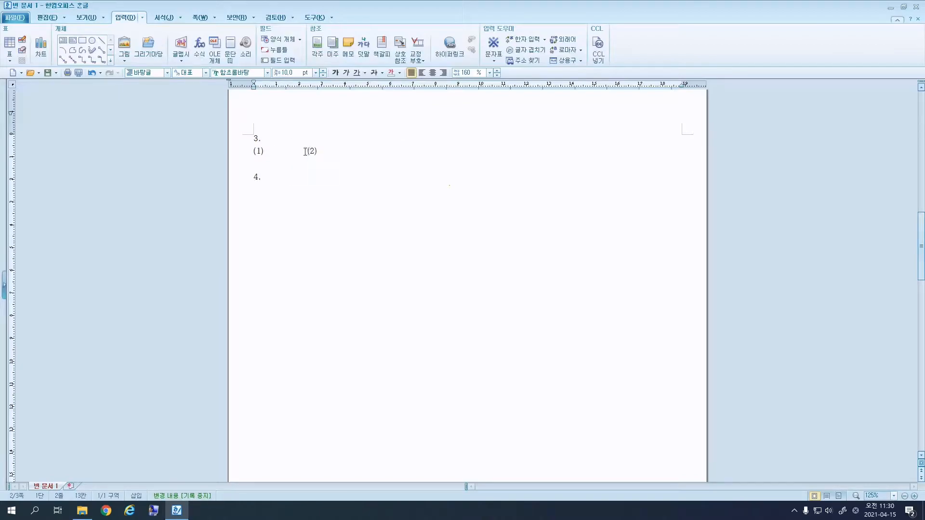
pyautogui.click(274, 153)
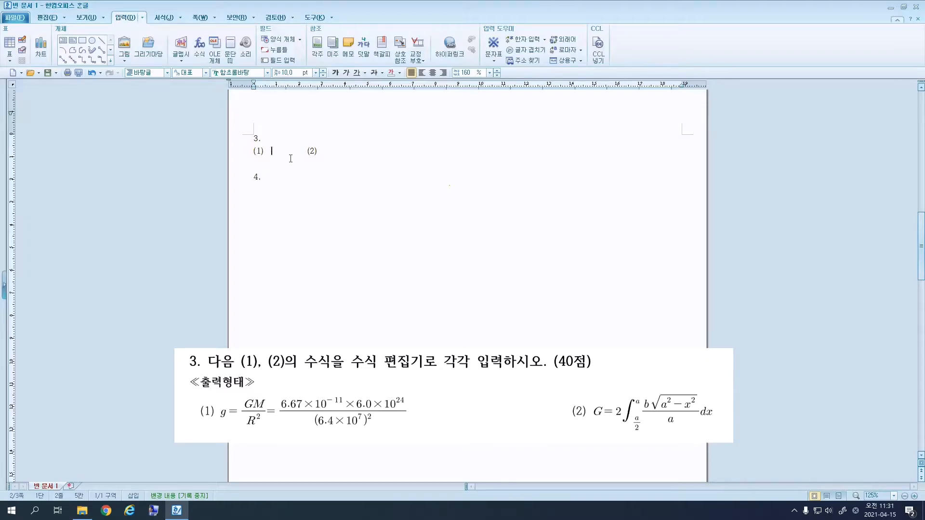
# In a new equation, enter g = GM/R² followed by an equals sign.
pyautogui.click(199, 62)
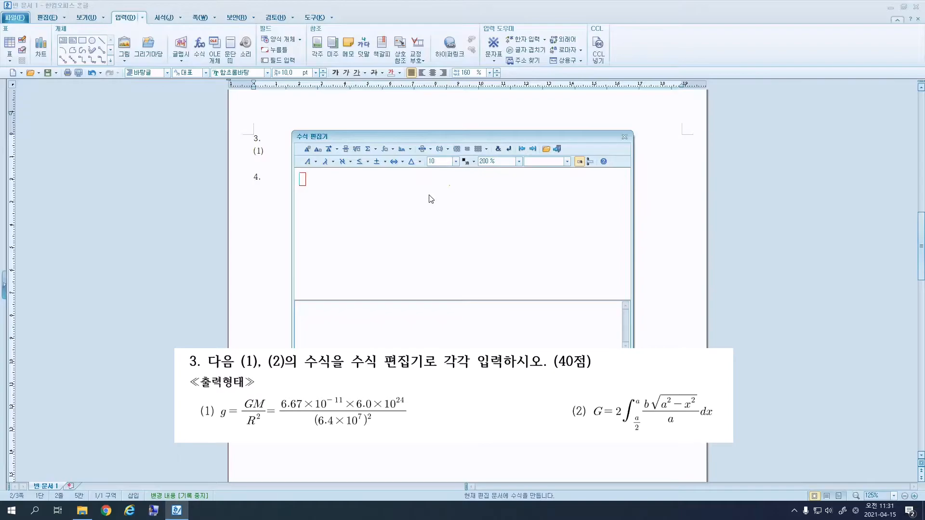
pyautogui.write('g')
pyautogui.write(' =')
pyautogui.click(345, 150)
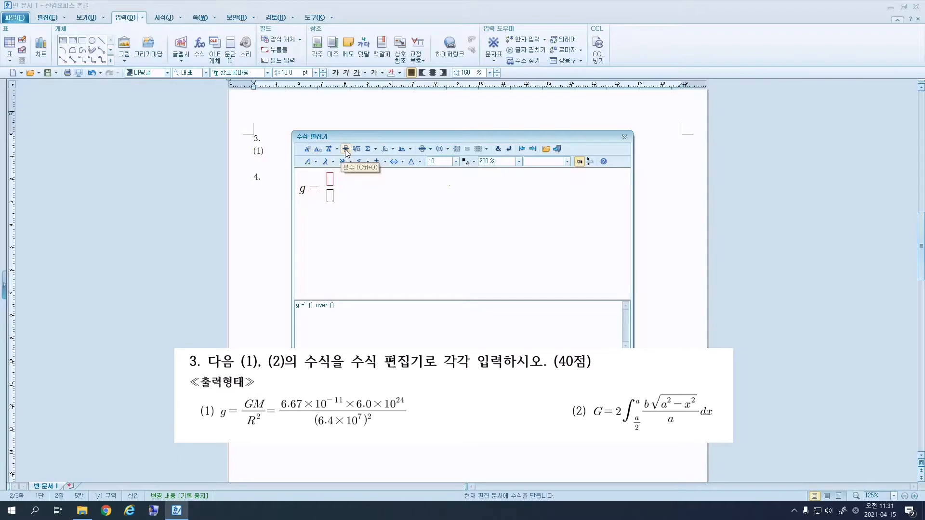
pyautogui.write('GM')
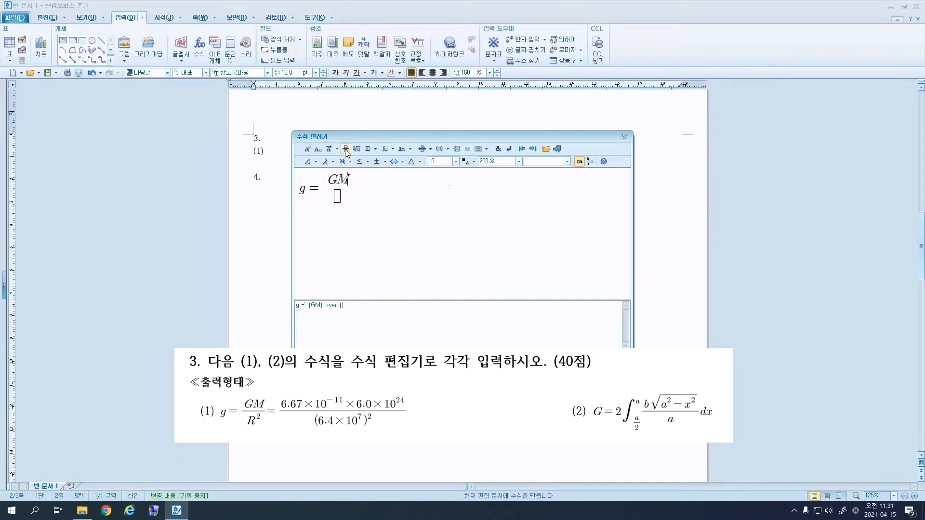
pyautogui.press('Tab')
pyautogui.write('R')
pyautogui.click(306, 150)
pyautogui.write('2kdsjfhksjdhfksjdfksdjhk')
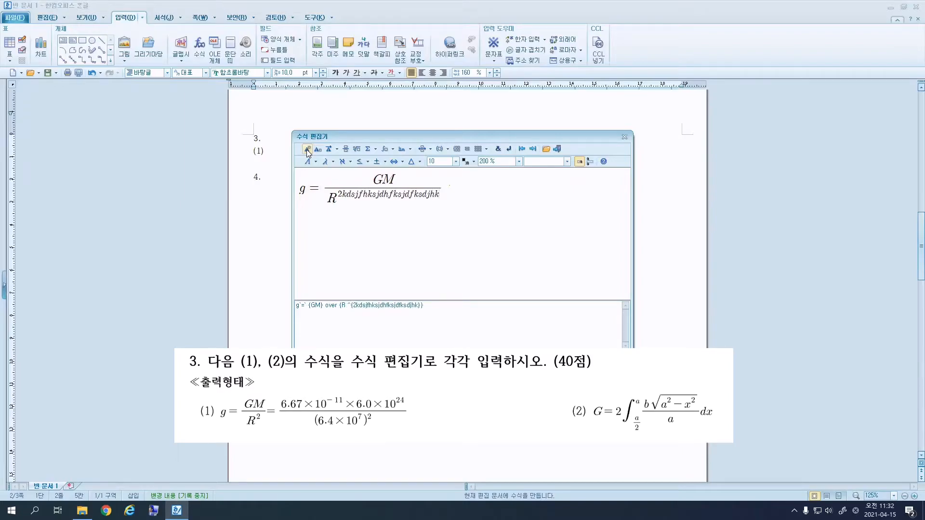
pyautogui.press('BackSpace')
pyautogui.press('BackSpace')
pyautogui.press('BackSpace')
pyautogui.press('BackSpace')
pyautogui.press('BackSpace')
pyautogui.press('BackSpace')
pyautogui.press('BackSpace')
pyautogui.press('BackSpace')
pyautogui.press('BackSpace')
pyautogui.press('BackSpace')
pyautogui.press('BackSpace')
pyautogui.press('BackSpace')
pyautogui.press('BackSpace')
pyautogui.press('BackSpace')
pyautogui.press('BackSpace')
pyautogui.press('BackSpace')
pyautogui.press('BackSpace')
pyautogui.press('BackSpace')
pyautogui.press('BackSpace')
pyautogui.press('BackSpace')
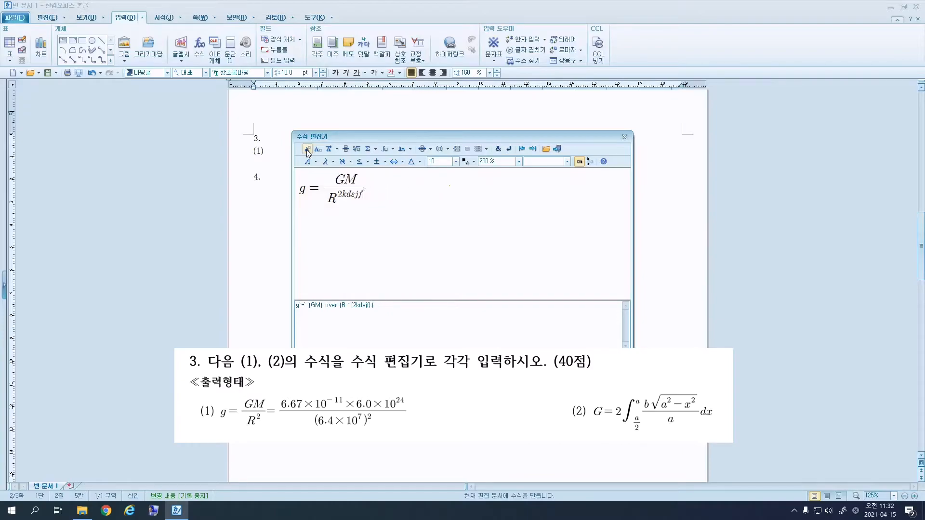
pyautogui.press('BackSpace')
pyautogui.press('BackSpace')
pyautogui.press('BackSpace')
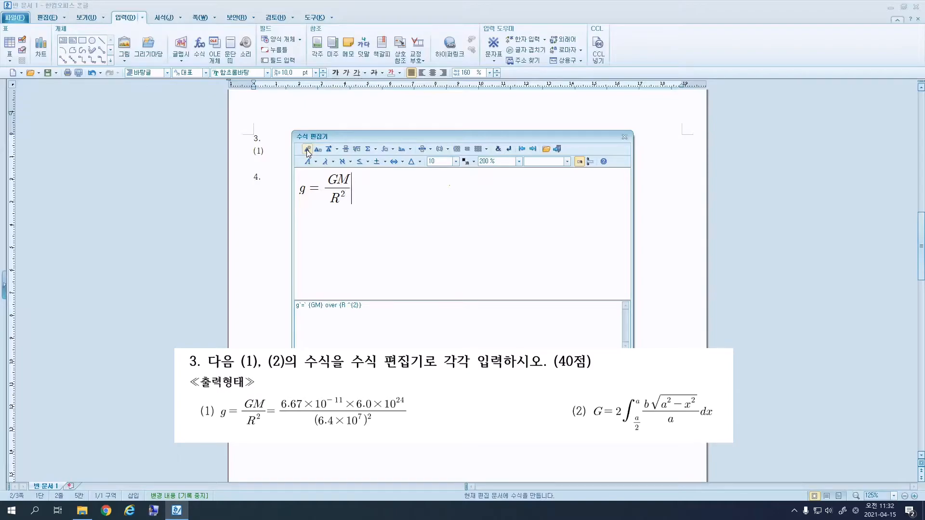
pyautogui.write('=')
# Start a second fraction with the numerator 6.67×6.0×10²⁴.
pyautogui.click(346, 150)
pyautogui.write('6.67} over {}')
pyautogui.click(386, 162)
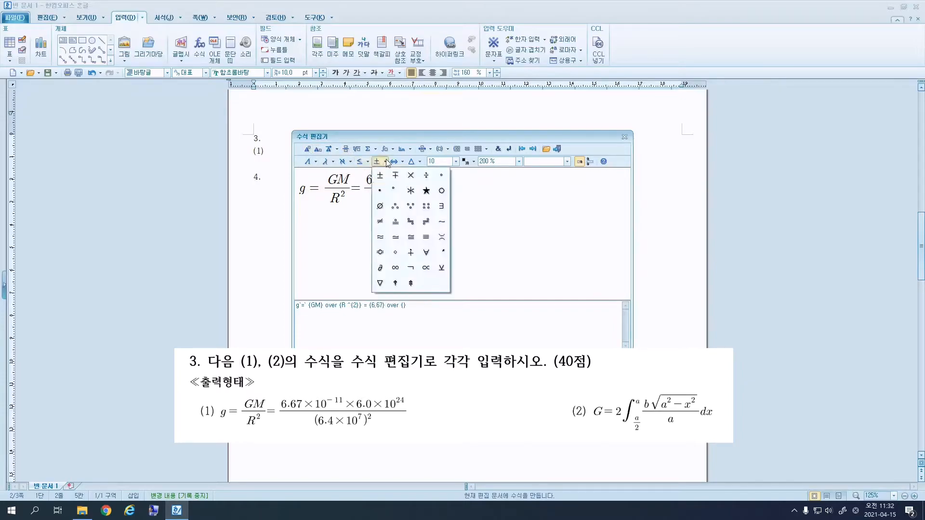
pyautogui.click(411, 179)
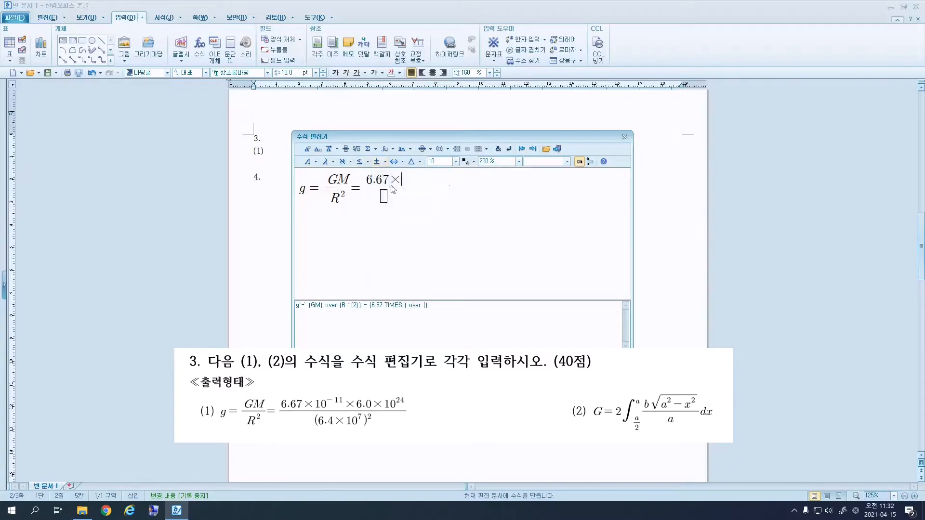
pyautogui.write('6.0')
pyautogui.click(385, 162)
pyautogui.click(410, 177)
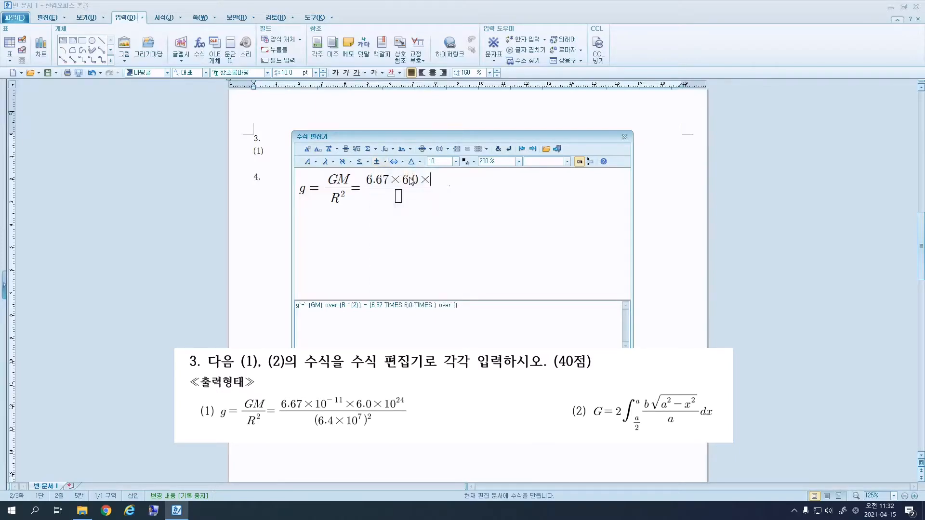
pyautogui.write('10')
pyautogui.click(308, 150)
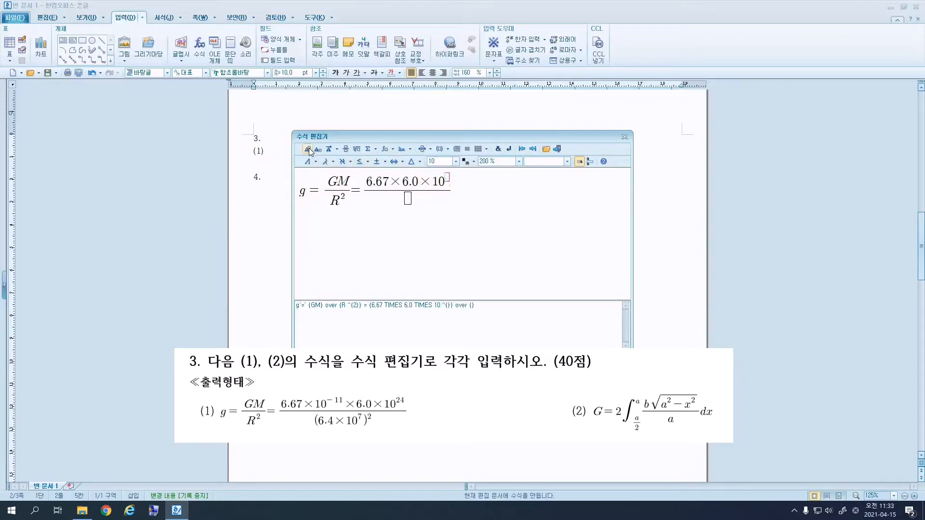
pyautogui.write('24')
# Fill the denominator with the parenthesised term (6.4×10⁷).
pyautogui.press('Tab')
pyautogui.click(440, 149)
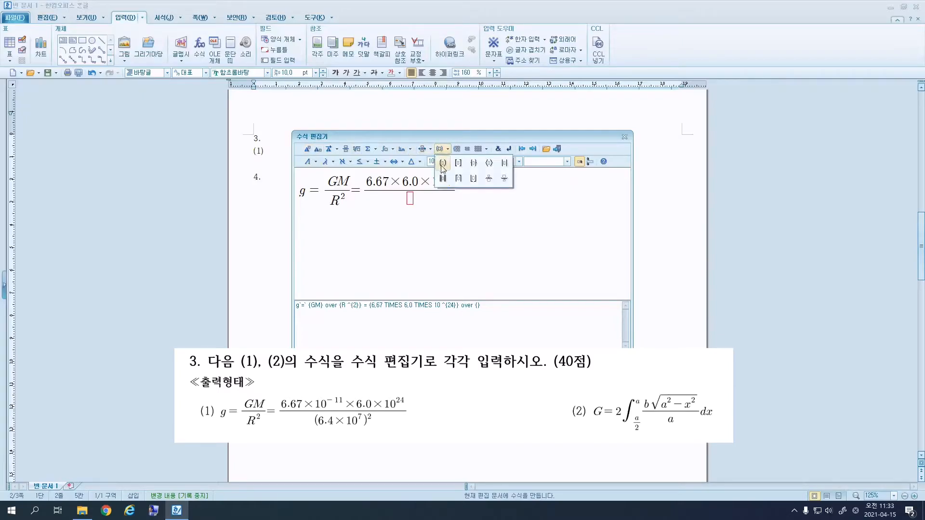
pyautogui.click(443, 163)
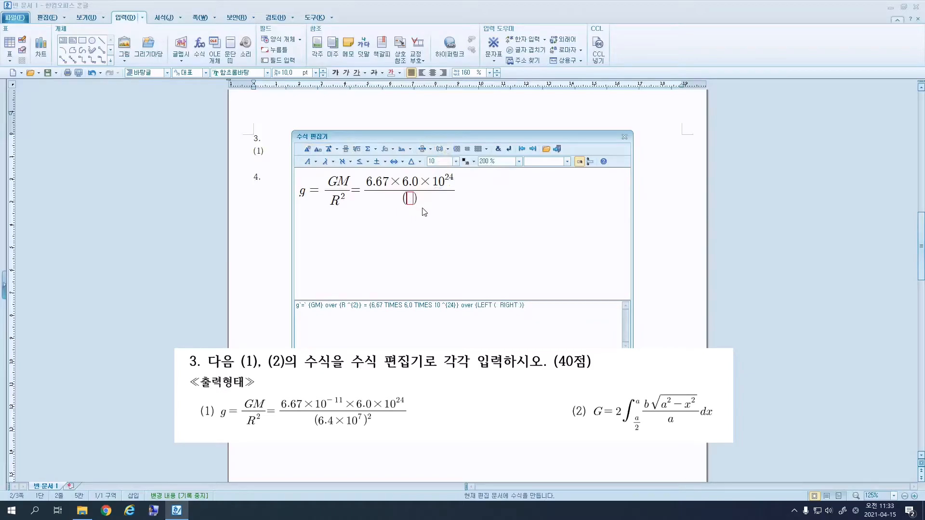
pyautogui.write('6.4')
pyautogui.click(380, 162)
pyautogui.click(408, 179)
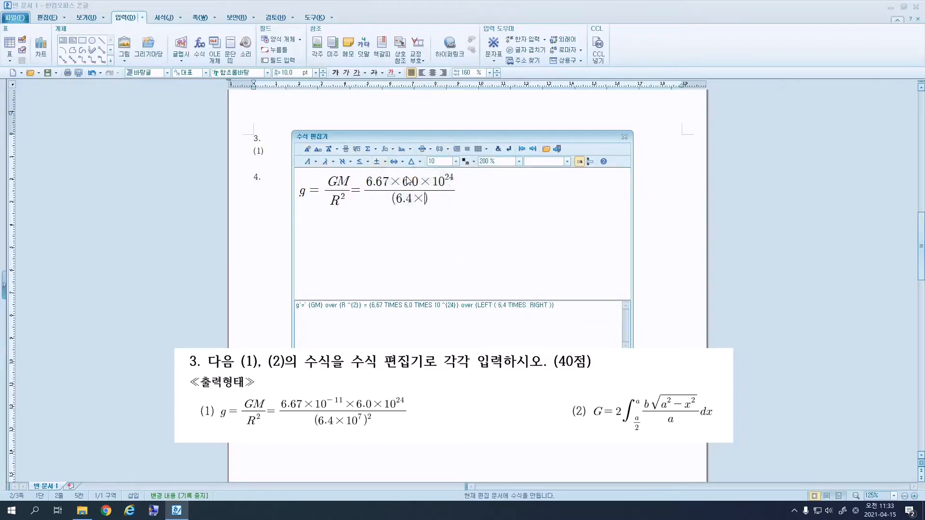
pyautogui.write('10')
pyautogui.click(307, 150)
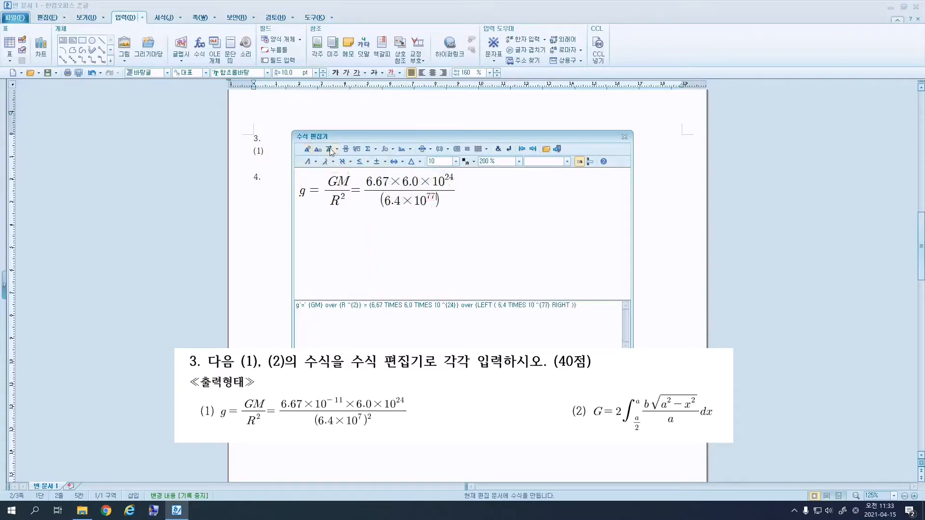
pyautogui.write('7')
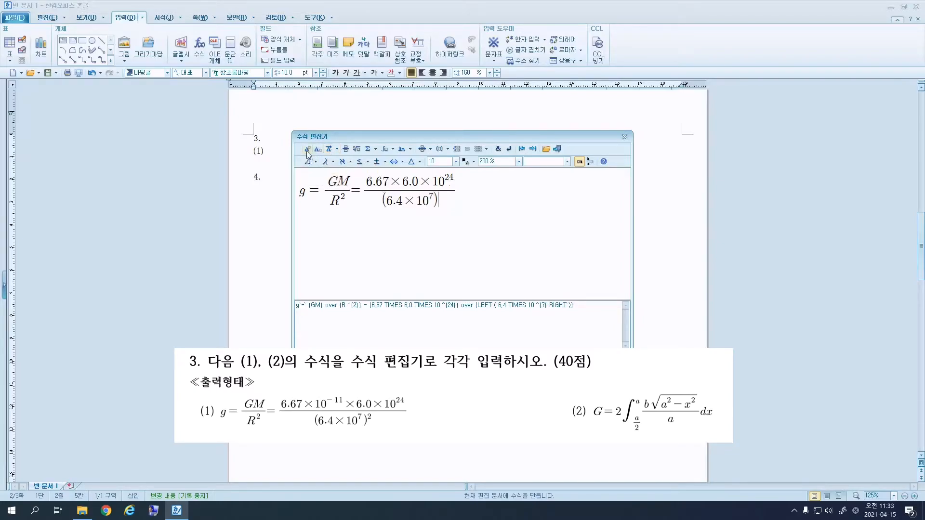
# Square the parenthesised denominator, removing a misplaced script slot.
pyautogui.click(307, 149)
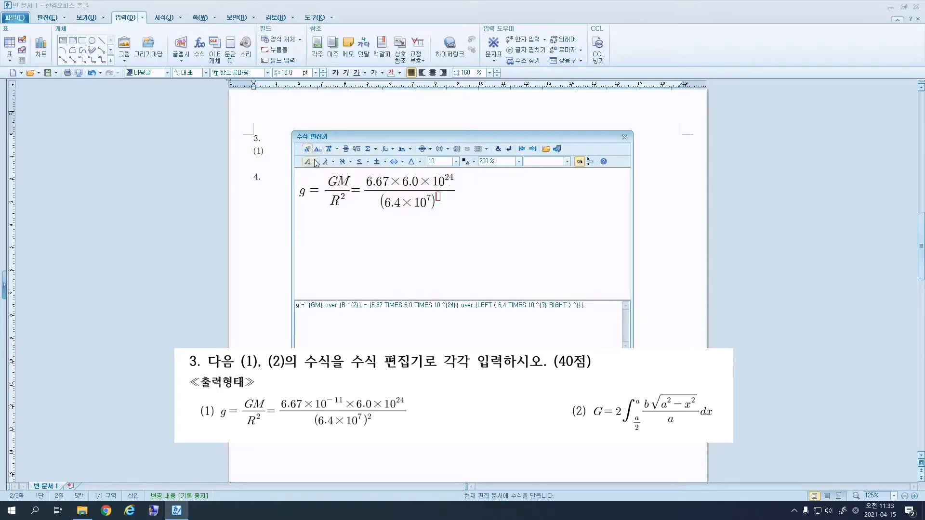
pyautogui.write('2')
pyautogui.press('Right')
pyautogui.click(318, 149)
pyautogui.press('BackSpace')
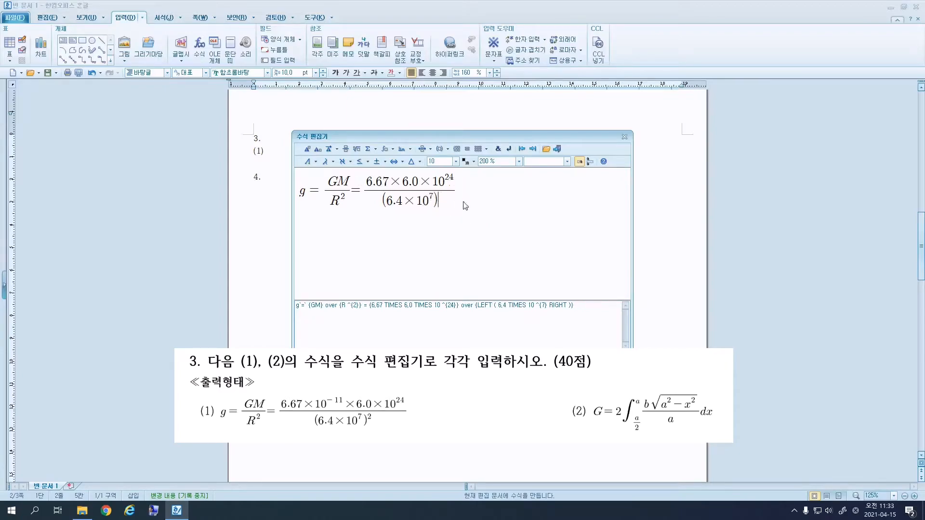
pyautogui.click(314, 149)
pyautogui.write('2')
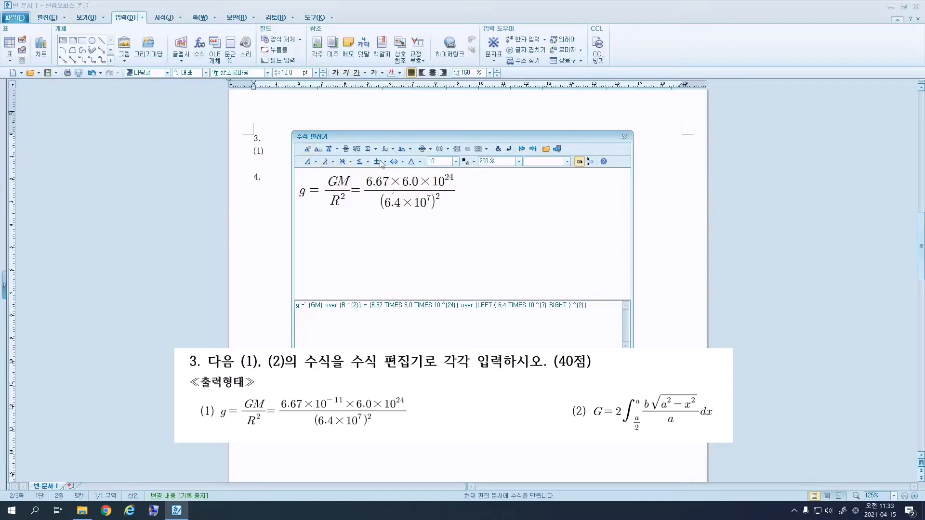
# Insert equation (1) into the document and start a new equation with G = 2.
pyautogui.click(558, 149)
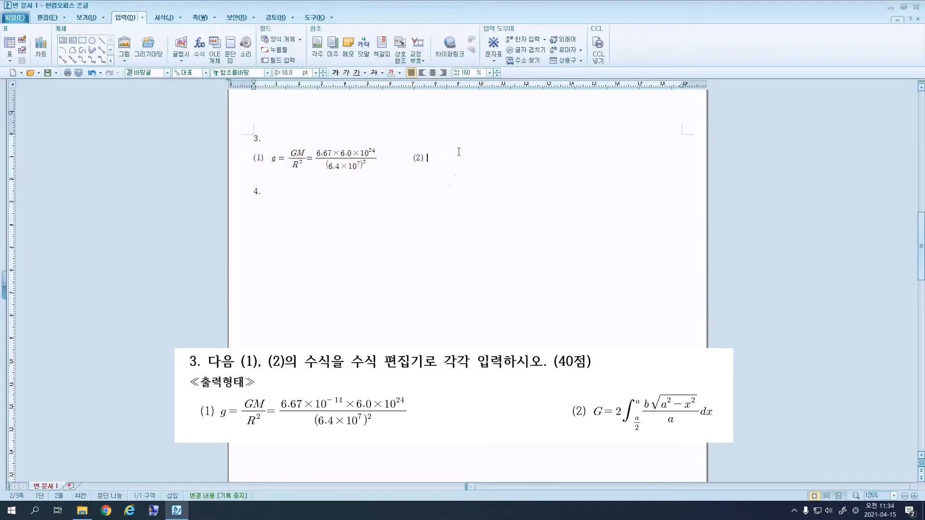
pyautogui.click(199, 47)
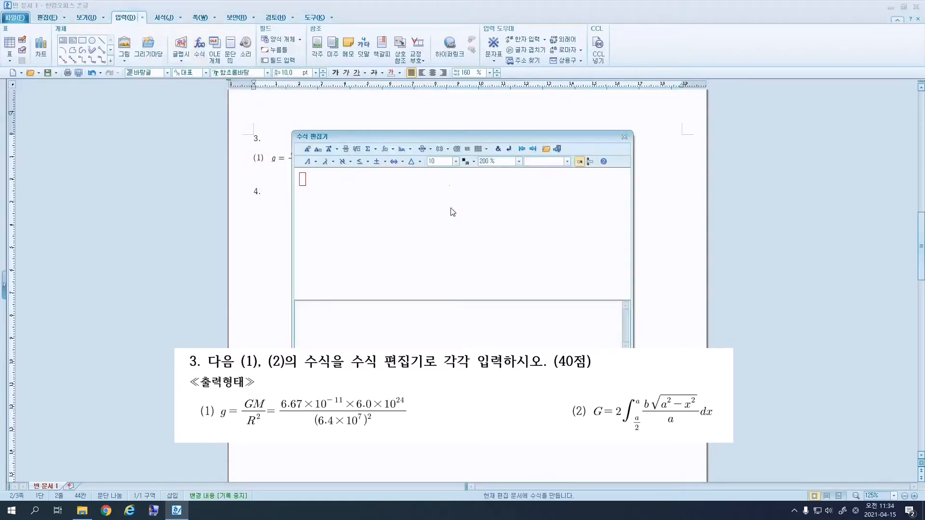
pyautogui.write('GG')
pyautogui.write('=')
pyautogui.press('BackSpace')
pyautogui.press('BackSpace')
pyautogui.write('2')
# Add an integral with lower limit a/2 and upper limit a.
pyautogui.click(388, 149)
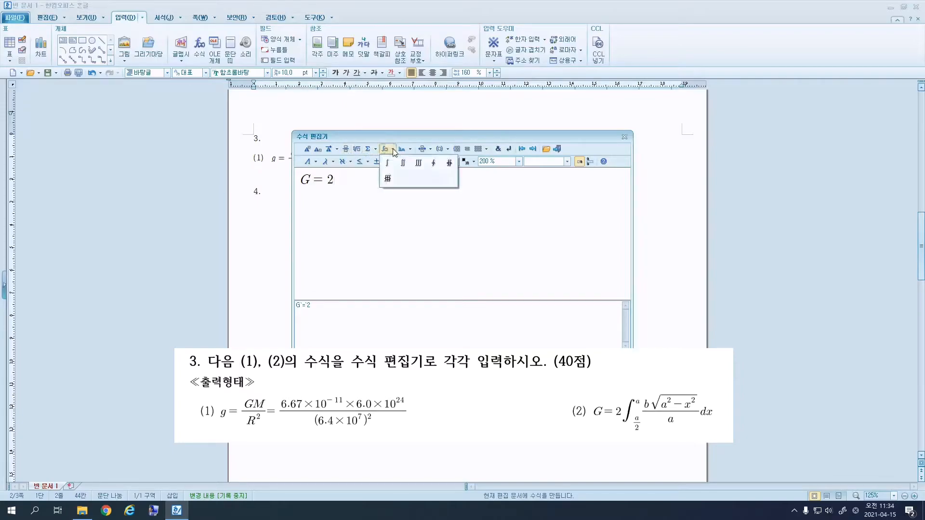
pyautogui.click(388, 164)
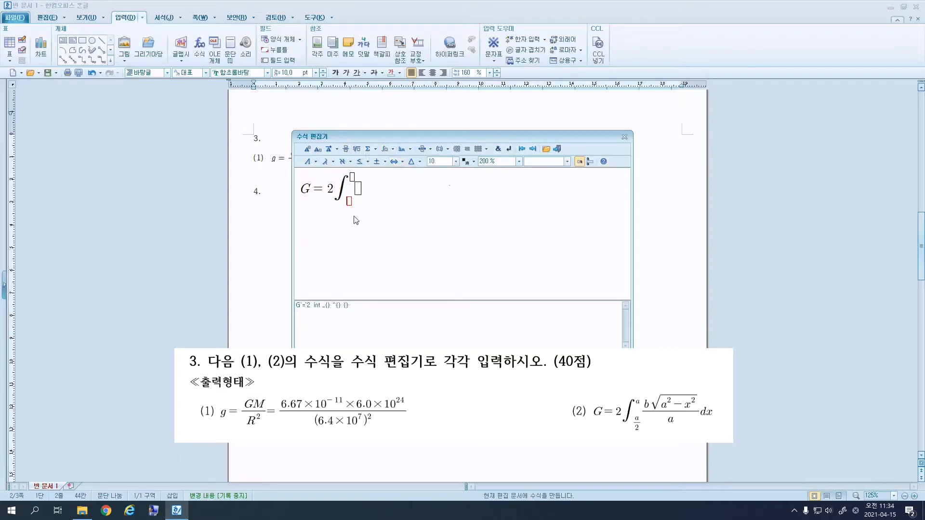
pyautogui.click(350, 152)
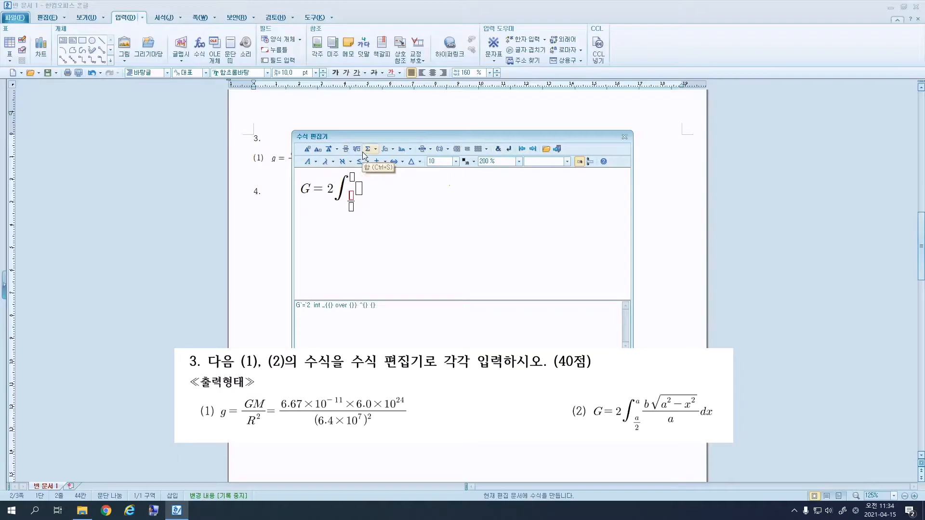
pyautogui.write('aa')
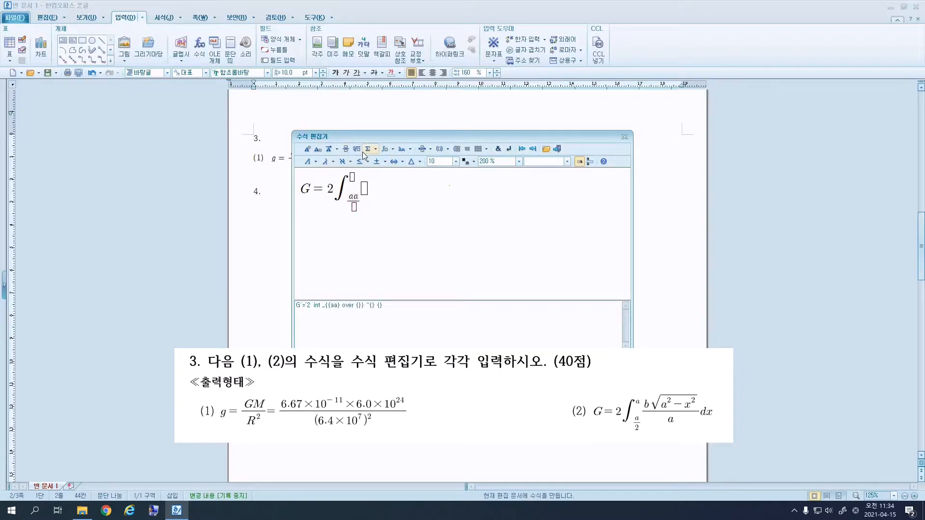
pyautogui.press('BackSpace')
pyautogui.press('Tab')
pyautogui.write('2')
pyautogui.write('aa')
pyautogui.press('BackSpace')
# Begin the integrand as a fraction with b and a square root in the numerator.
pyautogui.click(360, 188)
pyautogui.click(348, 150)
pyautogui.write('b')
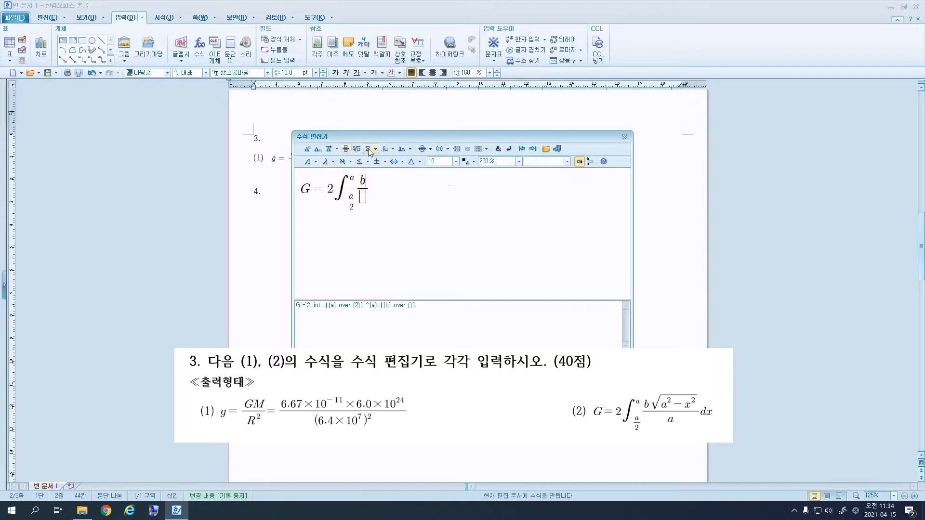
pyautogui.click(358, 152)
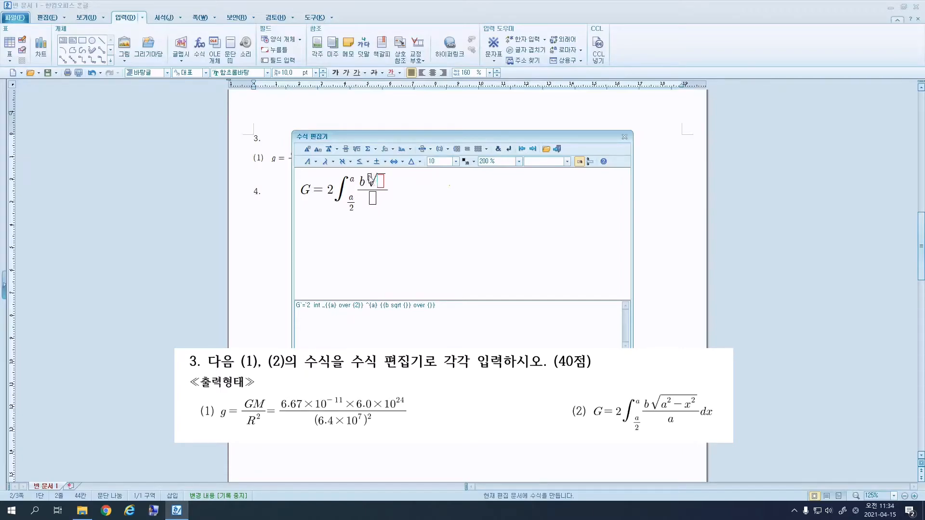
# Complete the integrand as b√(a²−x²)/a followed by dx.
pyautogui.write('a')
pyautogui.click(308, 149)
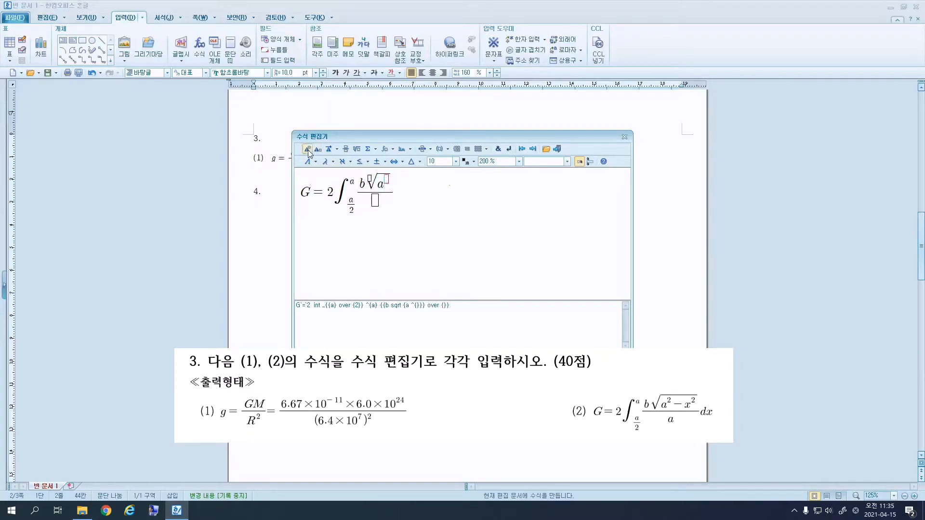
pyautogui.write('2} -x')
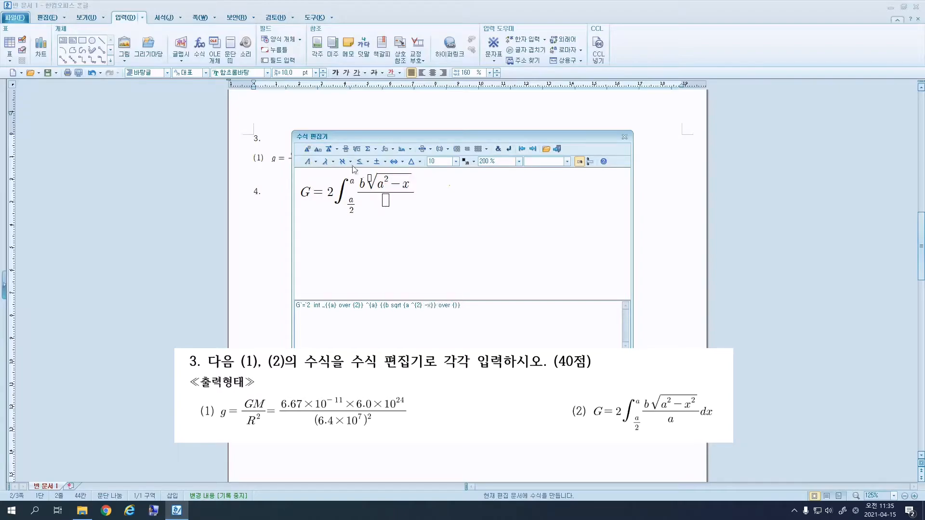
pyautogui.click(307, 150)
pyautogui.write('2')
pyautogui.press('Tab')
pyautogui.write('a')
pyautogui.write('dx')
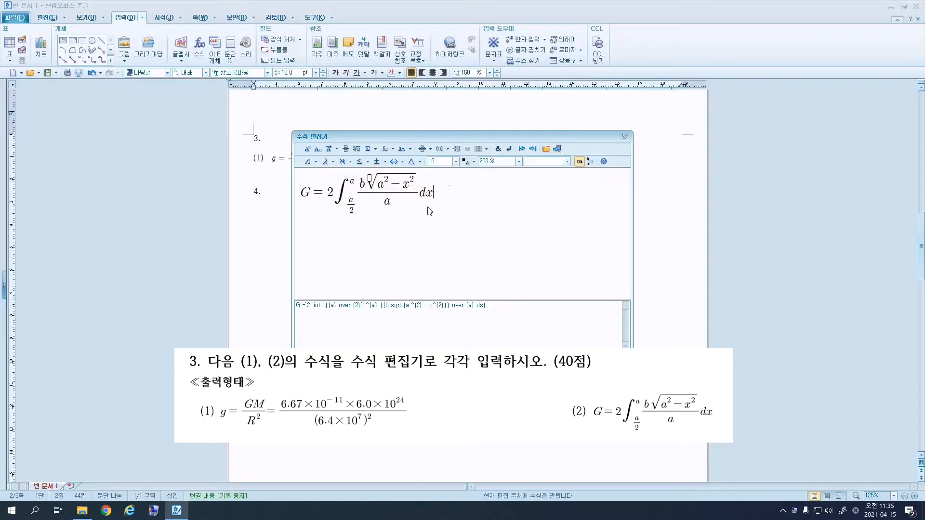
# Insert equation (2) into the document and move to the blank line under question 4.
pyautogui.click(332, 163)
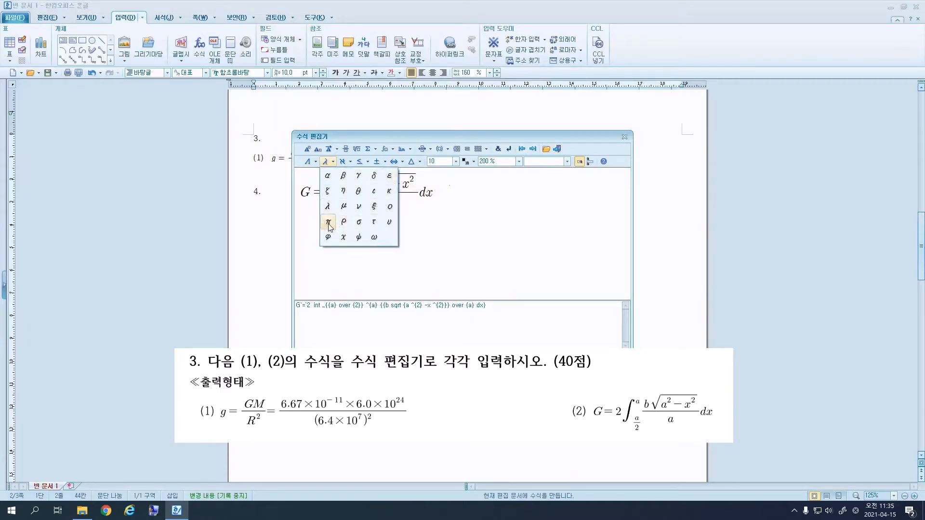
pyautogui.click(316, 162)
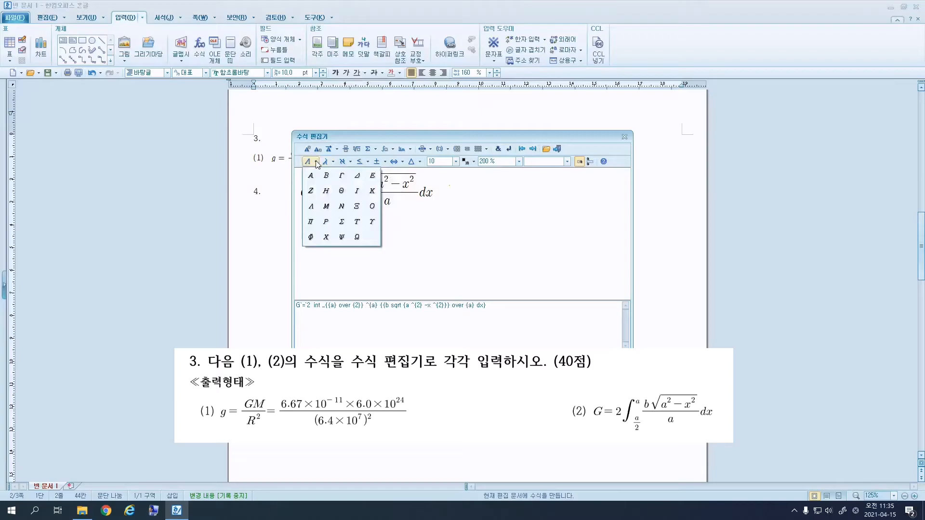
pyautogui.click(332, 162)
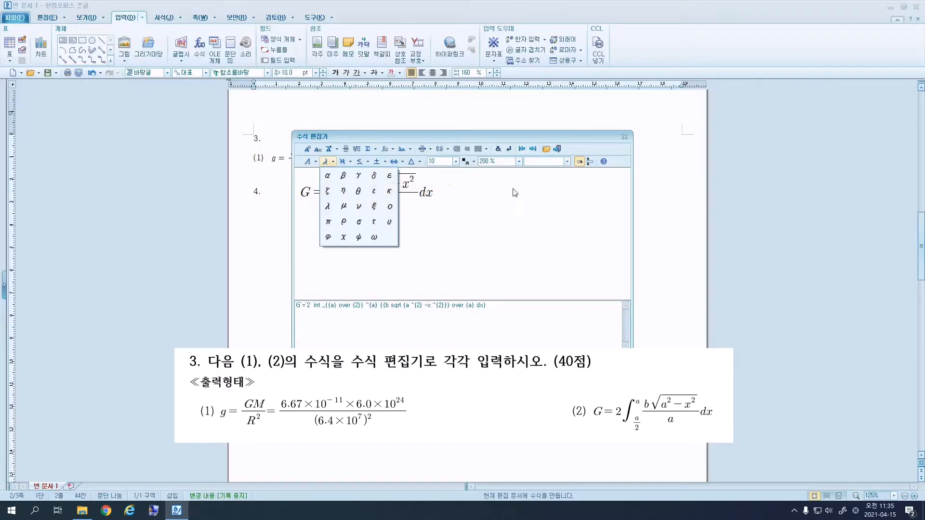
pyautogui.click(559, 136)
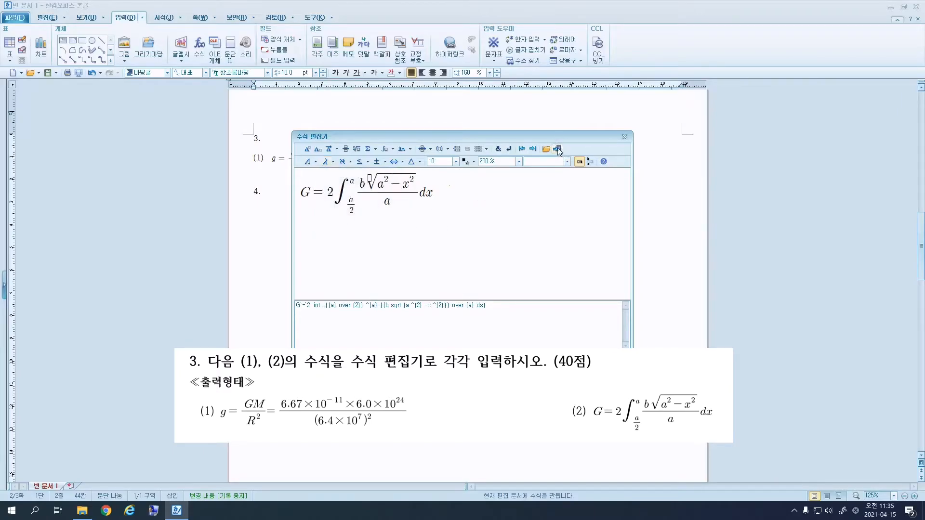
pyautogui.click(558, 149)
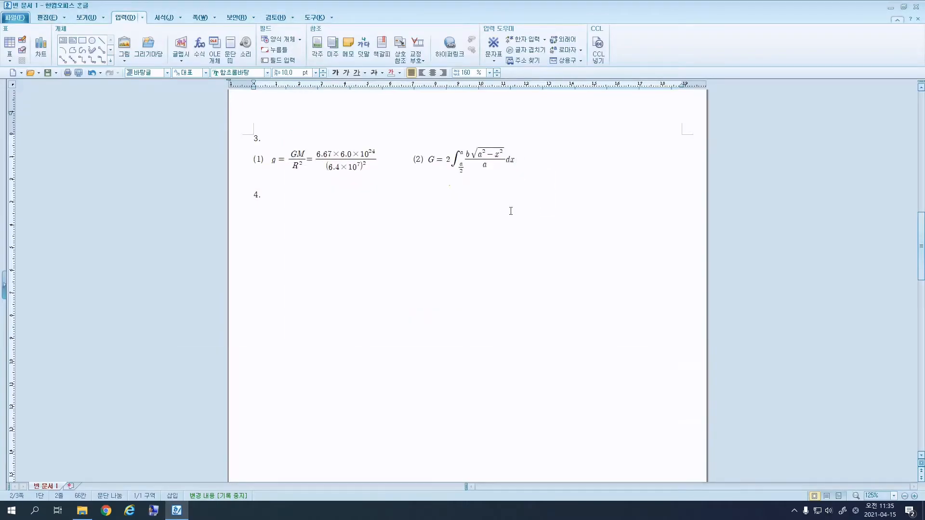
pyautogui.click(286, 211)
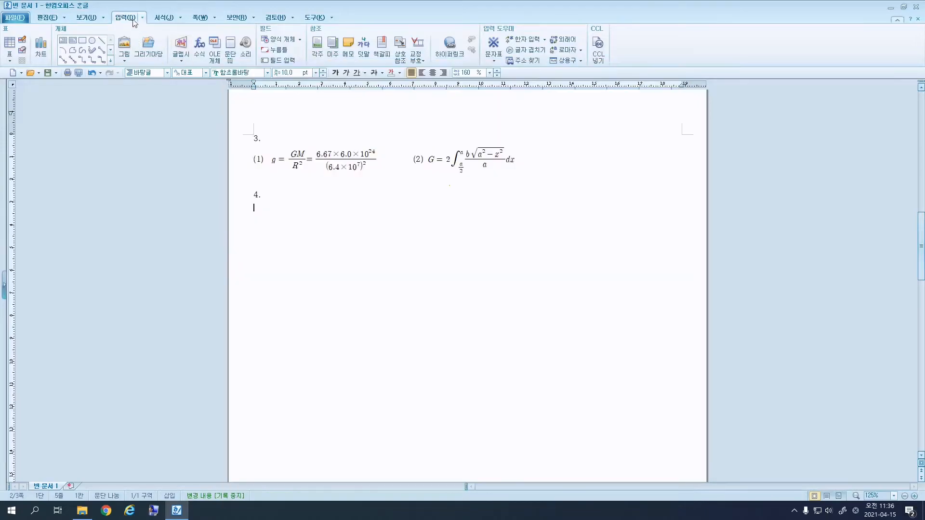
# Draw a rectangle below item 4.
pyautogui.click(83, 41)
pyautogui.moveTo(319, 214); pyautogui.dragTo(537, 418)
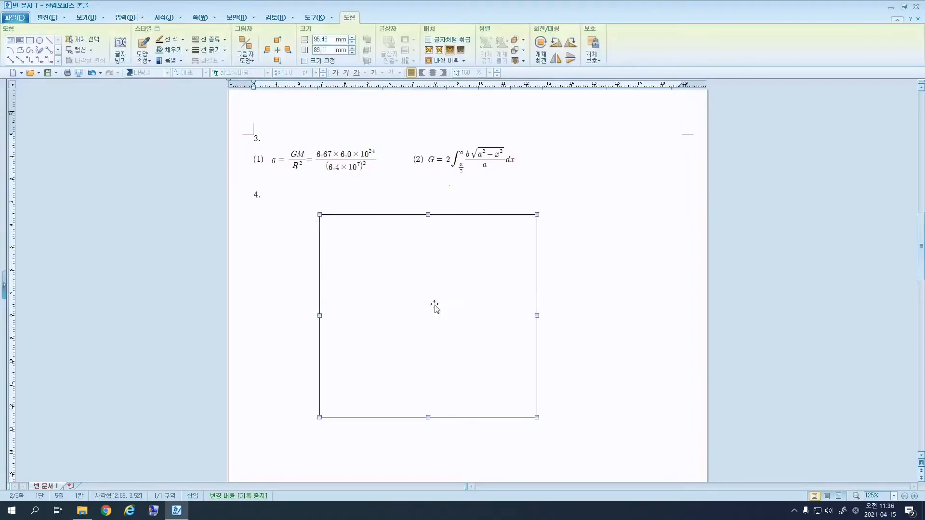
pyautogui.doubleClick(434, 321)
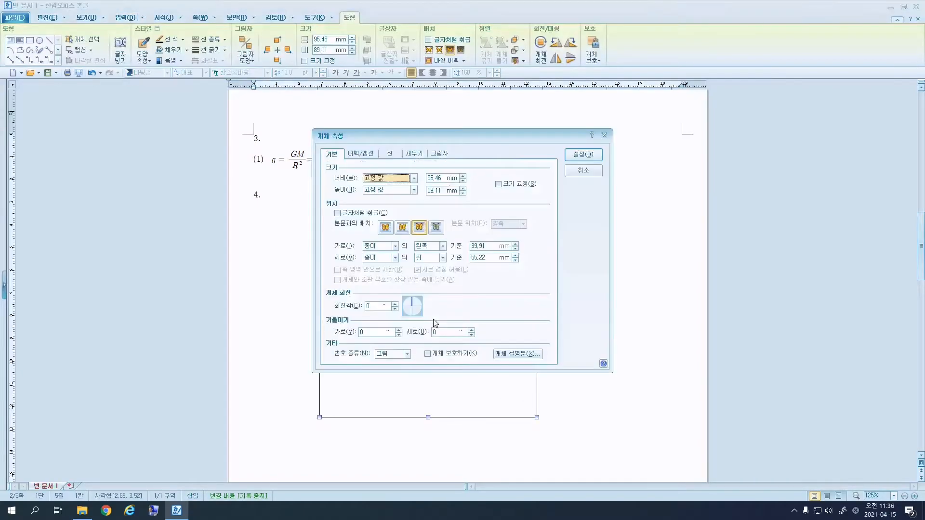
pyautogui.click(583, 171)
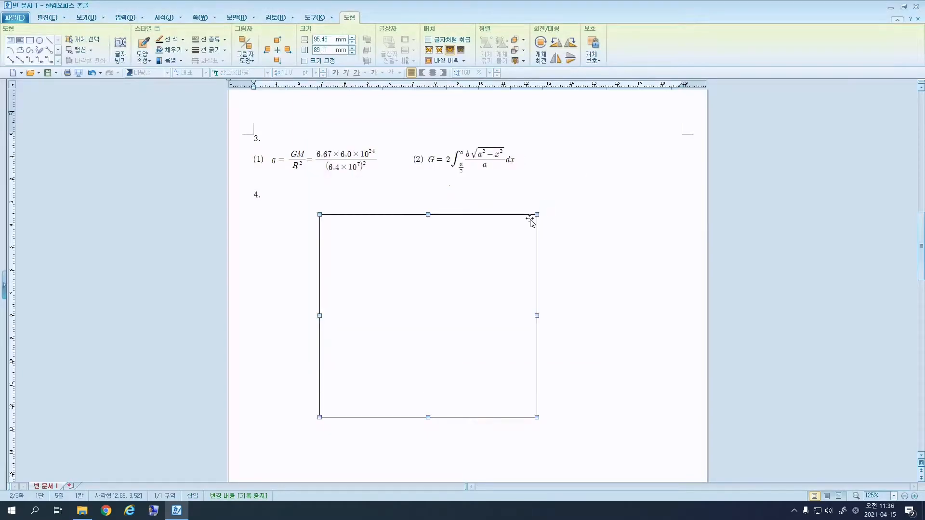
# Size the rectangle to 125 × 145 mm with its size locked.
pyautogui.rightClick(530, 220)
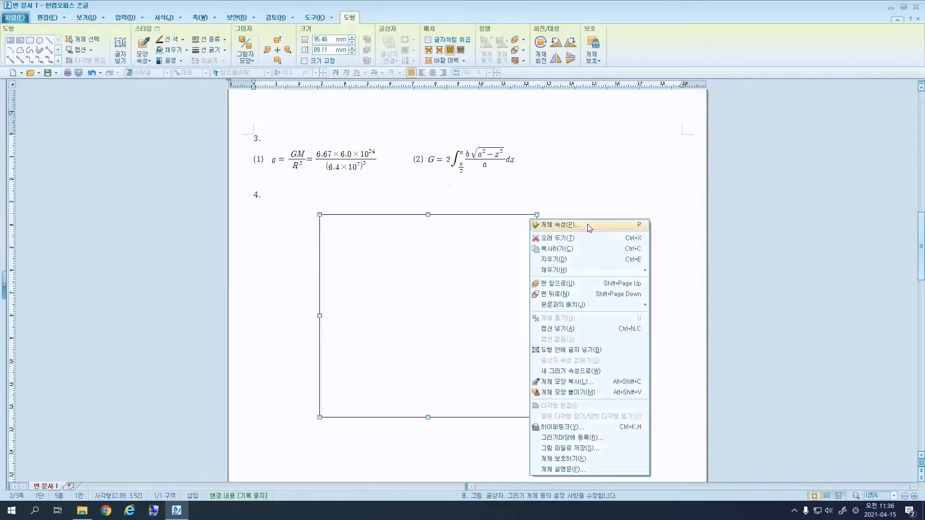
pyautogui.click(564, 226)
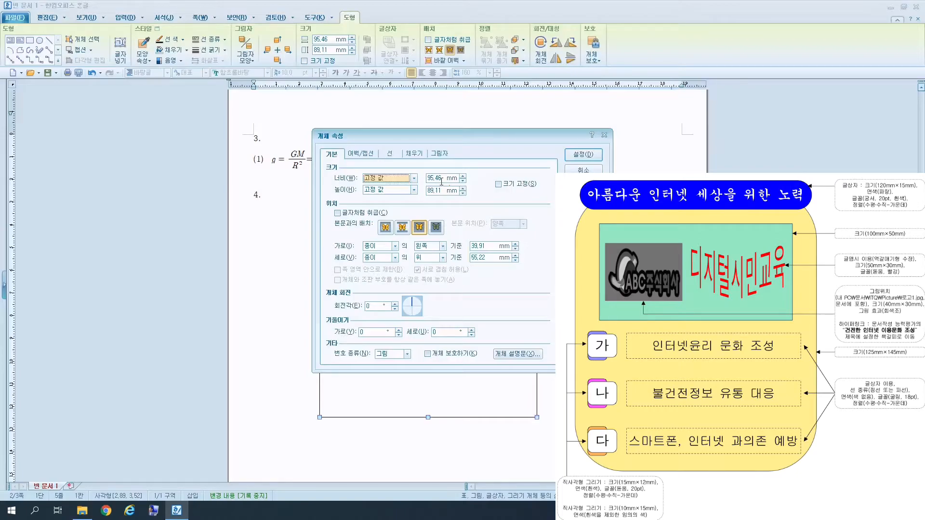
pyautogui.click(441, 177)
pyautogui.write('125')
pyautogui.press('Tab')
pyautogui.write('145')
pyautogui.click(529, 192)
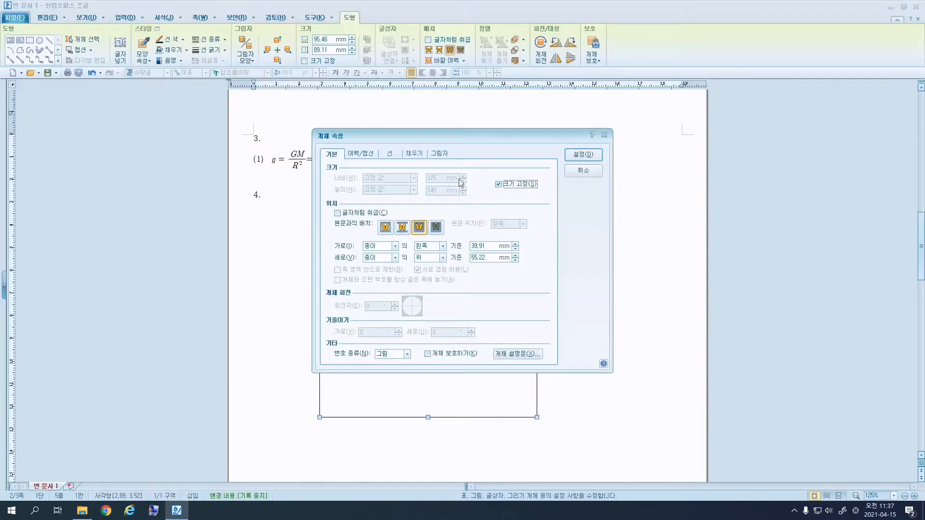
# Give the rectangle a pale yellow fill and apply the settings.
pyautogui.click(413, 155)
pyautogui.click(387, 201)
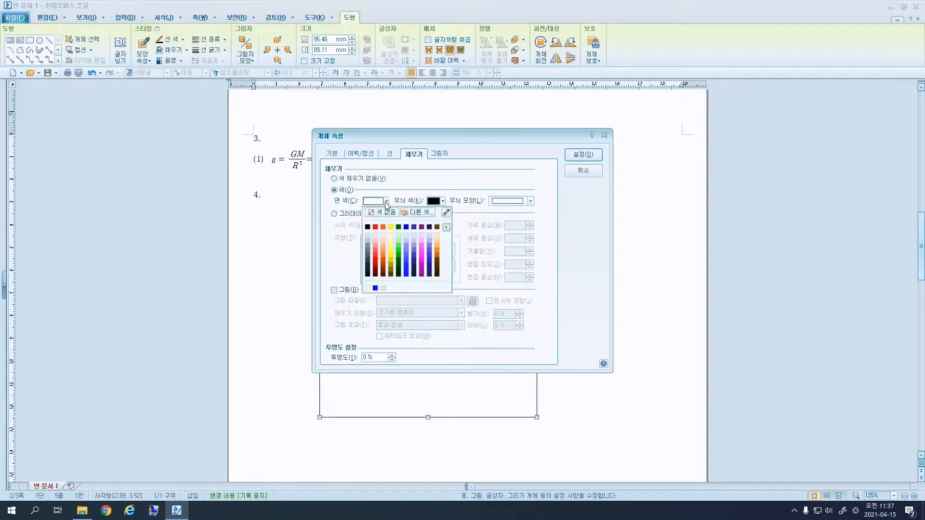
pyautogui.click(391, 236)
pyautogui.click(583, 154)
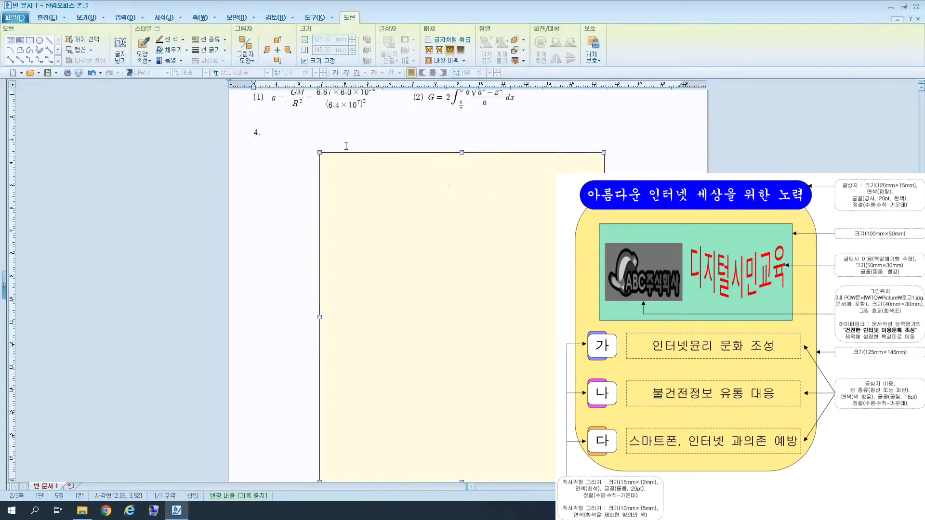
# Set the yellow rectangle's corners to 둥근 모양 (rounded) in its line settings.
pyautogui.rightClick(441, 185)
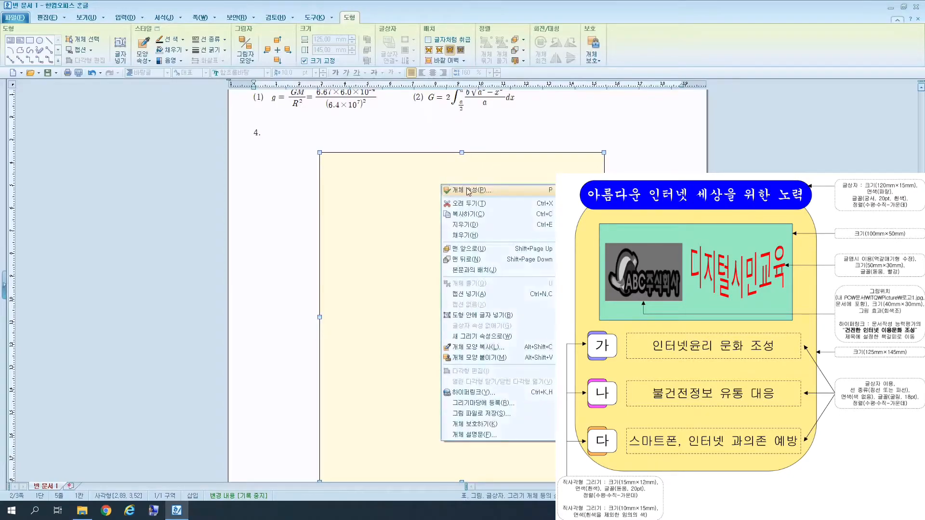
pyautogui.click(468, 191)
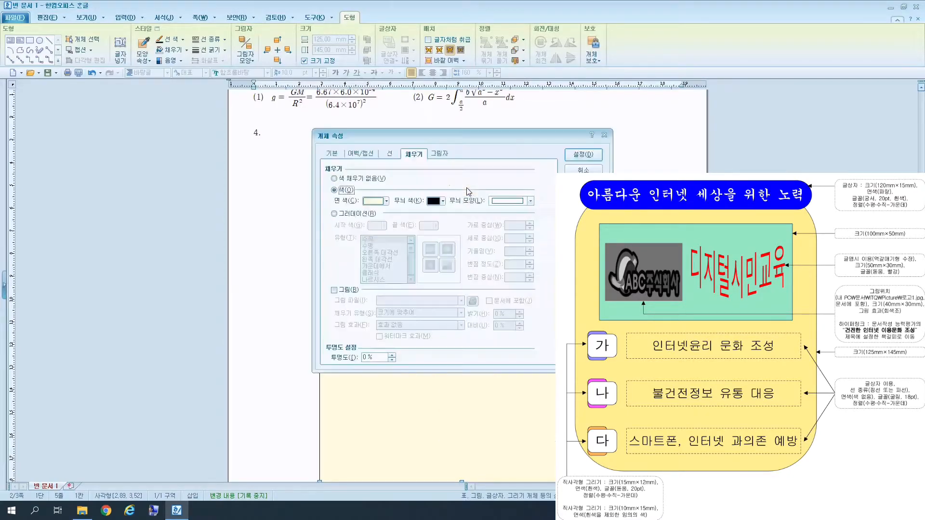
pyautogui.click(389, 157)
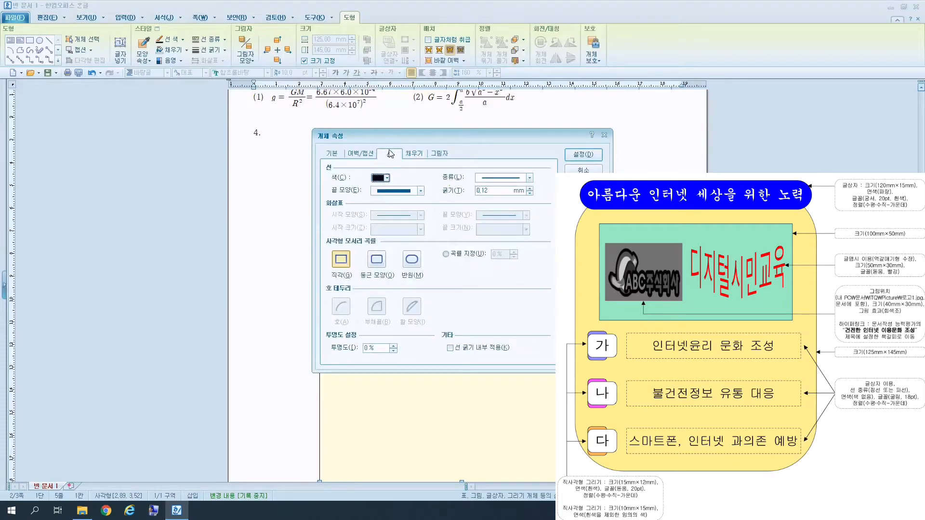
pyautogui.click(376, 262)
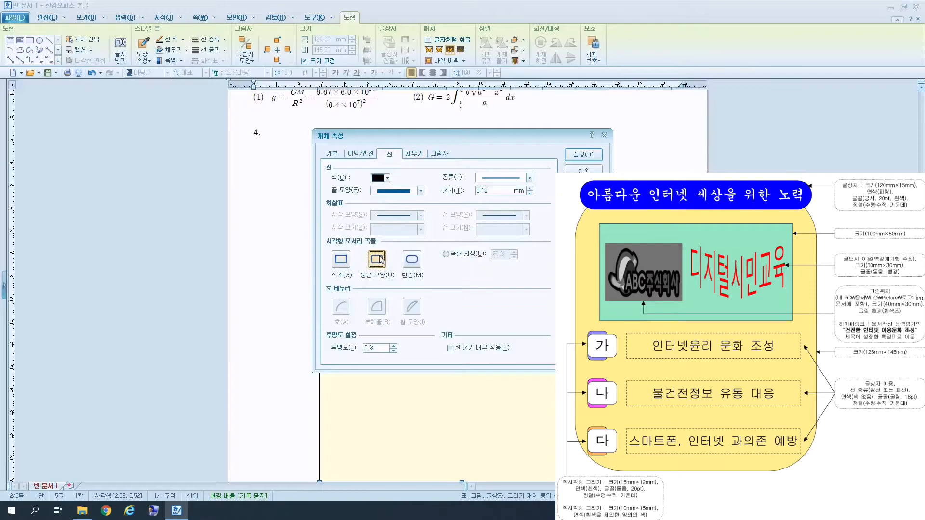
pyautogui.click(570, 152)
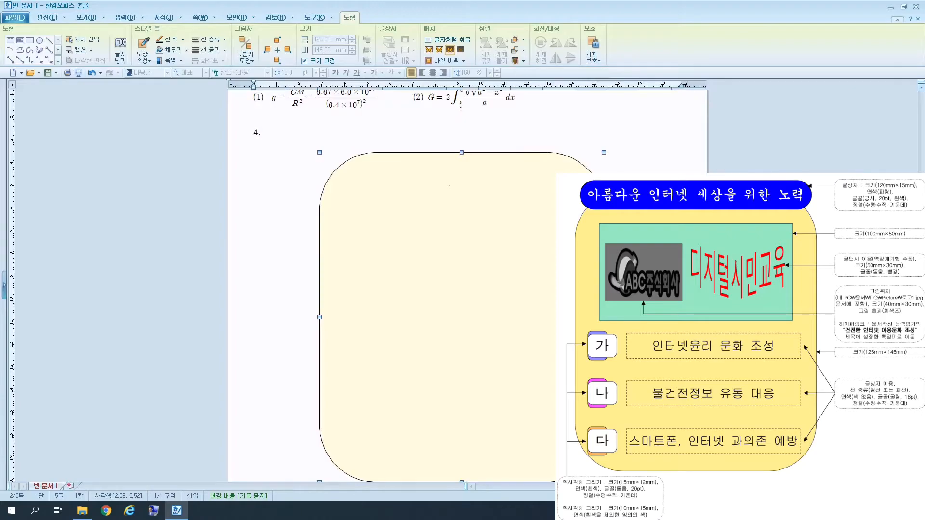
pyautogui.scroll(-1, 462, 279)
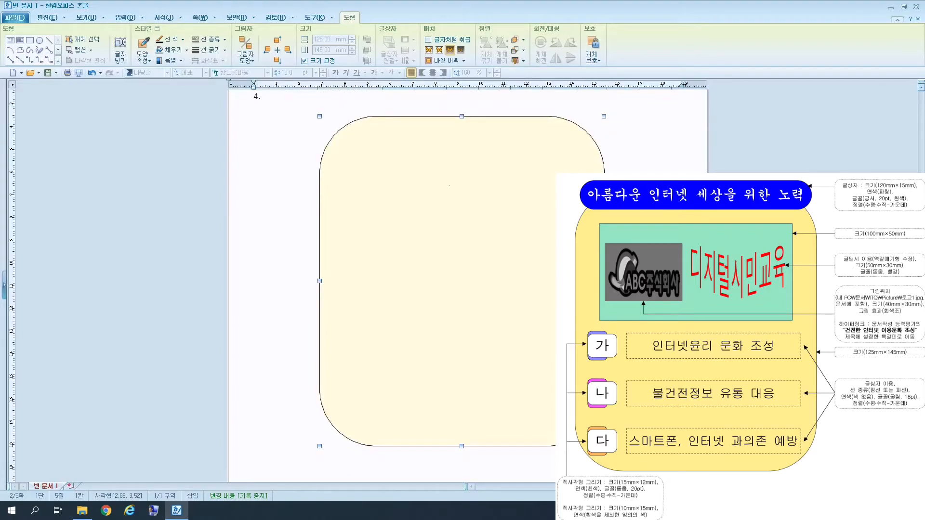
# Draw a horizontal text box across the shape's top reading '아름다운 인터넷 세상을 위한 노력'.
pyautogui.click(11, 43)
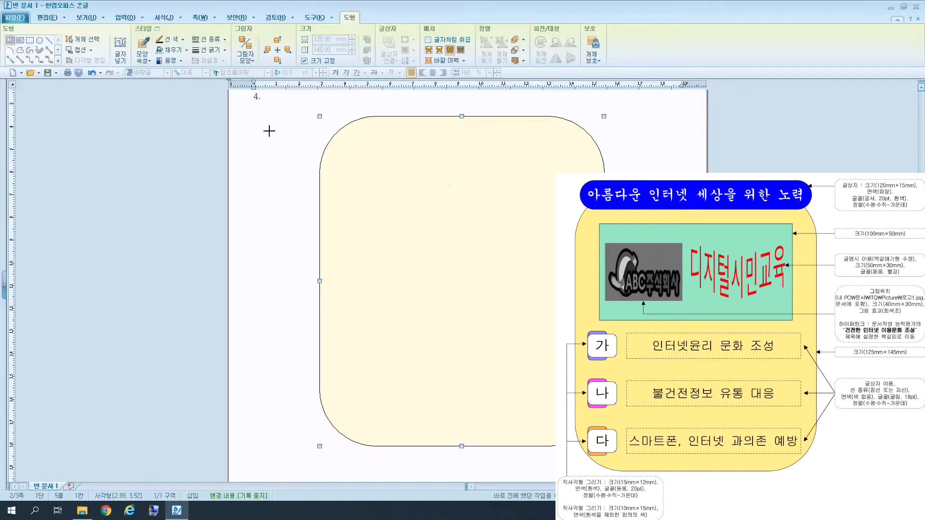
pyautogui.moveTo(352, 101); pyautogui.dragTo(567, 139)
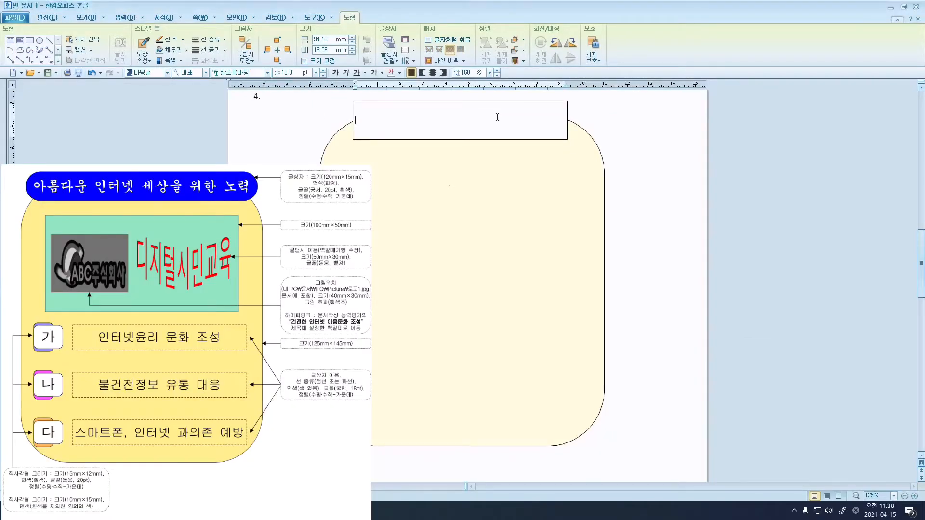
pyautogui.write('아름다운 인터넷 세상을 ㅇ위한 노력')
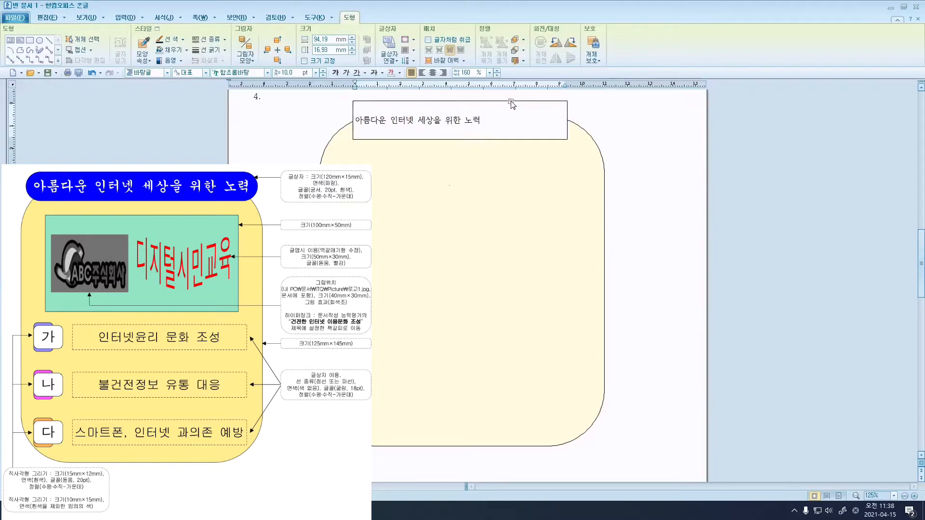
pyautogui.click(510, 102)
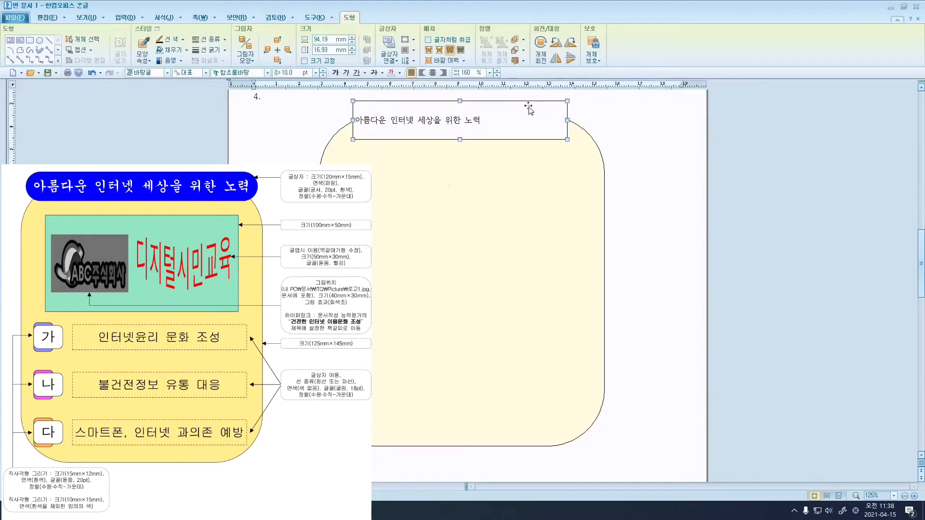
# Give the title text box 반원 (fully rounded) ends and a locked 120 × 15 mm size.
pyautogui.rightClick(532, 108)
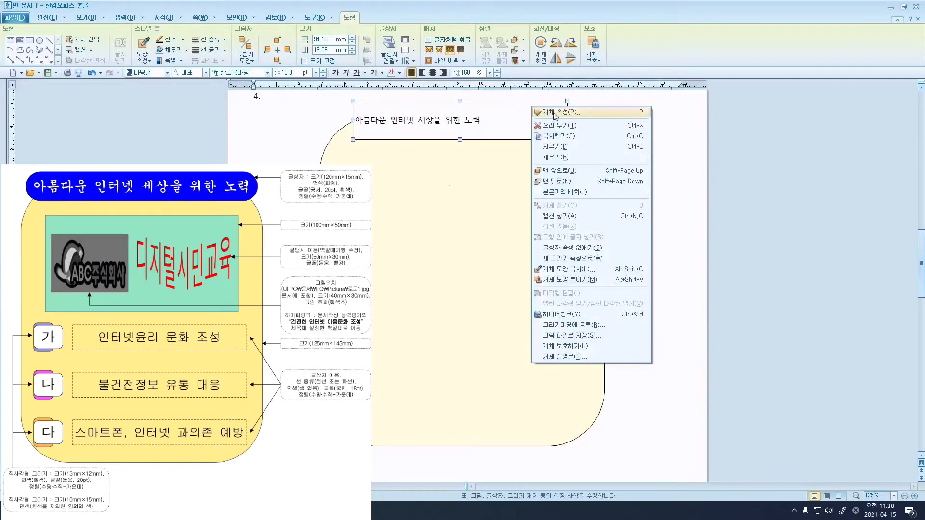
pyautogui.click(598, 117)
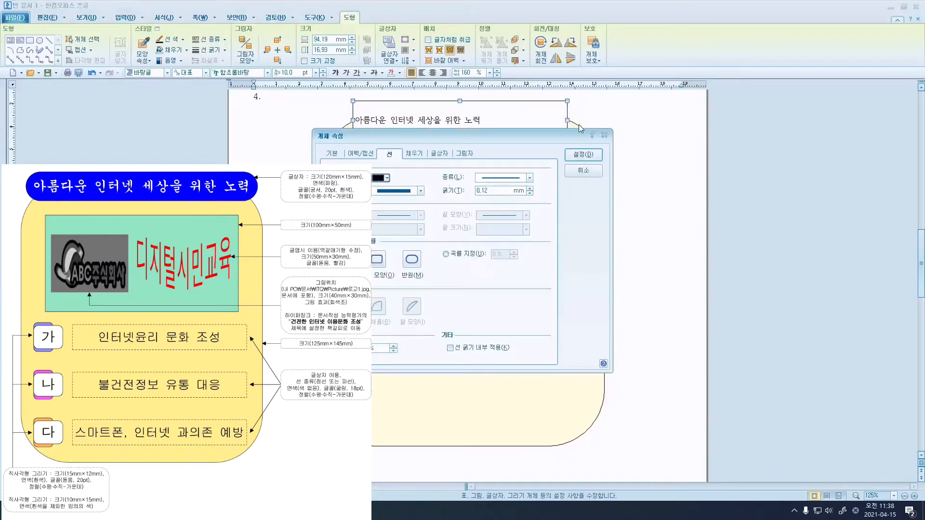
pyautogui.moveTo(539, 144); pyautogui.dragTo(656, 179)
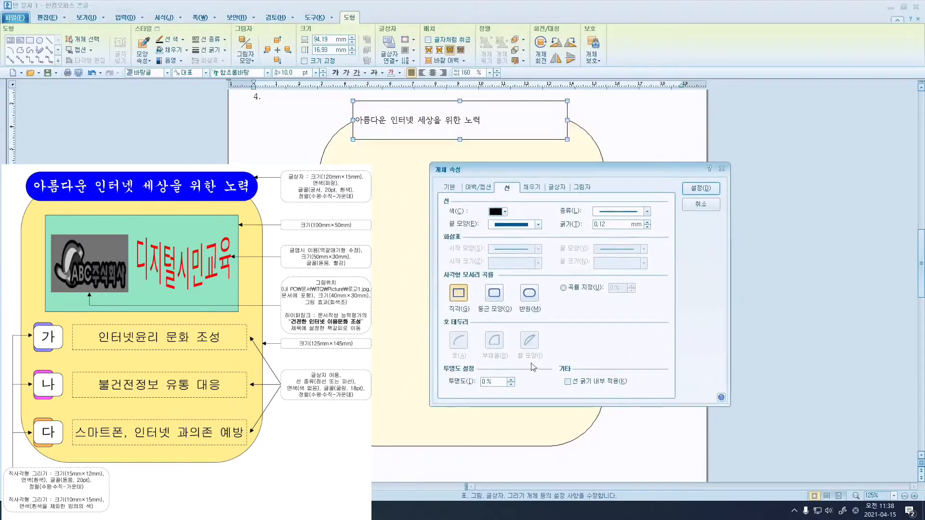
pyautogui.click(529, 293)
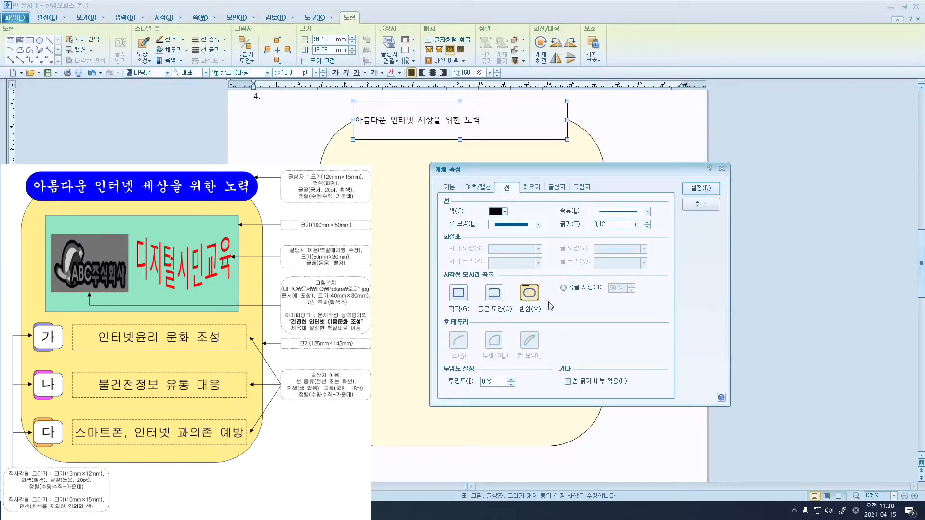
pyautogui.click(451, 187)
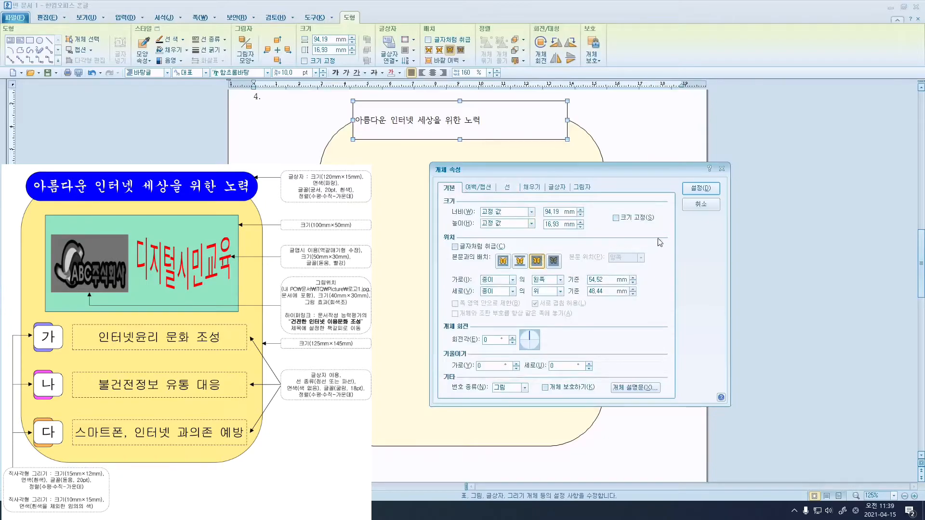
pyautogui.doubleClick(562, 211)
pyautogui.write('120')
pyautogui.press('Tab')
pyautogui.write('1')
pyautogui.click(646, 224)
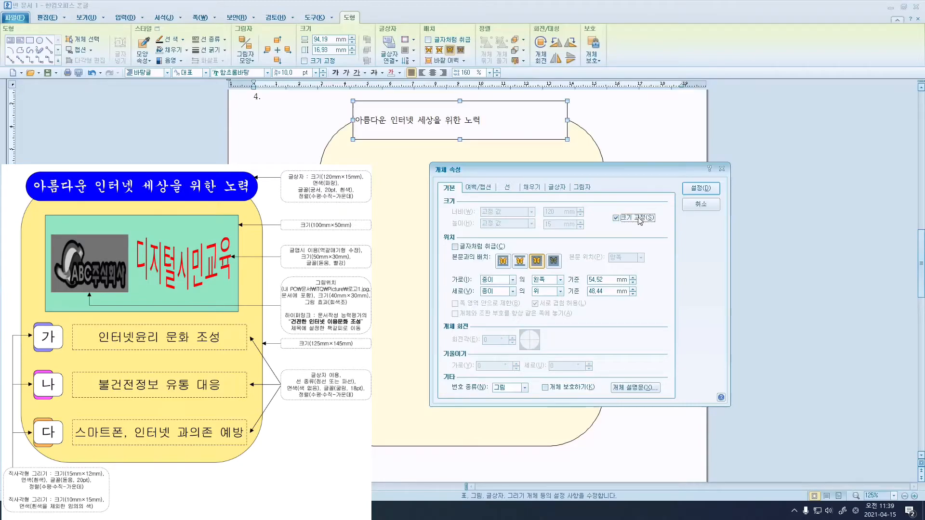
# Fill the title text box with blue from the 오피스 palette and apply.
pyautogui.click(533, 188)
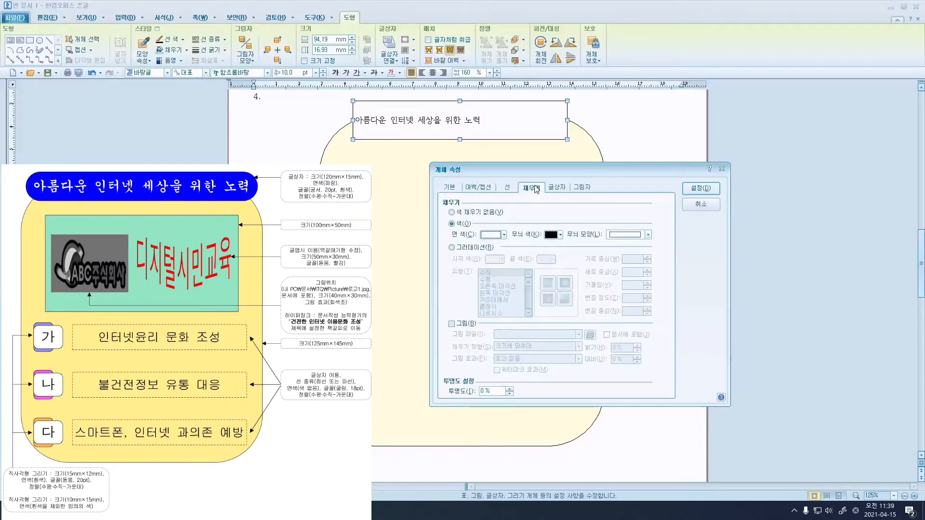
pyautogui.click(504, 235)
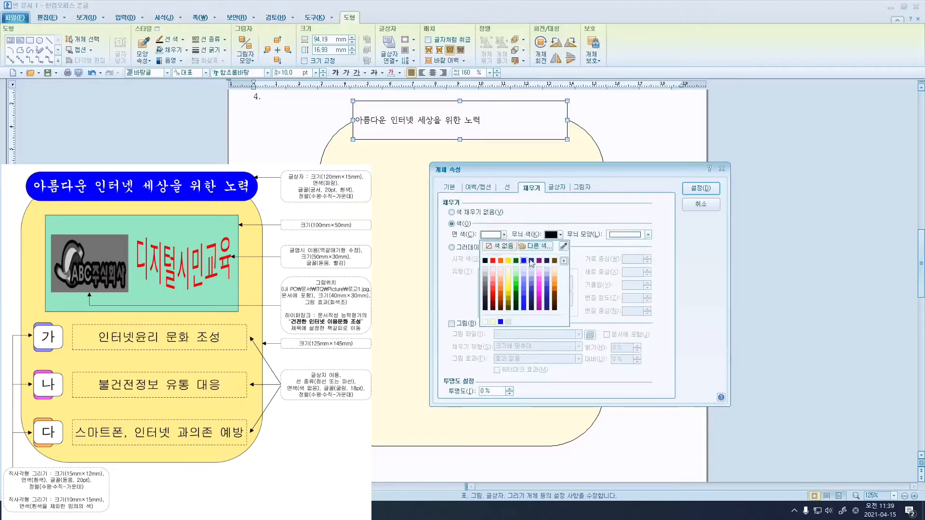
pyautogui.click(564, 261)
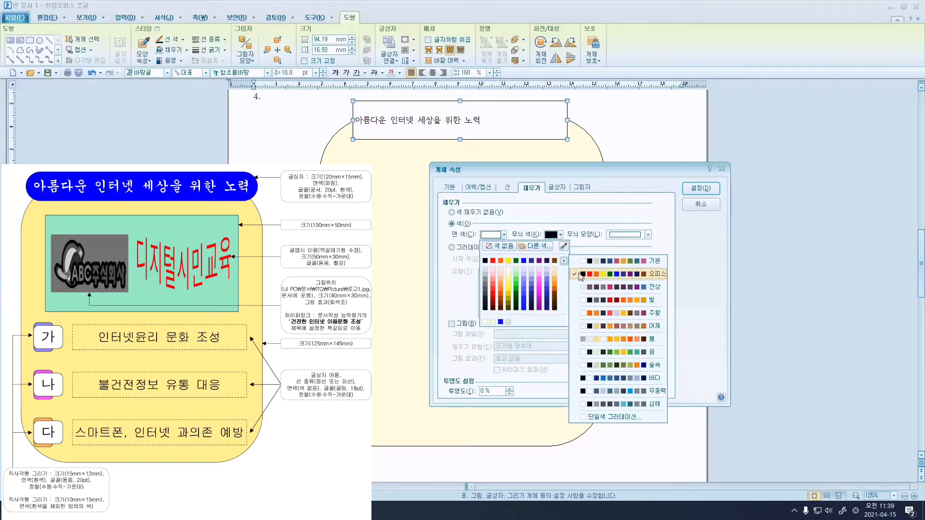
pyautogui.click(582, 275)
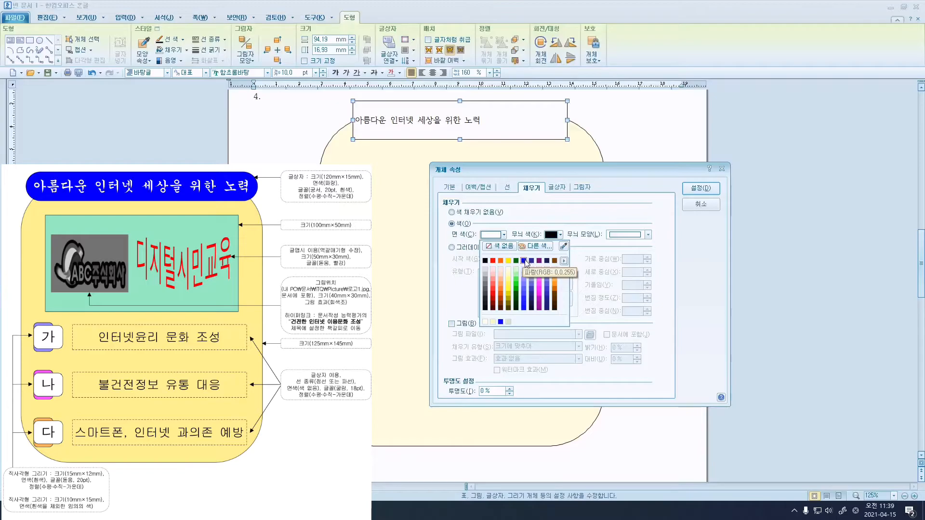
pyautogui.click(526, 261)
pyautogui.click(700, 188)
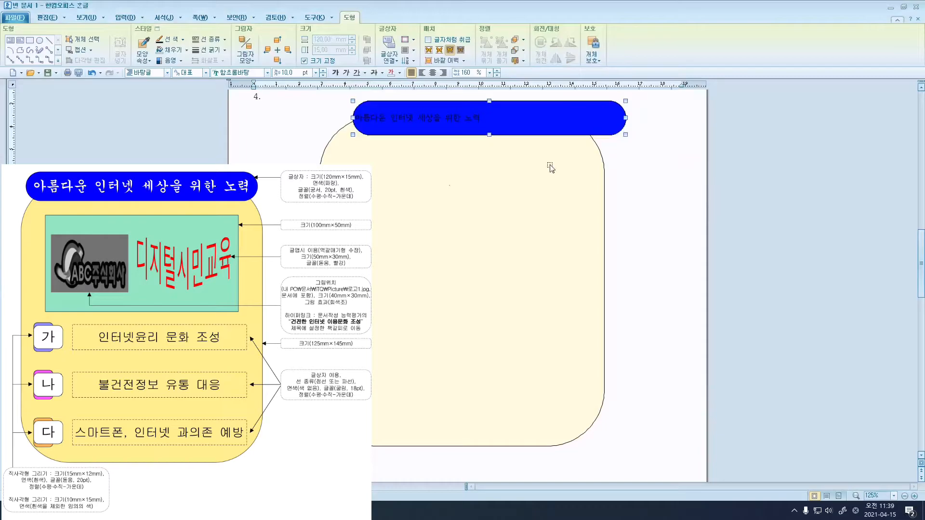
# Move the title box over the yellow shape and set its text to 궁서 20 pt.
pyautogui.moveTo(545, 131); pyautogui.dragTo(517, 131)
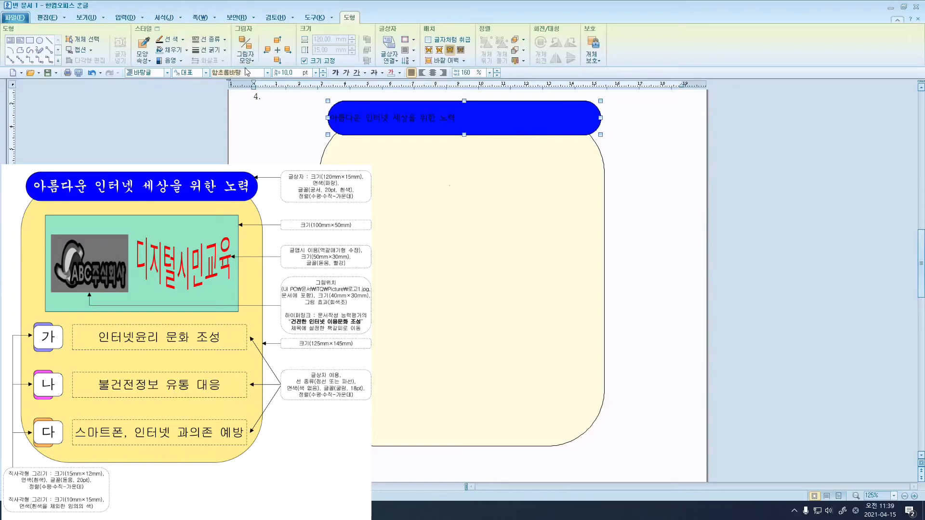
pyautogui.write('궁서')
pyautogui.press('Return')
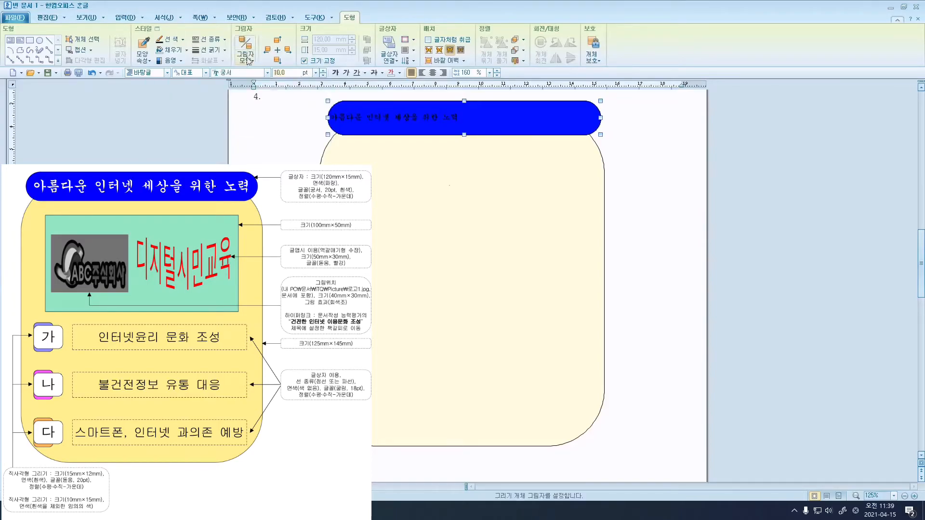
pyautogui.write('20')
pyautogui.press('Return')
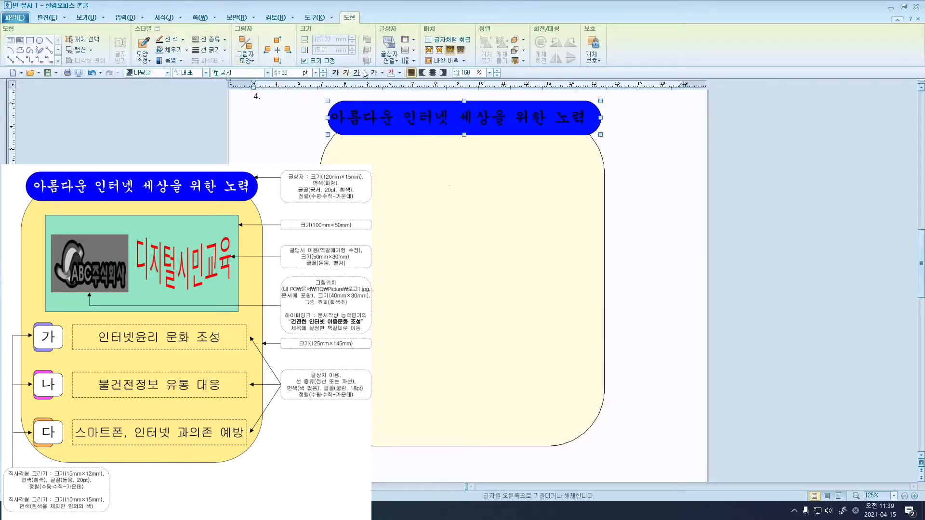
# Make the title text white and centre it in the box.
pyautogui.click(400, 73)
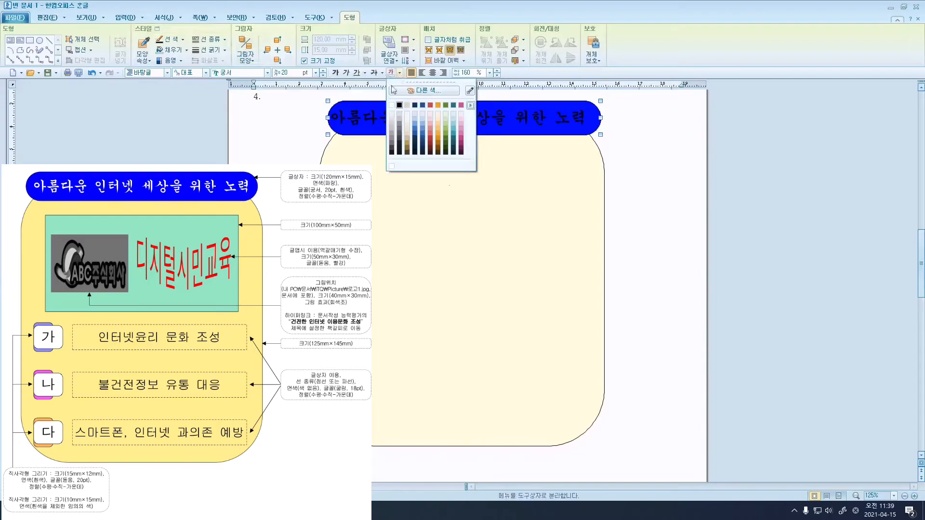
pyautogui.click(390, 106)
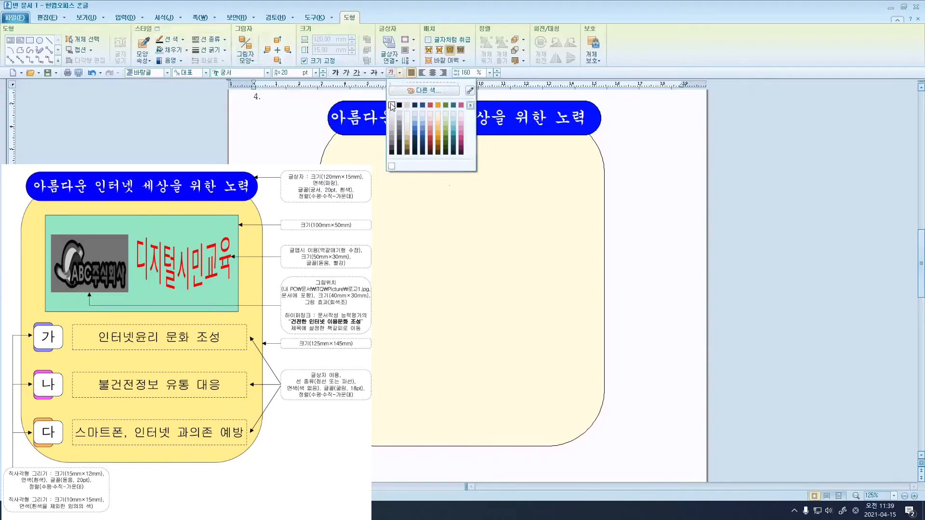
pyautogui.click(400, 73)
pyautogui.click(392, 105)
pyautogui.click(432, 74)
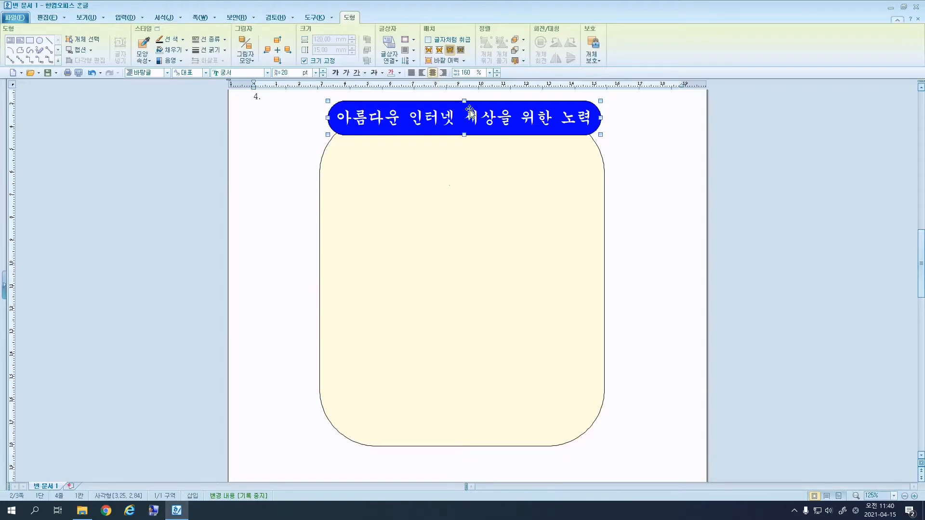
# Check the title box's object properties and close them unchanged.
pyautogui.rightClick(469, 109)
pyautogui.click(490, 119)
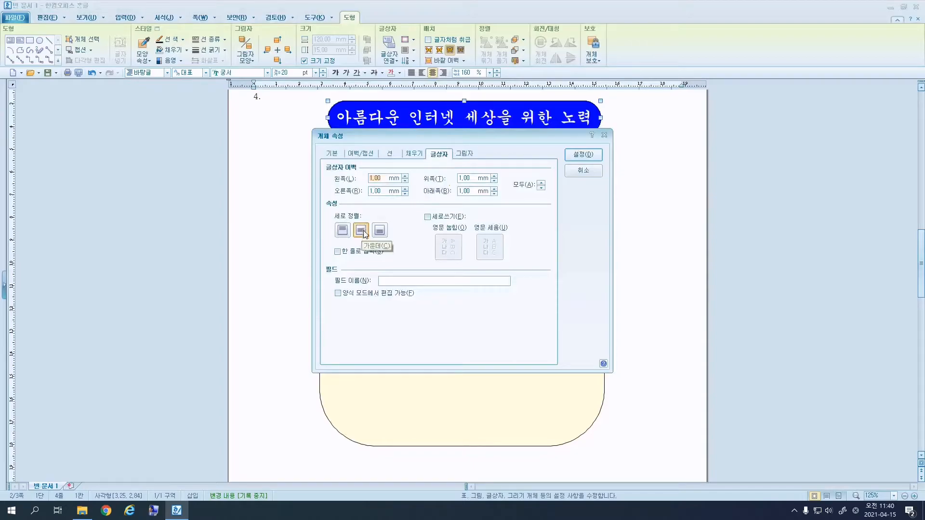
pyautogui.click(578, 172)
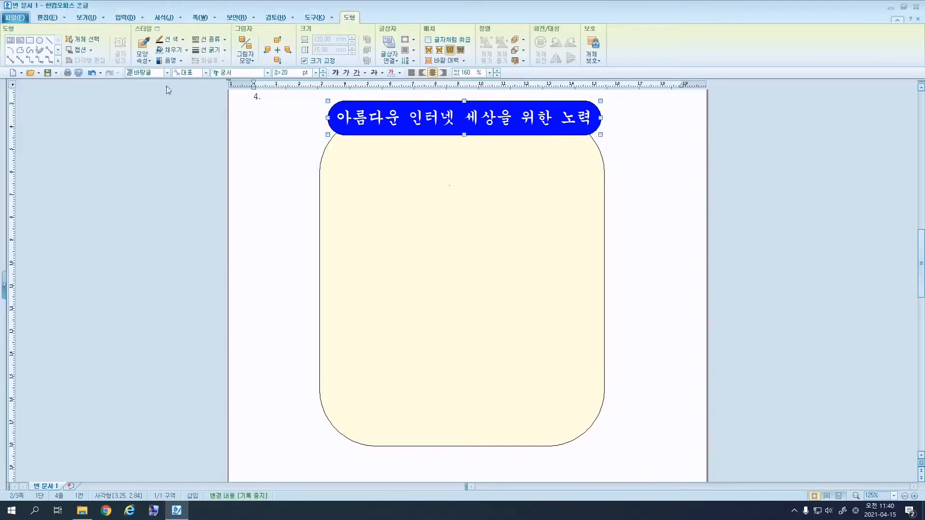
pyautogui.click(33, 42)
pyautogui.click(126, 18)
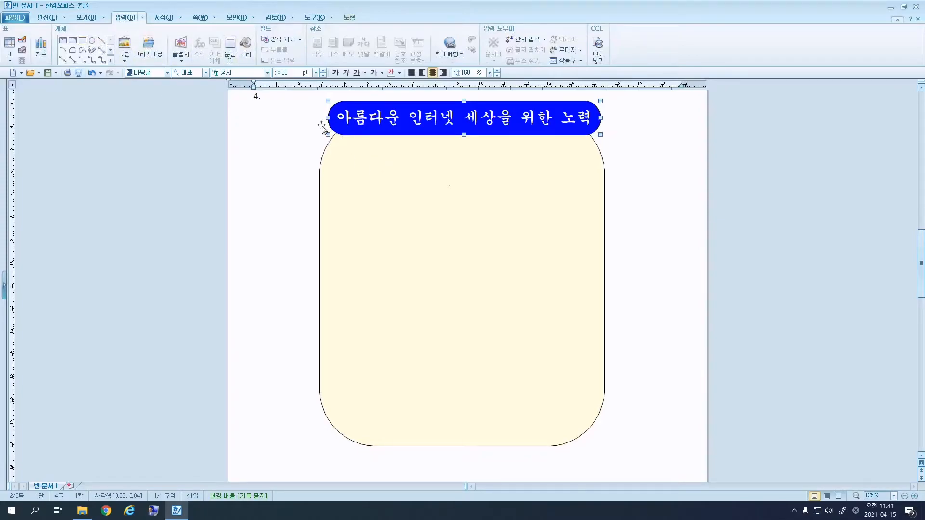
# Draw a rectangle inside the cream panel sized 100 × 50 mm with size locked.
pyautogui.click(73, 39)
pyautogui.moveTo(357, 166); pyautogui.dragTo(556, 231)
pyautogui.rightClick(555, 230)
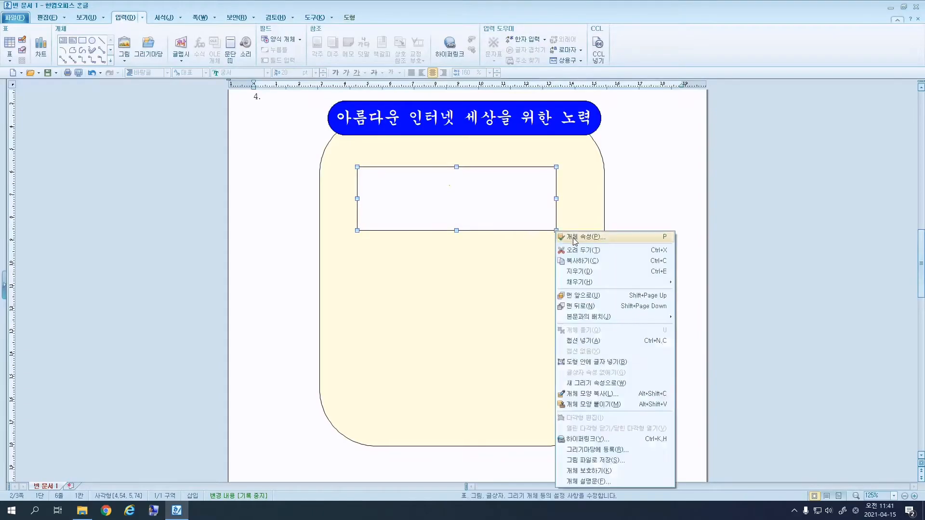
pyautogui.click(574, 237)
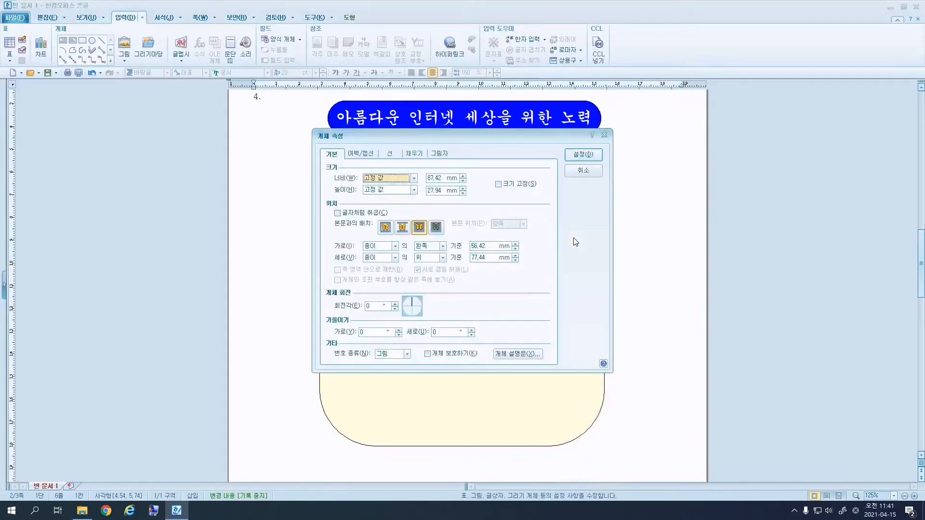
pyautogui.click(445, 177)
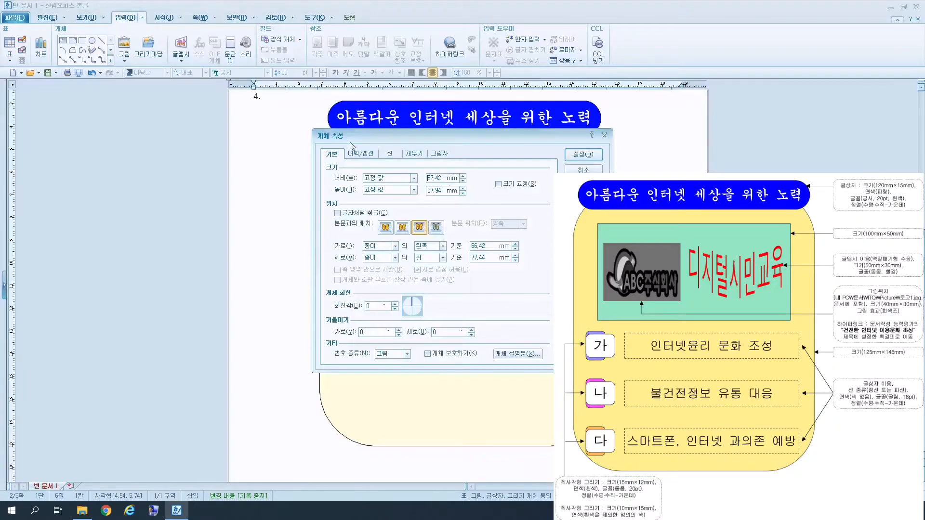
pyautogui.moveTo(434, 176); pyautogui.dragTo(417, 188)
pyautogui.press('BackSpace')
pyautogui.write('10')
pyautogui.write('50')
pyautogui.click(515, 188)
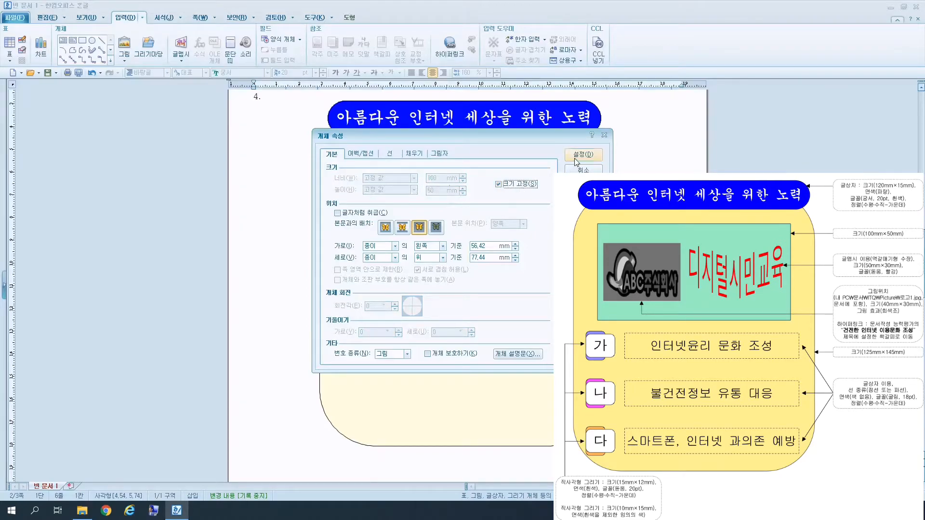
# Fill the new rectangle light green and nudge it just below the title.
pyautogui.click(390, 151)
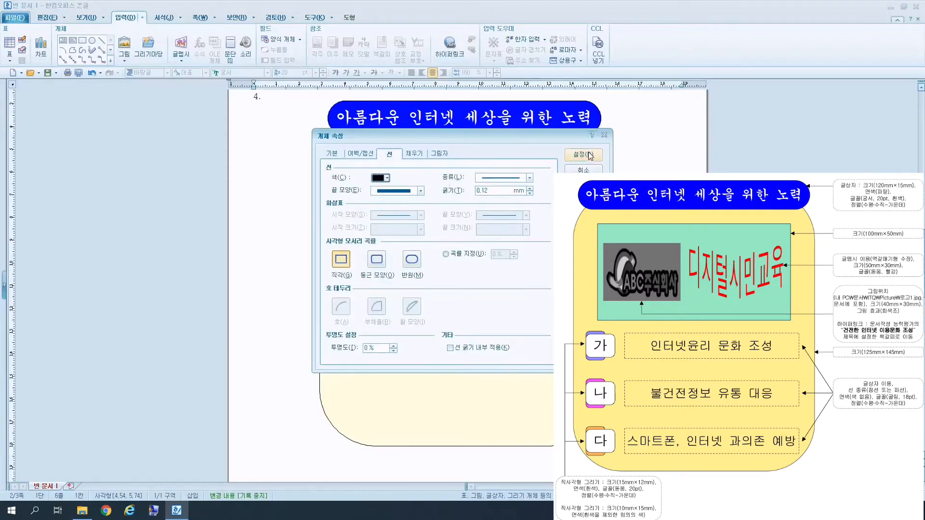
pyautogui.click(413, 155)
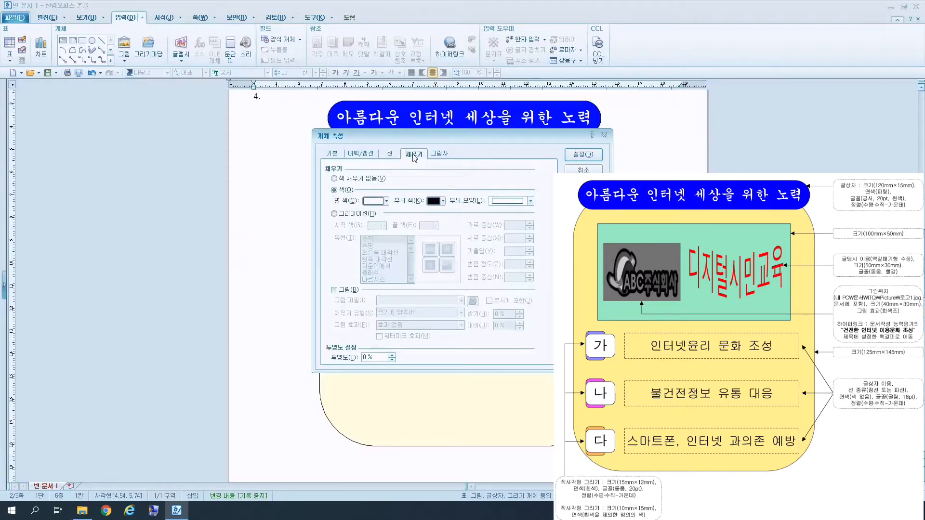
pyautogui.click(387, 201)
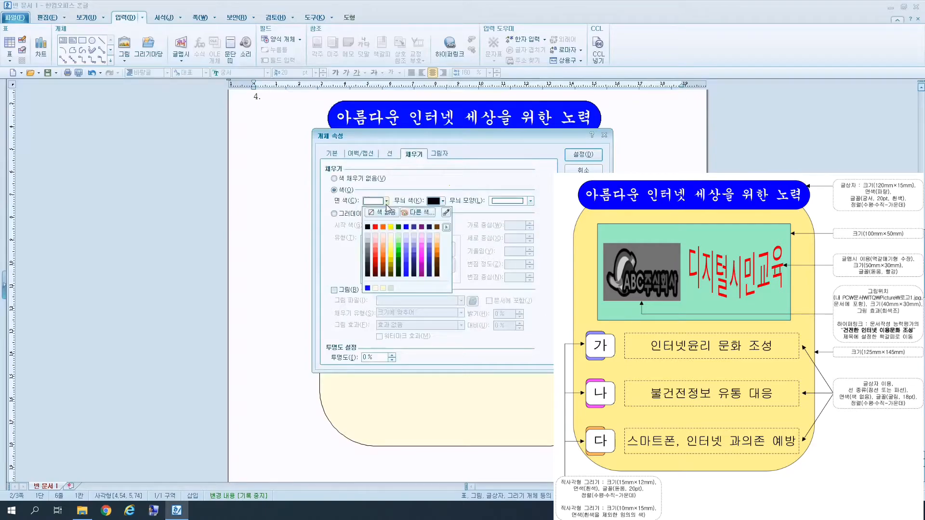
pyautogui.click(400, 235)
pyautogui.click(583, 154)
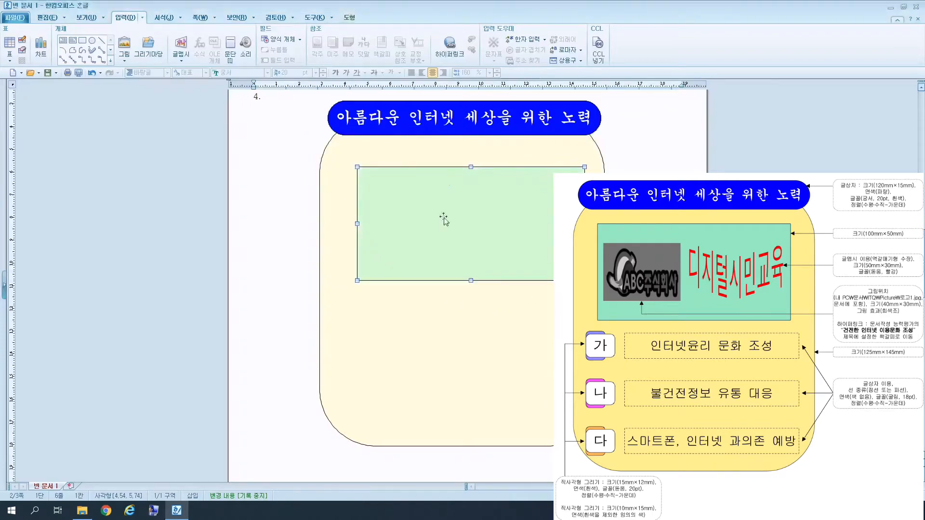
pyautogui.moveTo(481, 241); pyautogui.dragTo(474, 231)
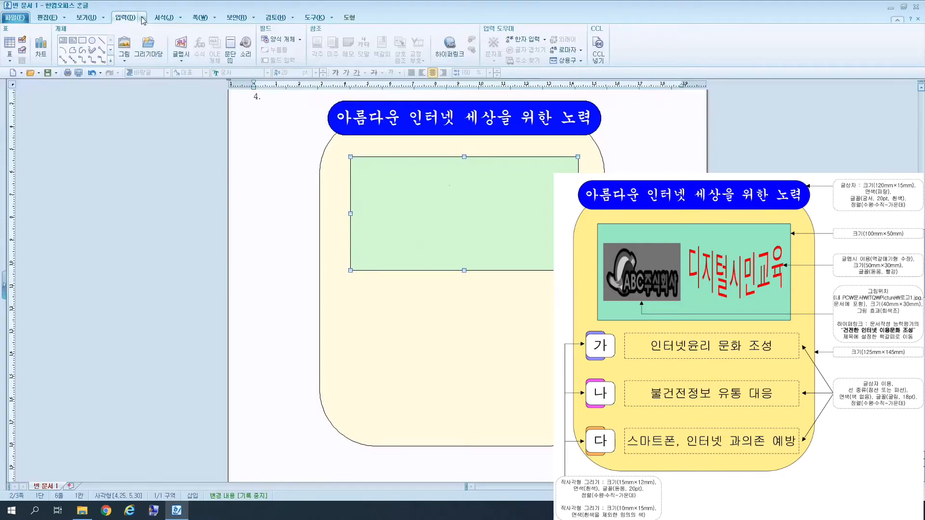
# Start a new 글맵시 with the text 디지털시민교육.
pyautogui.click(183, 52)
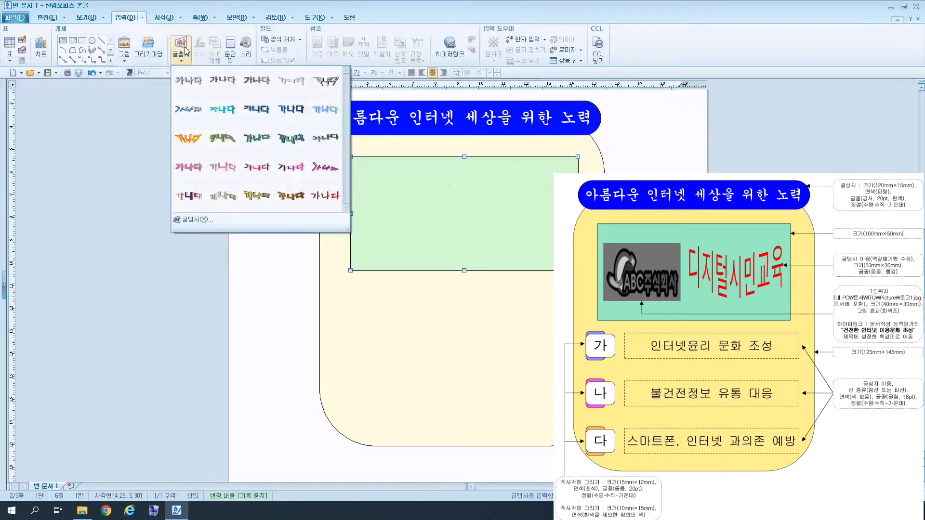
pyautogui.click(203, 220)
pyautogui.write('디지털시민교육')
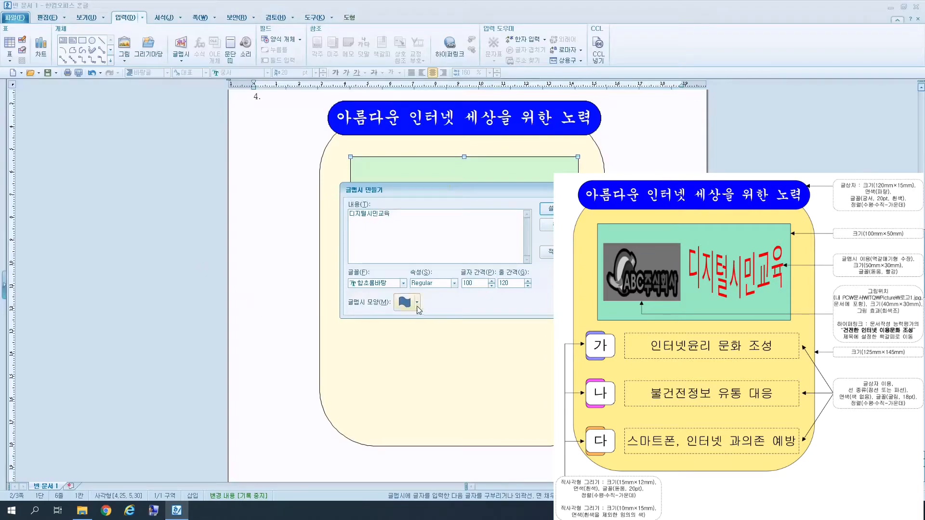
# Choose the 역갈매기형 수장 shape and 돋움 font, then insert the word art.
pyautogui.click(418, 303)
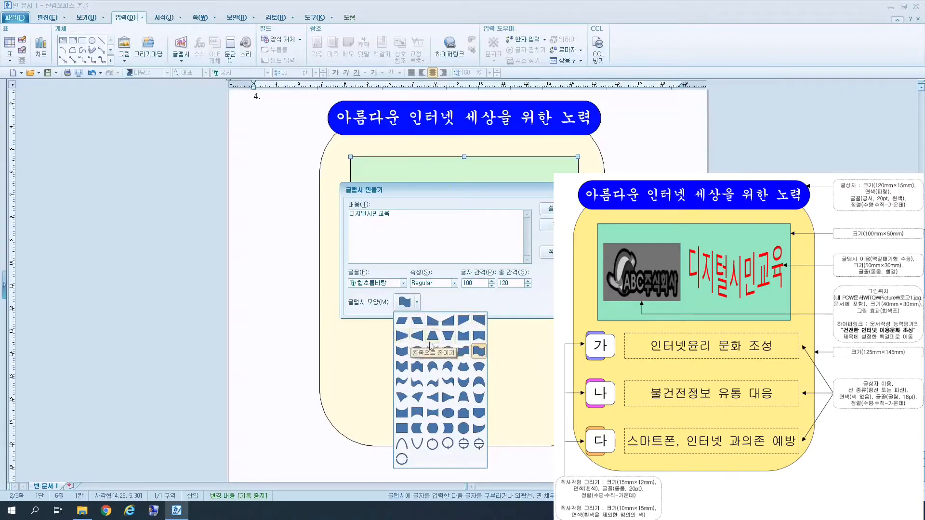
pyautogui.click(404, 355)
pyautogui.click(417, 302)
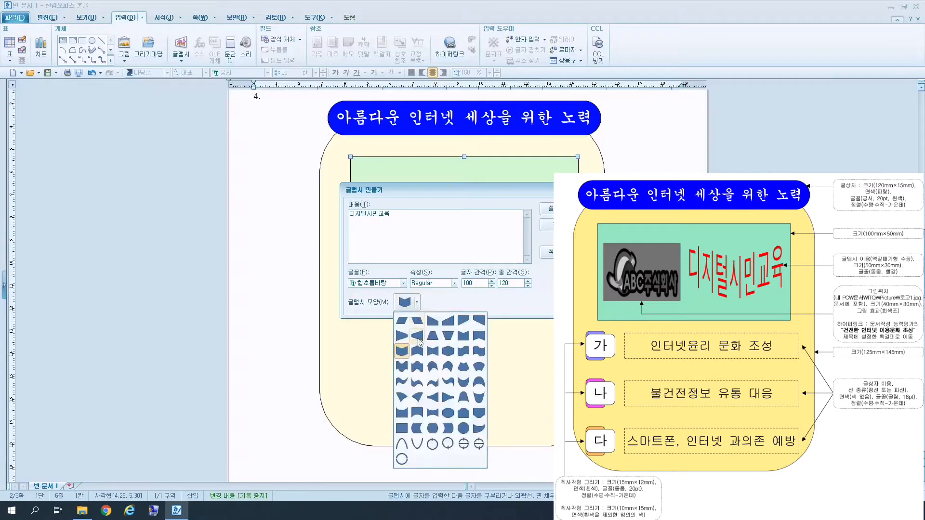
pyautogui.click(404, 353)
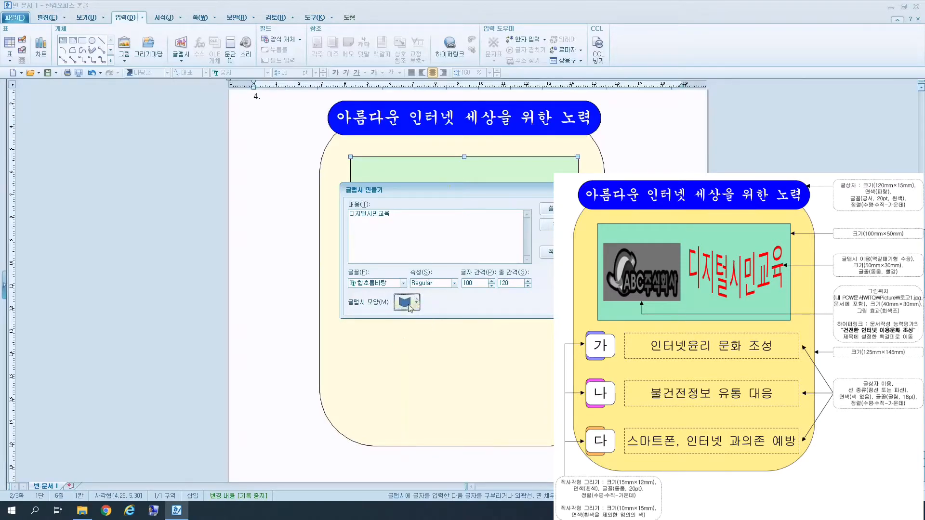
pyautogui.click(395, 284)
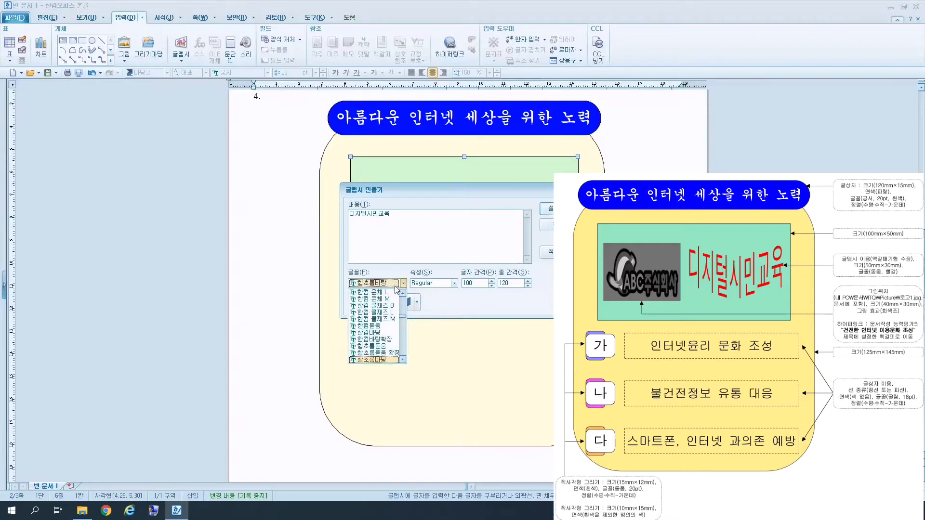
pyautogui.write('ㄷ')
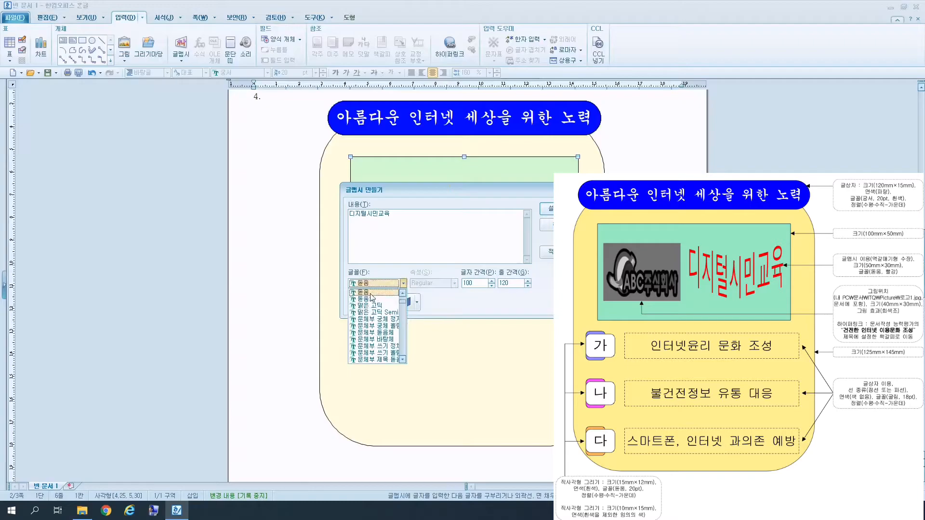
pyautogui.click(373, 294)
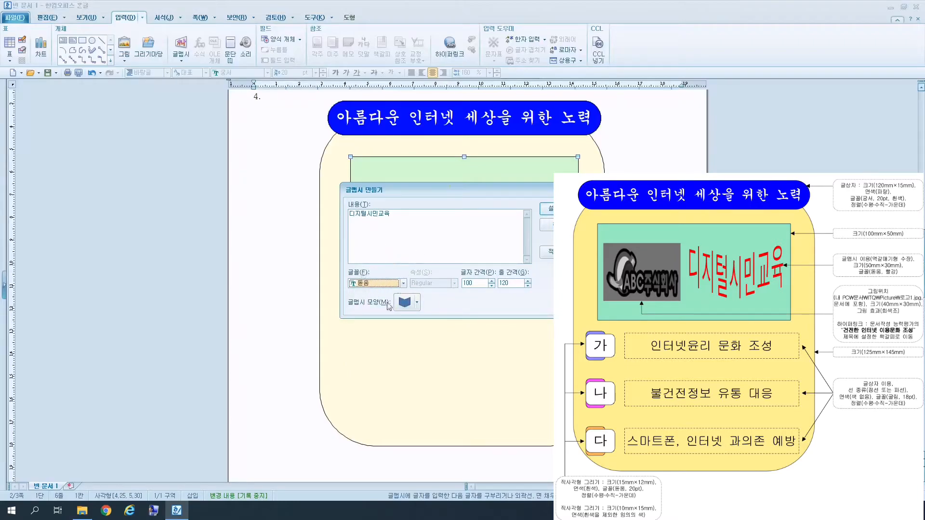
pyautogui.press('Return')
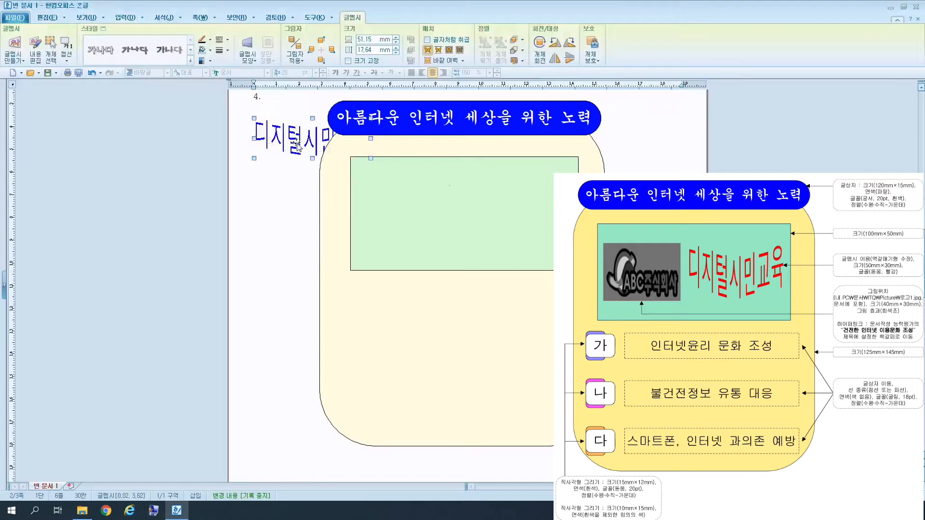
# Set the word art's fill colour to red.
pyautogui.rightClick(297, 143)
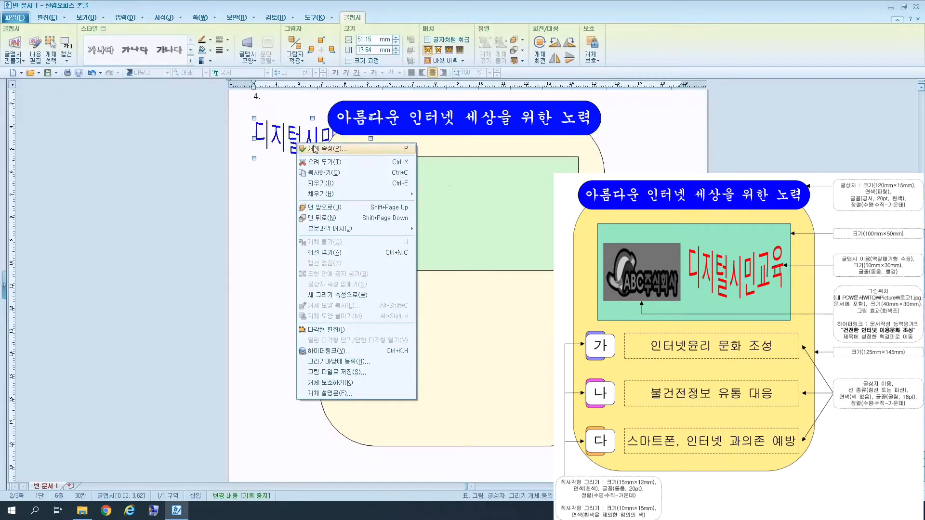
pyautogui.click(316, 148)
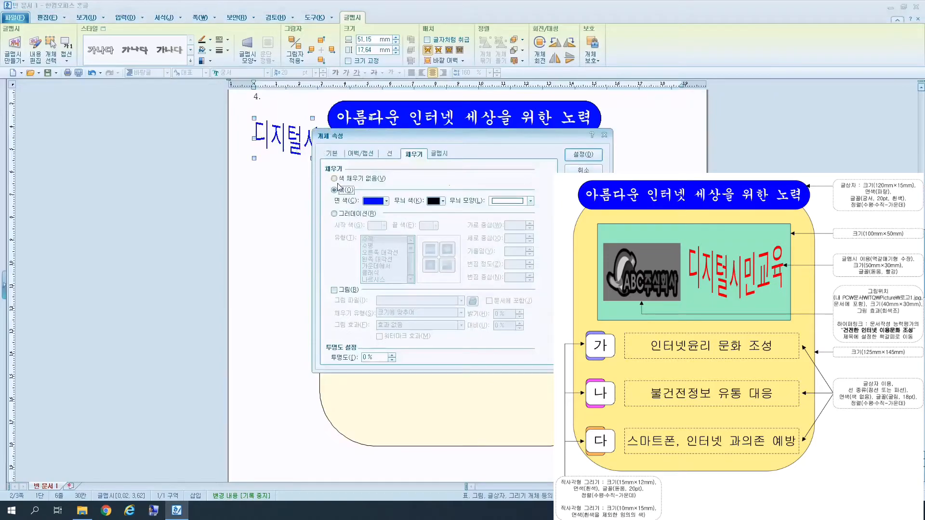
pyautogui.click(387, 202)
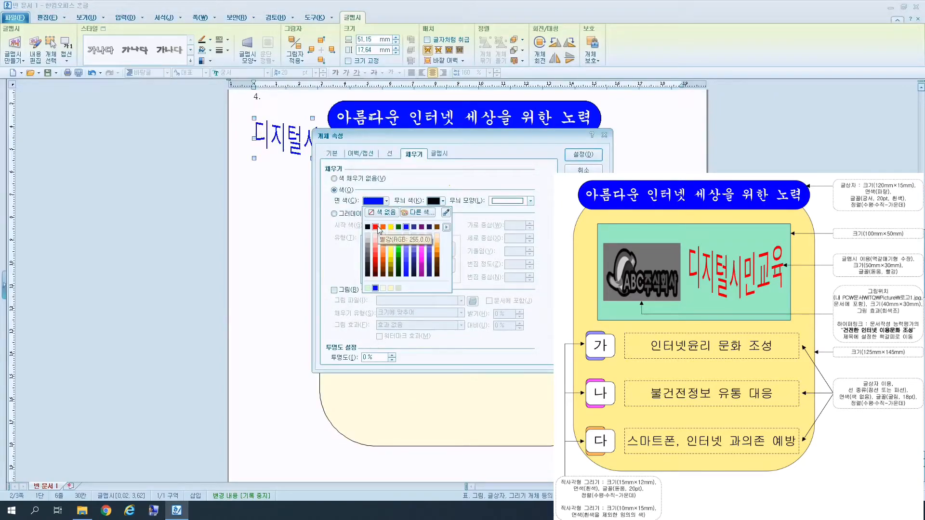
pyautogui.click(446, 227)
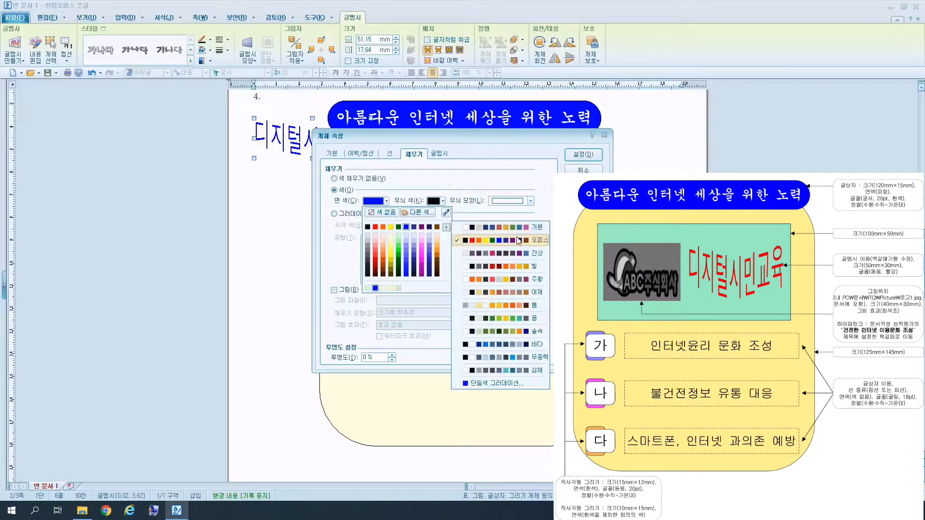
pyautogui.click(535, 243)
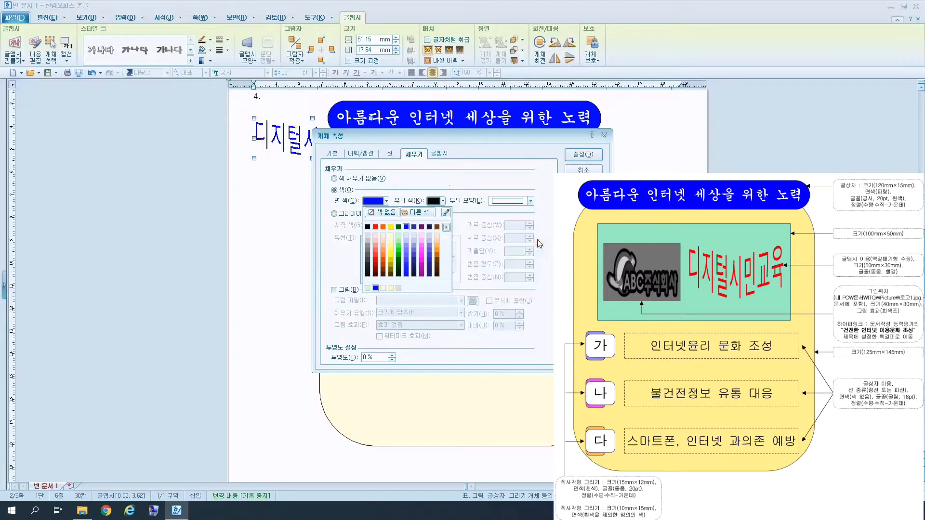
pyautogui.click(379, 227)
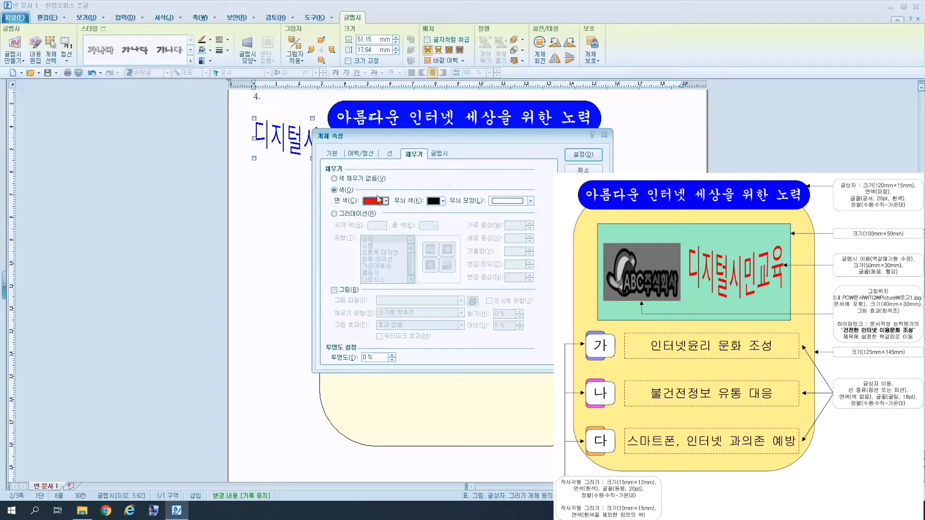
# Place the WordArt in front of text (글 앞으로) and move it into the green rectangle.
pyautogui.click(332, 154)
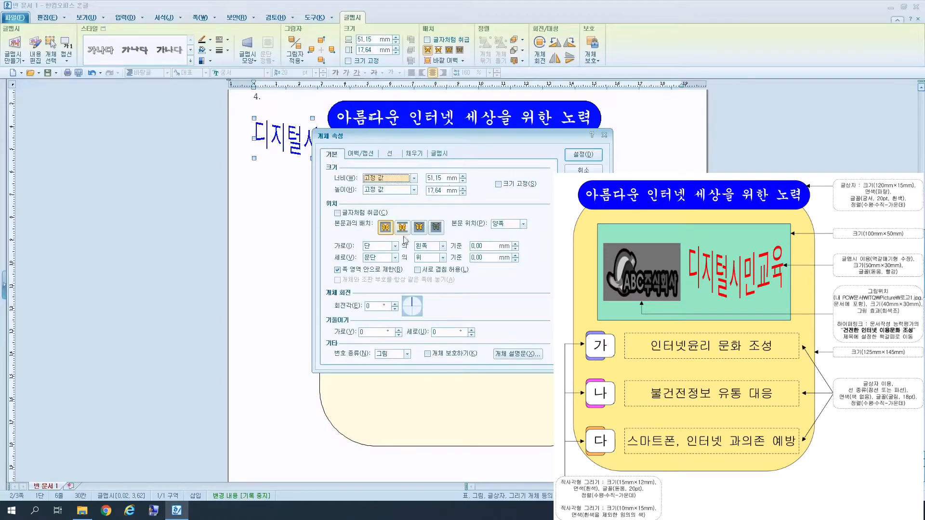
pyautogui.click(418, 228)
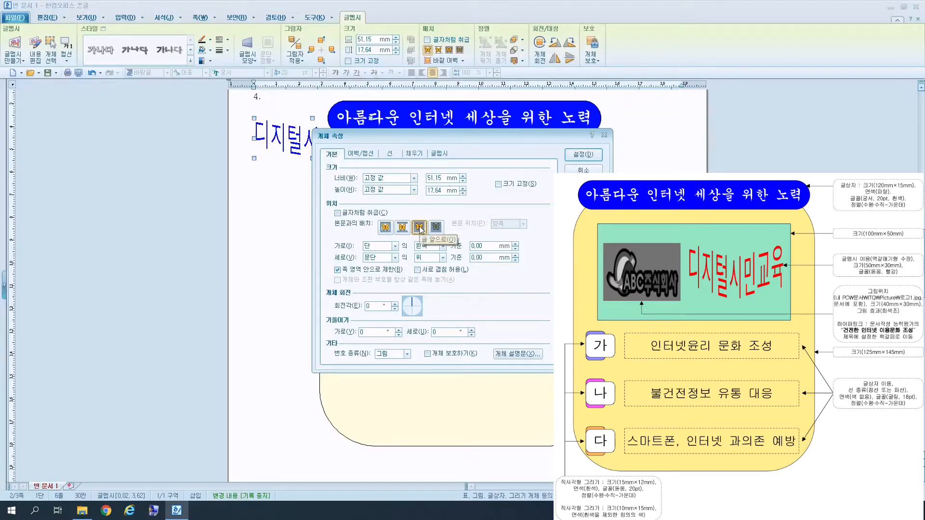
pyautogui.click(583, 154)
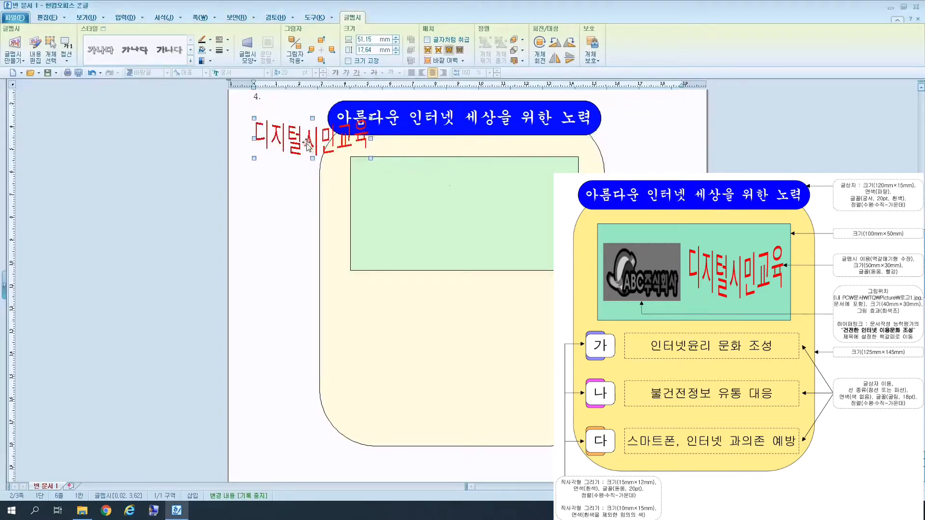
pyautogui.moveTo(373, 172); pyautogui.dragTo(490, 215)
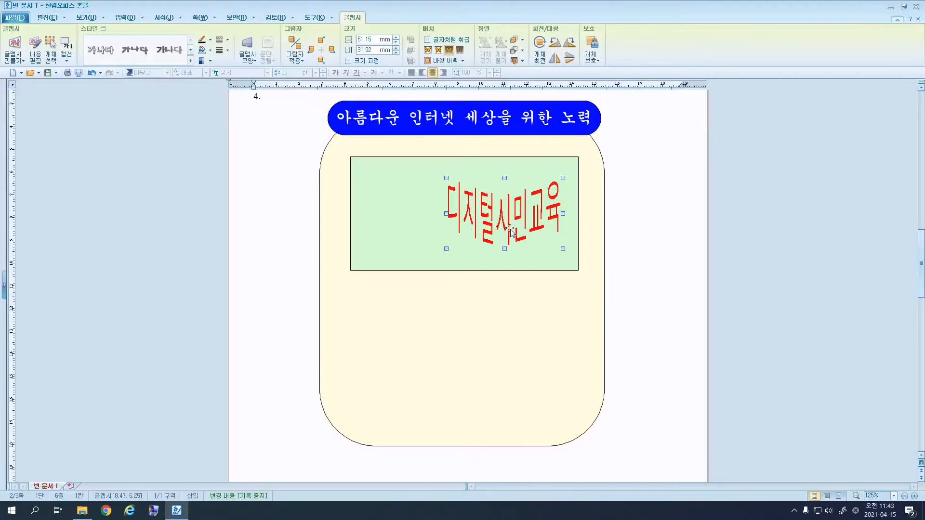
# Resize the WordArt to 50 × 30 mm and lock its size.
pyautogui.rightClick(510, 230)
pyautogui.click(527, 221)
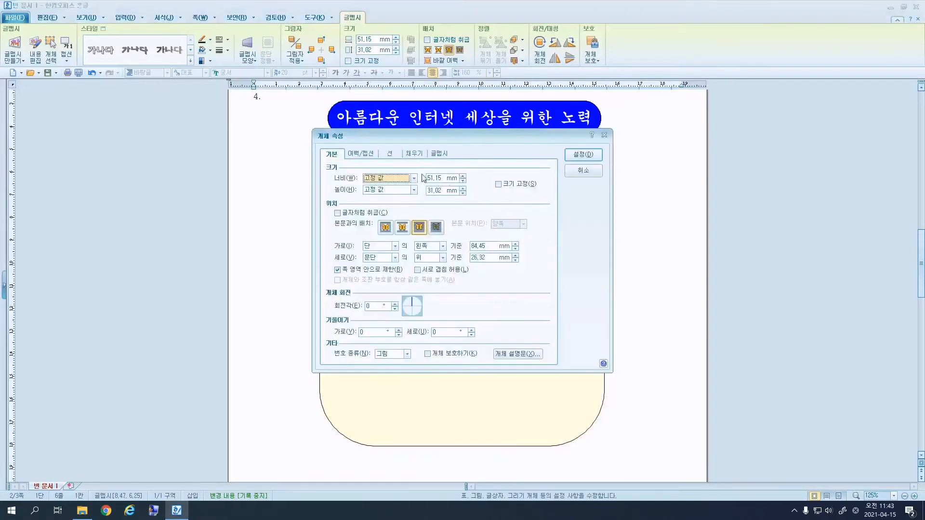
pyautogui.click(441, 178)
pyautogui.write('50')
pyautogui.click(439, 187)
pyautogui.write('30')
pyautogui.click(507, 184)
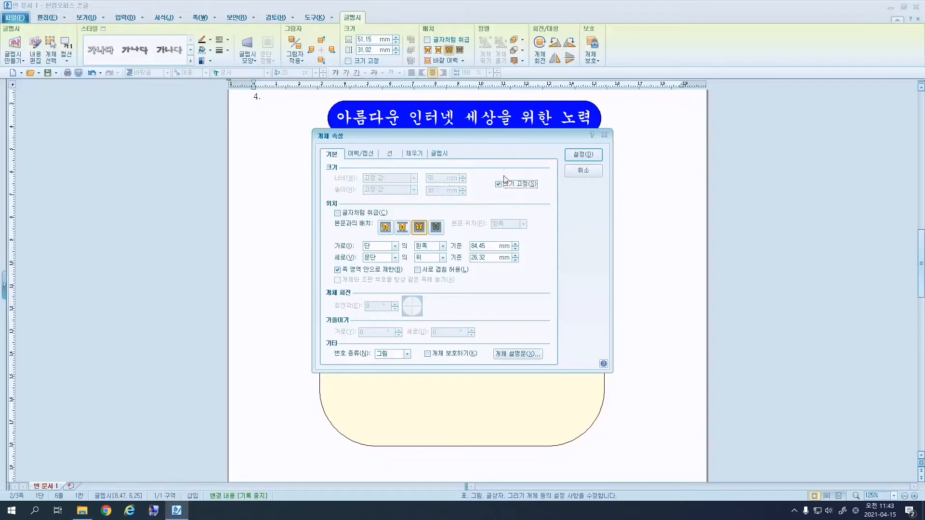
pyautogui.click(581, 154)
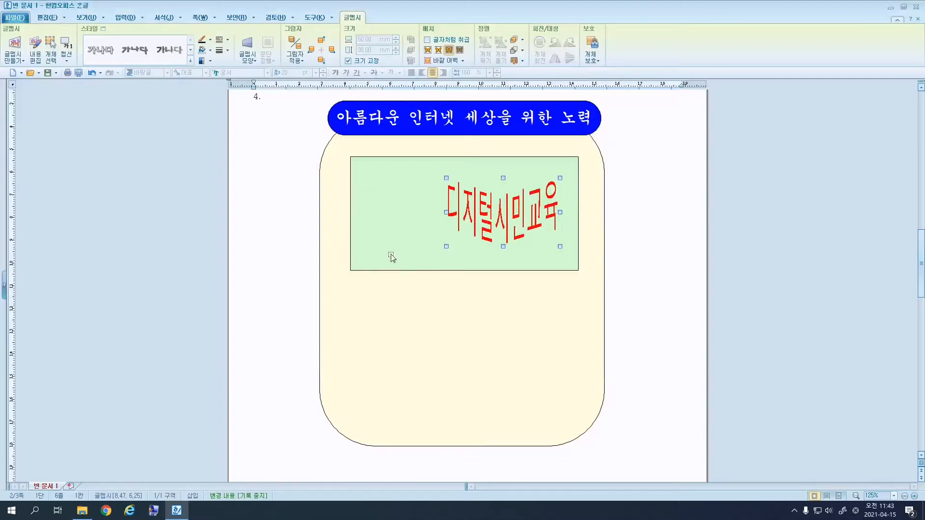
# Insert 로고1.jpg from 문서 > ITQ > Picture at the green box's upper left.
pyautogui.click(130, 20)
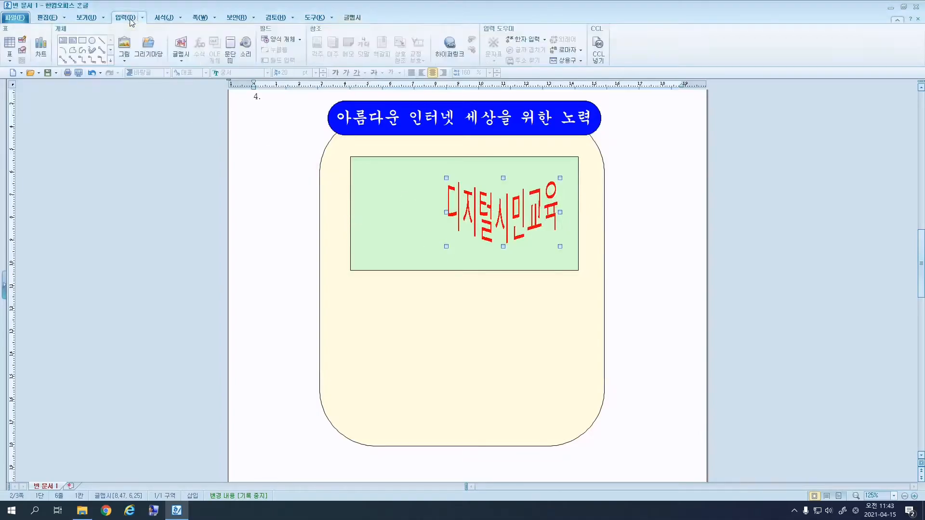
pyautogui.click(125, 46)
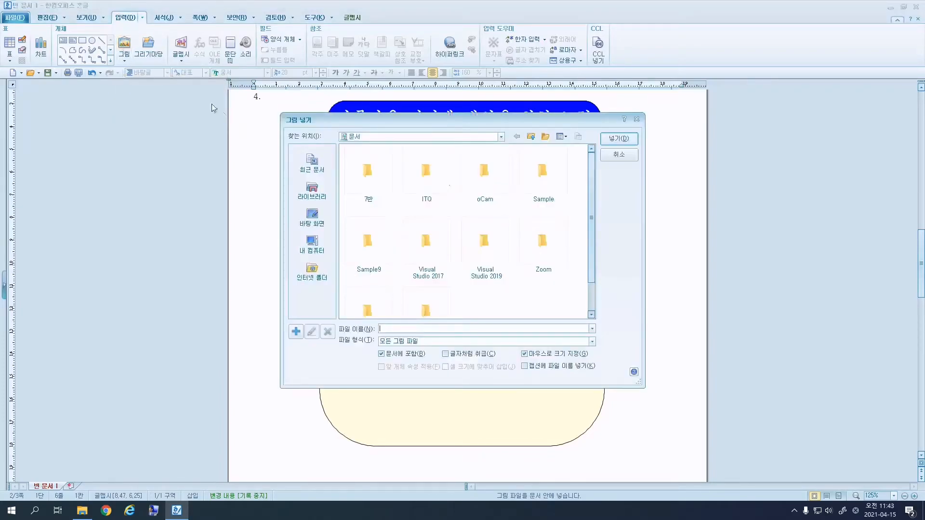
pyautogui.click(309, 251)
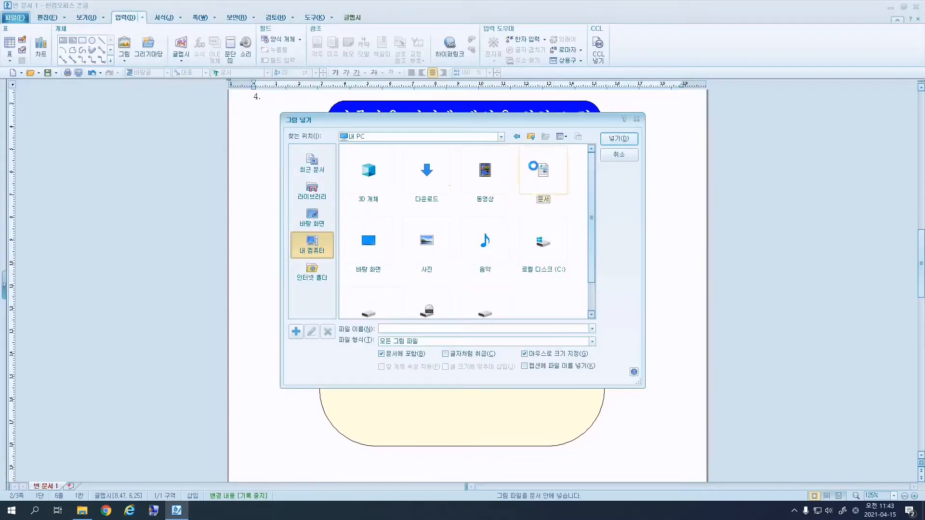
pyautogui.doubleClick(536, 169)
pyautogui.doubleClick(426, 175)
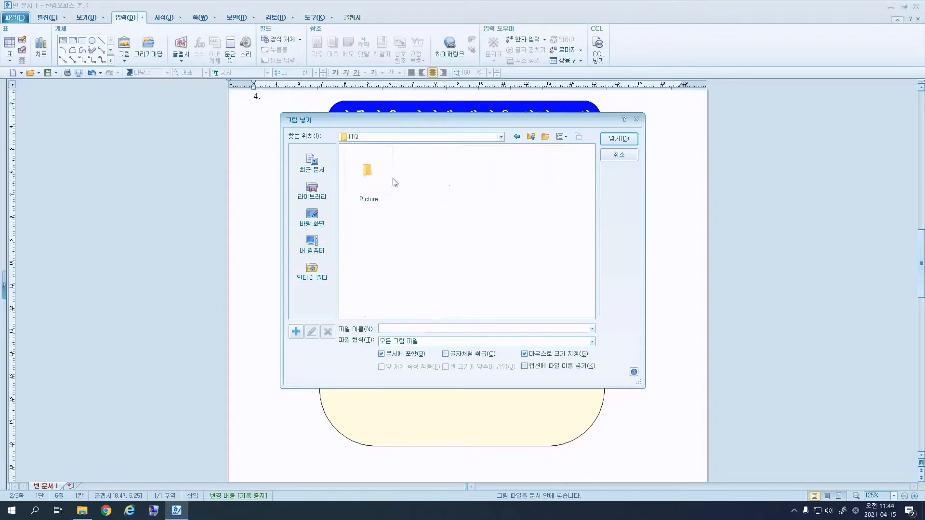
pyautogui.doubleClick(370, 171)
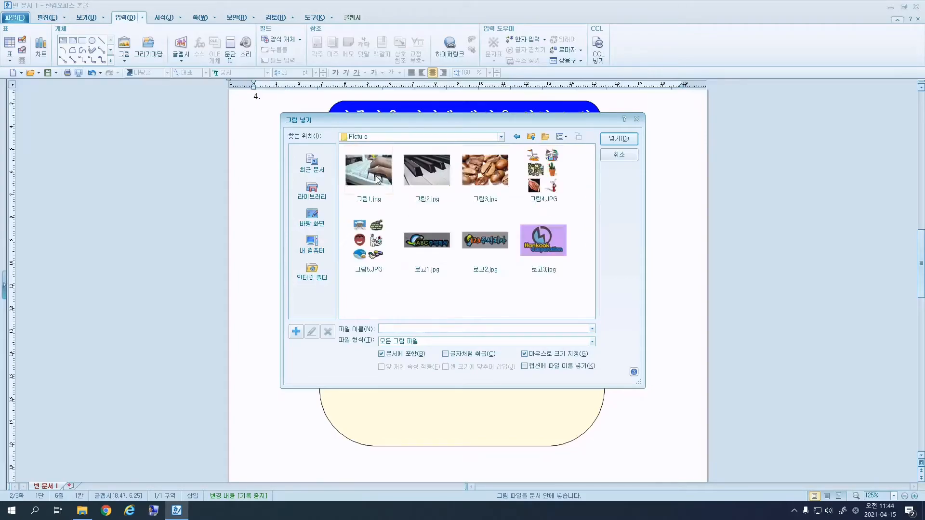
pyautogui.click(432, 250)
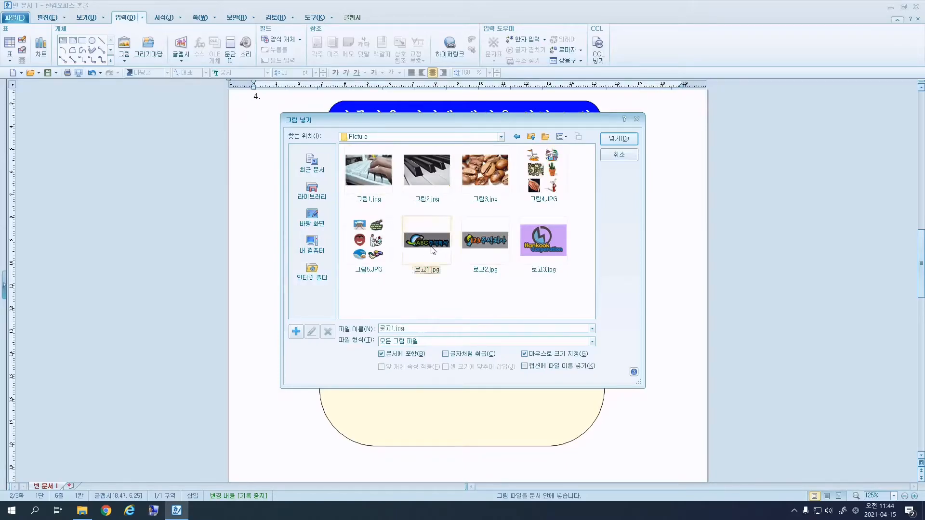
pyautogui.click(622, 139)
pyautogui.moveTo(361, 175); pyautogui.dragTo(398, 235)
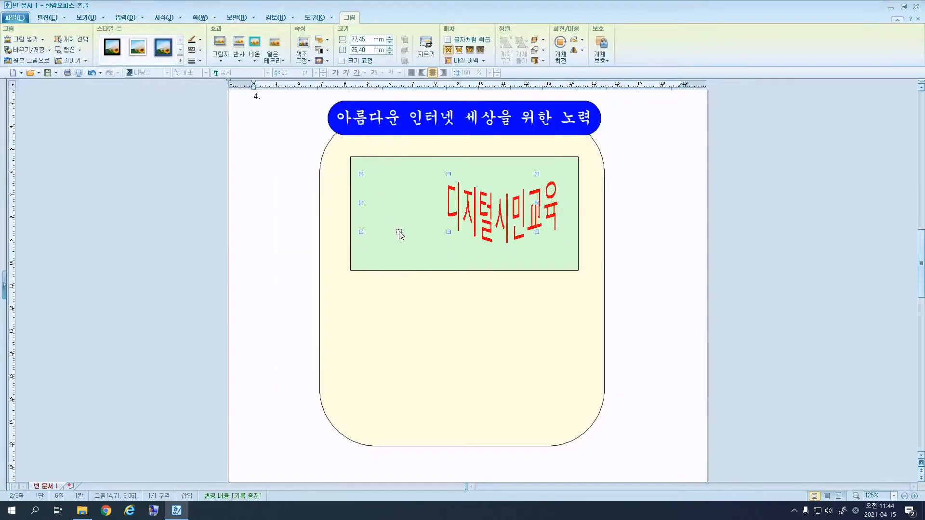
# Make the logo a locked 40 × 30 mm greyscale (회색조) picture.
pyautogui.doubleClick(366, 218)
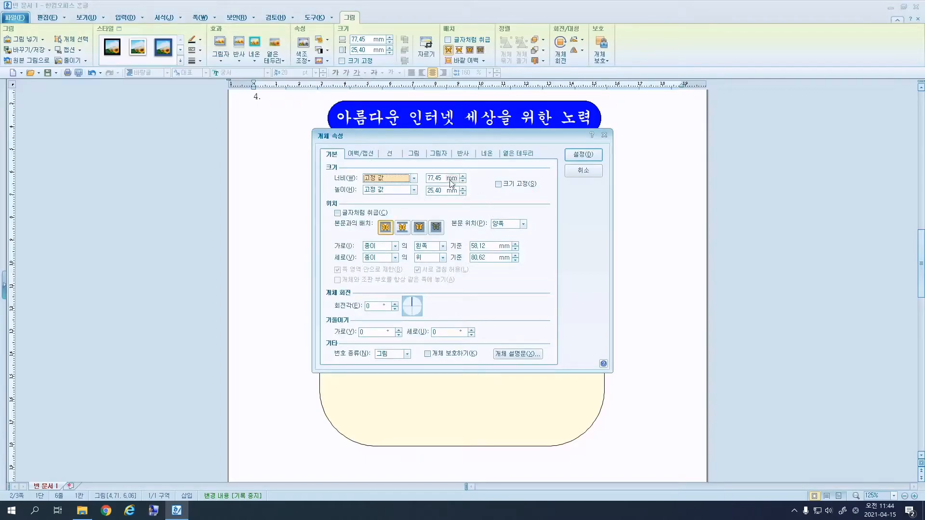
pyautogui.doubleClick(435, 178)
pyautogui.write('40')
pyautogui.press('Tab')
pyautogui.write('30')
pyautogui.click(515, 184)
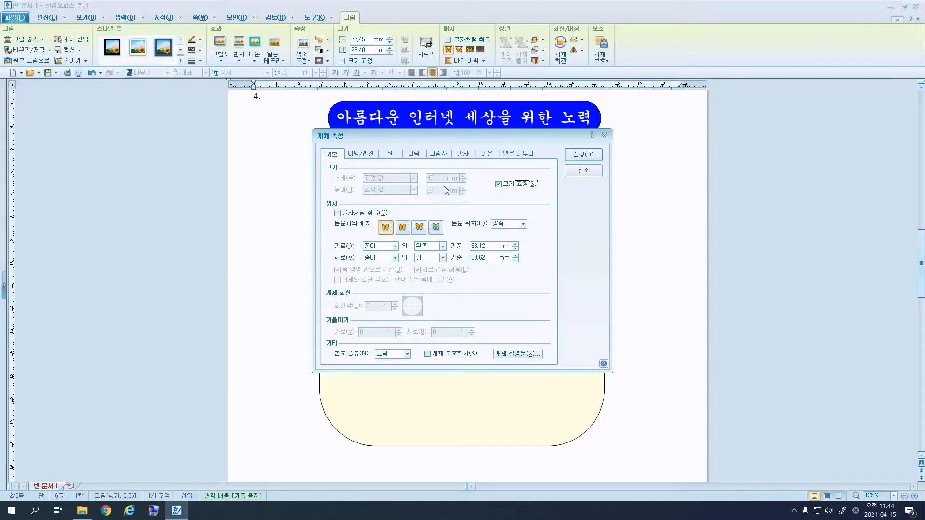
pyautogui.click(414, 153)
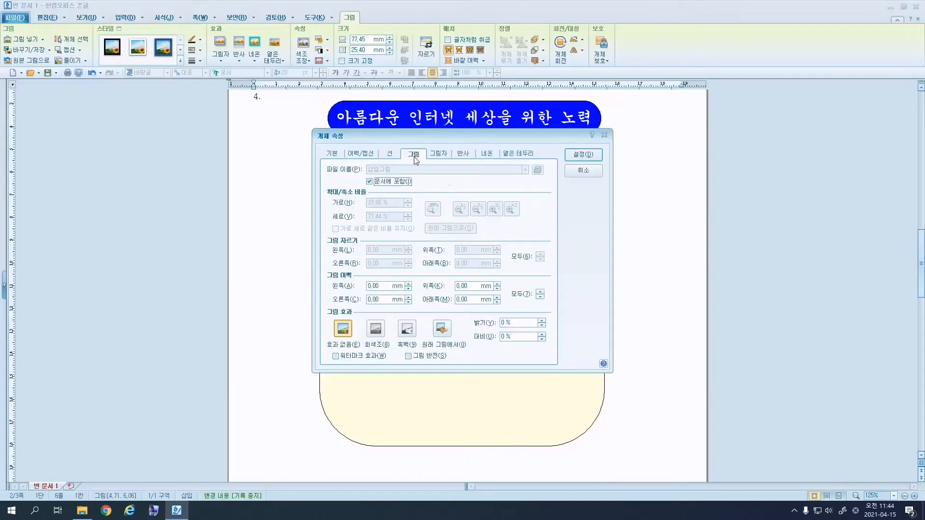
pyautogui.click(375, 335)
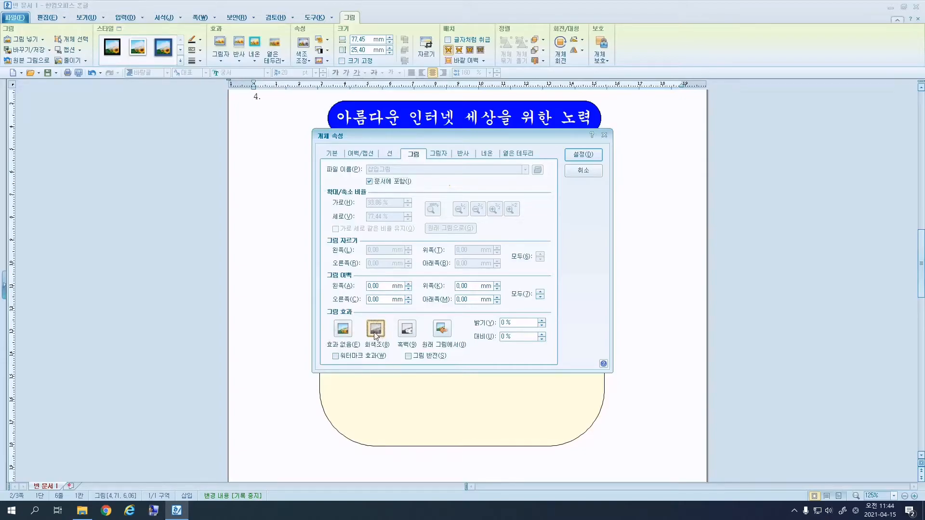
pyautogui.click(587, 155)
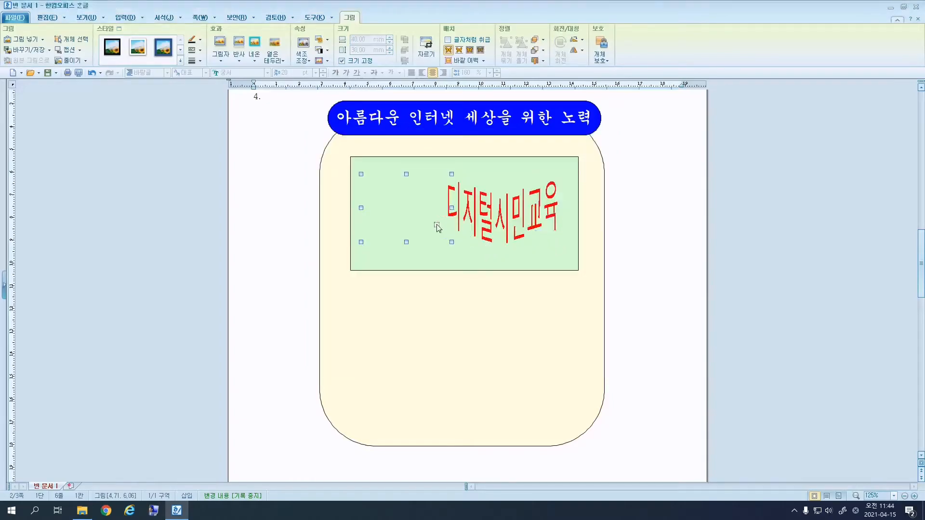
# Set the logo in front of text and arrange it left of the WordArt.
pyautogui.rightClick(437, 227)
pyautogui.click(455, 232)
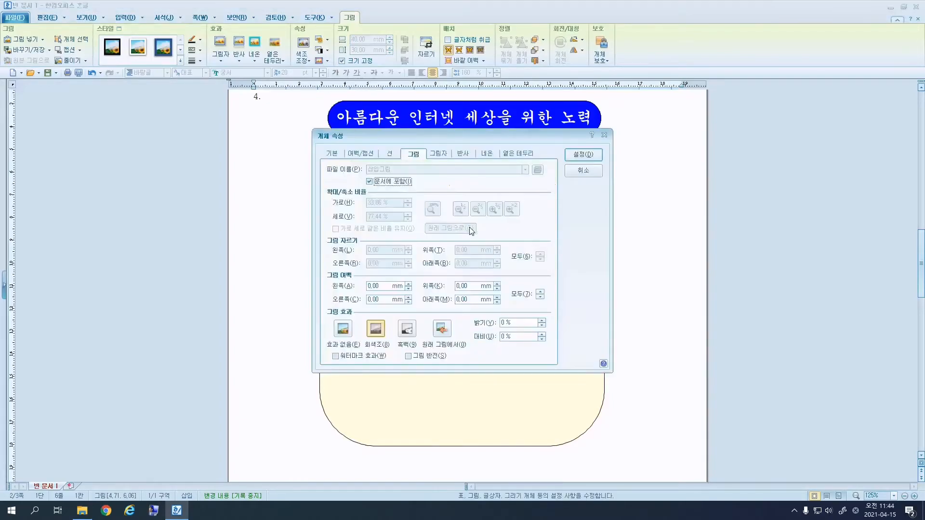
pyautogui.click(338, 154)
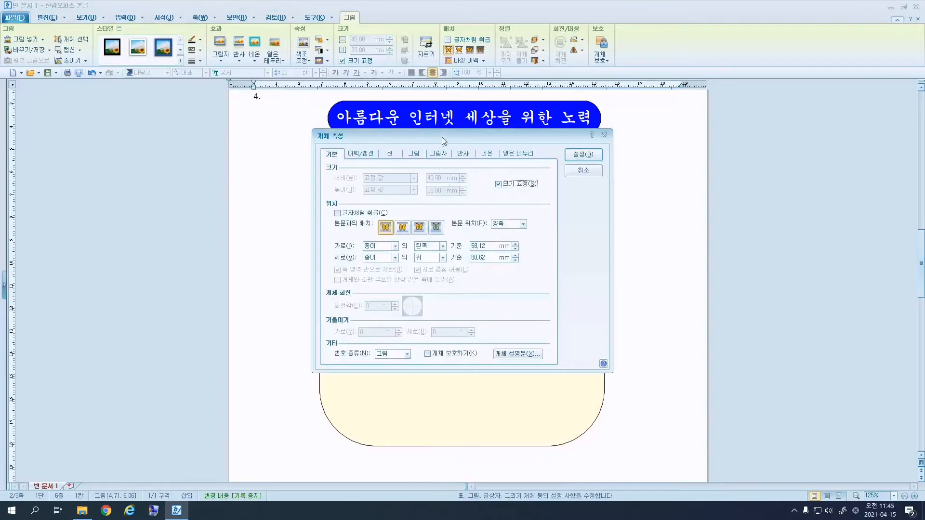
pyautogui.click(418, 228)
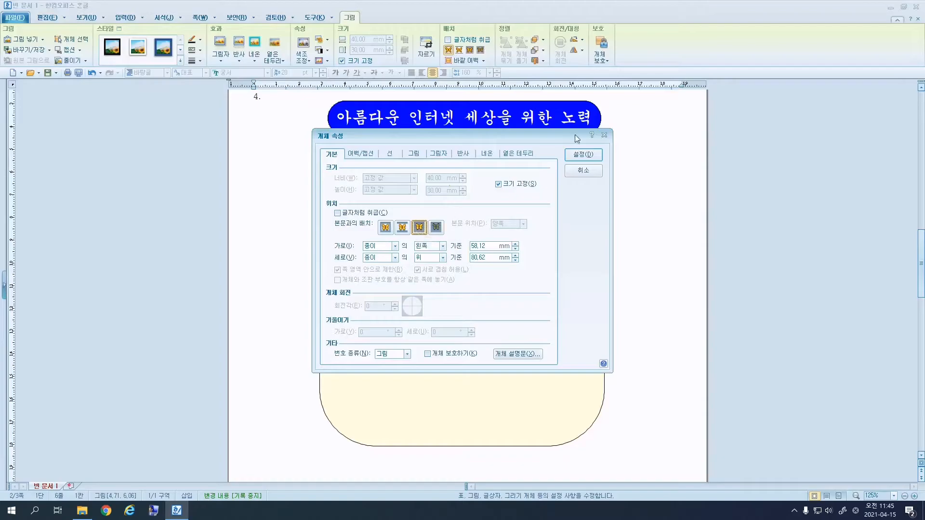
pyautogui.click(583, 155)
pyautogui.moveTo(401, 221); pyautogui.dragTo(403, 224)
pyautogui.moveTo(479, 226); pyautogui.dragTo(493, 222)
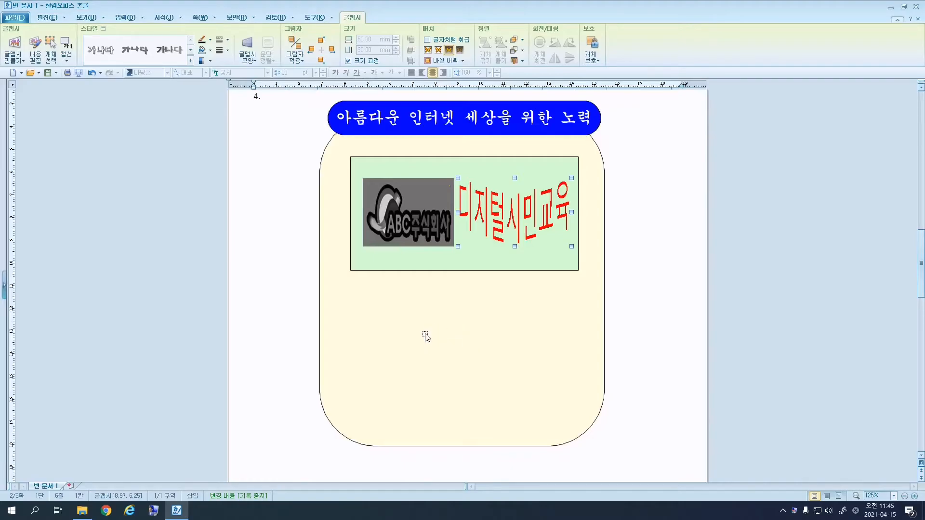
# Draw a small rectangle below the green box and lock its size at 10×15 mm.
pyautogui.click(126, 18)
pyautogui.click(82, 40)
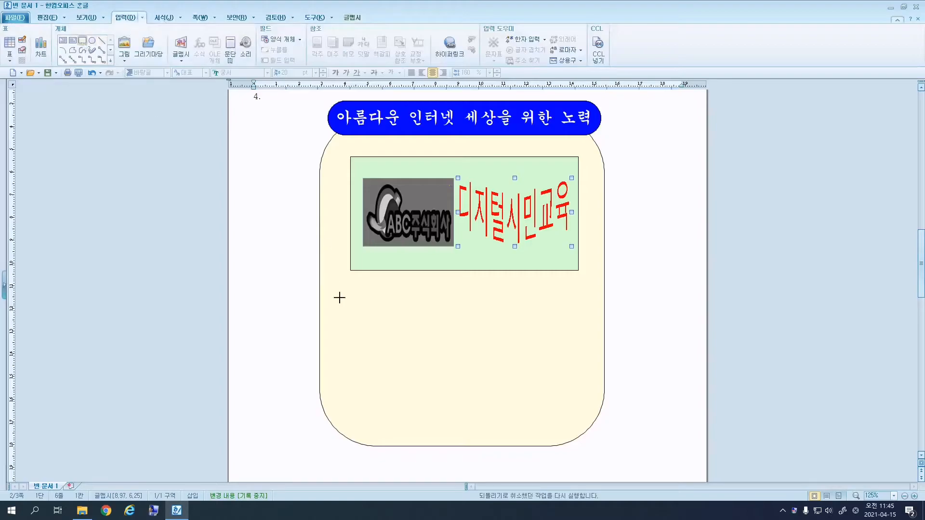
pyautogui.moveTo(335, 286); pyautogui.dragTo(351, 314)
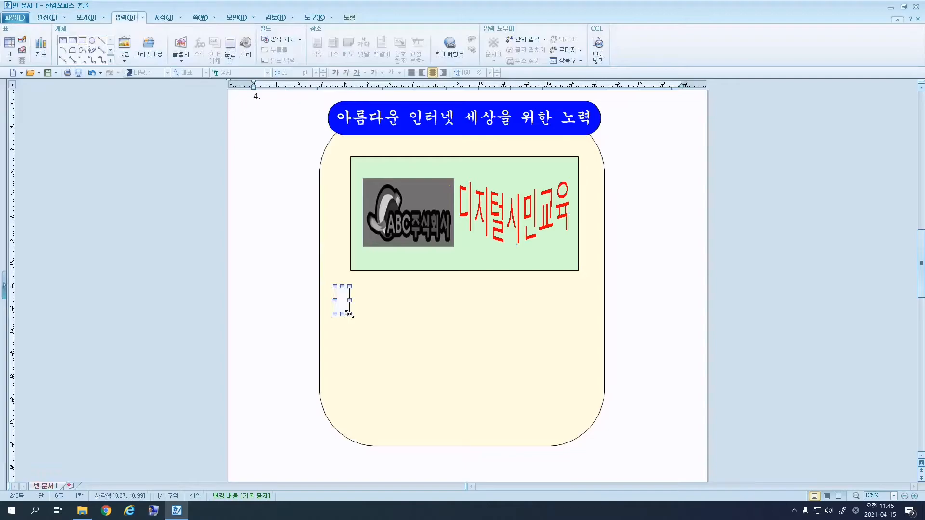
pyautogui.rightClick(350, 314)
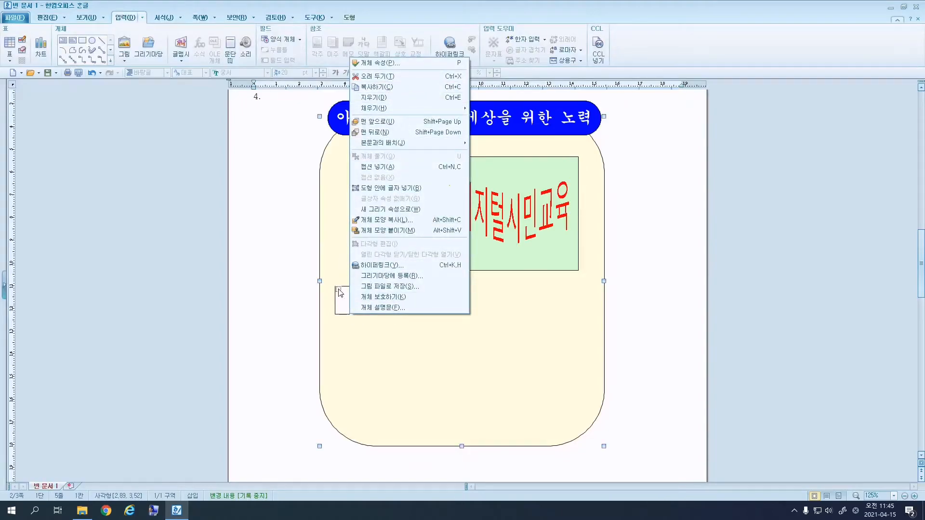
pyautogui.press('p')
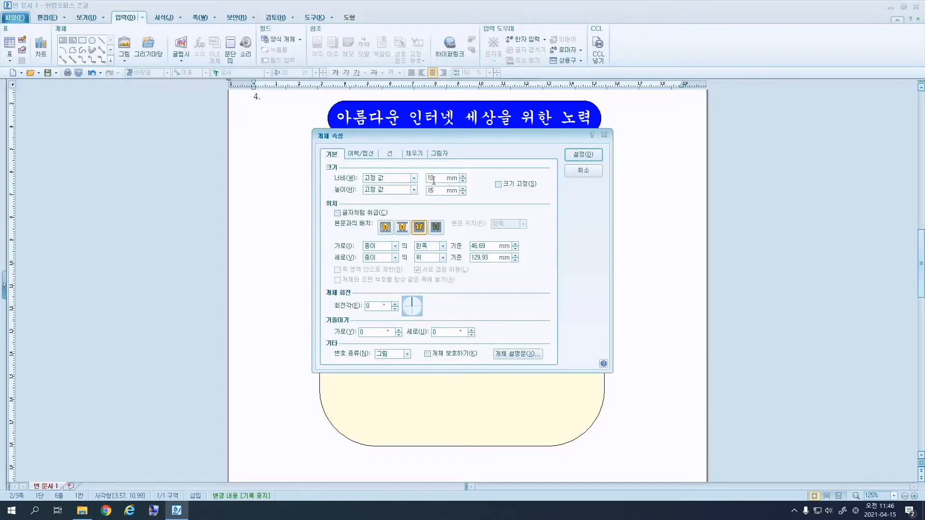
pyautogui.click(504, 186)
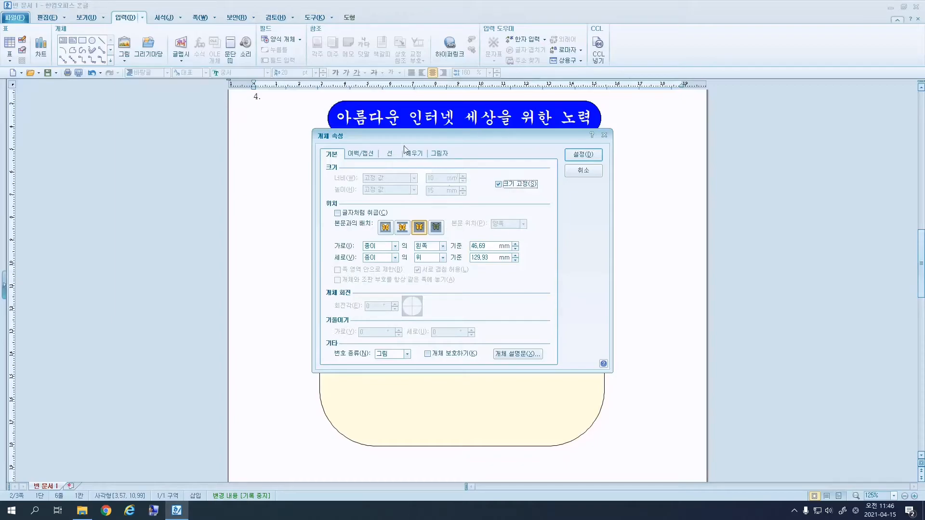
# Fill the small rectangle with light purple.
pyautogui.moveTo(412, 137); pyautogui.dragTo(540, 213)
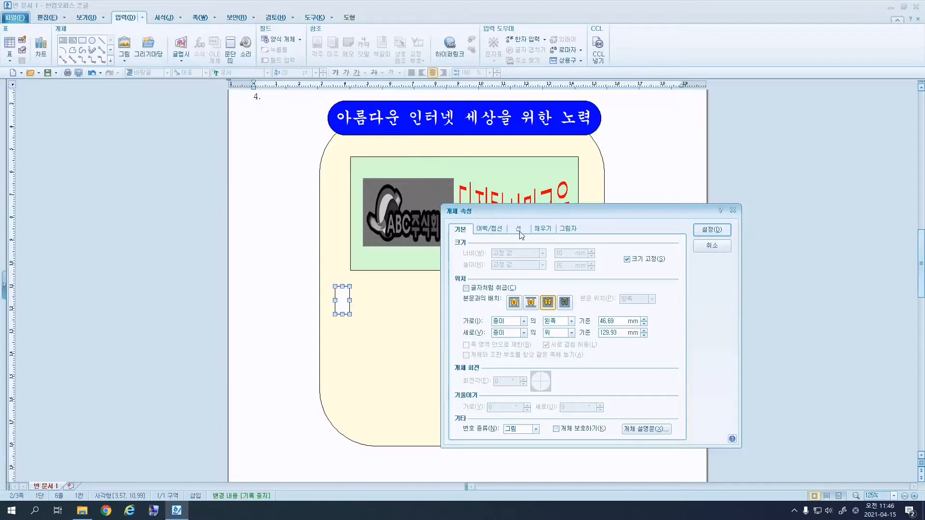
pyautogui.click(543, 230)
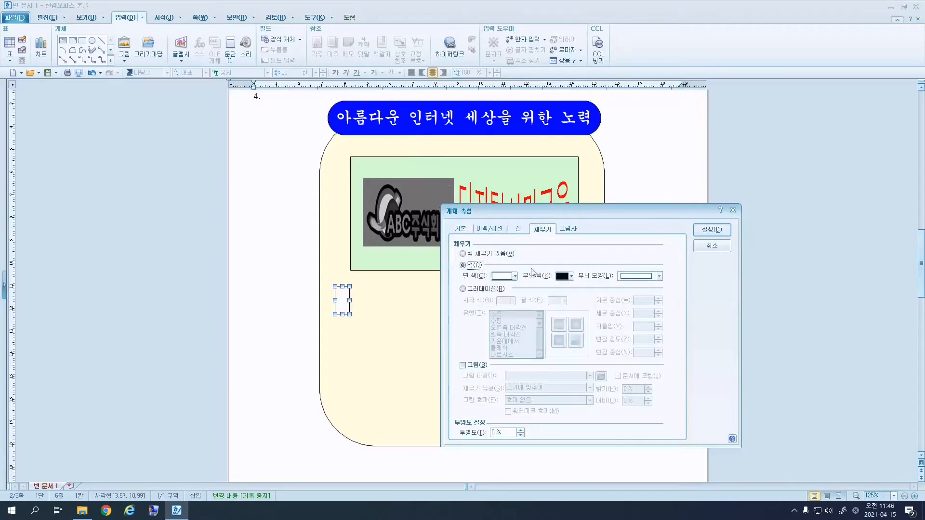
pyautogui.click(516, 276)
pyautogui.click(557, 310)
pyautogui.click(715, 230)
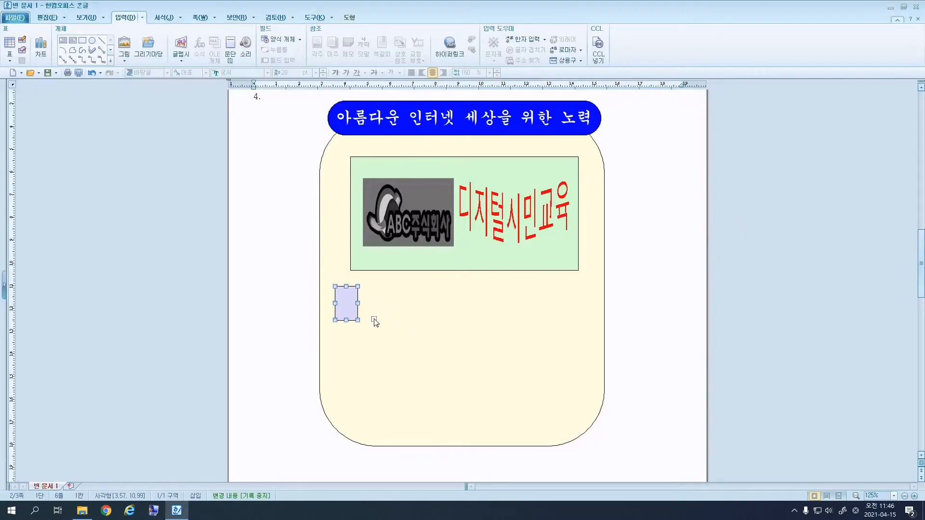
# Give the lavender rectangle 둥근 모양 rounded corners in its line settings.
pyautogui.rightClick(352, 295)
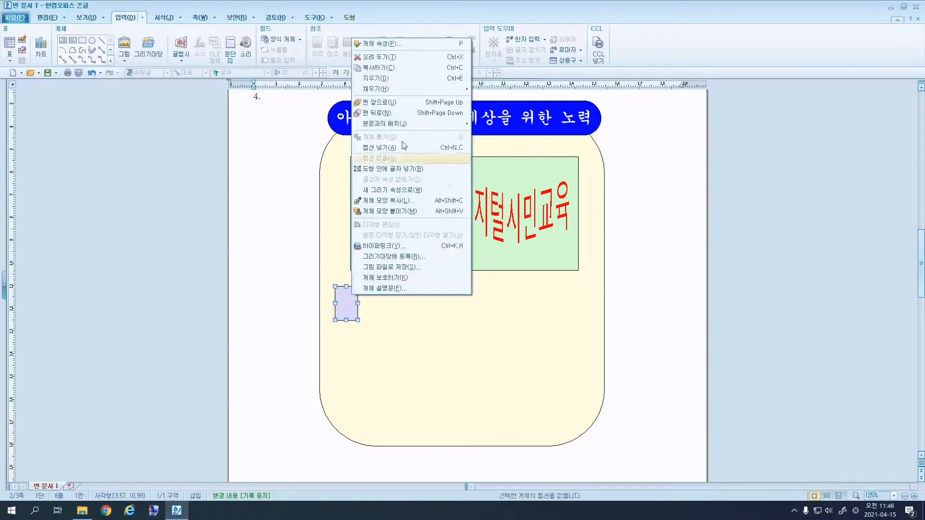
pyautogui.click(389, 45)
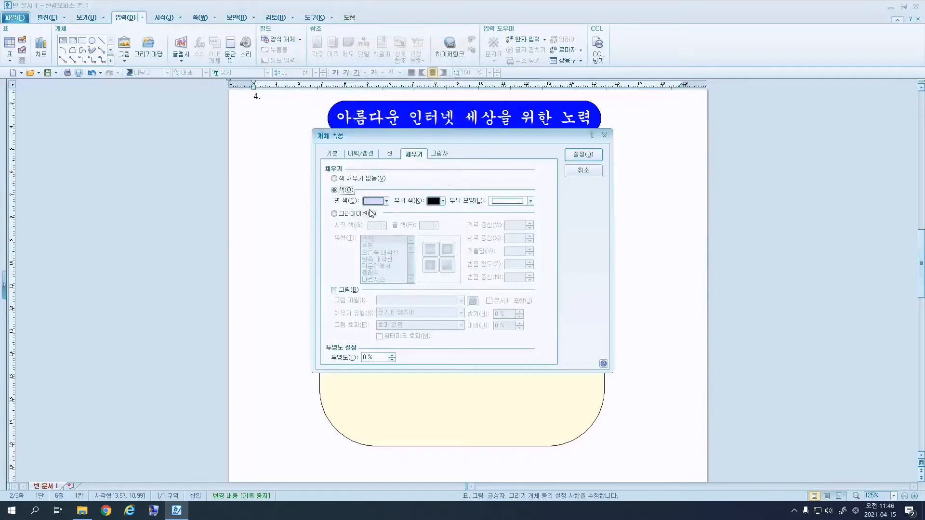
pyautogui.click(392, 155)
pyautogui.click(377, 260)
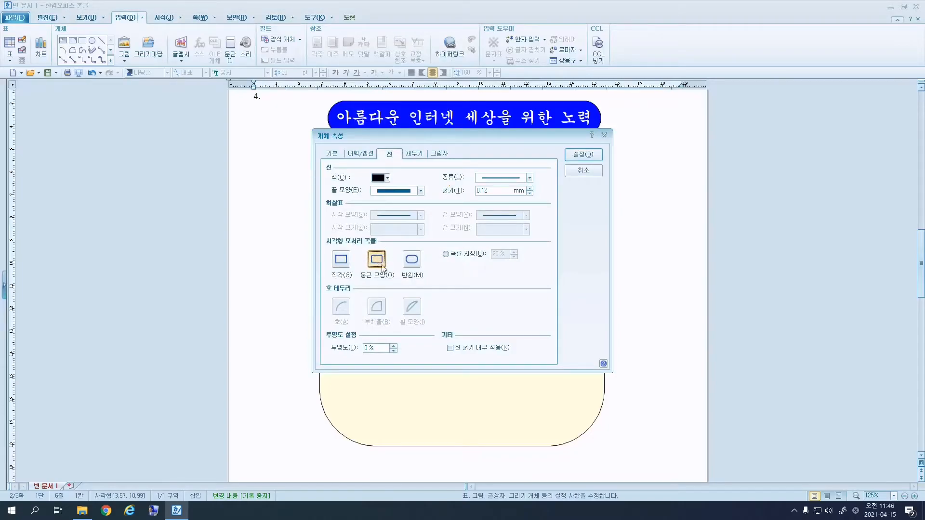
pyautogui.click(574, 156)
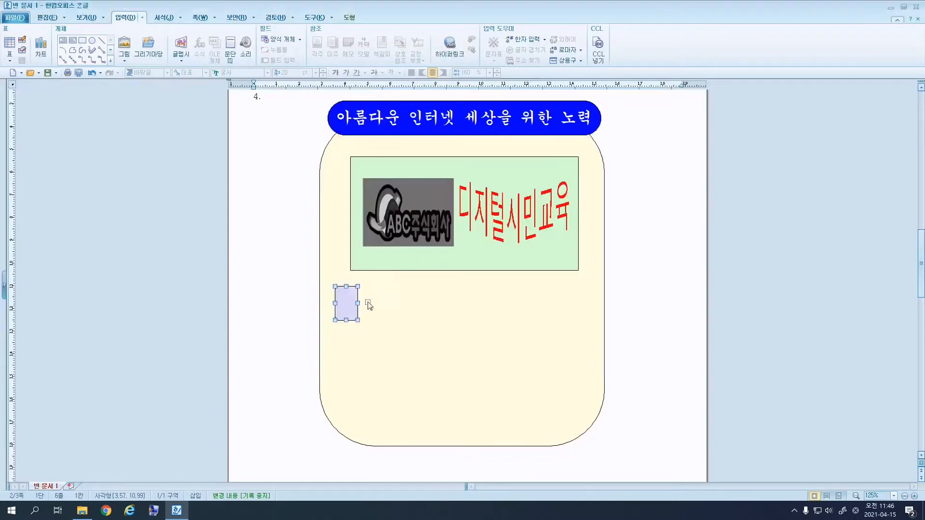
# Nudge the lavender shape up and draw a white-filled rectangle over it.
pyautogui.moveTo(351, 310); pyautogui.dragTo(352, 305)
pyautogui.click(82, 39)
pyautogui.moveTo(336, 291); pyautogui.dragTo(382, 309)
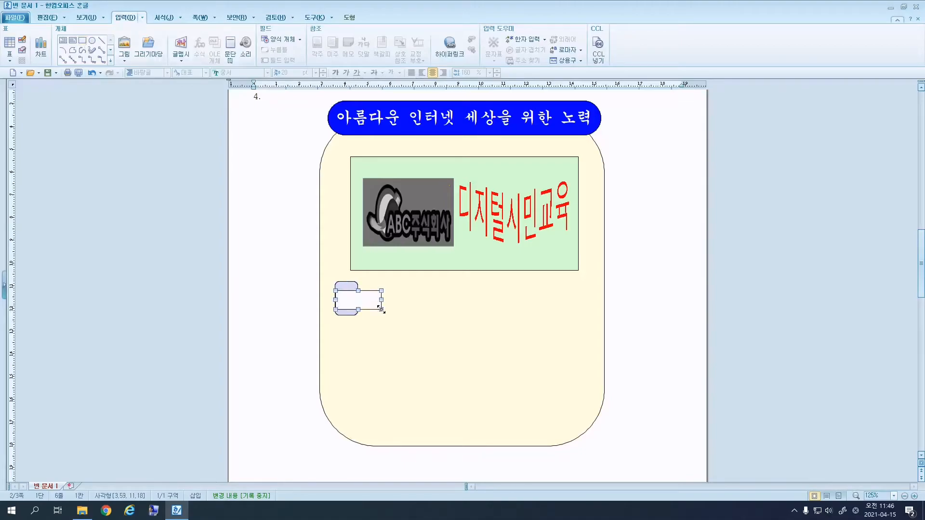
pyautogui.doubleClick(371, 305)
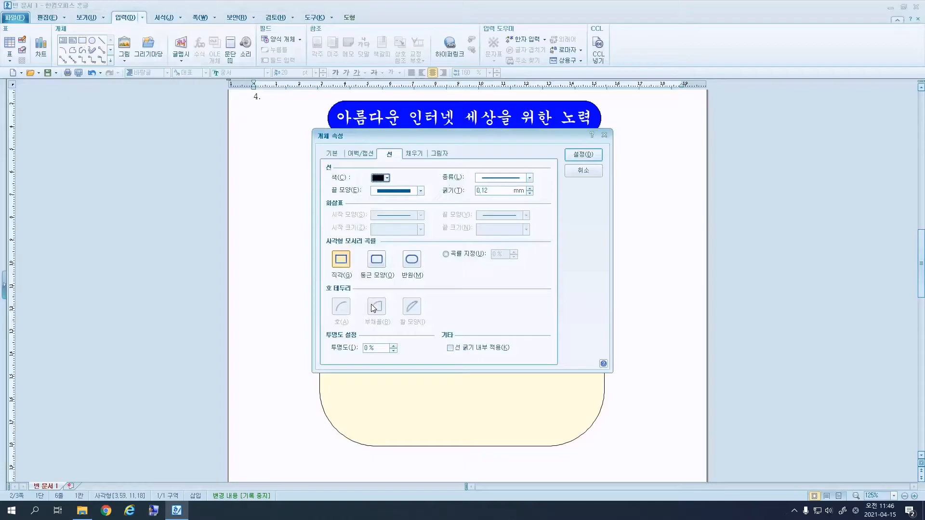
pyautogui.click(415, 153)
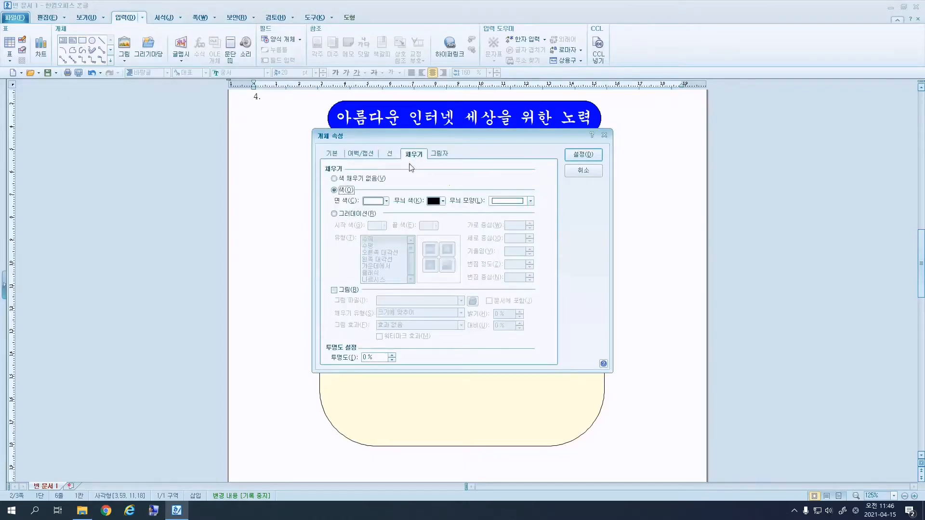
pyautogui.click(385, 201)
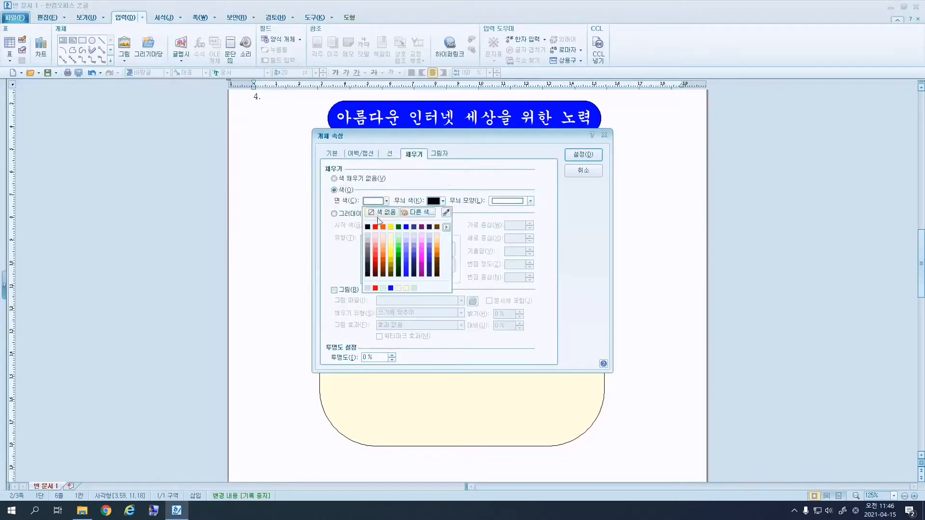
pyautogui.click(387, 202)
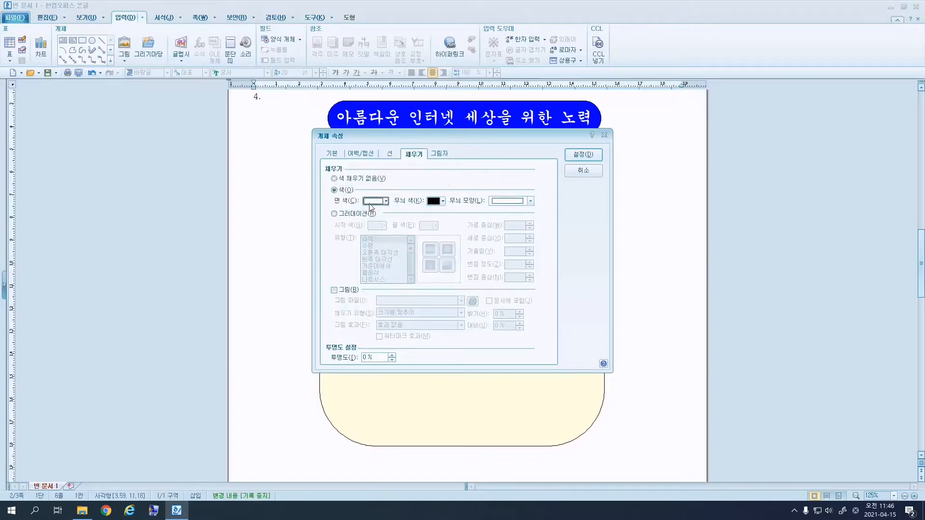
# Size the white rectangle to 15 × 12 mm, lock its size, and nudge it up.
pyautogui.click(337, 155)
pyautogui.doubleClick(441, 178)
pyautogui.write('15')
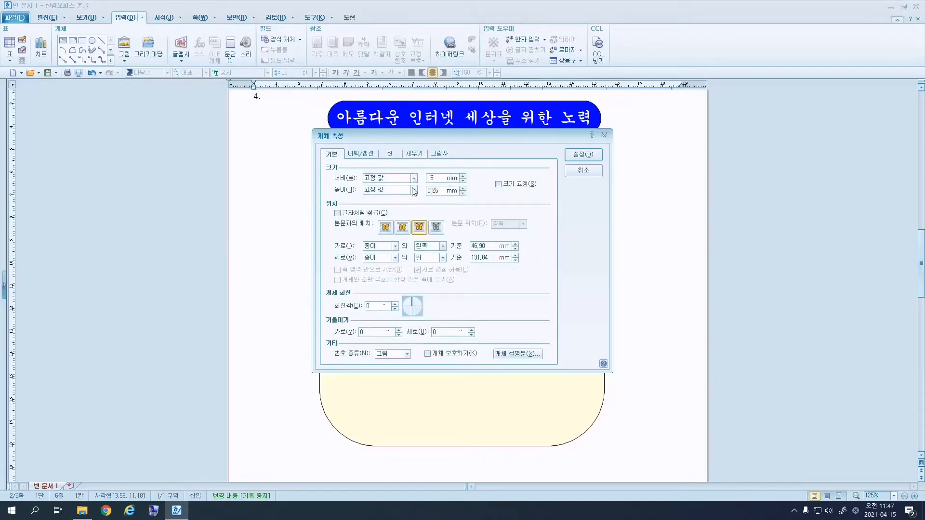
pyautogui.write('12')
pyautogui.click(501, 183)
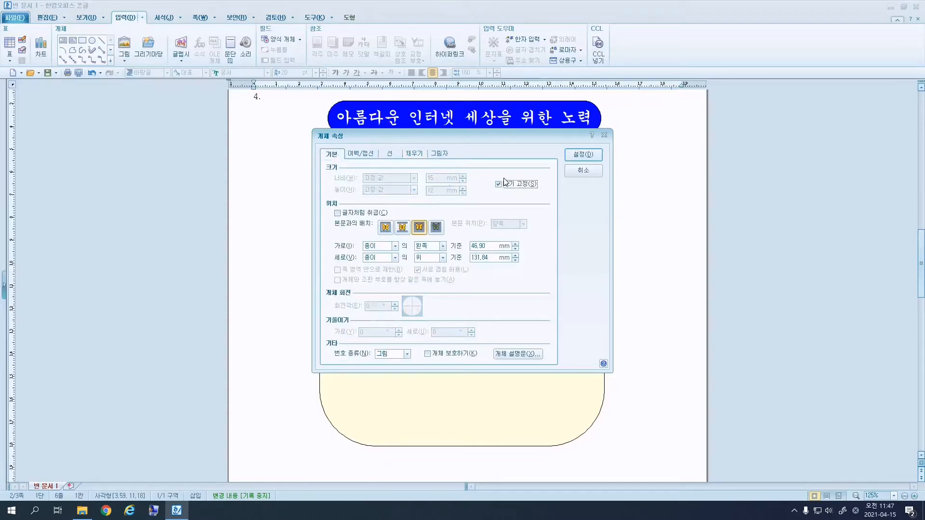
pyautogui.click(584, 154)
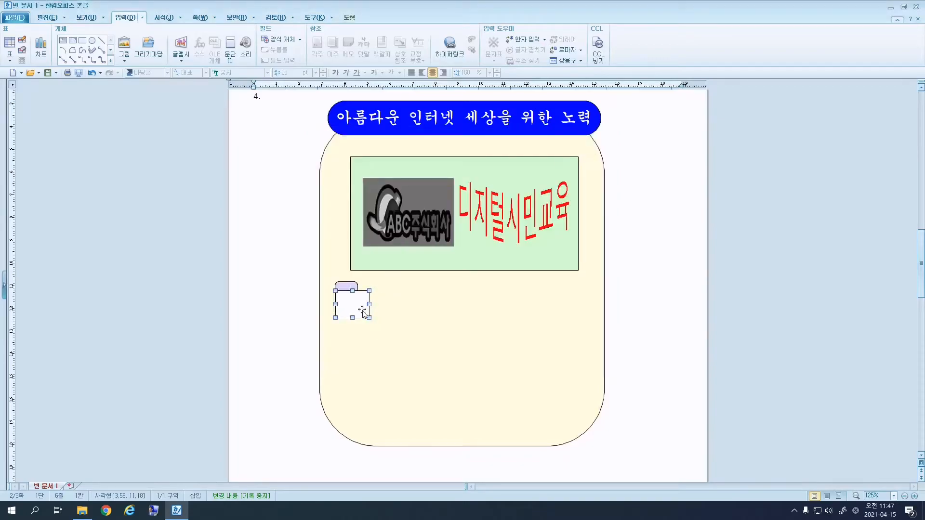
pyautogui.moveTo(366, 304); pyautogui.dragTo(366, 302)
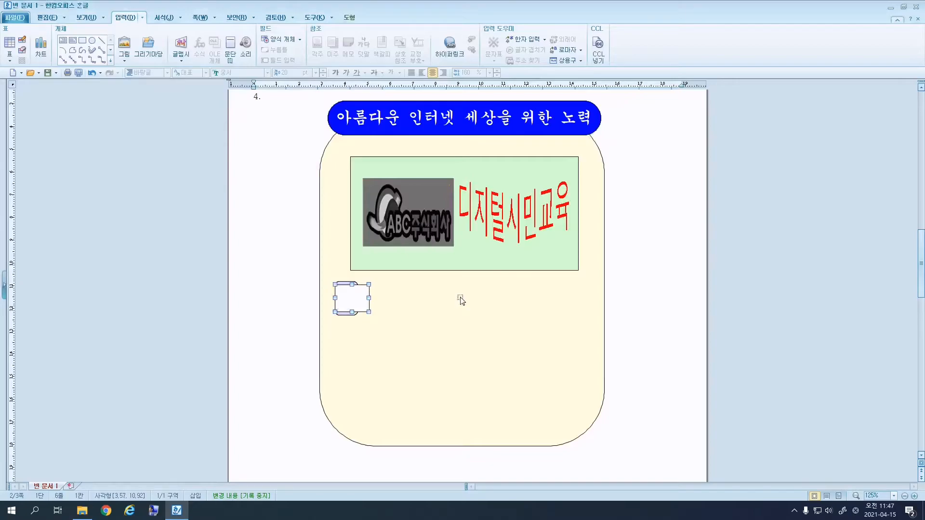
# Put the character 가 inside the white box, set in 20 pt 돋움 and centred.
pyautogui.rightClick(360, 295)
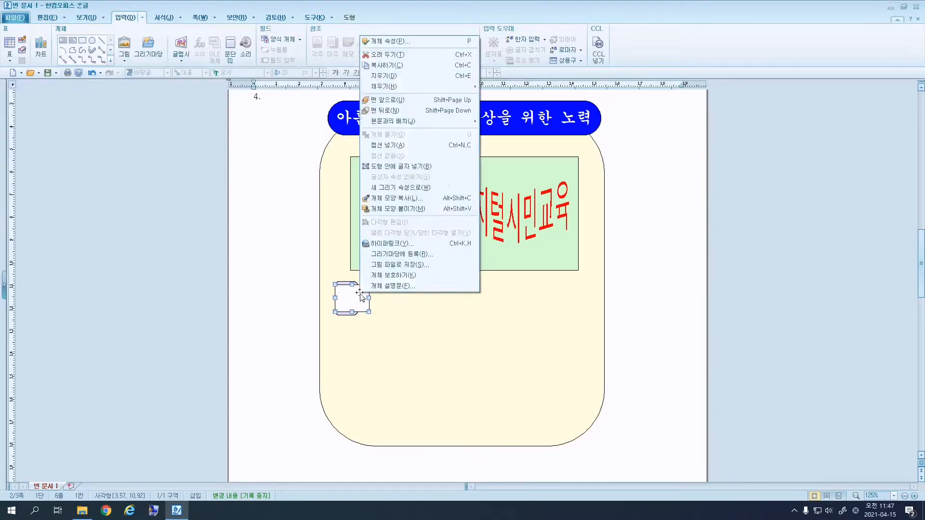
pyautogui.click(434, 167)
pyautogui.write('가')
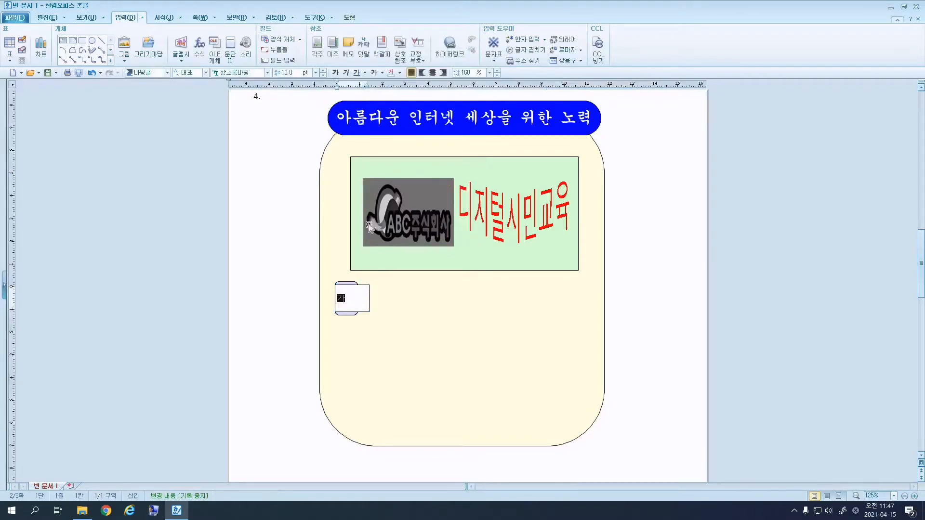
pyautogui.moveTo(348, 302); pyautogui.dragTo(337, 301)
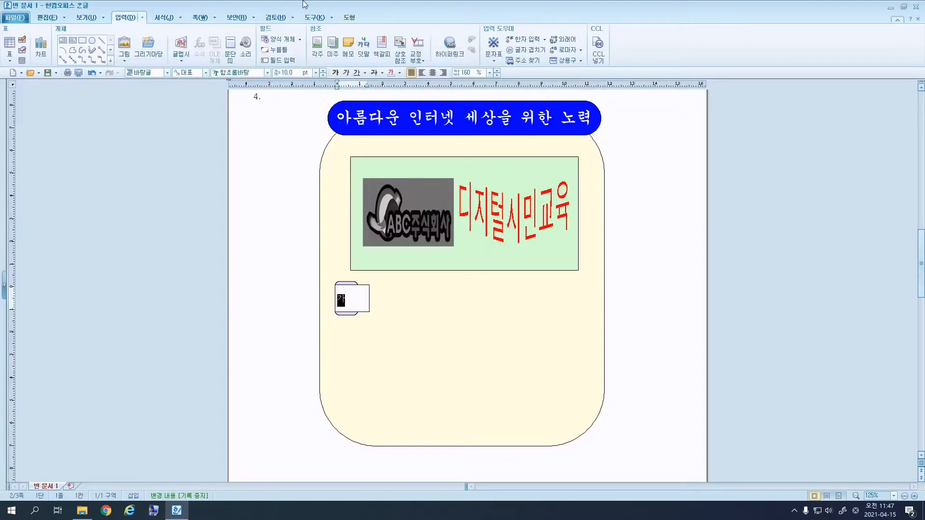
pyautogui.write('돋')
pyautogui.click(250, 87)
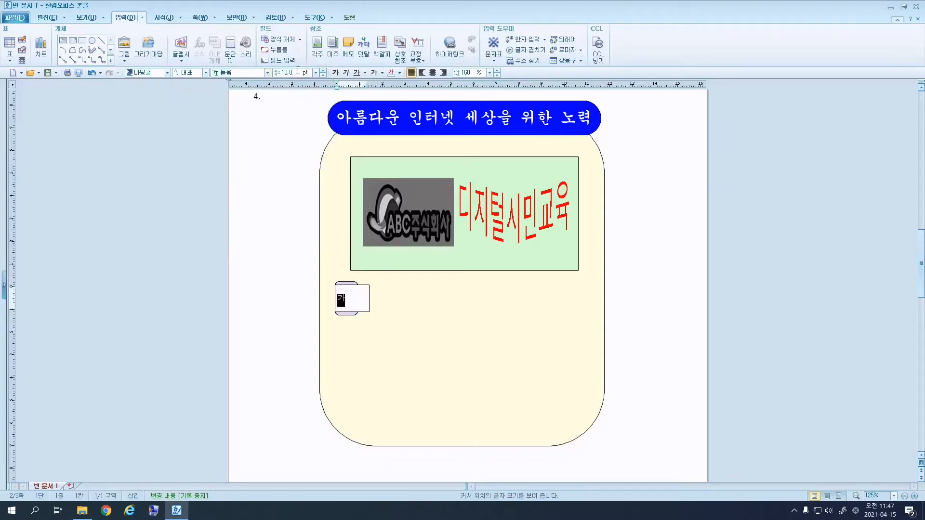
pyautogui.press('Return')
pyautogui.click(432, 72)
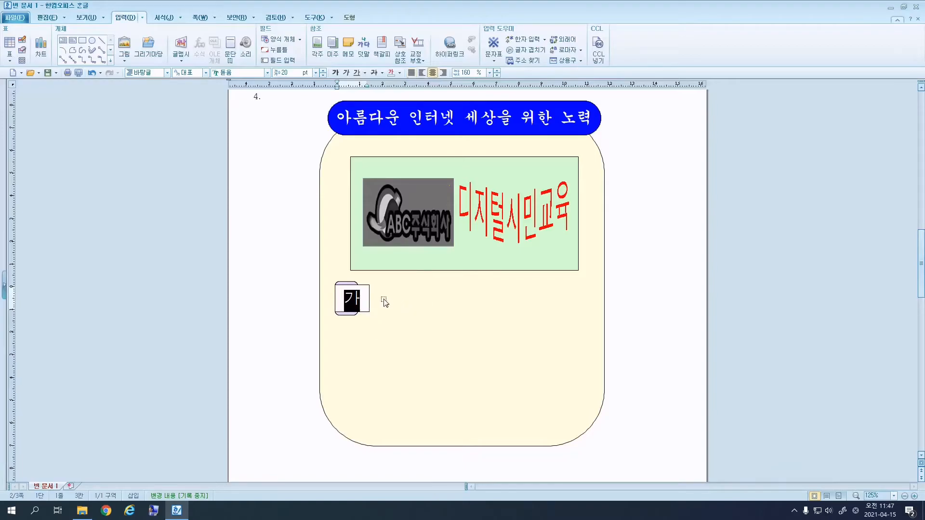
pyautogui.click(359, 299)
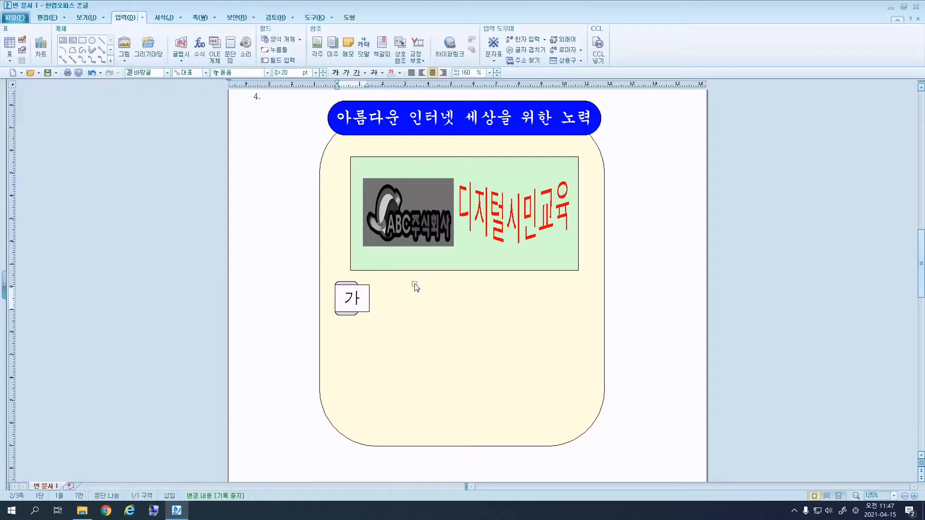
# Draw a wide text box to the right of the 가 label.
pyautogui.click(64, 45)
pyautogui.moveTo(384, 281); pyautogui.dragTo(580, 315)
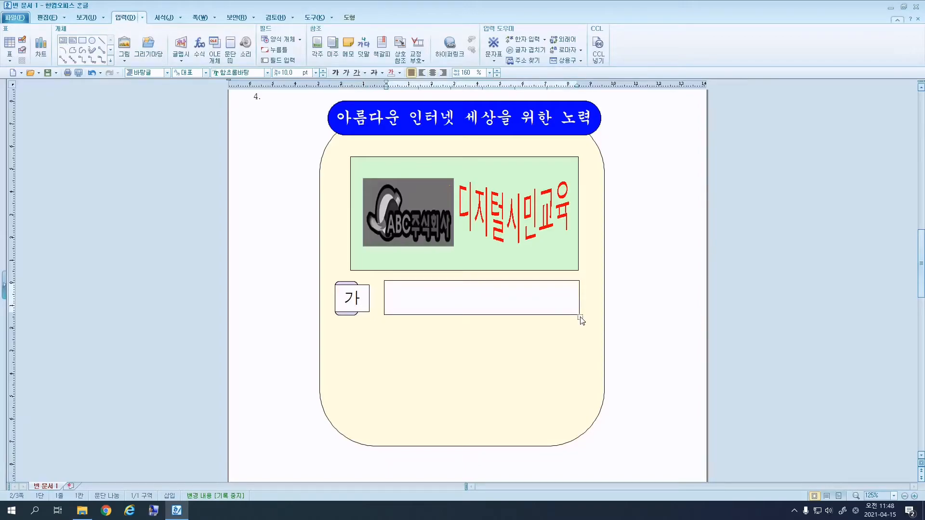
pyautogui.click(580, 316)
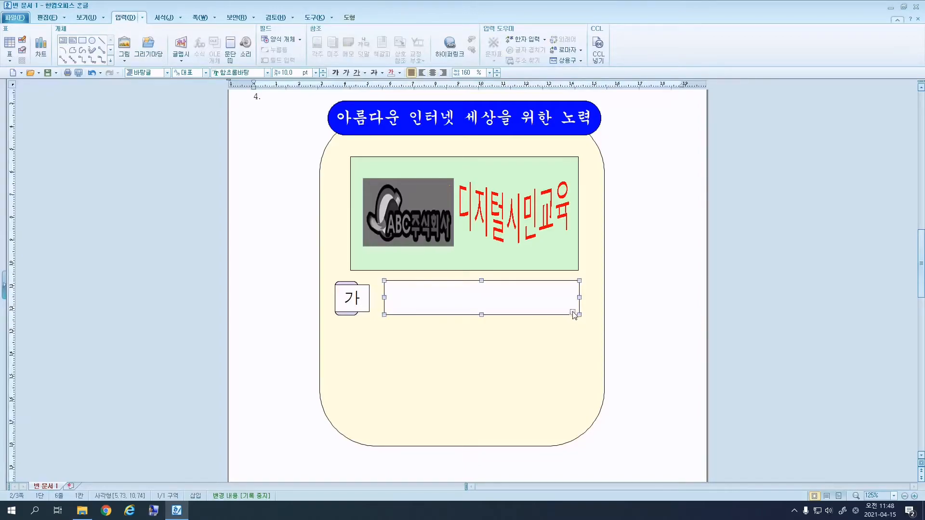
pyautogui.doubleClick(580, 321)
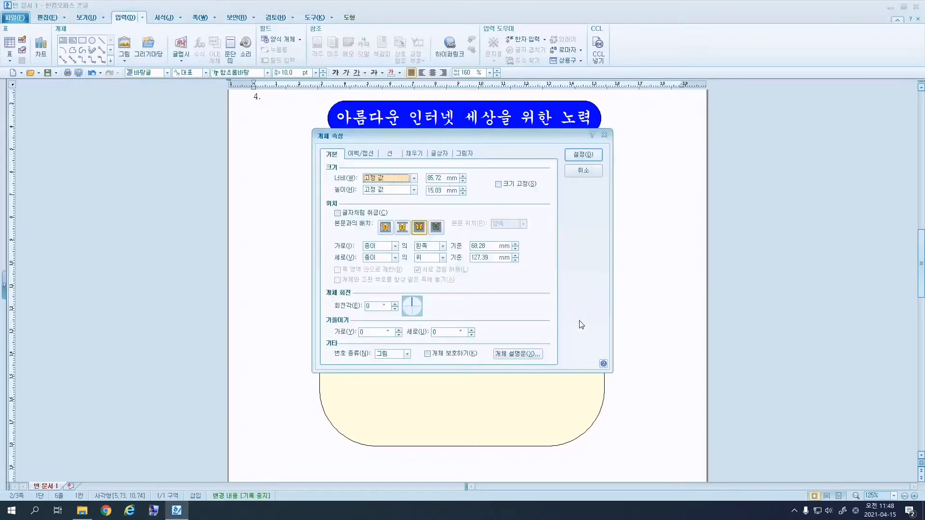
# Give the text box a dashed border and no fill colour.
pyautogui.click(390, 153)
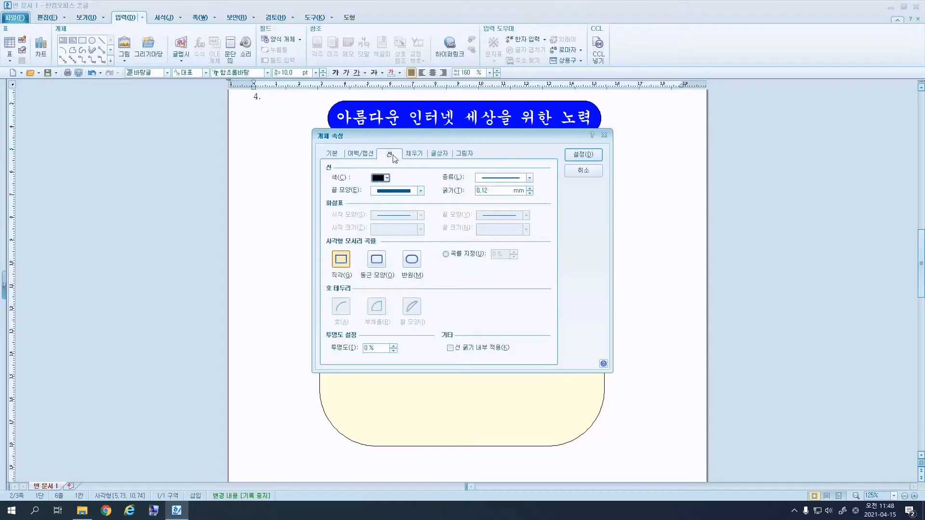
pyautogui.click(529, 177)
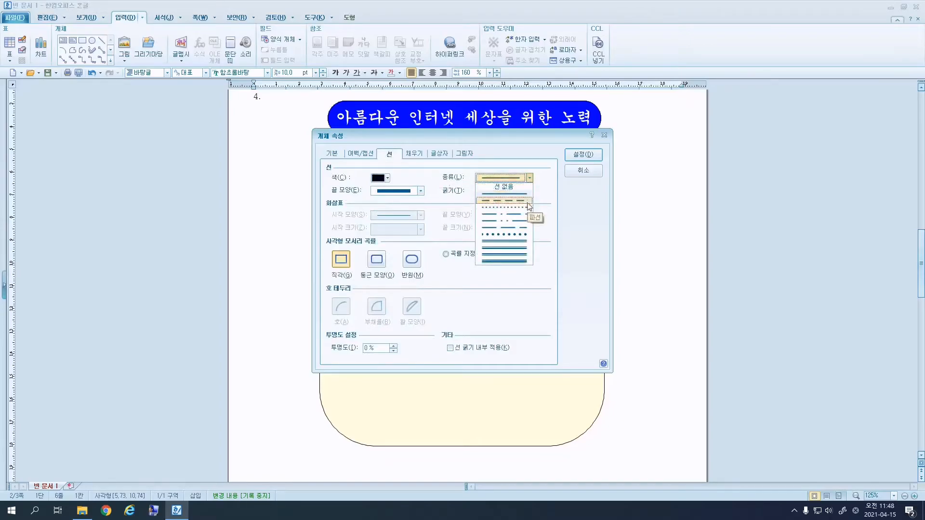
pyautogui.click(503, 200)
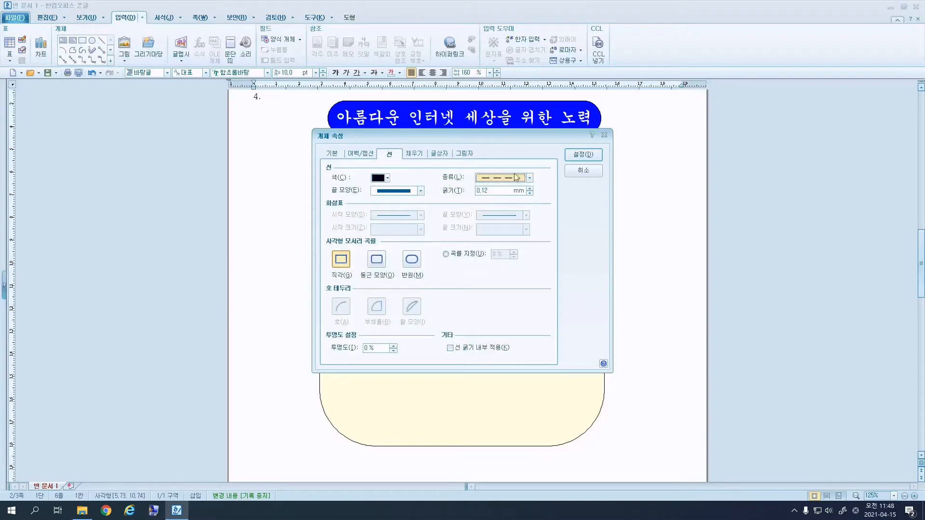
pyautogui.click(530, 177)
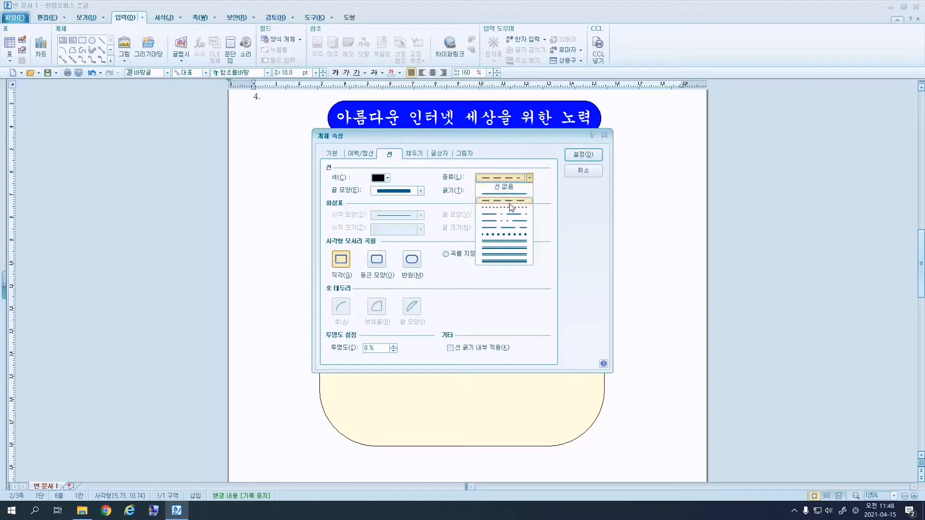
pyautogui.click(521, 203)
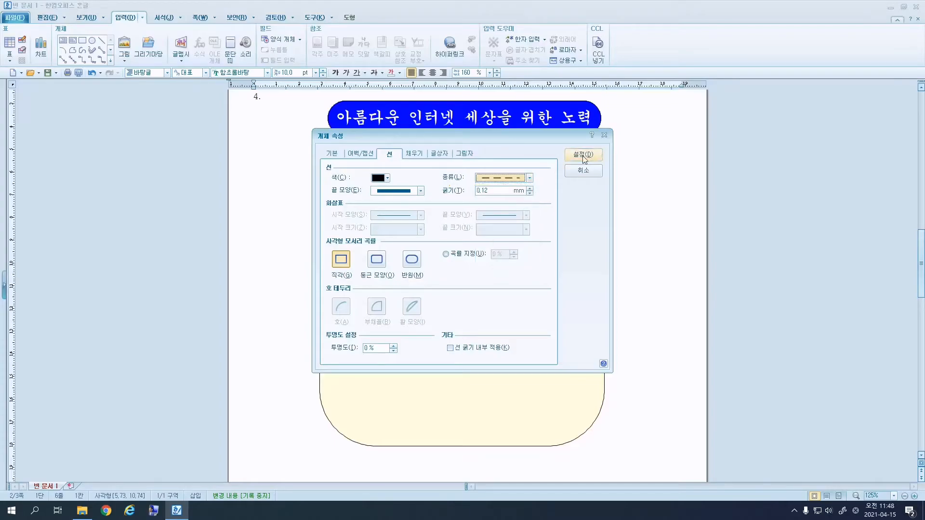
pyautogui.click(583, 156)
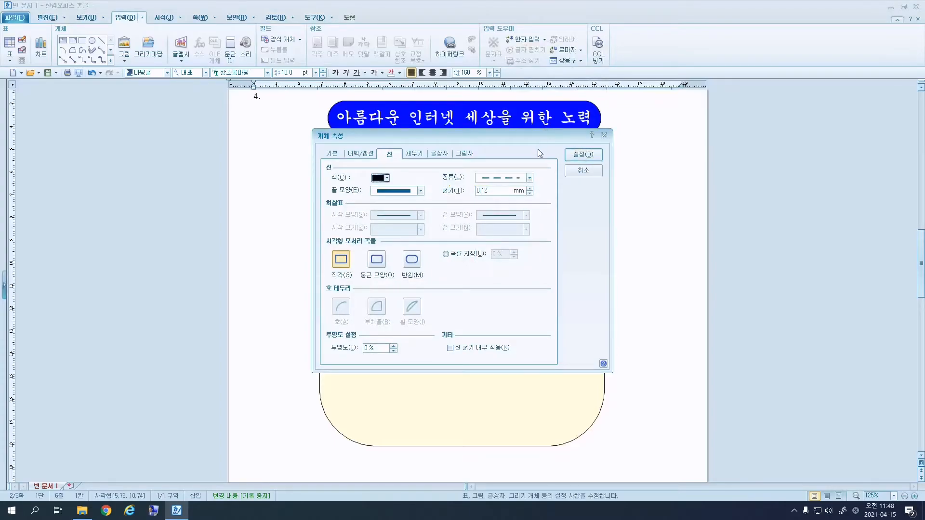
pyautogui.click(414, 154)
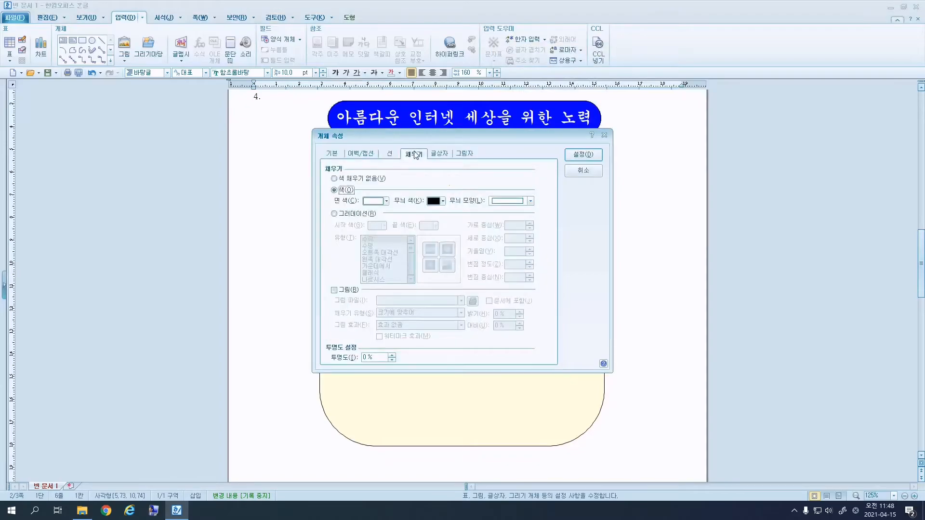
pyautogui.click(361, 180)
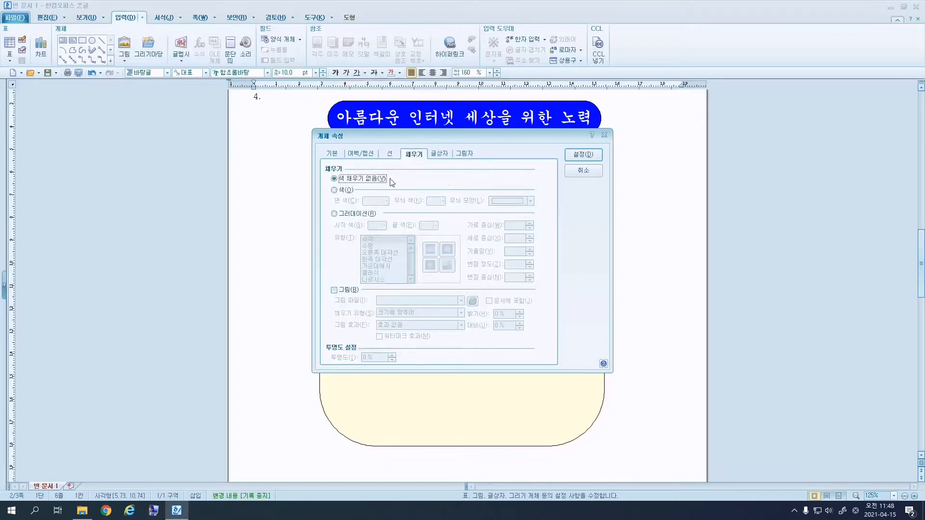
pyautogui.click(583, 154)
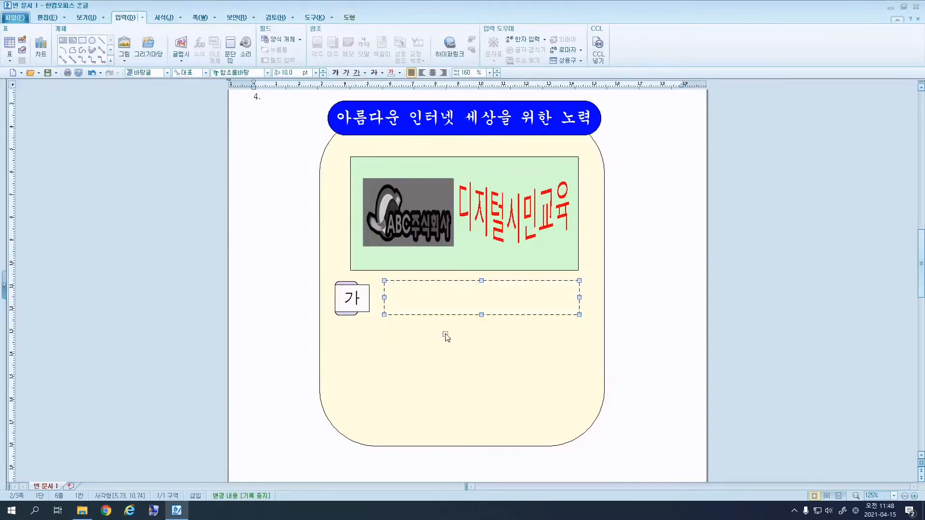
# Type '스마트폰, 인터넷 과의존 예방' into the dashed text box.
pyautogui.doubleClick(480, 301)
pyautogui.click(583, 173)
pyautogui.click(627, 328)
pyautogui.click(506, 294)
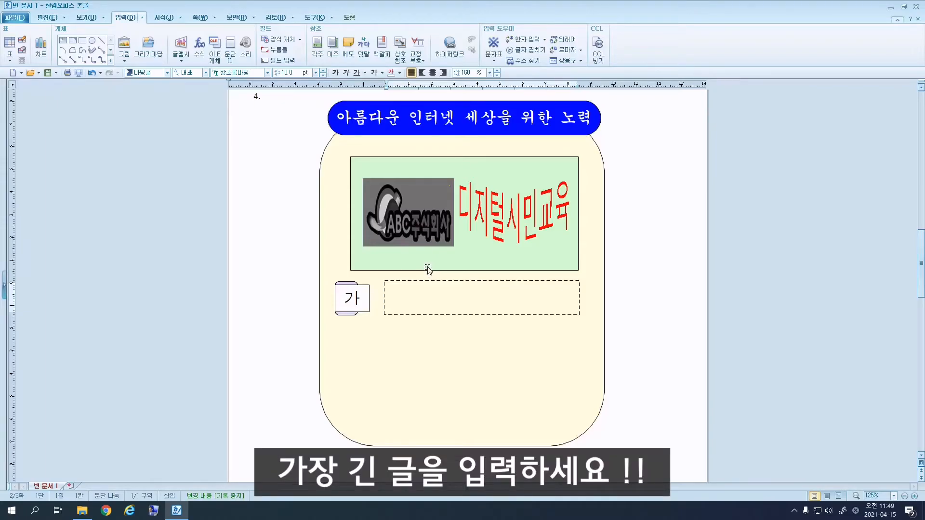
pyautogui.write('스마트폰')
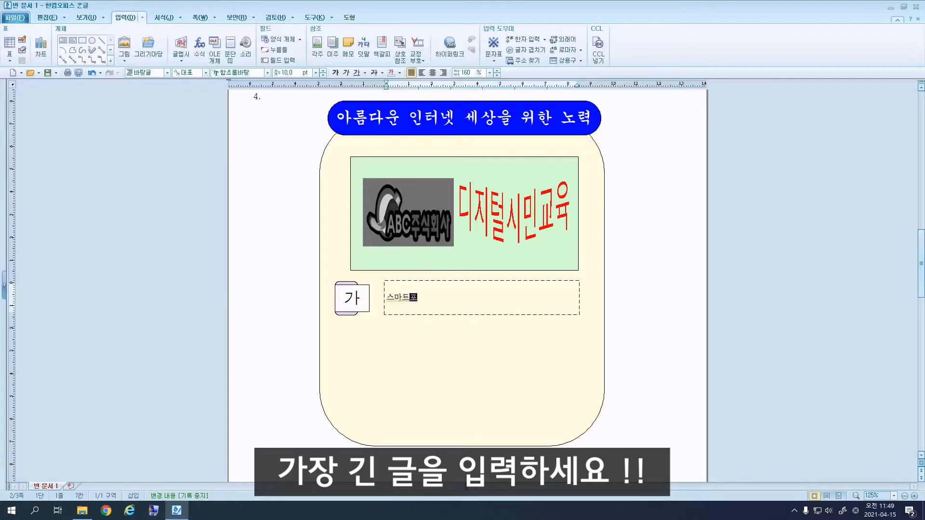
pyautogui.write(', 인터넷 과으의존 예방')
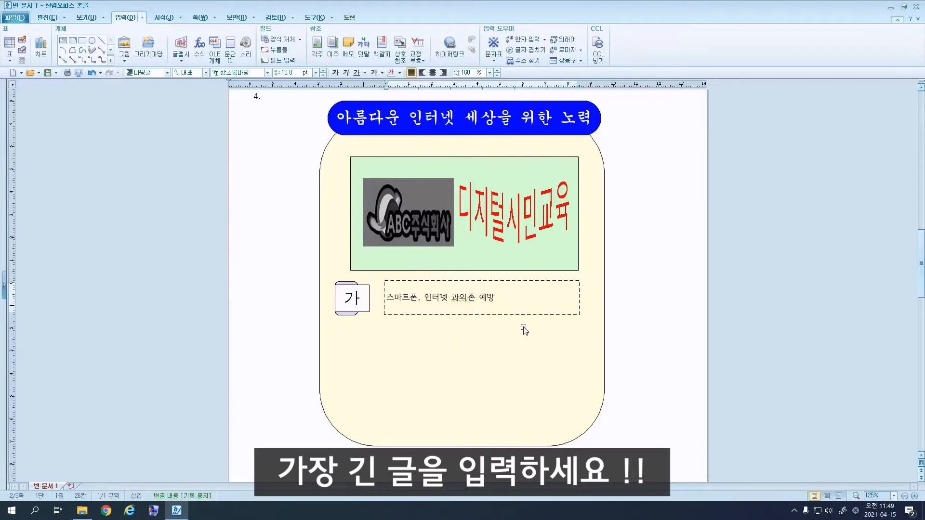
pyautogui.click(508, 305)
# Format the text box line in 18 pt 굴림.
pyautogui.hotkey('shift', 'Home')
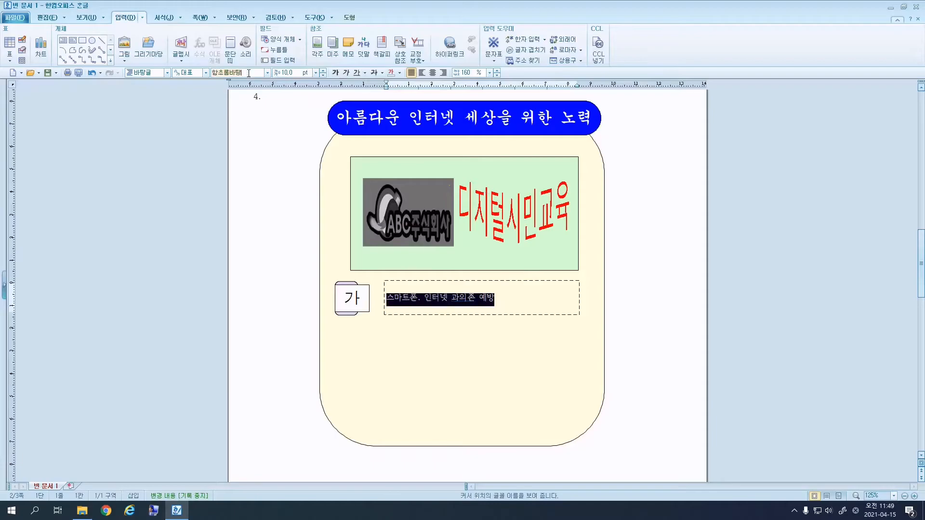
pyautogui.write('굴림')
pyautogui.press('Return')
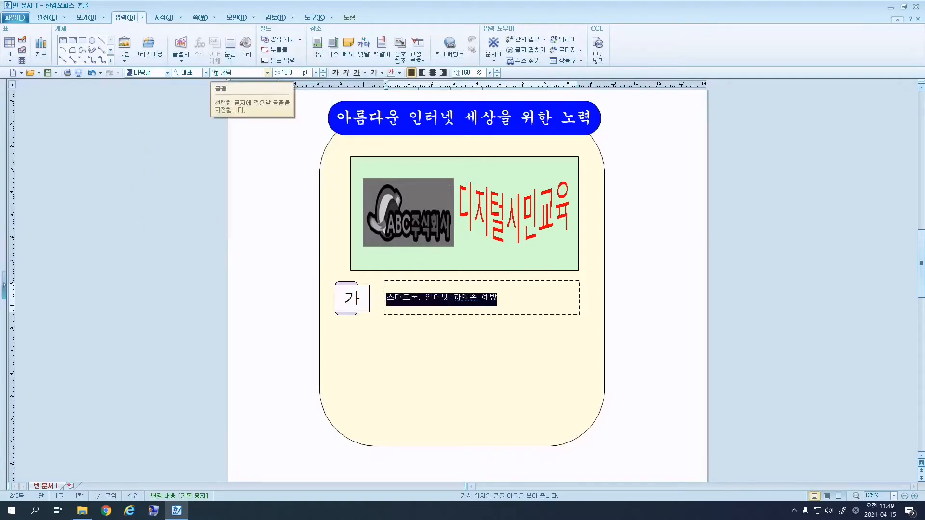
pyautogui.click(296, 73)
pyautogui.write('18')
pyautogui.press('Return')
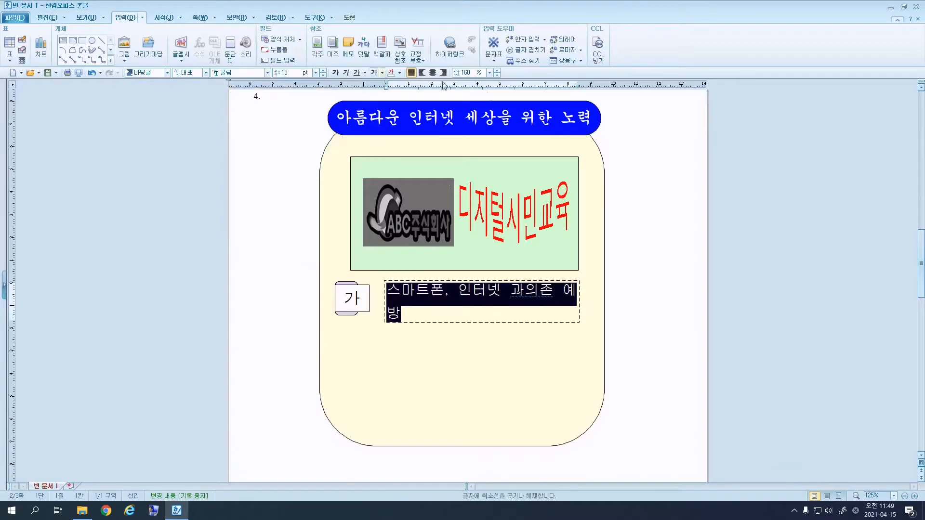
# Widen the text box so the line fits on a single line.
pyautogui.click(551, 323)
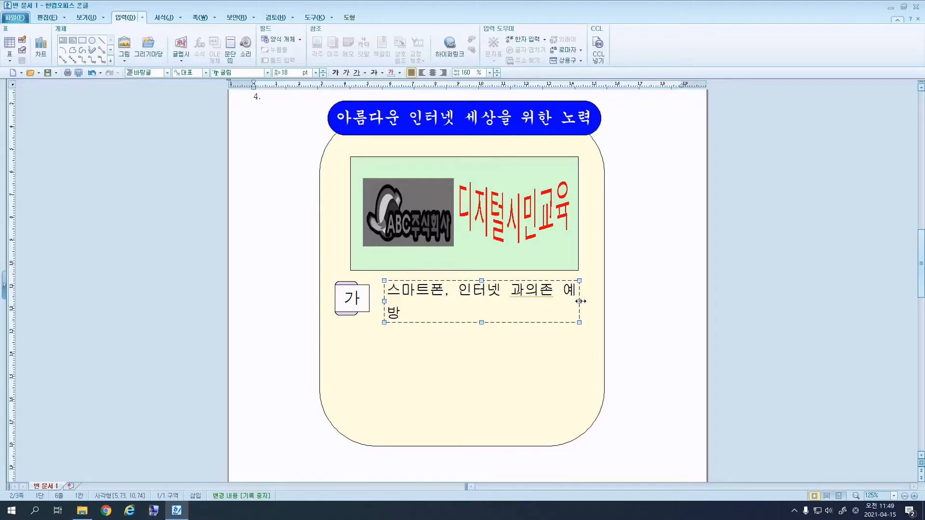
pyautogui.moveTo(587, 302); pyautogui.dragTo(593, 302)
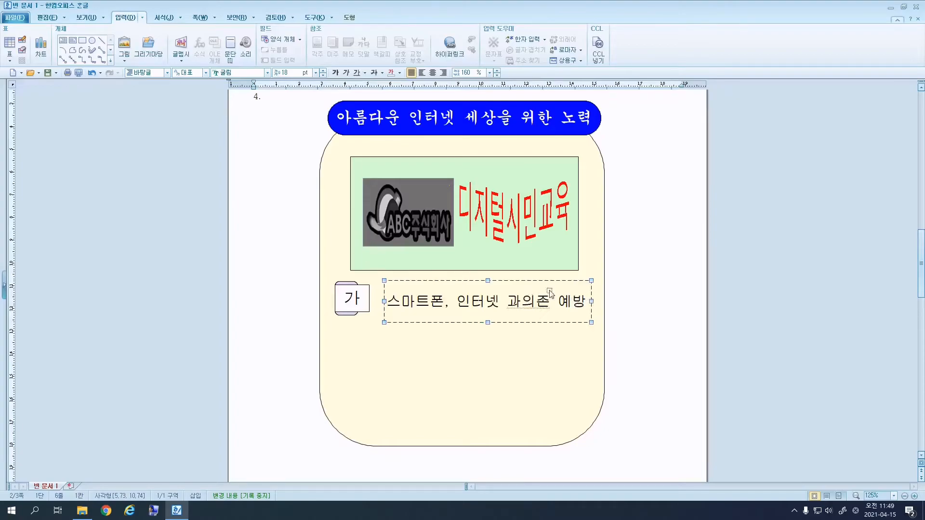
pyautogui.moveTo(384, 302); pyautogui.dragTo(379, 304)
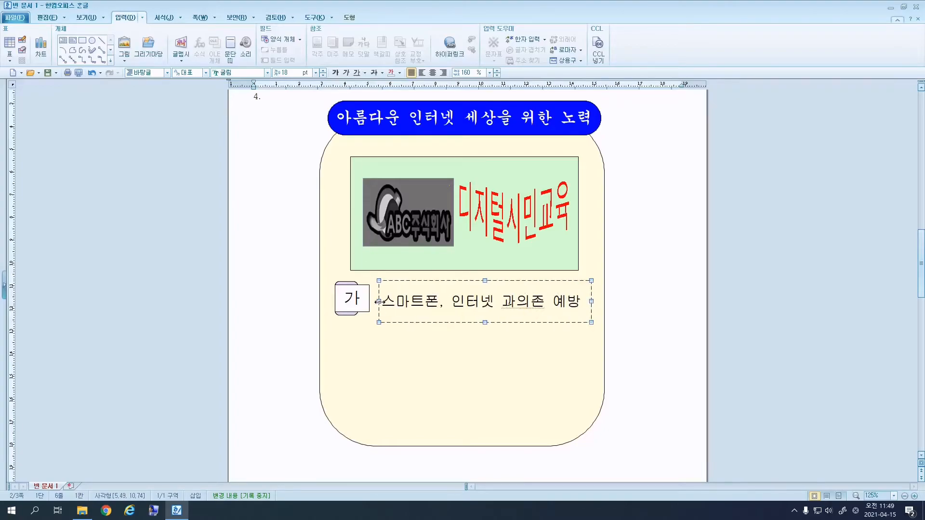
pyautogui.moveTo(485, 323); pyautogui.dragTo(484, 316)
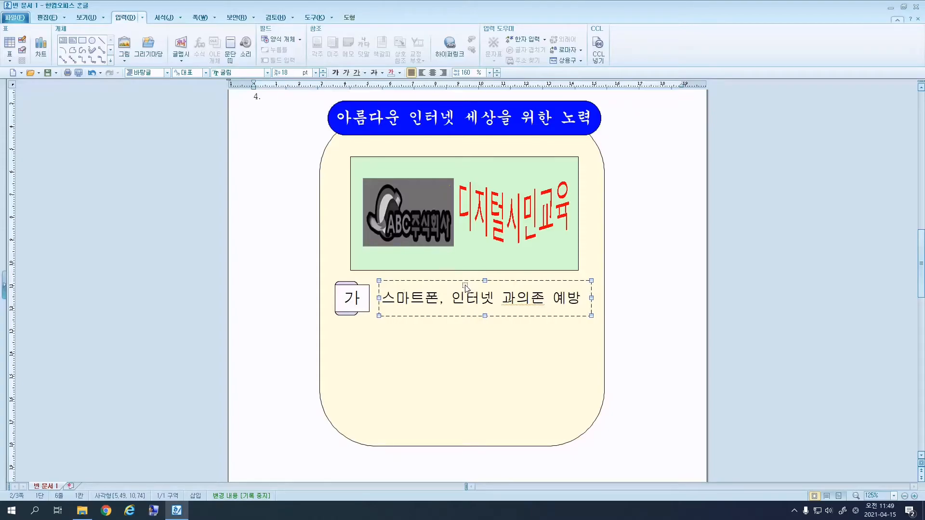
# Copy the 가 label and text box downward into two rows labelled 나 and 다.
pyautogui.click(368, 303)
pyautogui.keyDown('shift'); pyautogui.click(343, 282); pyautogui.keyUp('shift')
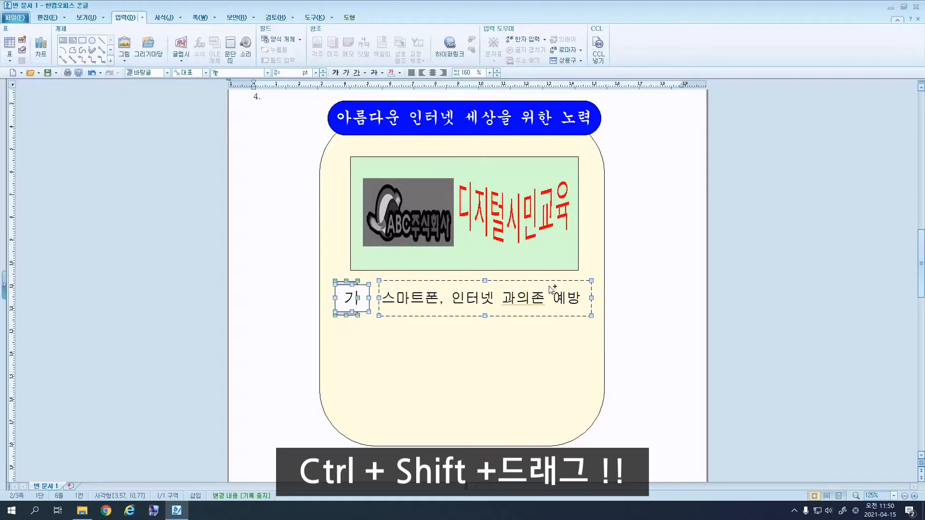
pyautogui.moveTo(551, 288); pyautogui.dragTo(549, 382)
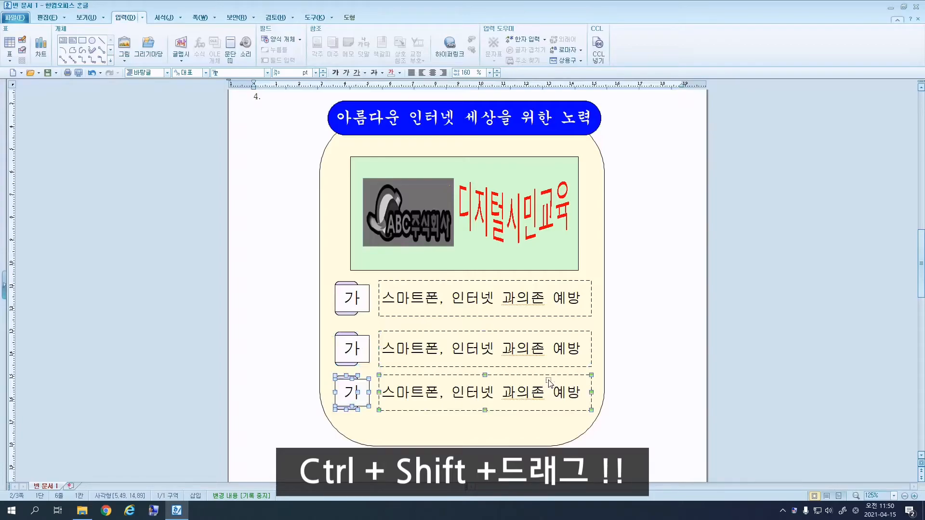
pyautogui.click(347, 347)
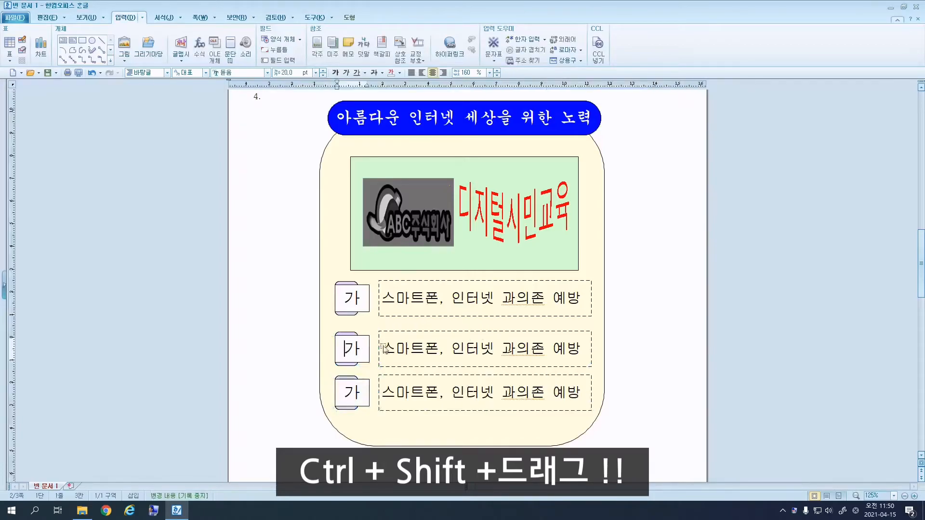
pyautogui.press('Delete')
pyautogui.write('나')
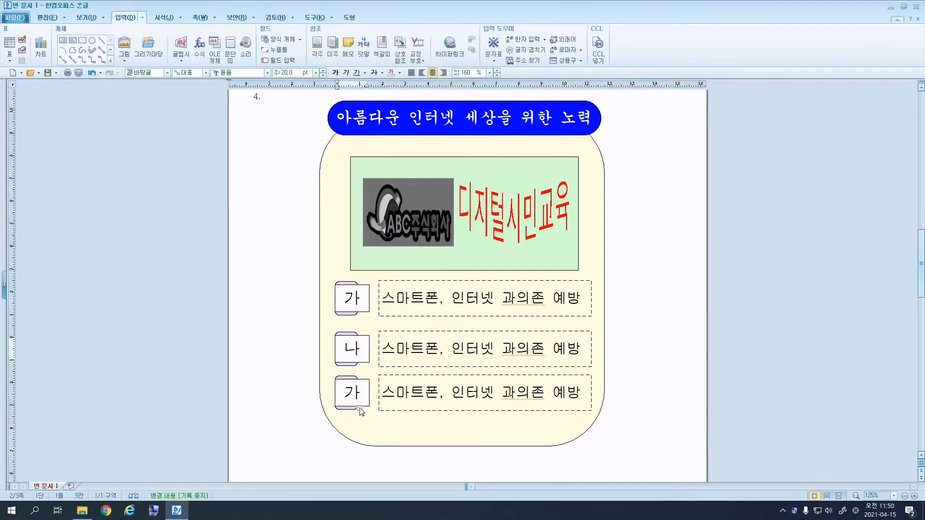
pyautogui.write('다')
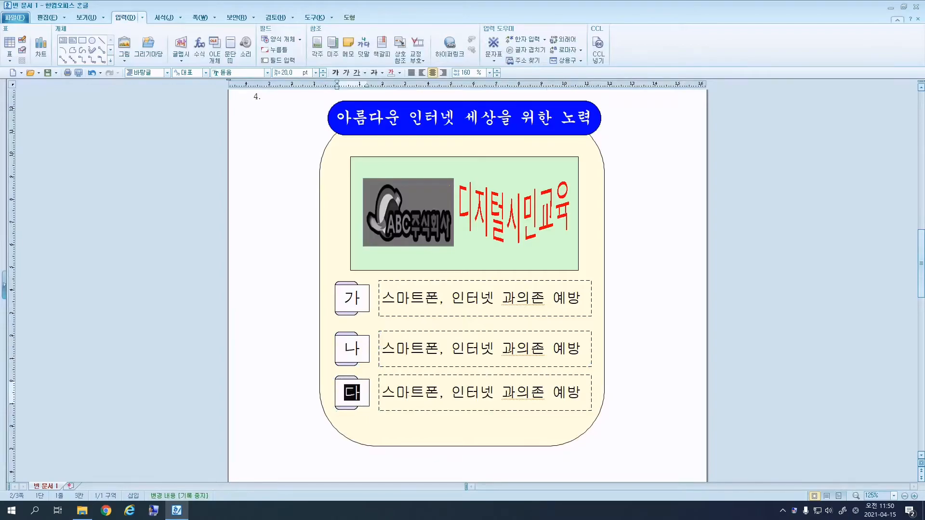
# Open the 나 label shape's object properties and move the window aside.
pyautogui.click(352, 336)
pyautogui.click(353, 336)
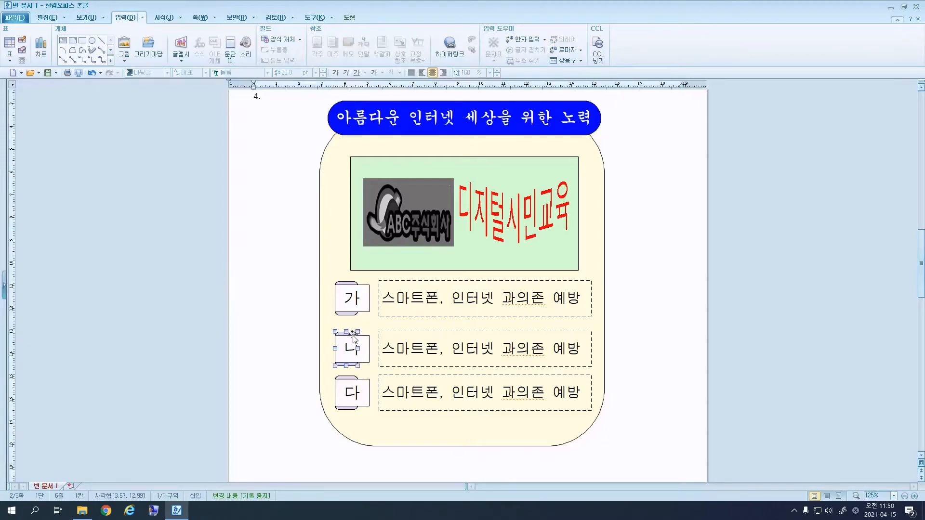
pyautogui.doubleClick(354, 337)
pyautogui.moveTo(386, 140); pyautogui.dragTo(617, 145)
pyautogui.click(464, 147)
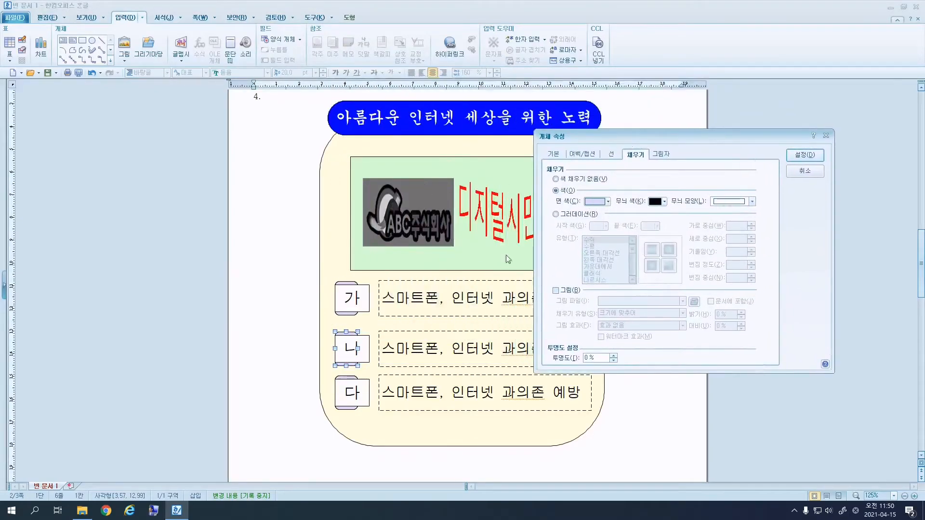
# Fill the 나 label shape with light peach.
pyautogui.click(608, 202)
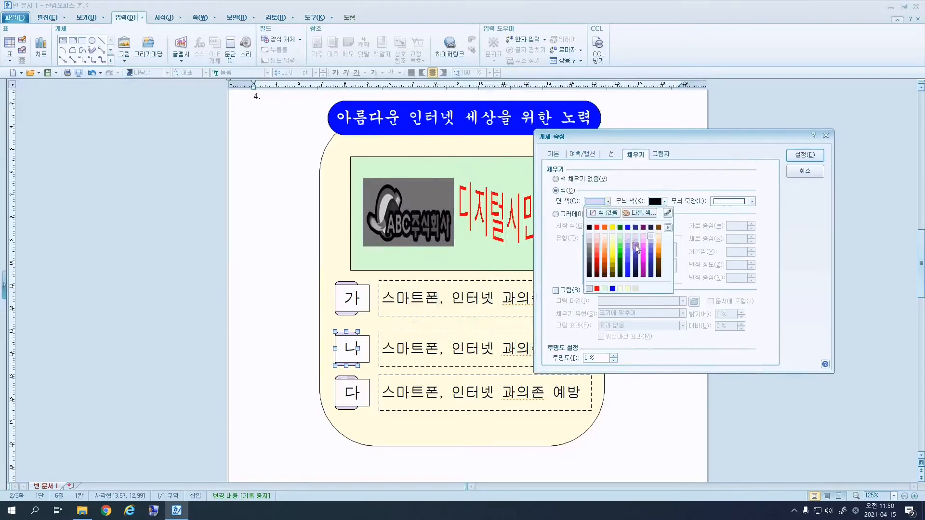
pyautogui.click(605, 245)
pyautogui.click(805, 155)
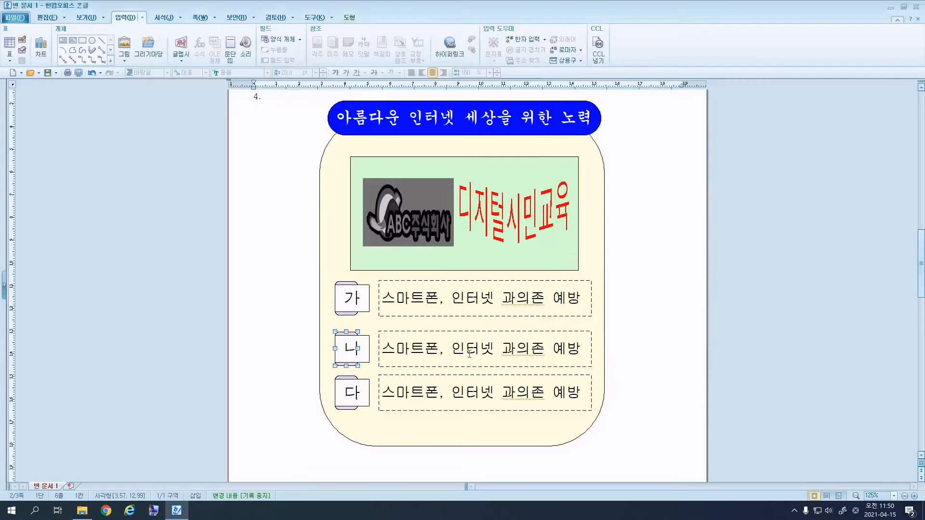
# Fill the 다 label shape dark green, then select the 가 row's text.
pyautogui.click(348, 379)
pyautogui.doubleClick(348, 375)
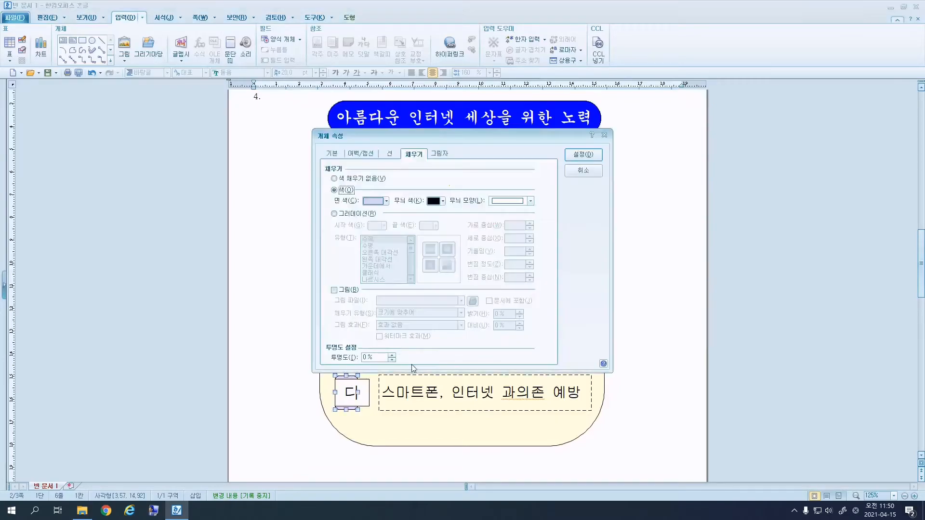
pyautogui.moveTo(467, 138); pyautogui.dragTo(627, 153)
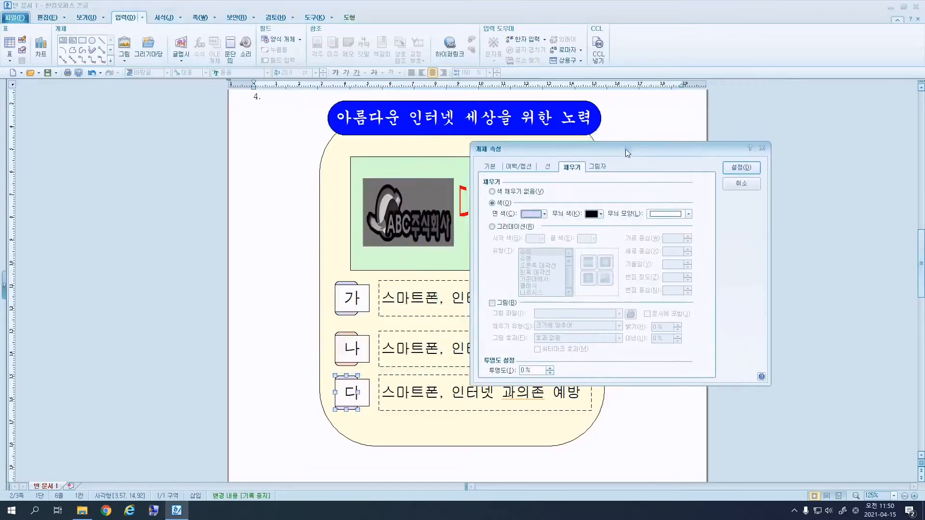
pyautogui.click(544, 214)
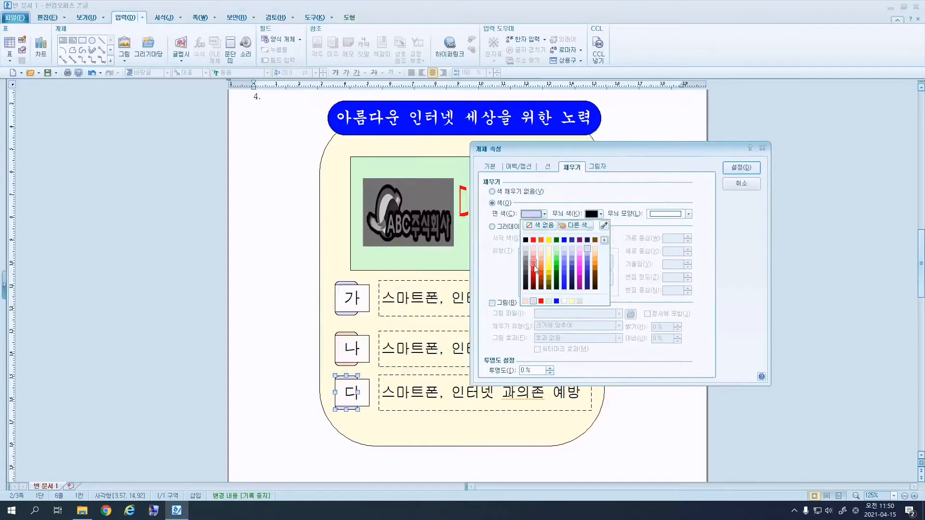
pyautogui.click(557, 240)
pyautogui.click(741, 167)
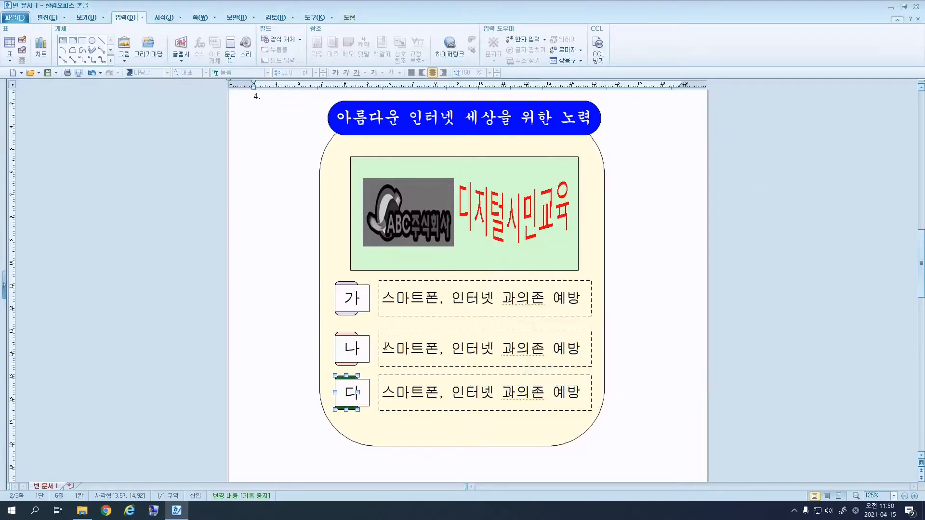
pyautogui.tripleClick(425, 298)
# Change the 가 row text to '인터넷윤리 문화 조성' and centre all three rows' text.
pyautogui.write('인터')
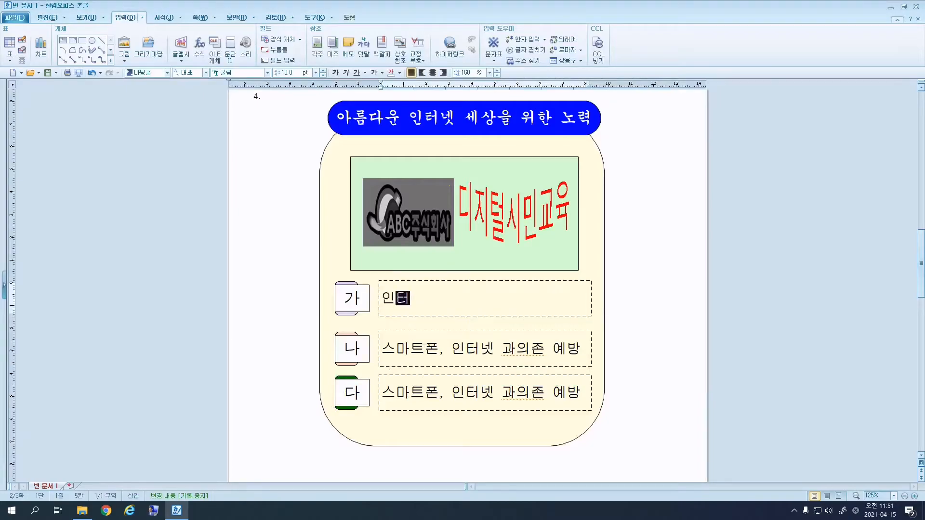
pyautogui.write('넷윤ㄹ리 문화 조성')
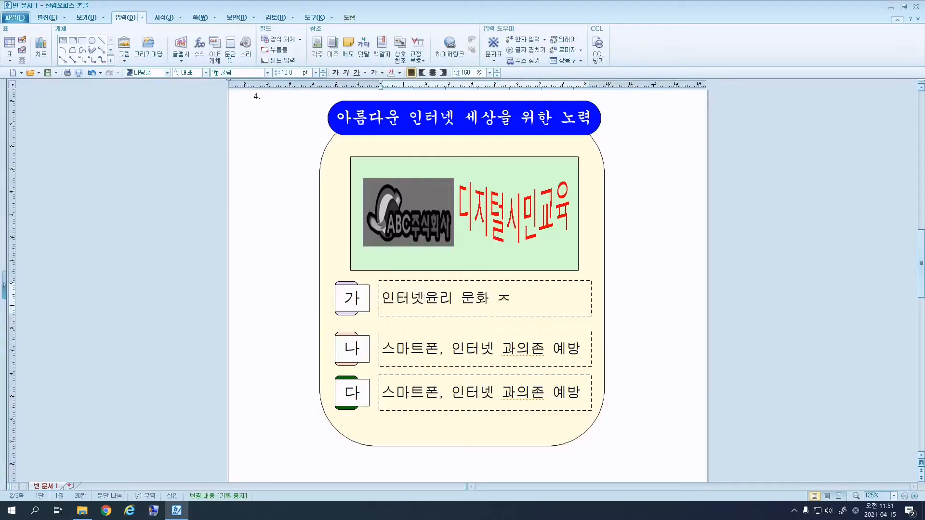
pyautogui.hotkey('shift', 'Home')
pyautogui.click(432, 72)
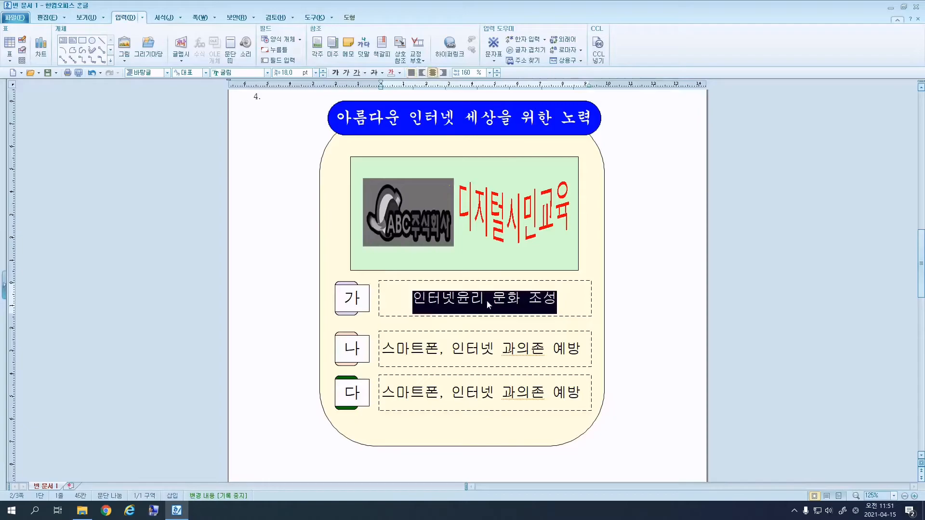
pyautogui.tripleClick(468, 389)
pyautogui.click(433, 73)
pyautogui.tripleClick(515, 344)
pyautogui.click(433, 72)
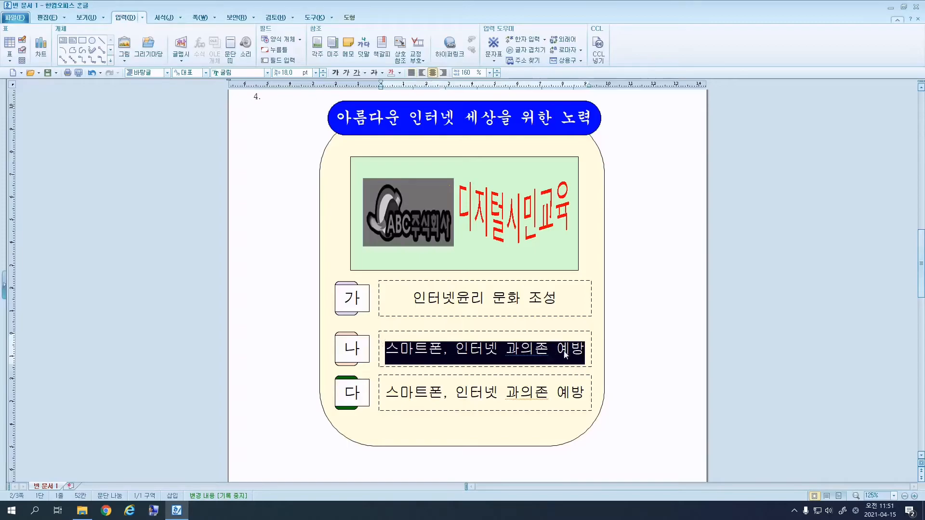
# Change the 나 row text to '불건전정보 유통 대응' and nudge that row up.
pyautogui.write('불')
pyautogui.write('건전정보 율')
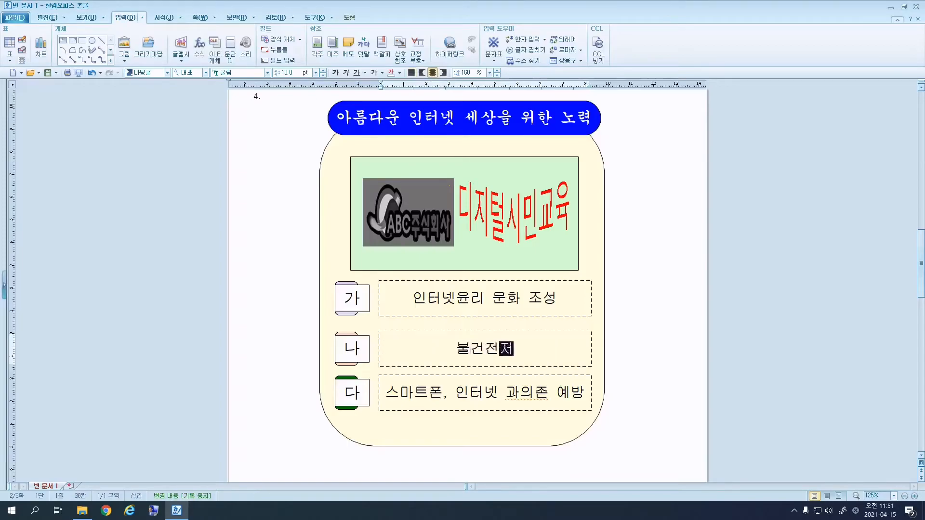
pyautogui.write('통 대응')
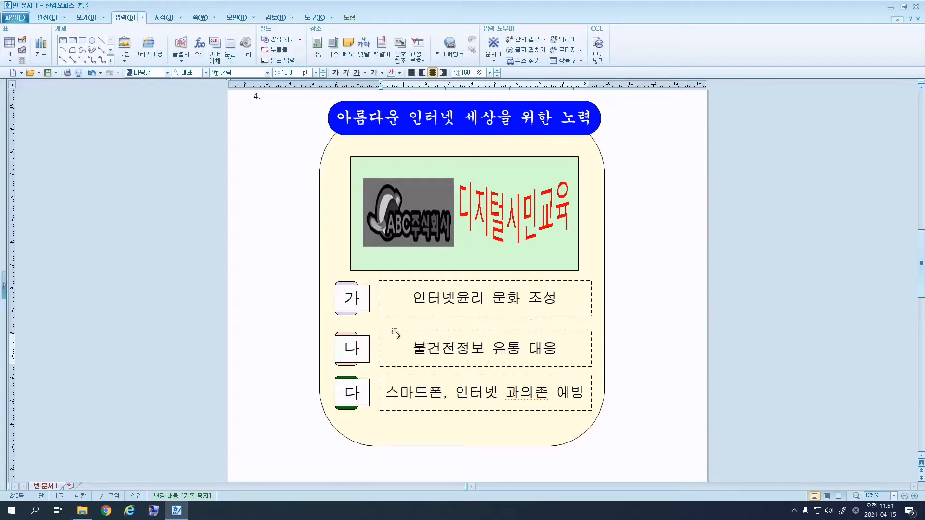
pyautogui.click(350, 334)
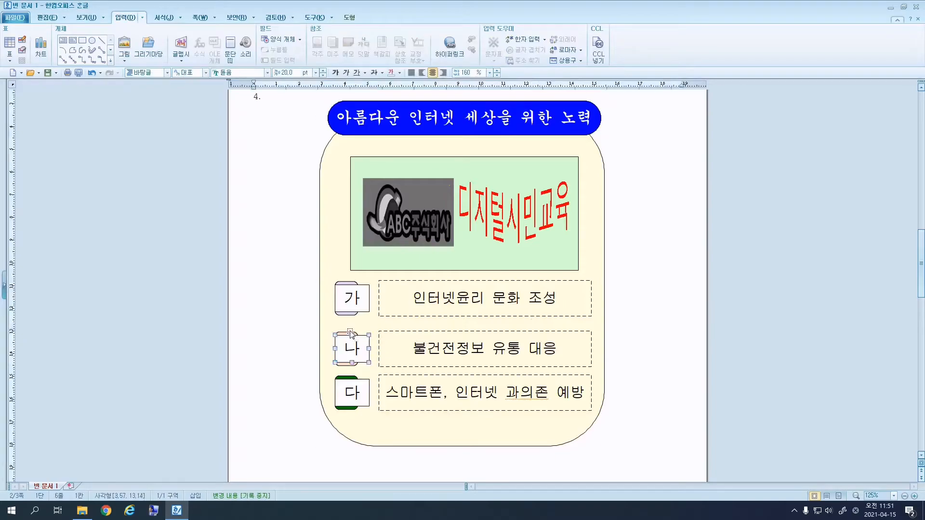
pyautogui.click(357, 341)
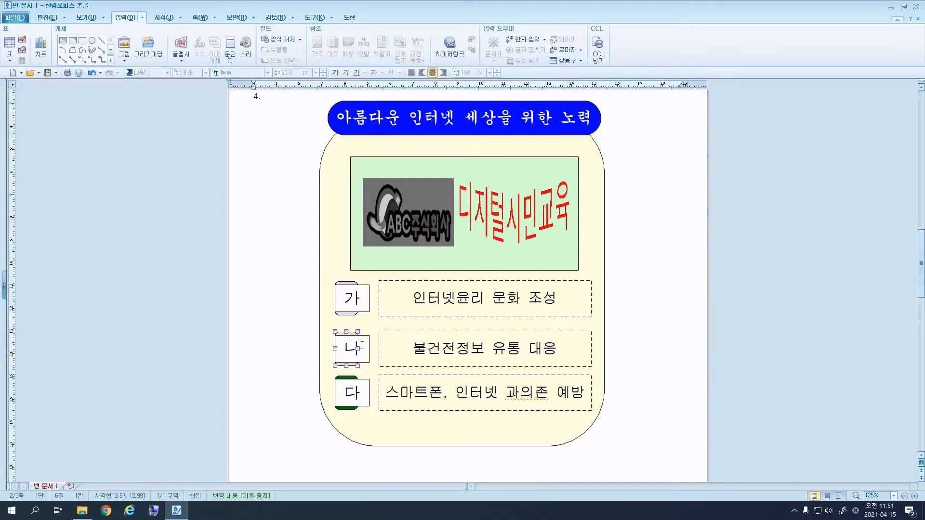
pyautogui.keyDown('shift'); pyautogui.click(403, 344); pyautogui.keyUp('shift')
pyautogui.press('Up')
pyautogui.press('Up')
pyautogui.press('Up')
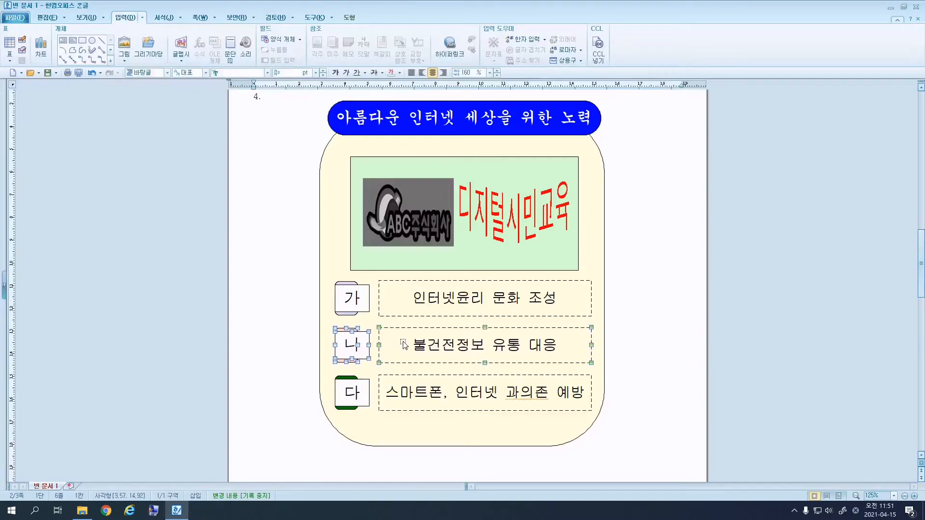
pyautogui.press('Escape')
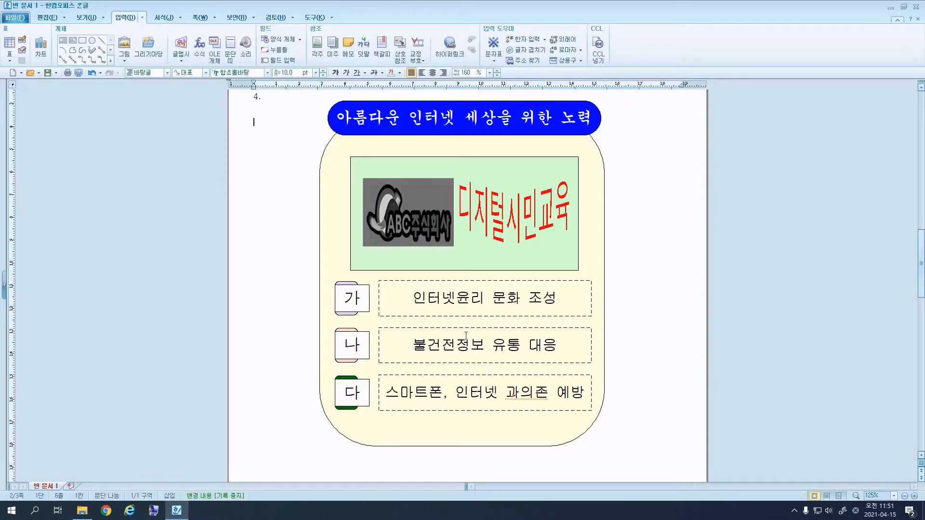
# Scroll to page 3 and review the 건전한 인터넷 이용문화 조성 title, paragraphs and course table.
pyautogui.scroll(-10, 451, 328)
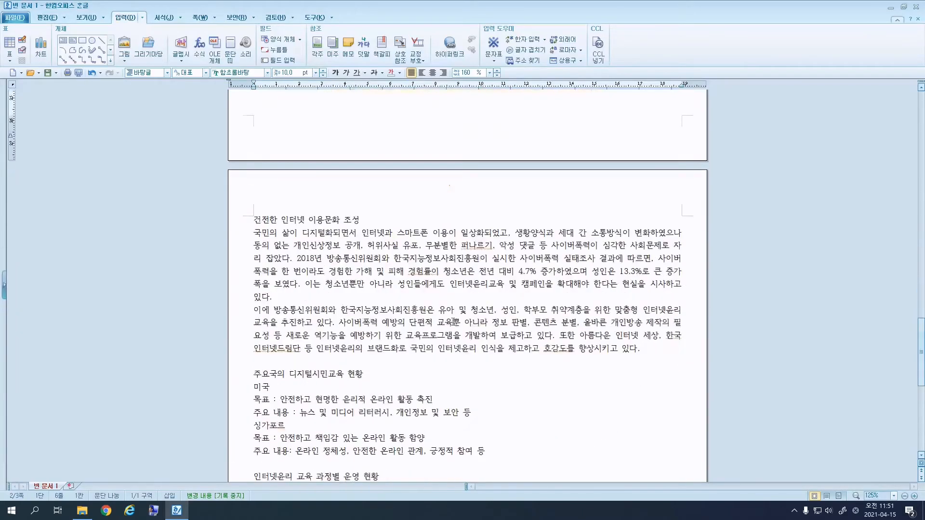
pyautogui.scroll(-3, 456, 322)
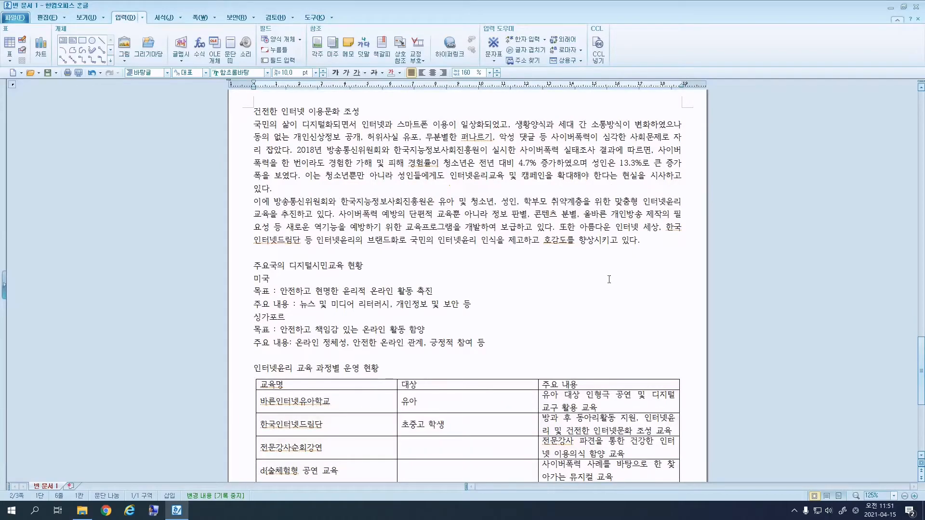
pyautogui.click(254, 266)
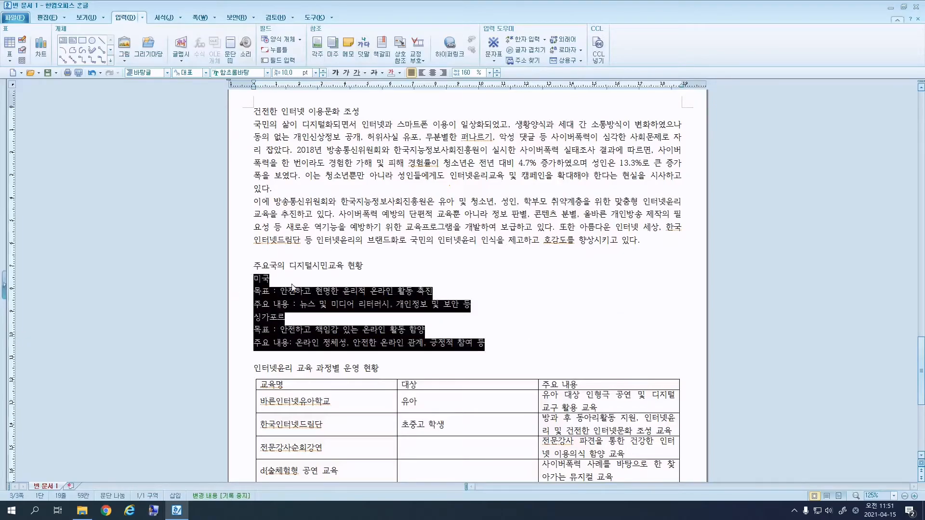
pyautogui.scroll(-3, 311, 293)
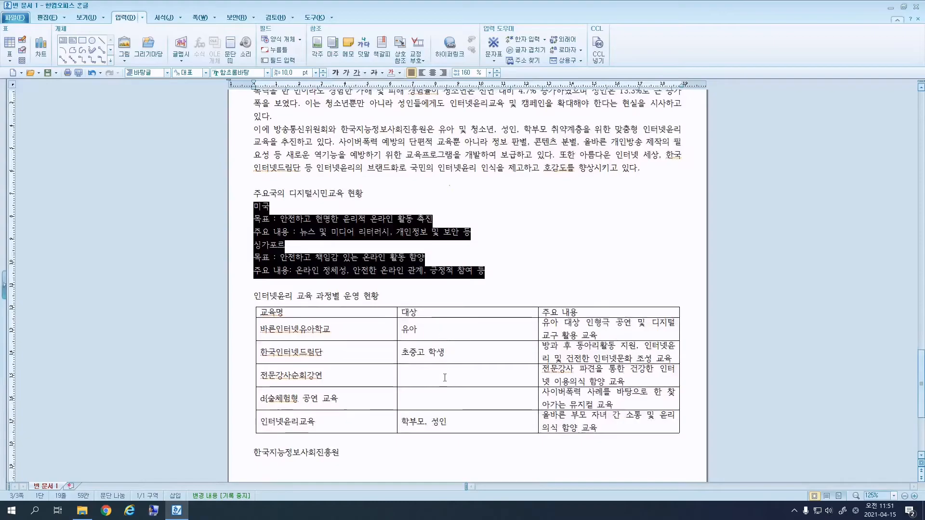
pyautogui.moveTo(446, 375); pyautogui.dragTo(468, 398)
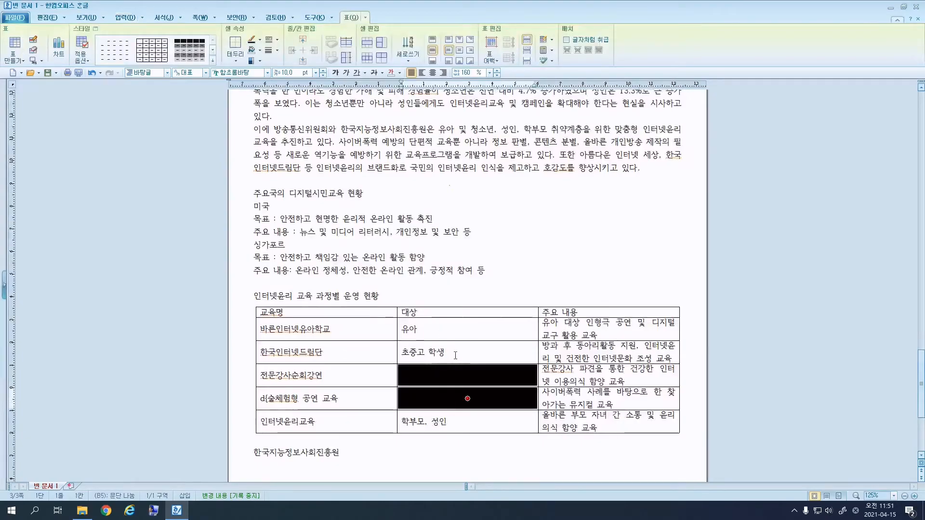
pyautogui.scroll(6, 438, 370)
pyautogui.click(356, 181)
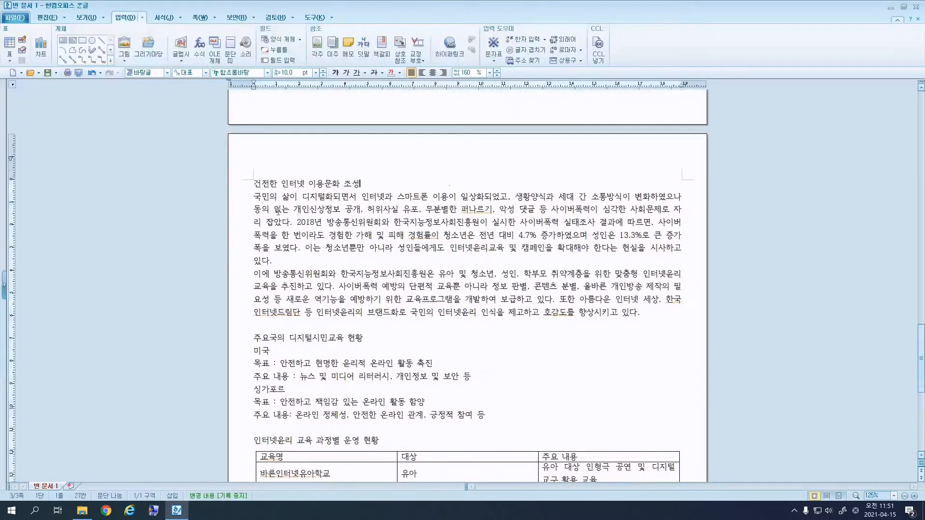
pyautogui.moveTo(255, 198); pyautogui.dragTo(343, 259)
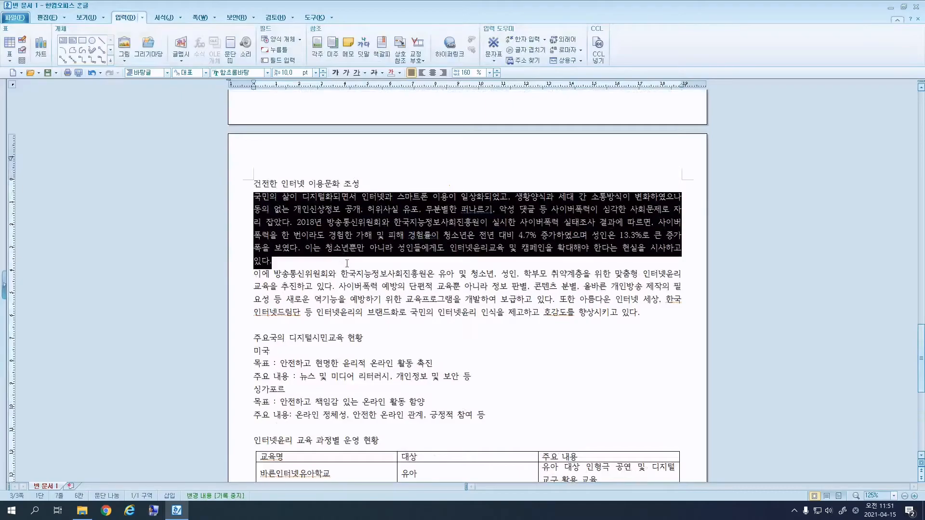
pyautogui.click(347, 264)
pyautogui.moveTo(255, 274); pyautogui.dragTo(268, 274)
pyautogui.click(269, 274)
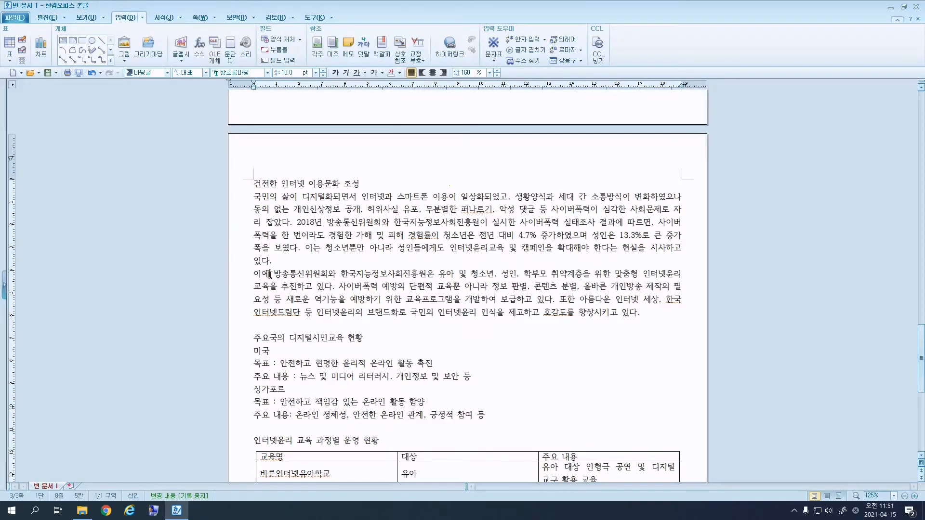
pyautogui.scroll(-8, 347, 376)
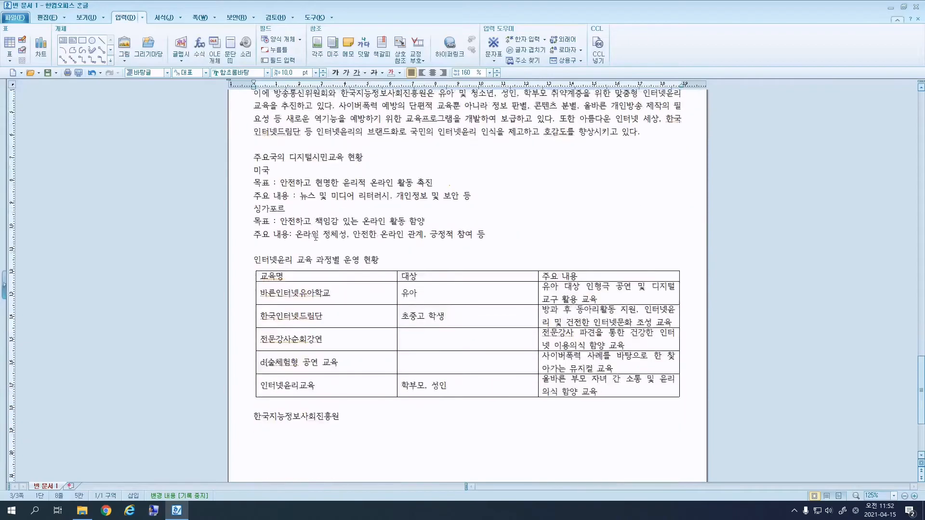
pyautogui.scroll(8, 350, 321)
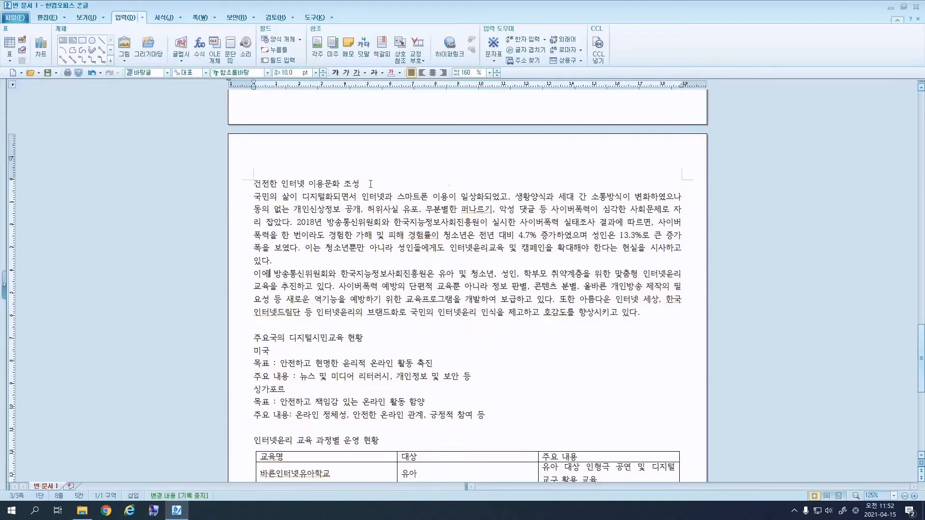
# Format the title 건전한 인터넷 이용문화 조성 as centred 18 pt 돋움.
pyautogui.moveTo(371, 183); pyautogui.dragTo(253, 183)
pyautogui.click(264, 73)
pyautogui.write('돋움')
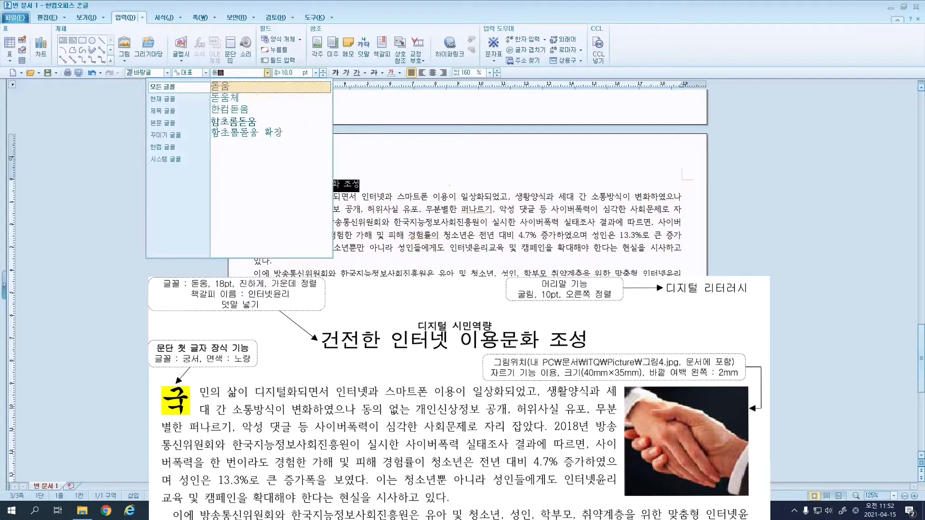
pyautogui.press('Return')
pyautogui.click(289, 72)
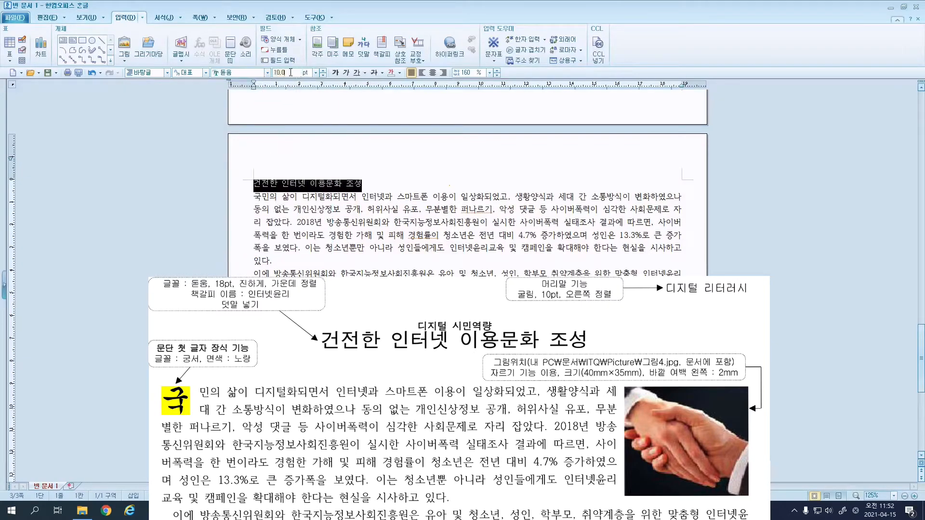
pyautogui.write('18')
pyautogui.press('Return')
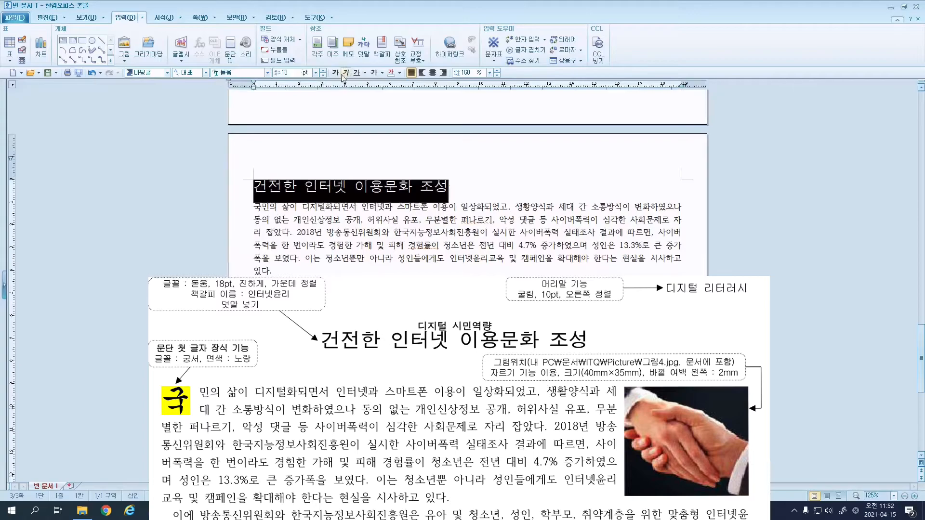
pyautogui.click(433, 73)
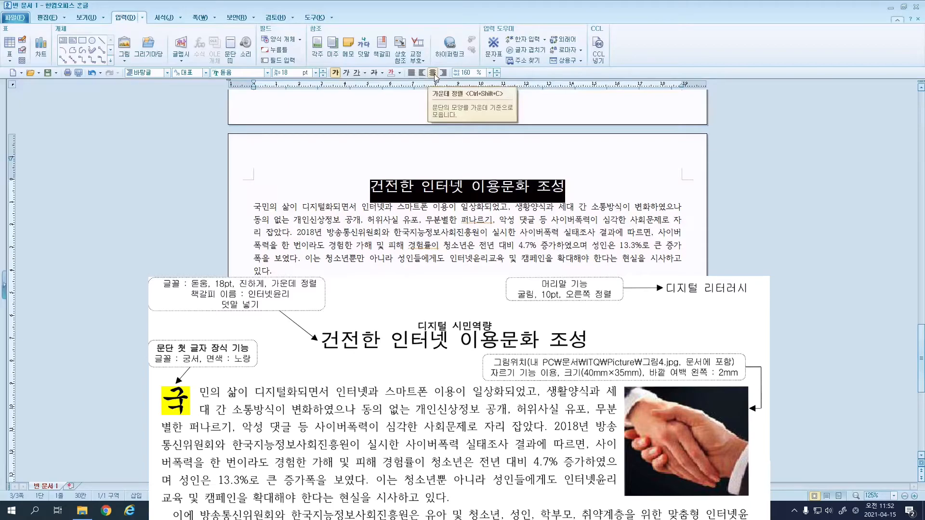
# Add '디지털 시민역량' as ruby text (덧말) above the title.
pyautogui.click(143, 18)
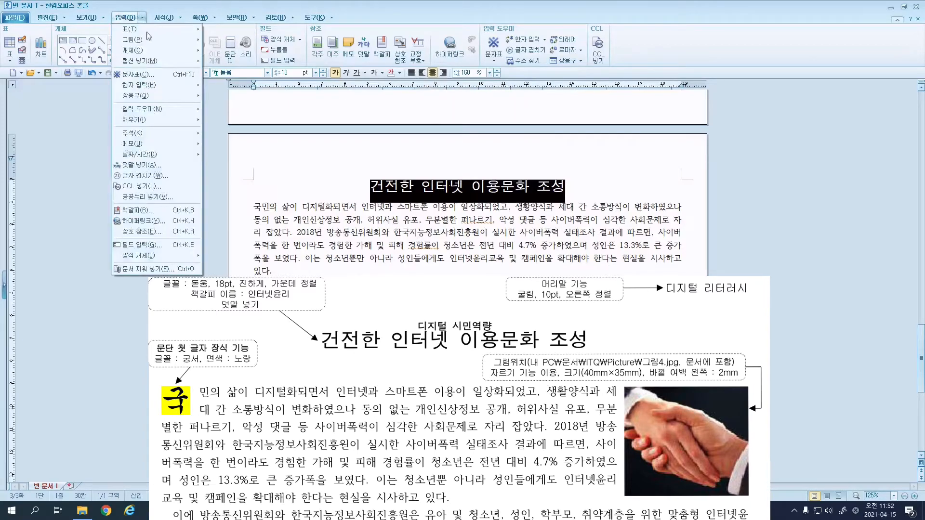
pyautogui.click(178, 165)
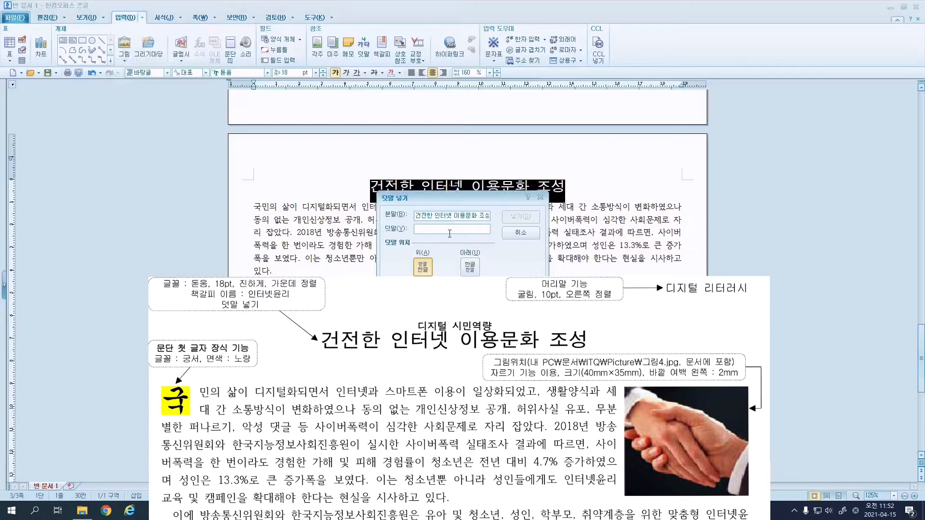
pyautogui.write('디지털 시민역량')
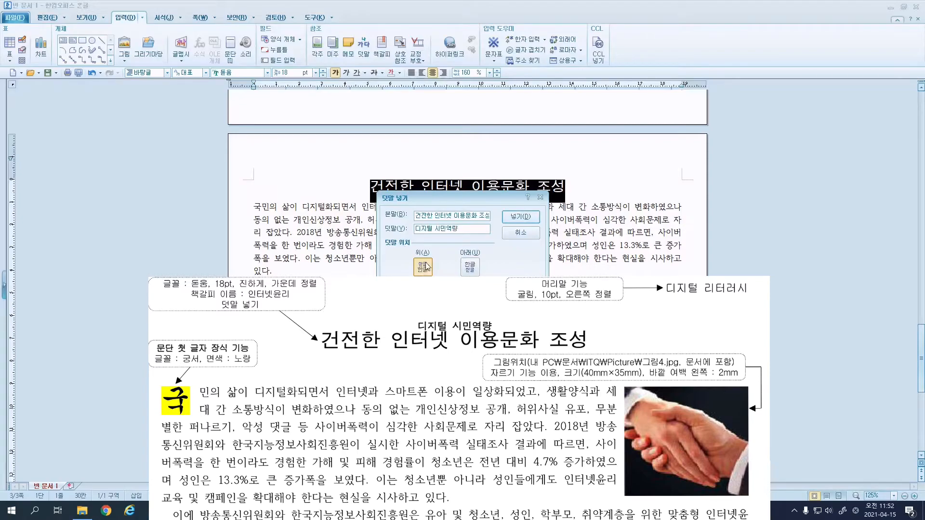
pyautogui.click(521, 216)
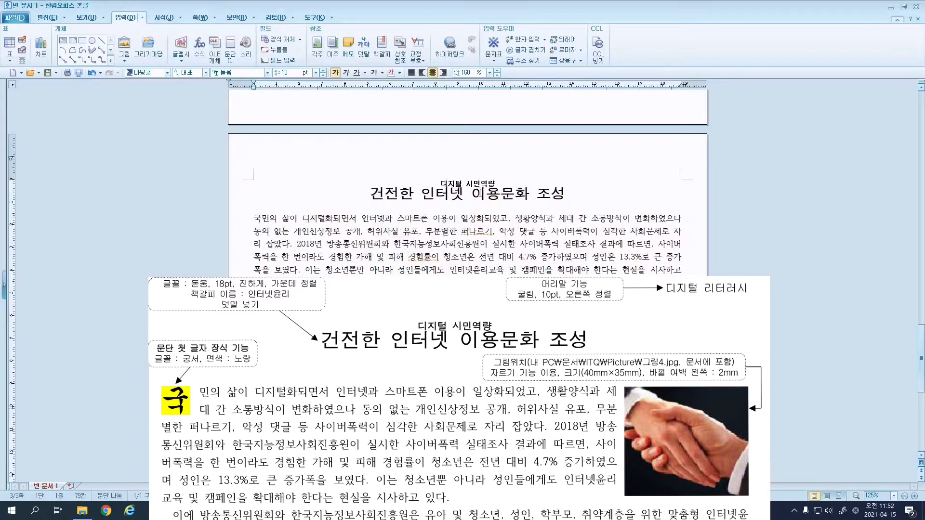
pyautogui.click(366, 195)
pyautogui.click(144, 18)
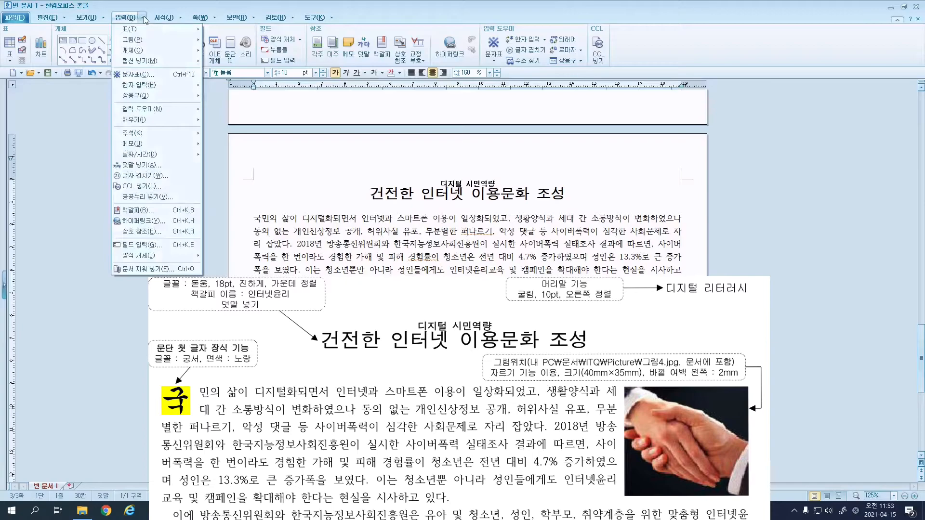
# Bookmark the 건전한 인터넷 이용문화 조성 title as 인터넷윤리, then return to page 2.
pyautogui.click(139, 212)
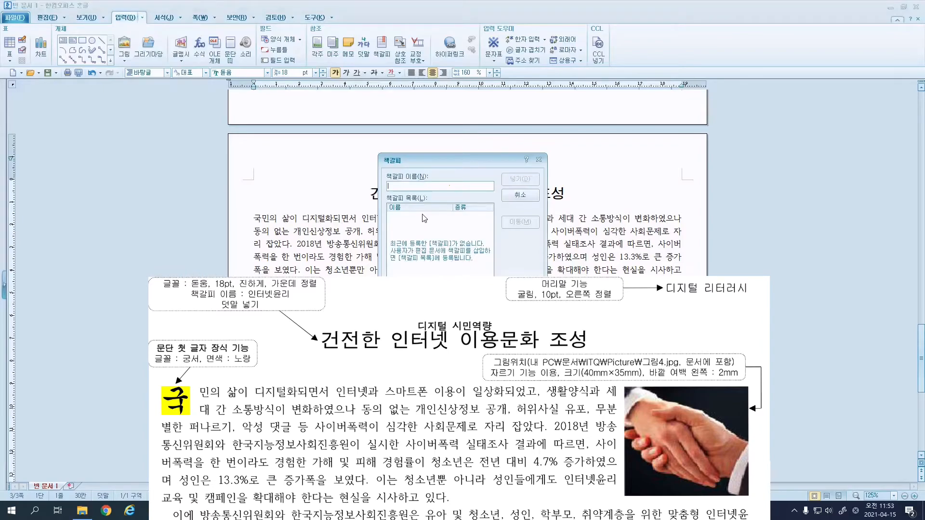
pyautogui.write('이ㄴ')
pyautogui.write('ㄴ')
pyautogui.press('BackSpace')
pyautogui.press('BackSpace')
pyautogui.press('BackSpace')
pyautogui.press('BackSpace')
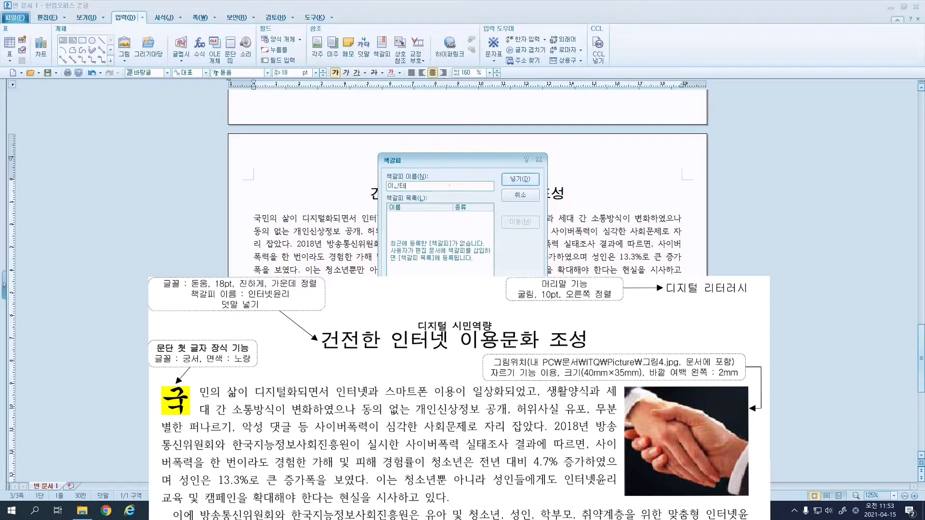
pyautogui.write('인터넷윤')
pyautogui.click(514, 183)
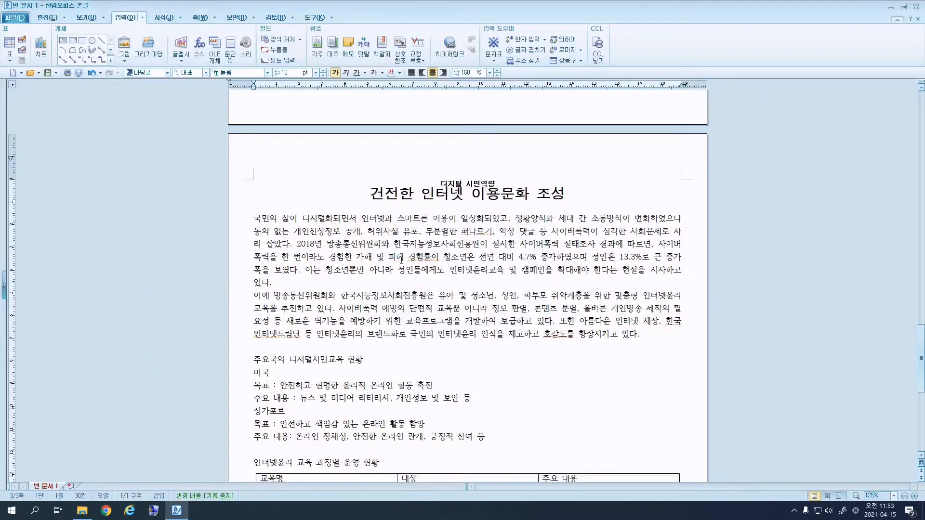
pyautogui.scroll(10, 435, 274)
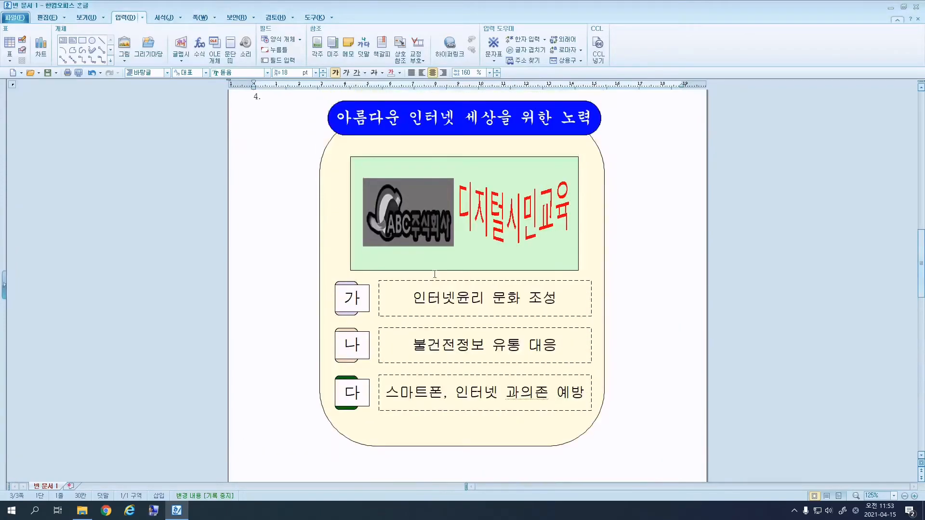
# Hyperlink the ABC logo picture to the 인터넷윤리 bookmark in this document.
pyautogui.click(434, 197)
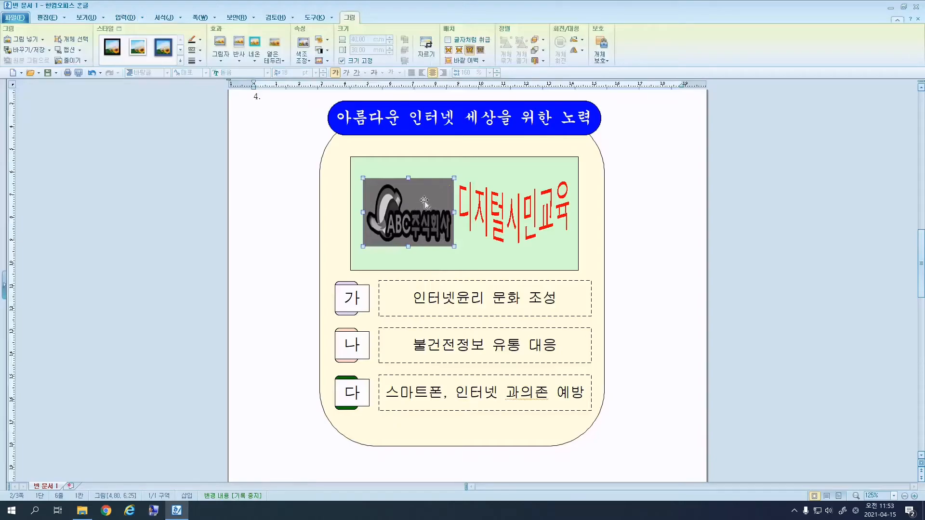
pyautogui.click(506, 207)
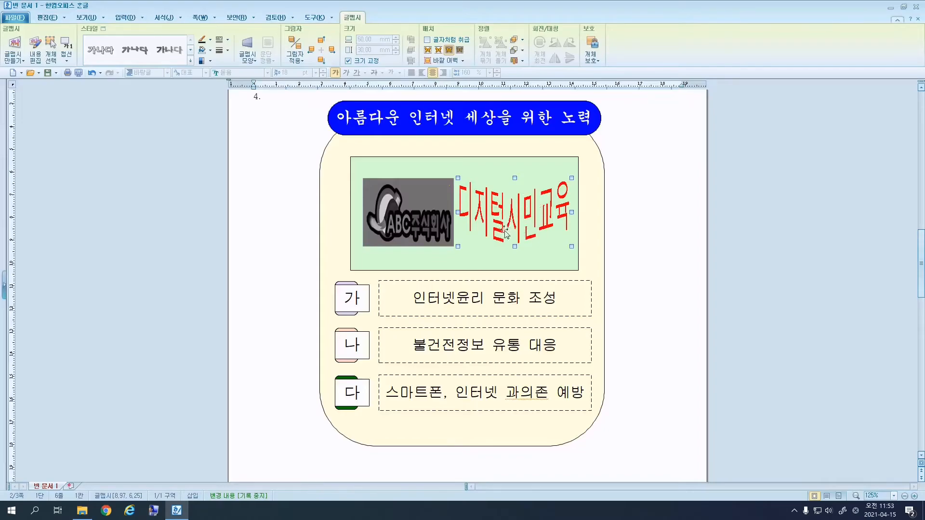
pyautogui.click(419, 211)
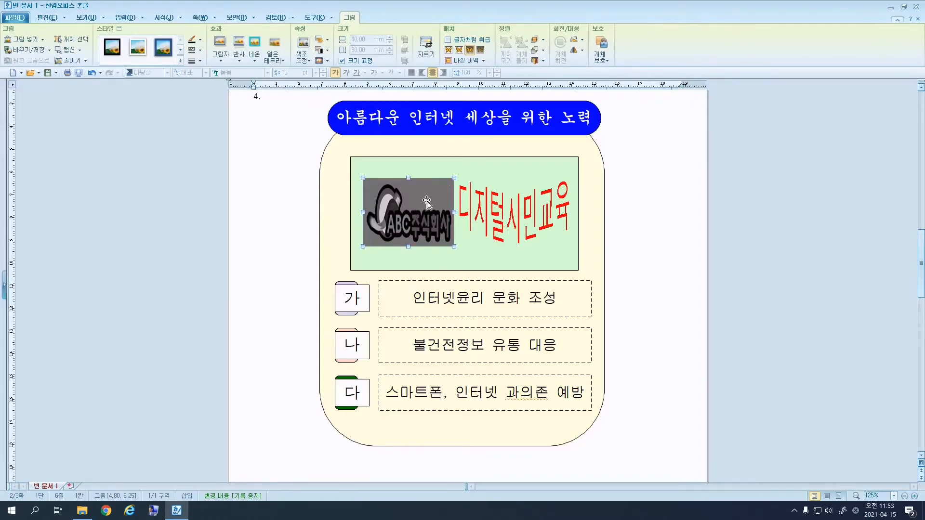
pyautogui.rightClick(427, 202)
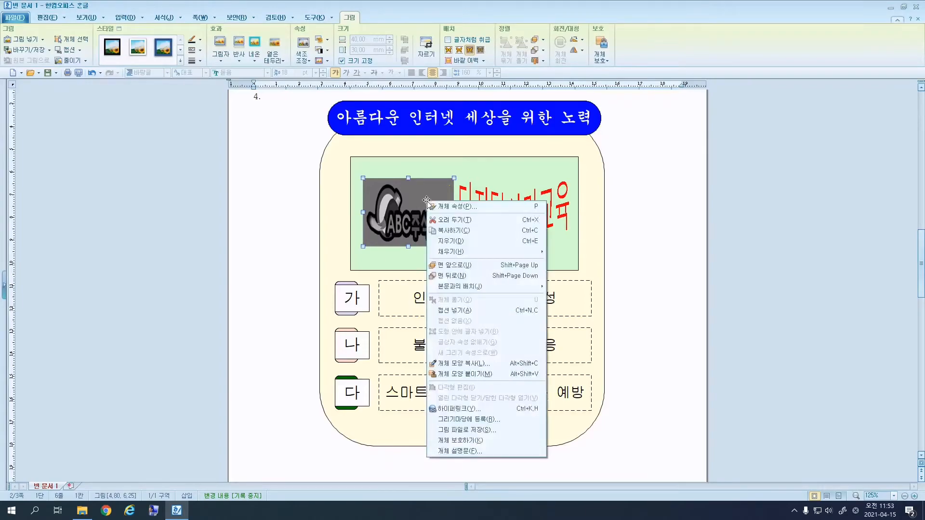
pyautogui.click(473, 409)
pyautogui.click(451, 243)
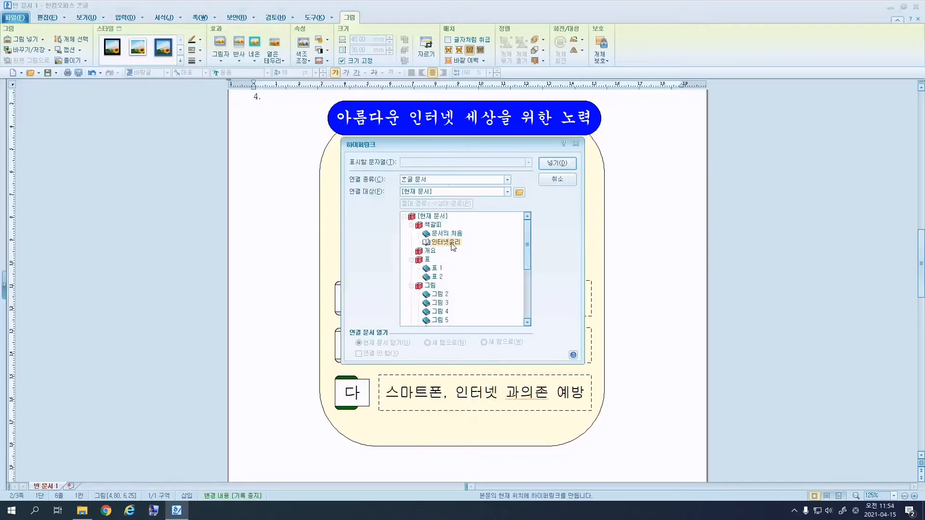
pyautogui.click(561, 164)
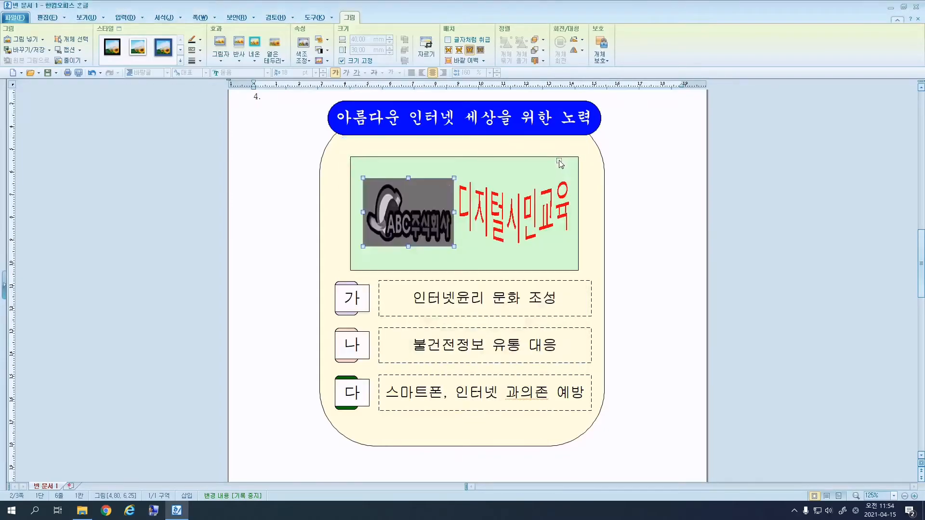
pyautogui.click(623, 155)
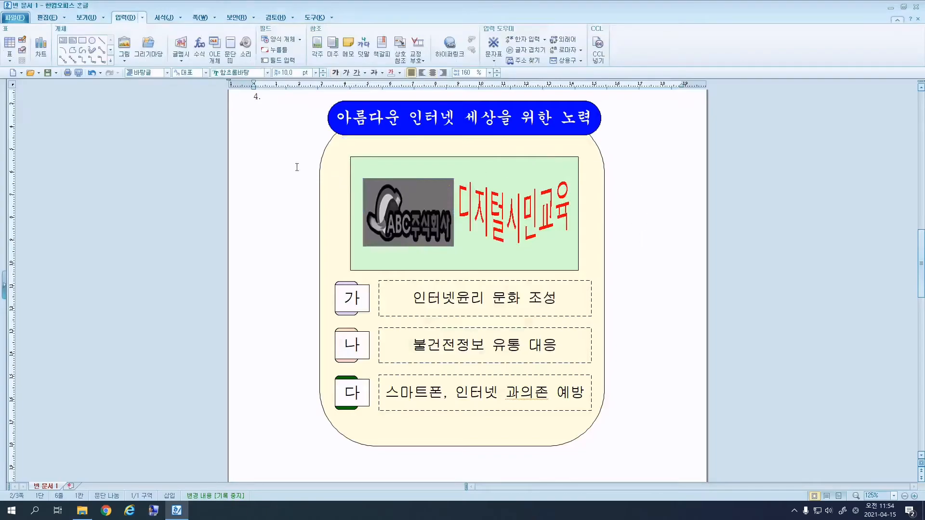
# Test the logo's link to the bookmarked page 3 title, then place the caret at the first paragraph.
pyautogui.click(416, 196)
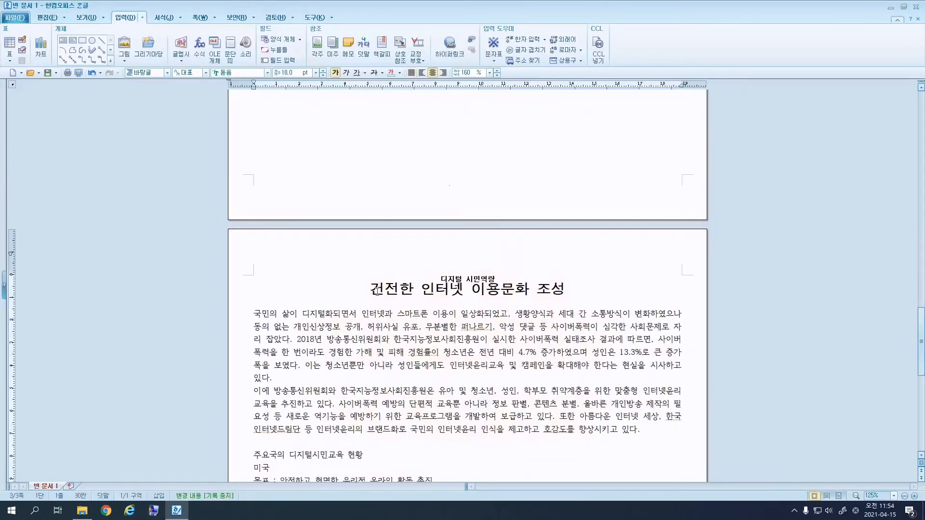
pyautogui.scroll(15, 379, 289)
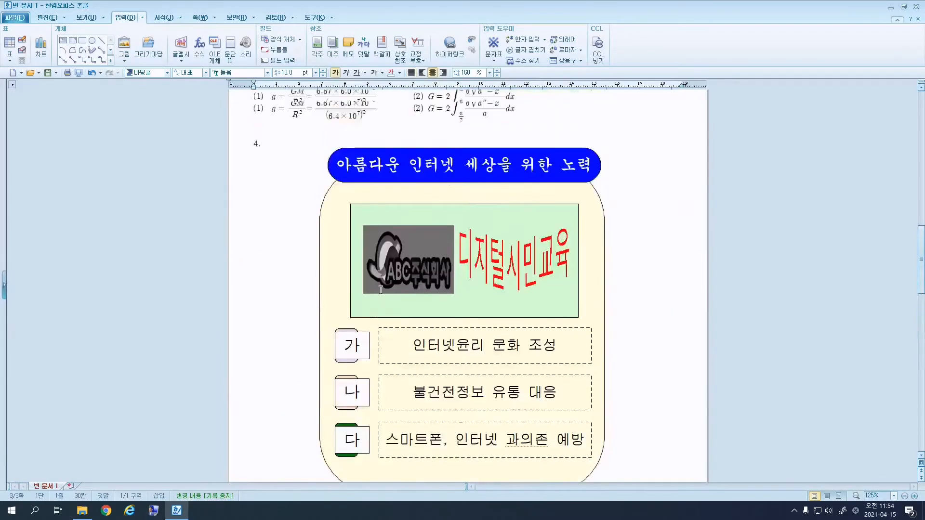
pyautogui.click(410, 332)
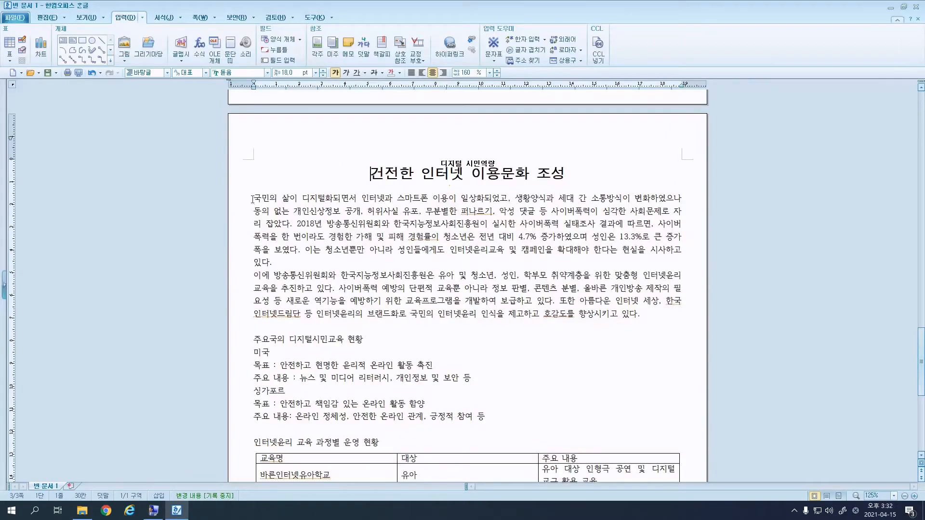
pyautogui.click(252, 199)
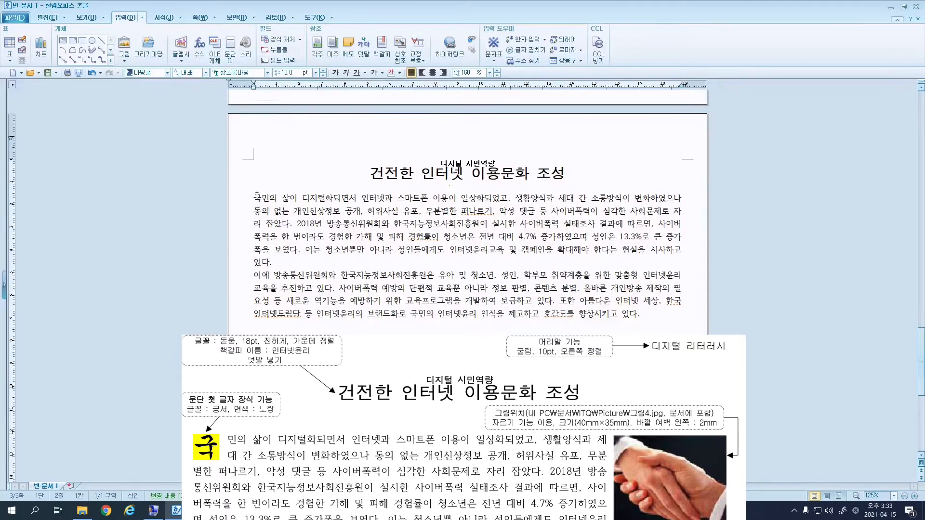
# Give the first paragraph a two-line 궁서 drop cap with a yellow background.
pyautogui.click(182, 19)
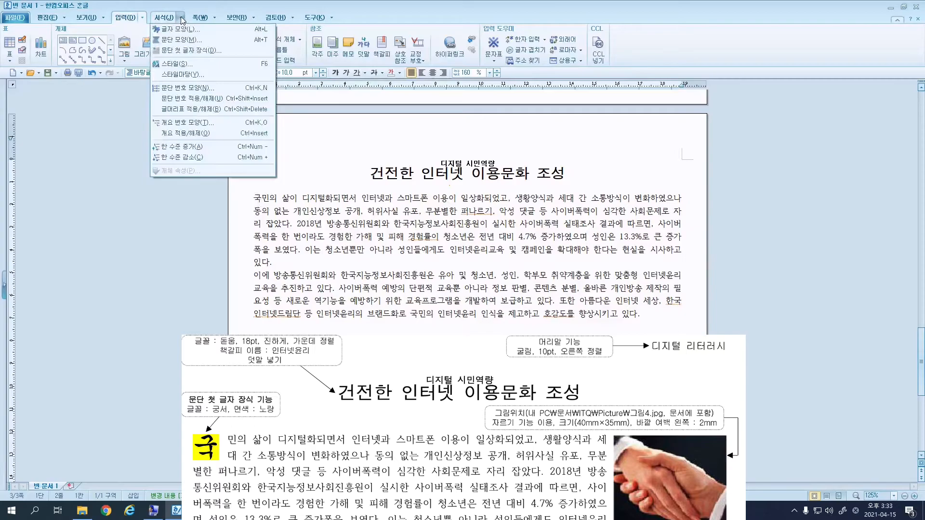
pyautogui.click(225, 52)
pyautogui.click(401, 208)
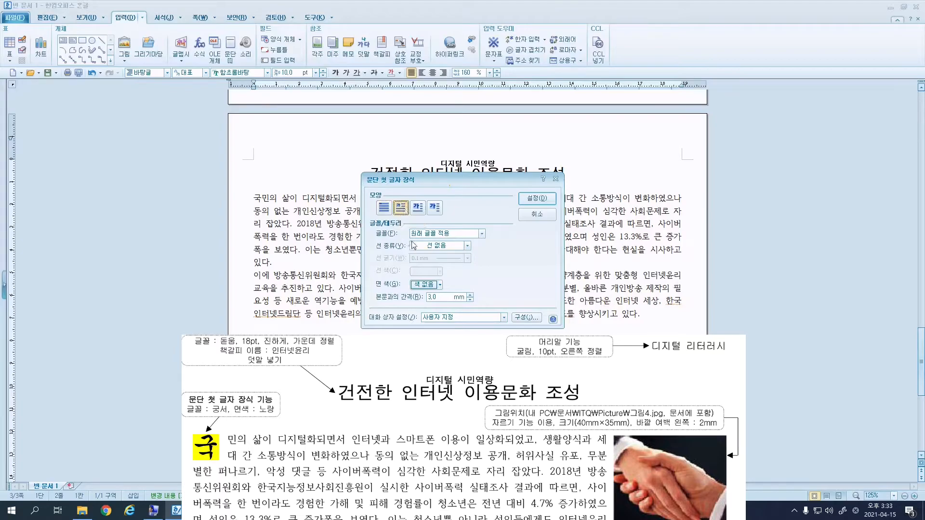
pyautogui.click(425, 234)
pyautogui.scroll(-3, 447, 232)
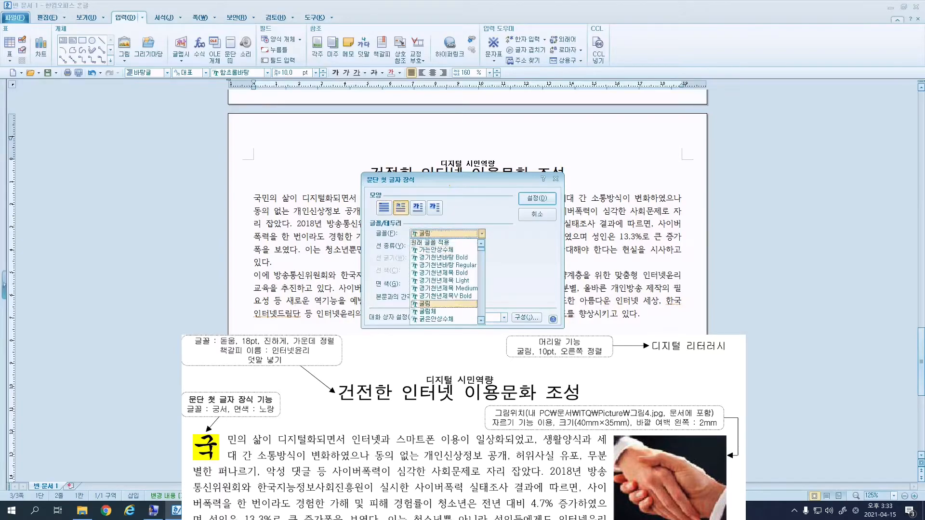
pyautogui.click(438, 239)
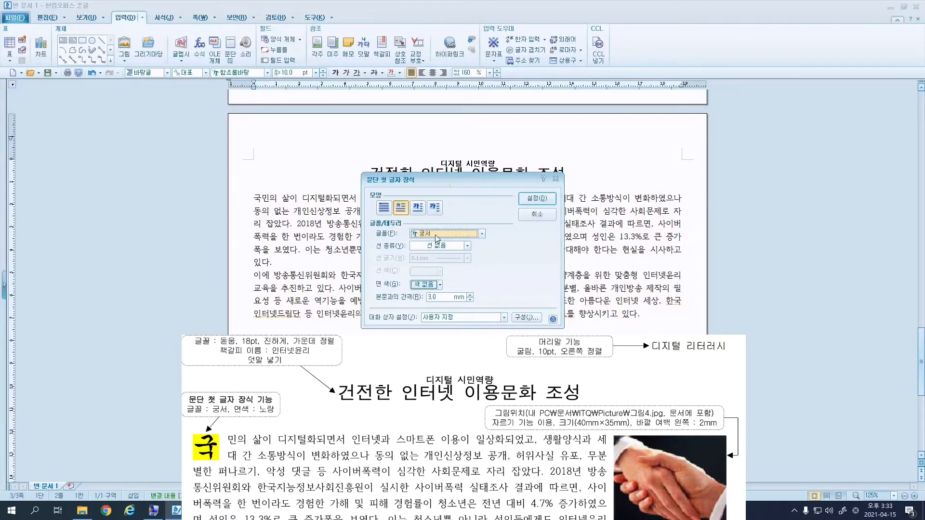
pyautogui.click(439, 286)
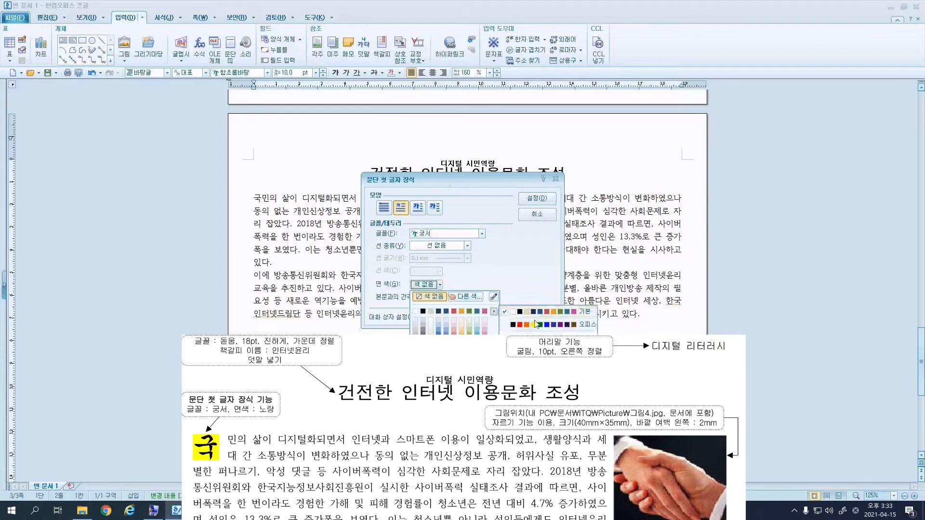
pyautogui.click(586, 324)
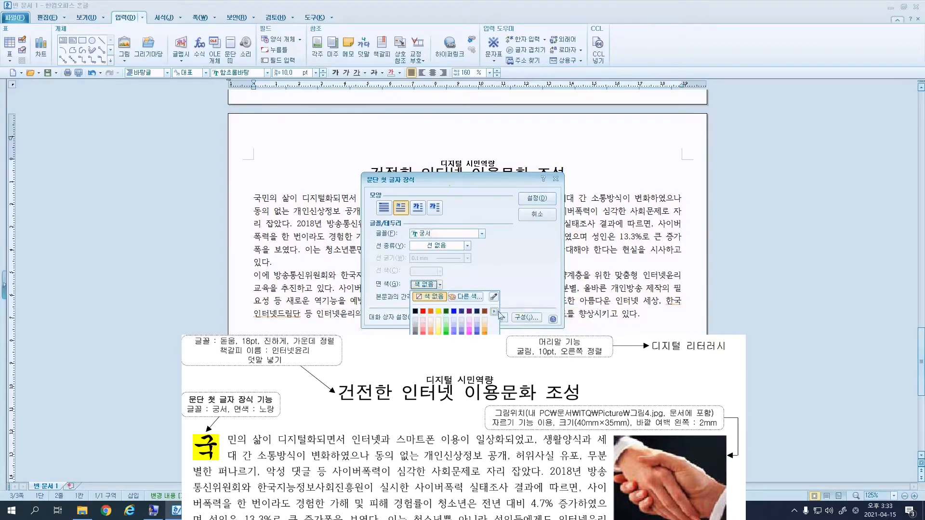
pyautogui.click(439, 312)
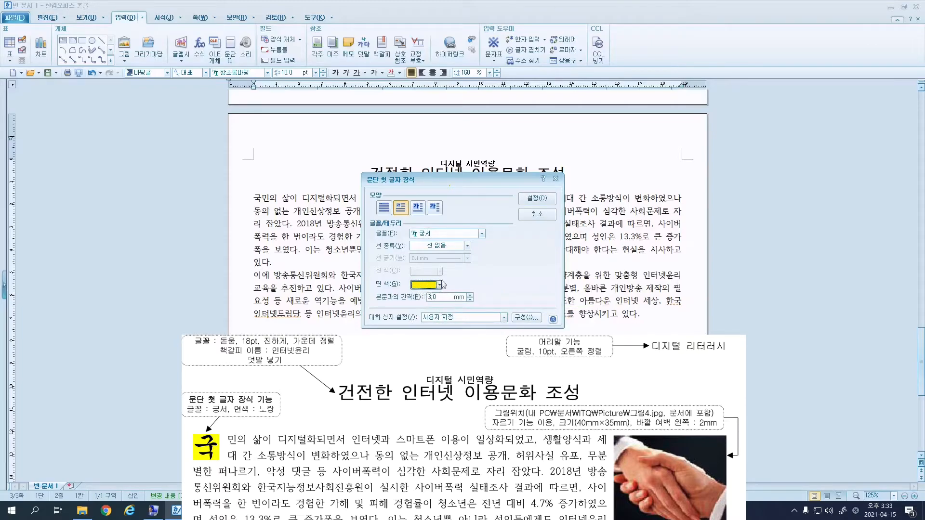
pyautogui.click(529, 199)
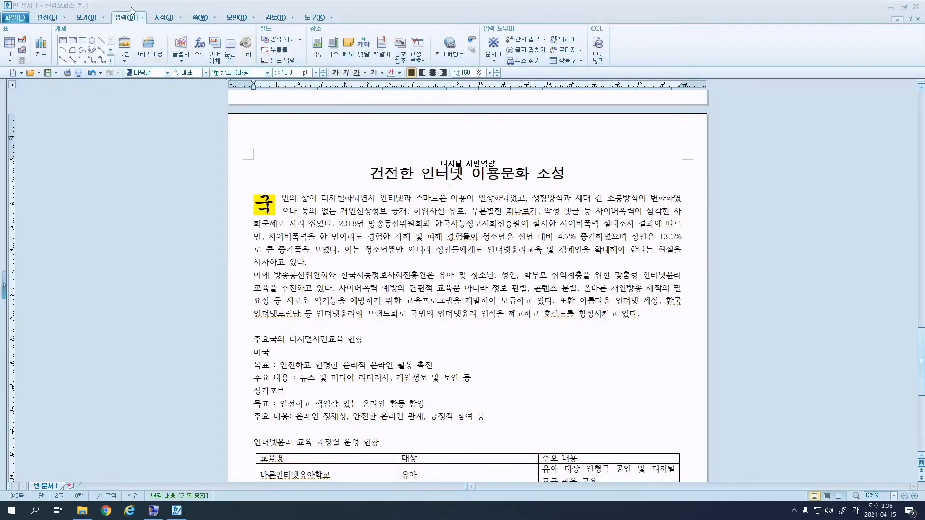
# Choose 그림4.JPG from Documents > ITQ > Picture in the Insert Picture dialog.
pyautogui.click(125, 46)
pyautogui.click(125, 46)
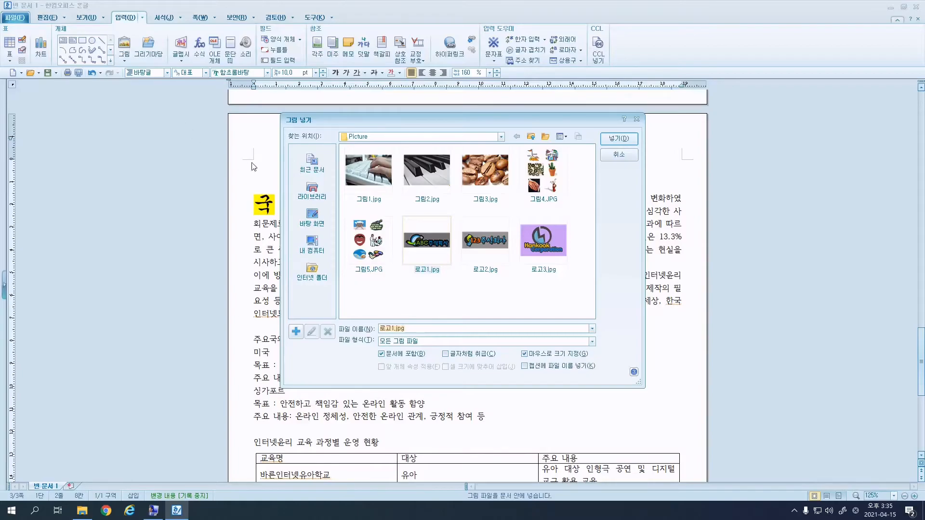
pyautogui.click(322, 244)
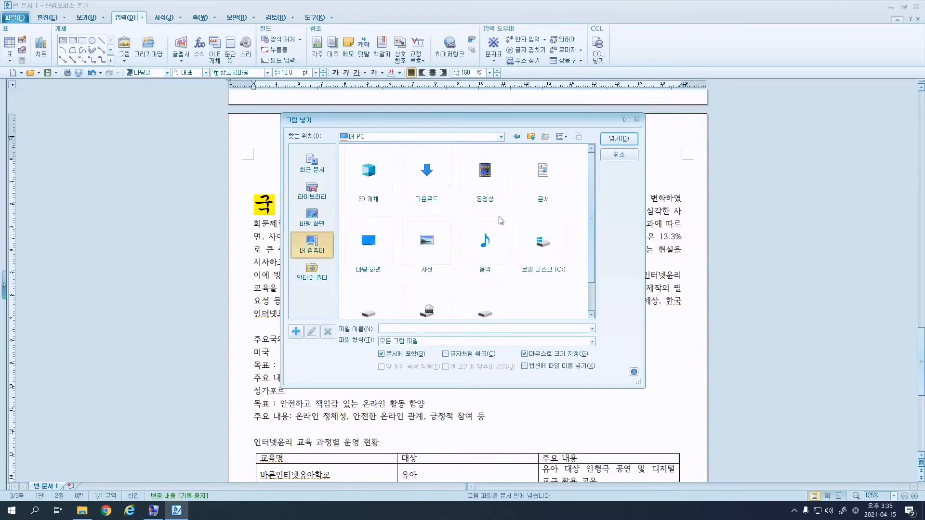
pyautogui.doubleClick(565, 168)
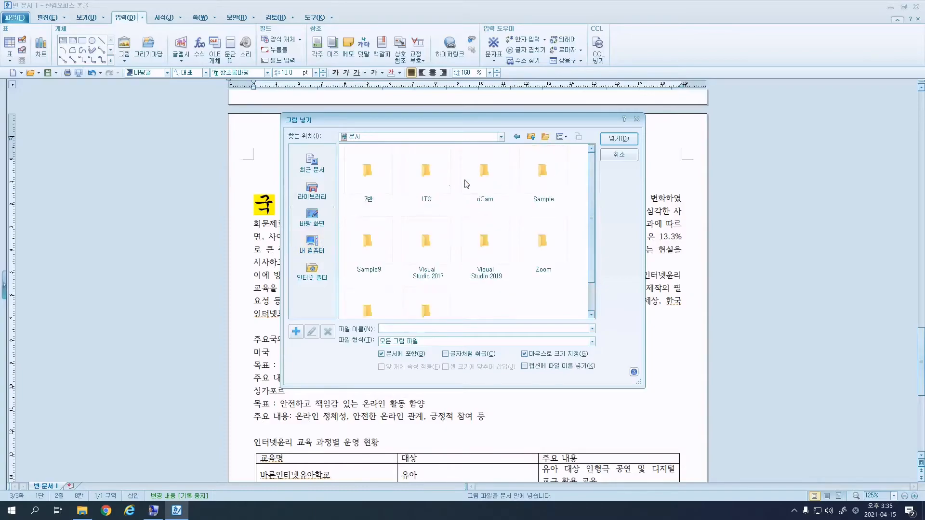
pyautogui.doubleClick(435, 172)
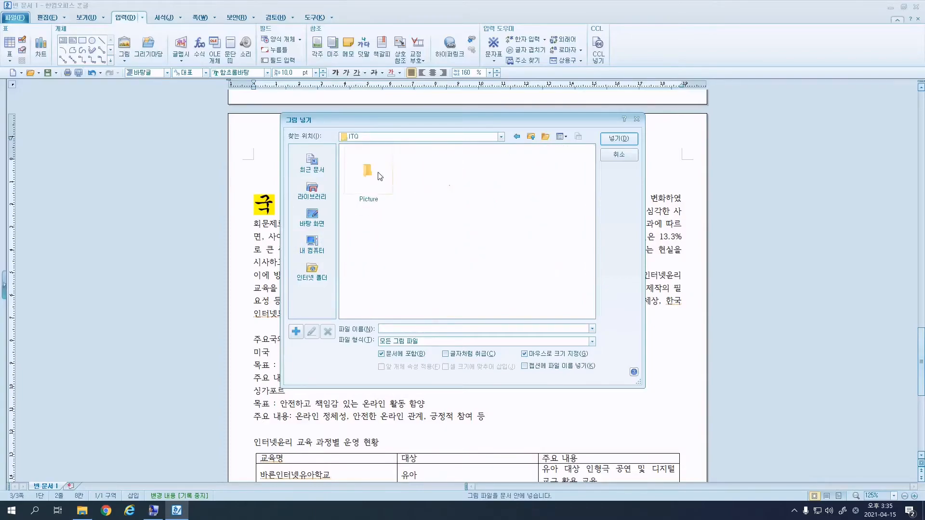
pyautogui.doubleClick(378, 172)
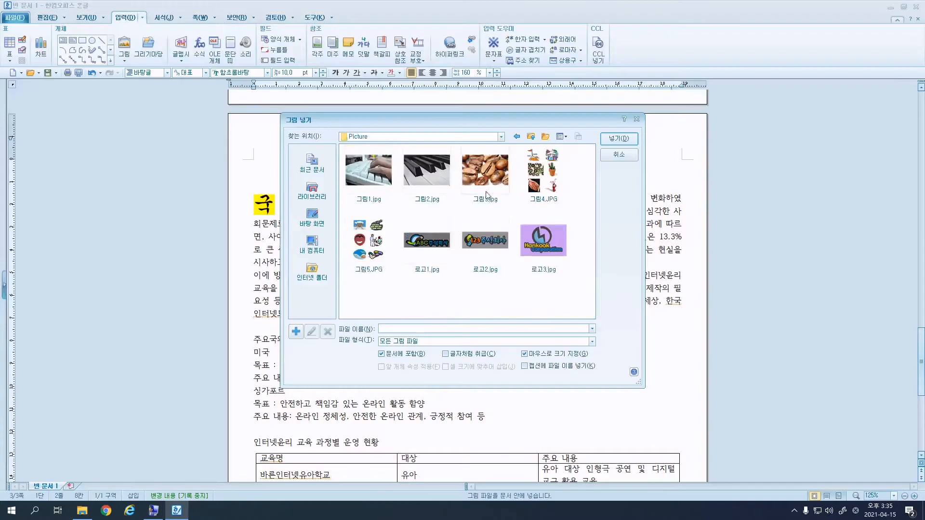
pyautogui.click(537, 171)
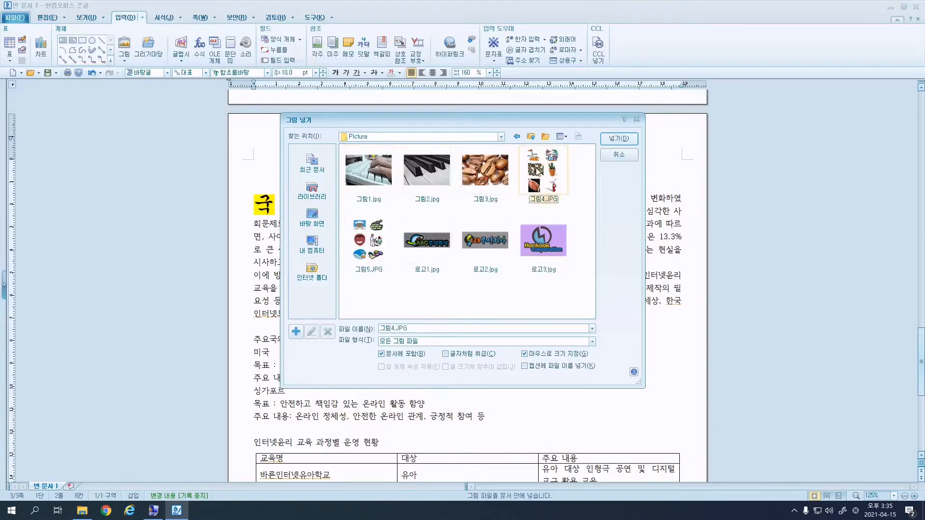
# Place 그림4.JPG beside the first paragraph, cropped to the handshake at about 35×40 mm.
pyautogui.click(614, 139)
pyautogui.moveTo(575, 189); pyautogui.dragTo(677, 322)
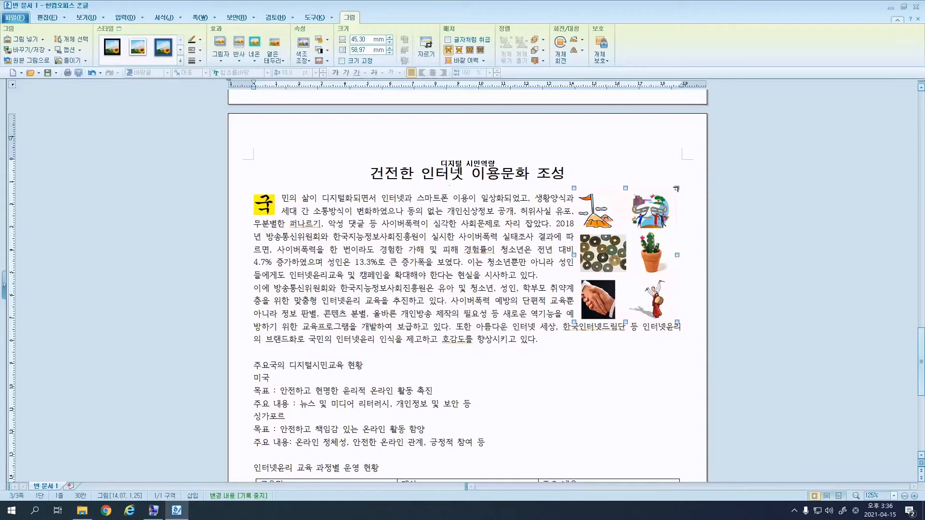
pyautogui.moveTo(677, 189); pyautogui.dragTo(617, 278)
pyautogui.moveTo(574, 322); pyautogui.dragTo(615, 214)
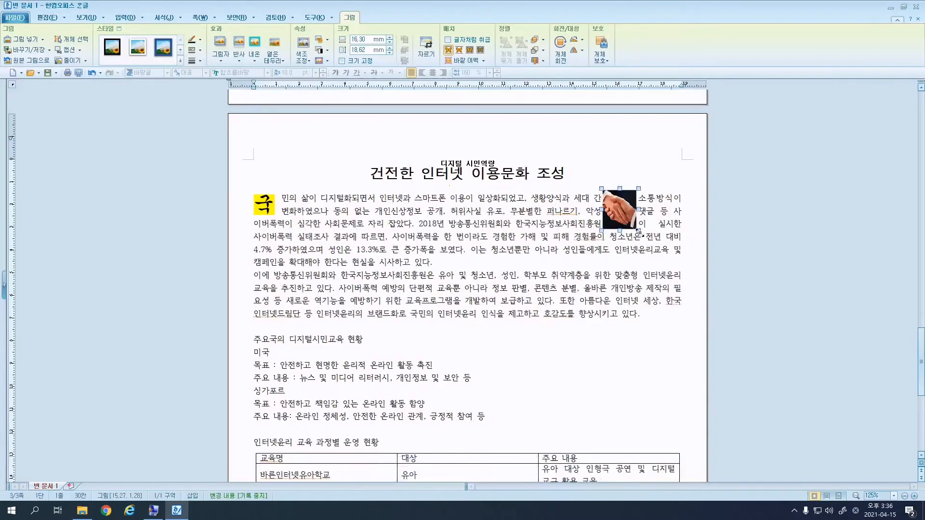
pyautogui.moveTo(664, 257); pyautogui.dragTo(681, 280)
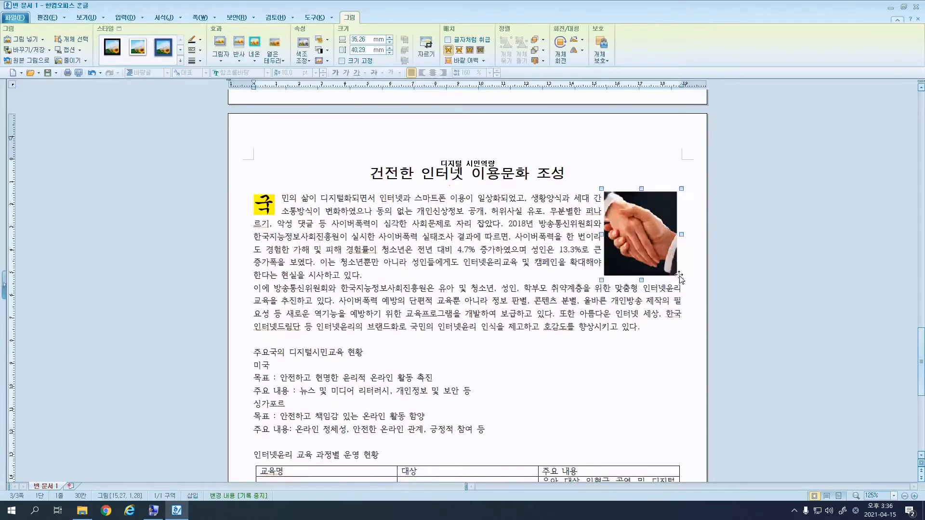
pyautogui.doubleClick(663, 230)
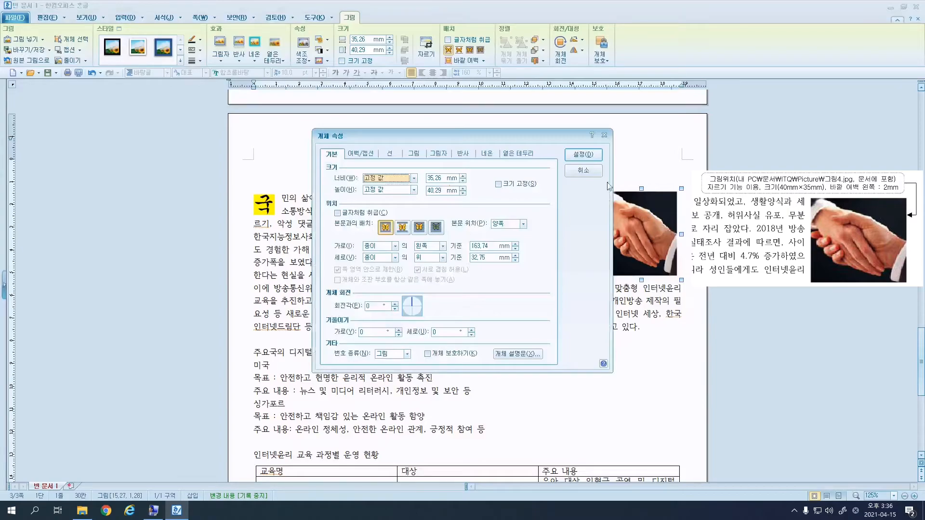
# Set the picture's width value to 403, lock its size, and give it a 2 mm left margin.
pyautogui.moveTo(442, 179); pyautogui.dragTo(410, 180)
pyautogui.write('40')
pyautogui.write('35')
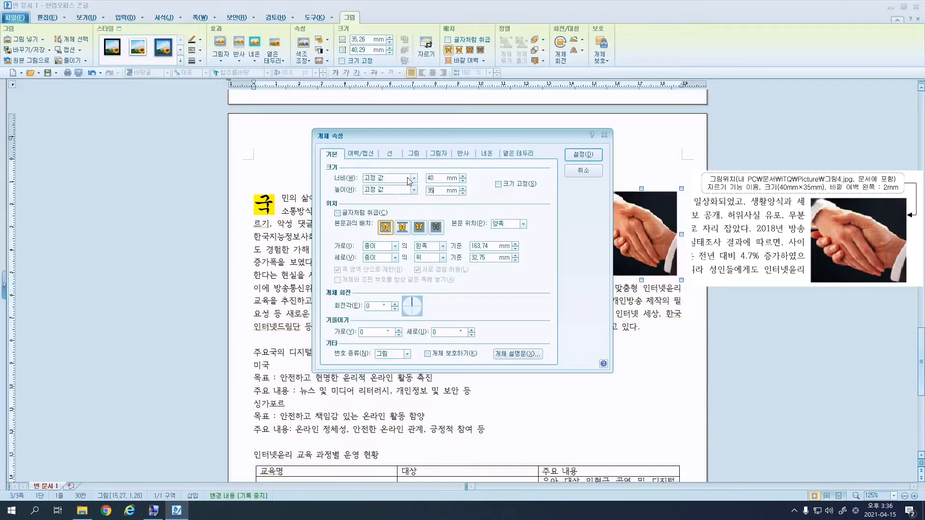
pyautogui.click(520, 186)
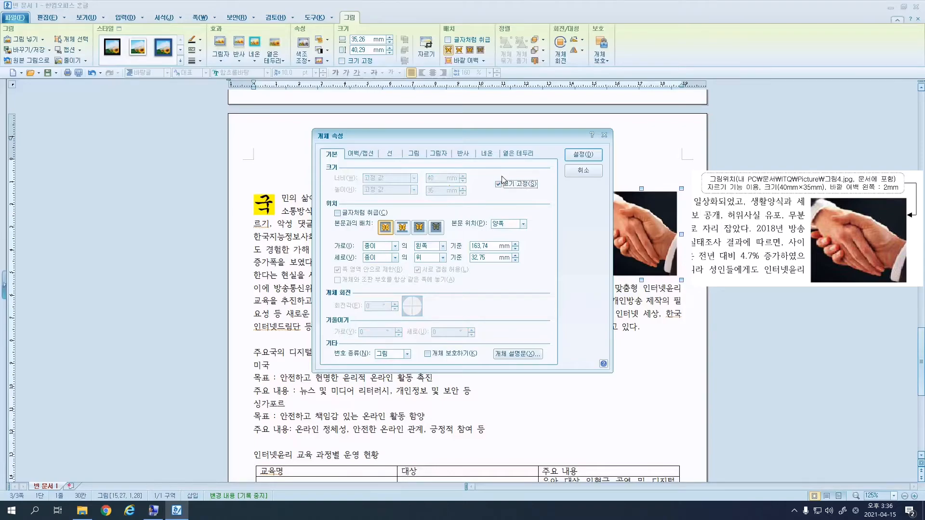
pyautogui.click(369, 154)
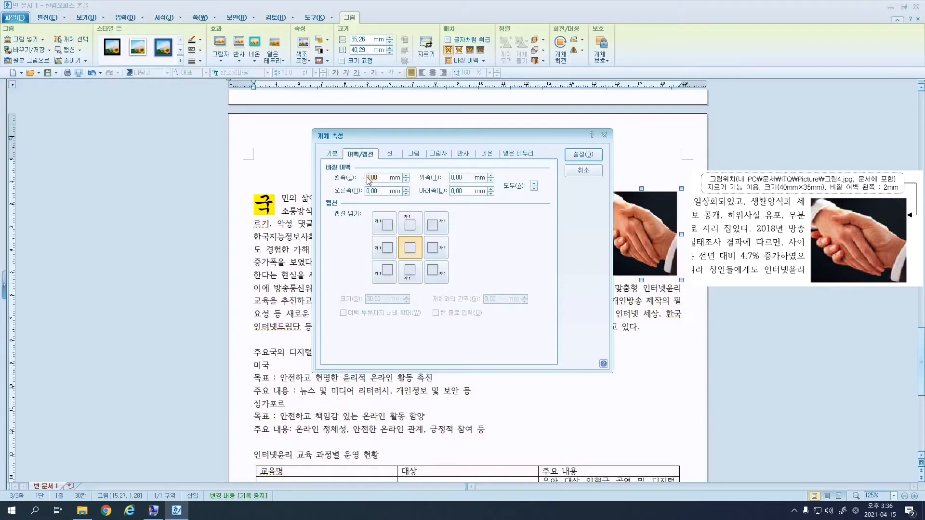
pyautogui.write('2')
pyautogui.click(584, 155)
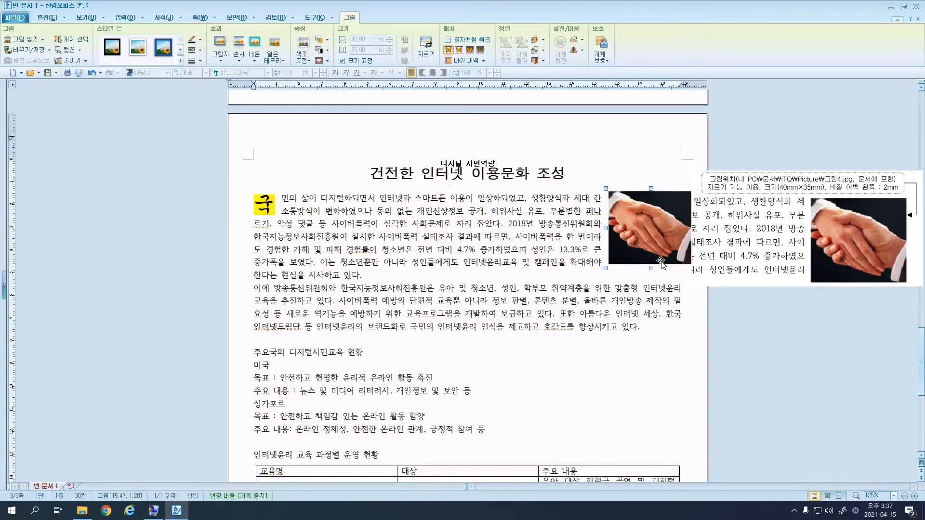
# Nudge the handshake picture slightly left and down into place beside the opening paragraph.
pyautogui.press('Left')
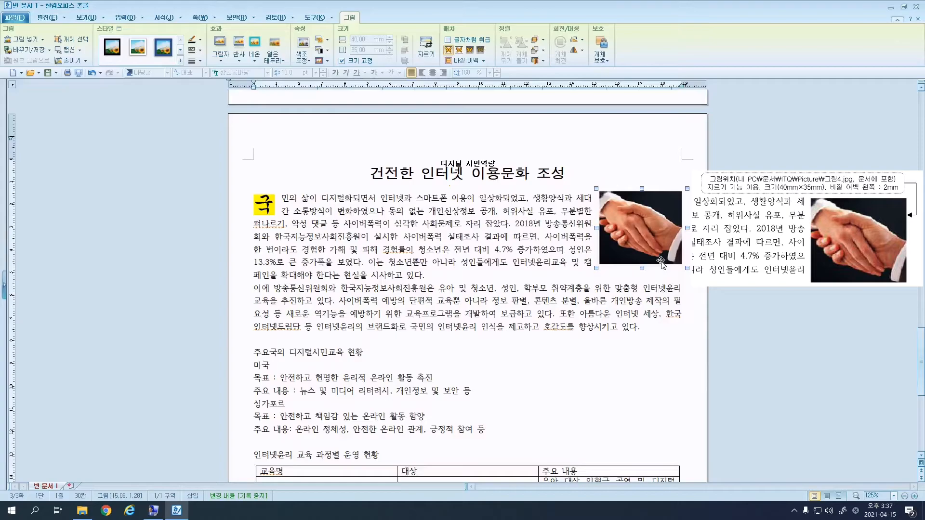
pyautogui.press('Left')
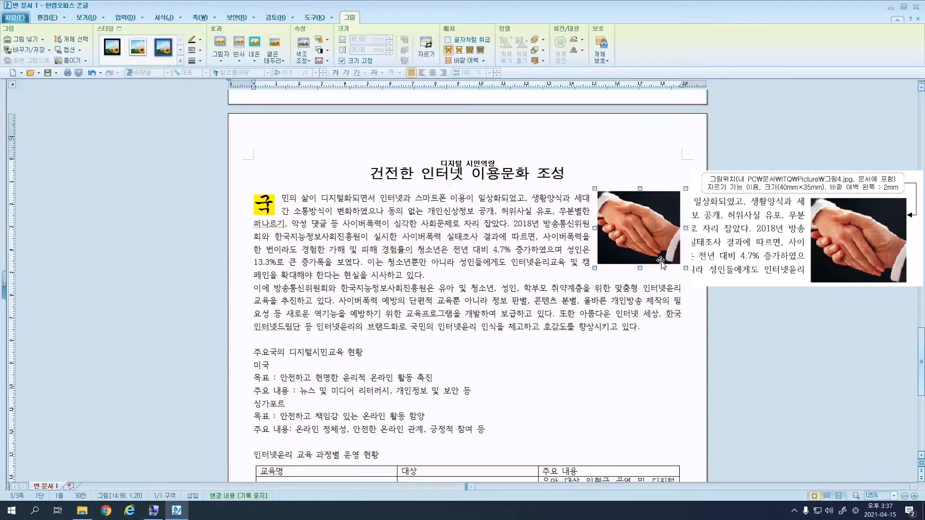
pyautogui.press('Left')
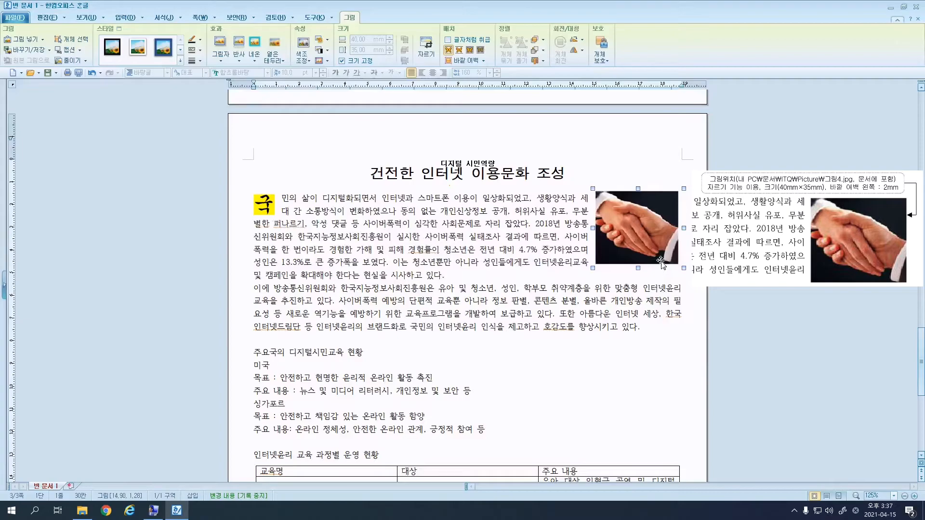
pyautogui.press('Down')
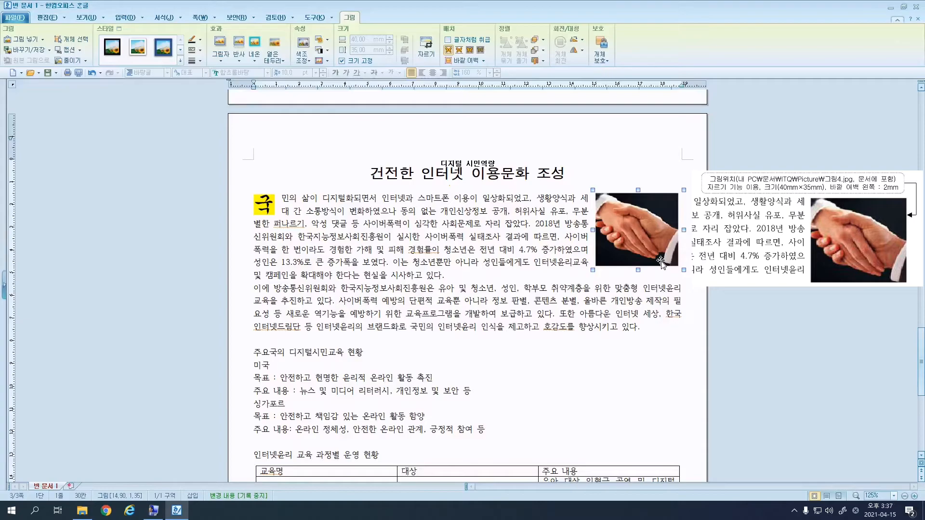
pyautogui.press('Left')
pyautogui.press('Left')
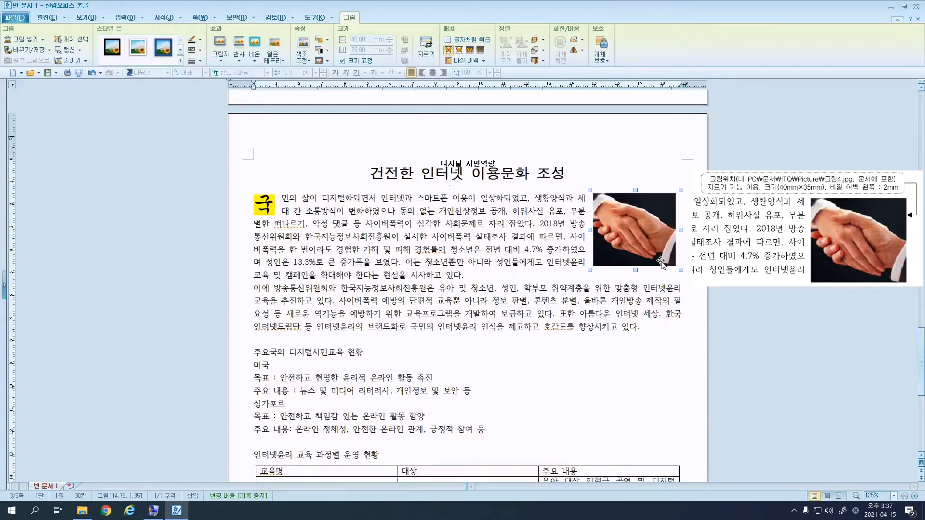
pyautogui.press('Down')
pyautogui.press('Down')
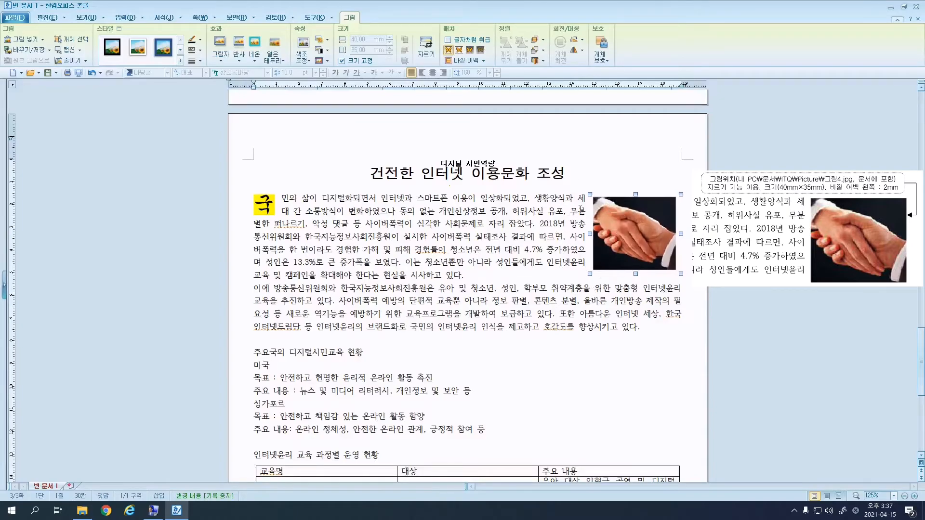
pyautogui.press('Up')
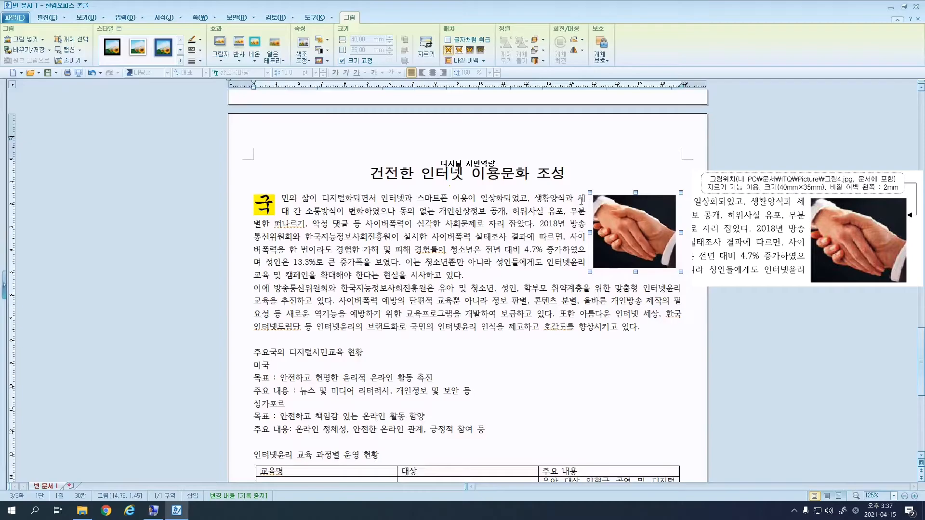
# Convert 추진 in the second paragraph to 추진(推進) with its Hanja in parentheses.
pyautogui.click(258, 289)
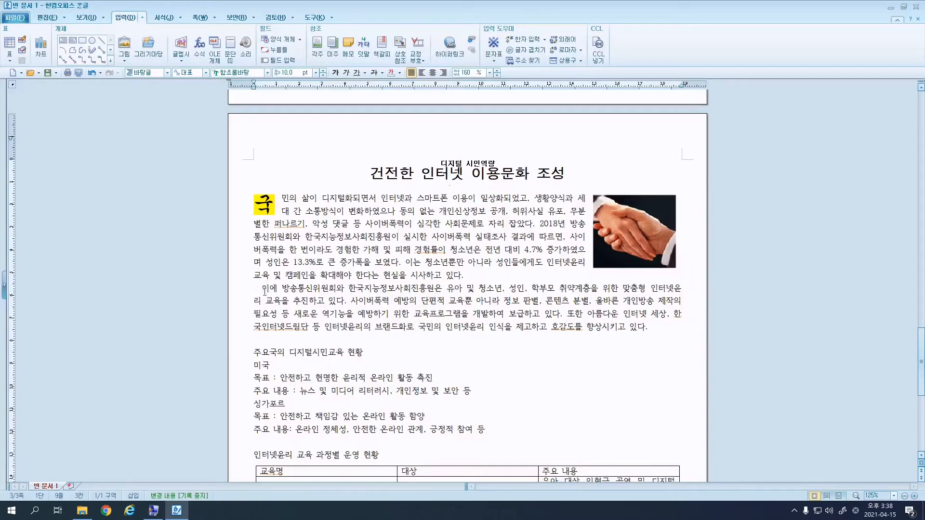
pyautogui.moveTo(293, 300); pyautogui.dragTo(309, 300)
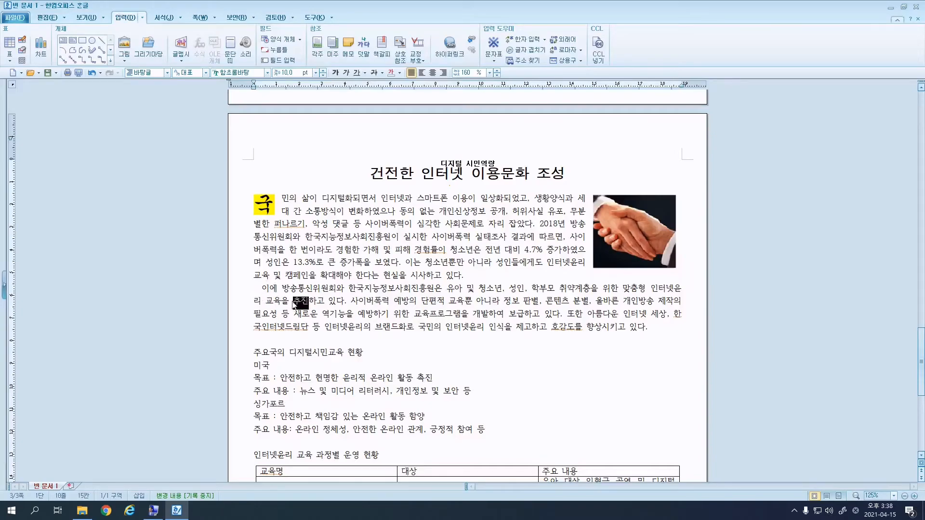
pyautogui.press('F9')
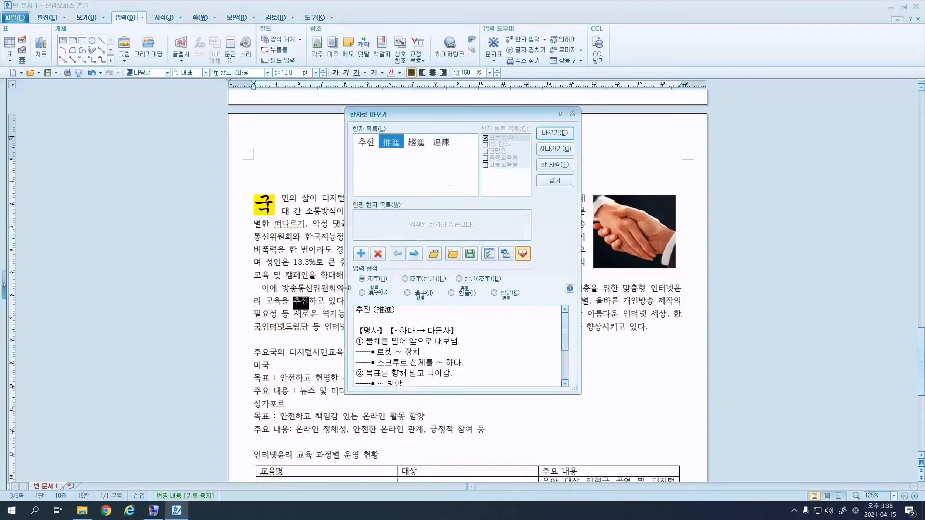
pyautogui.click(475, 280)
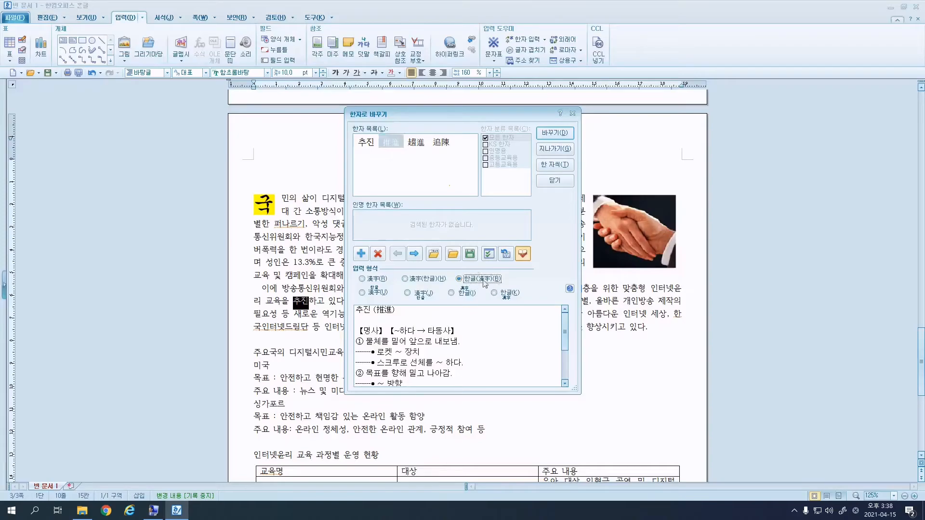
pyautogui.click(557, 132)
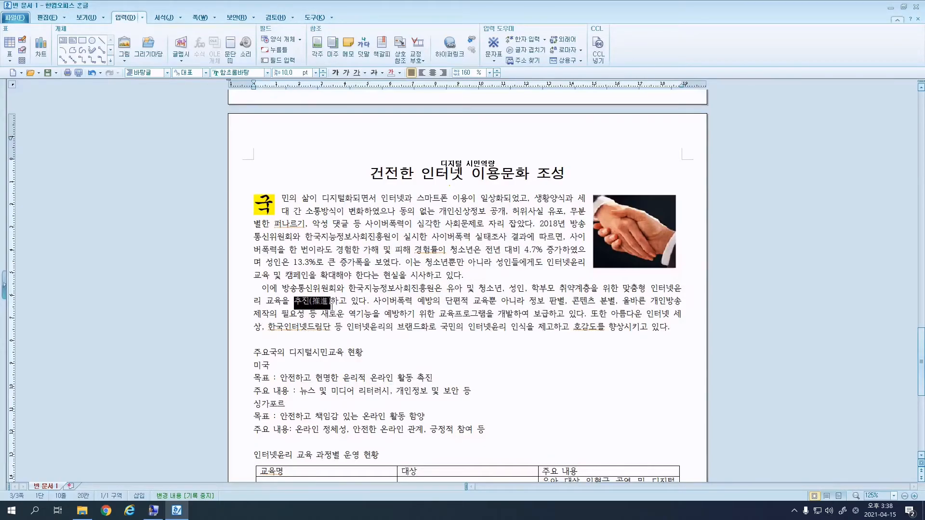
# Convert 역기능 on the next line to 역기능(逆機能).
pyautogui.moveTo(371, 316); pyautogui.dragTo(348, 317)
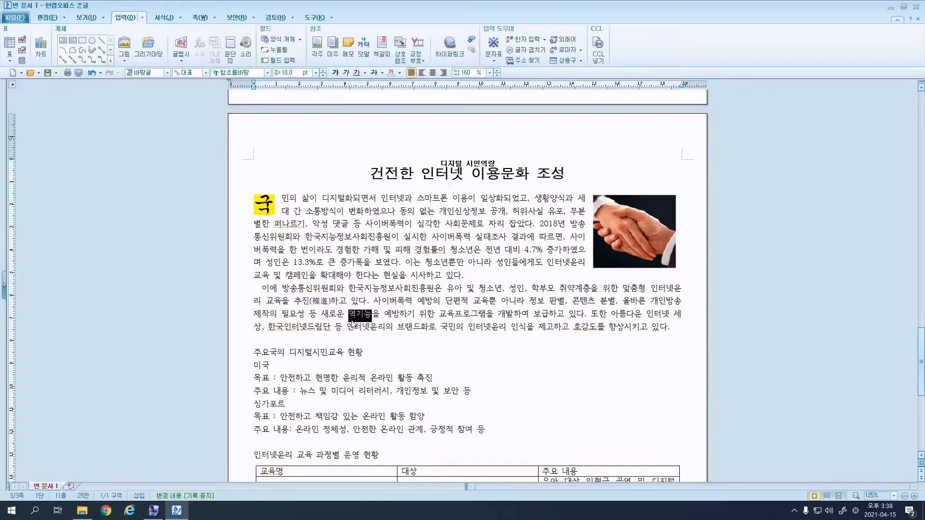
pyautogui.press('F9')
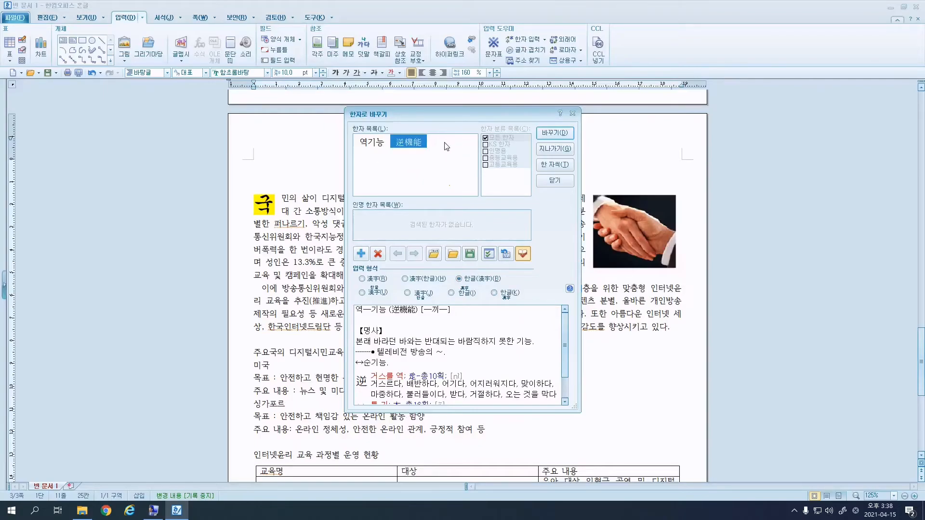
pyautogui.click(554, 132)
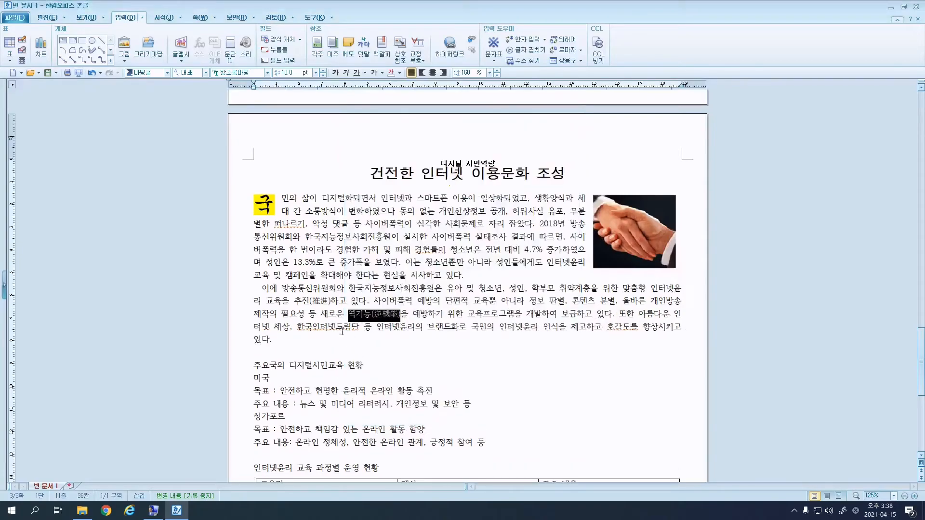
pyautogui.click(360, 328)
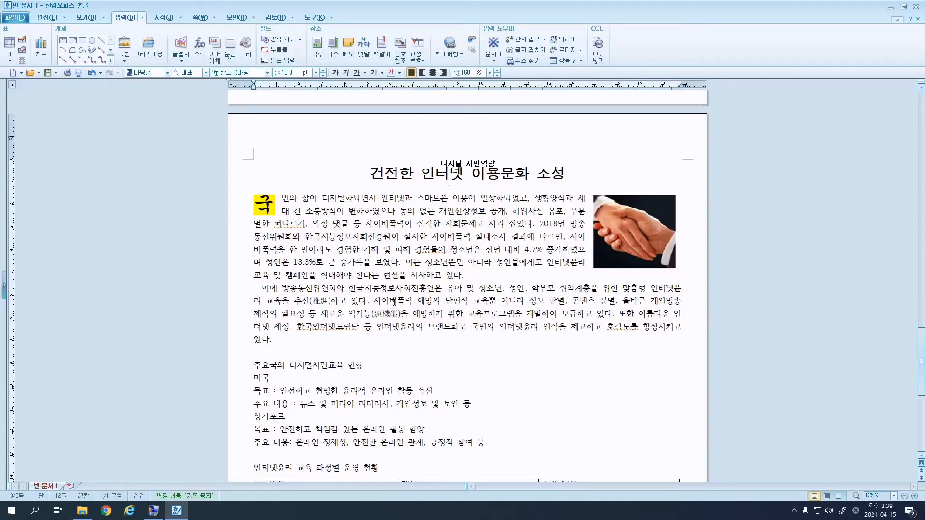
# Add a footnote after 한국인터넷드림단 using ㉮,㉯,㉰ number style.
pyautogui.scroll(-8, 360, 293)
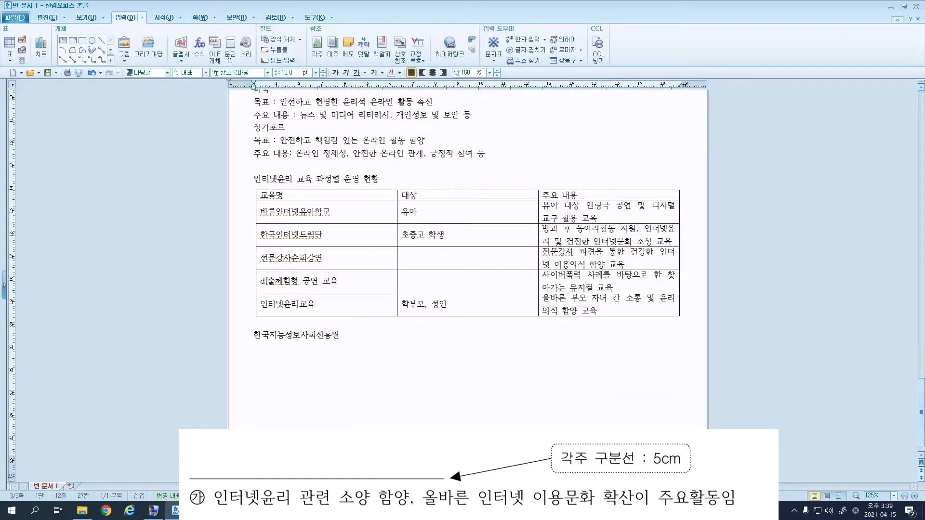
pyautogui.scroll(6, 399, 380)
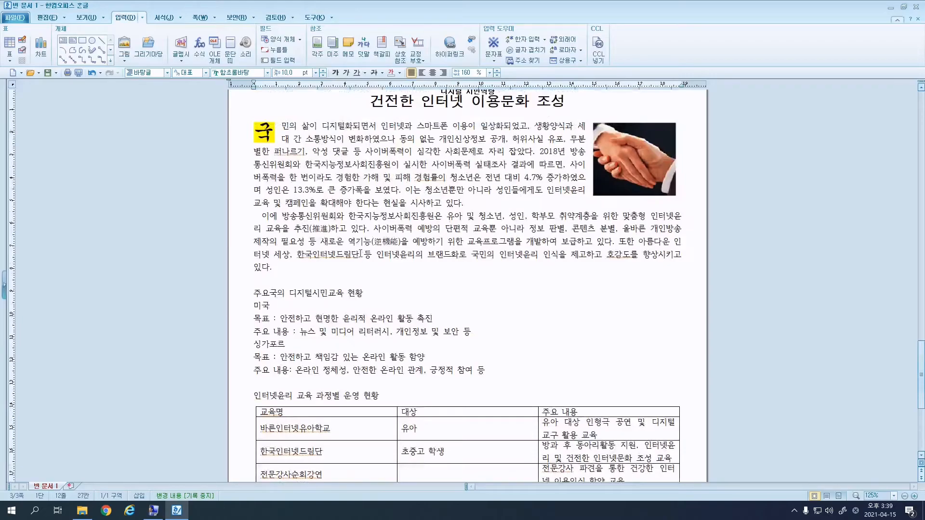
pyautogui.click(316, 48)
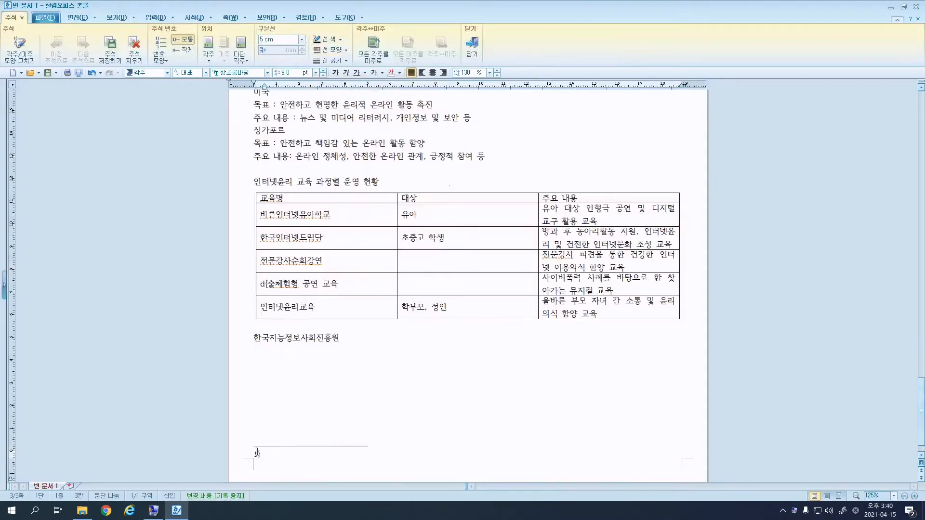
pyautogui.click(32, 58)
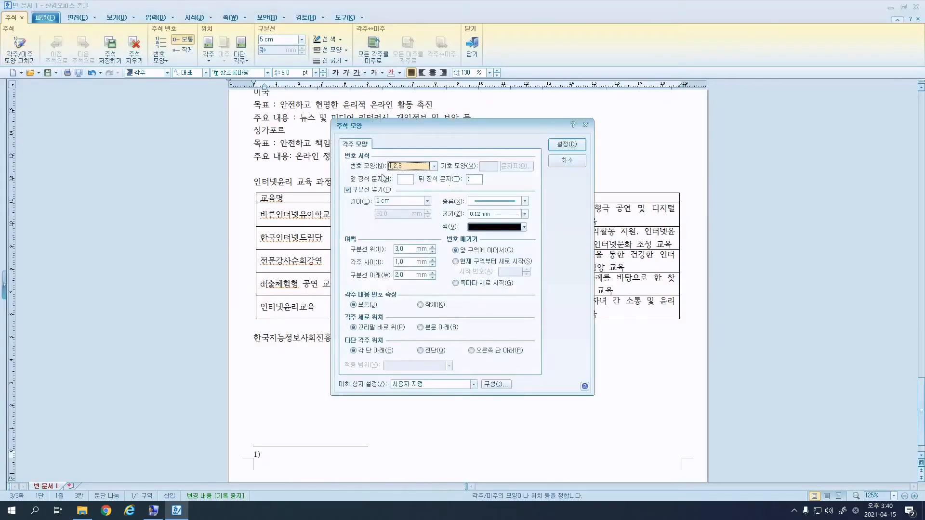
pyautogui.click(434, 166)
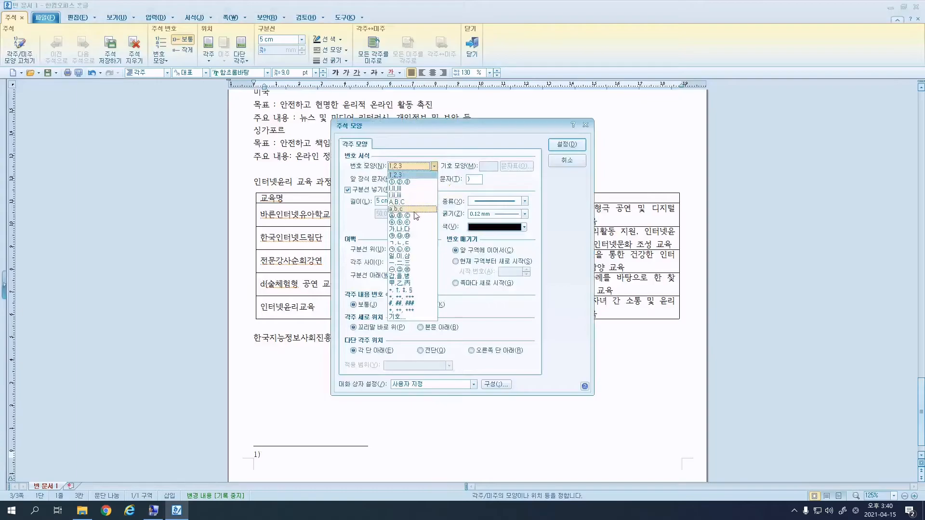
pyautogui.click(407, 236)
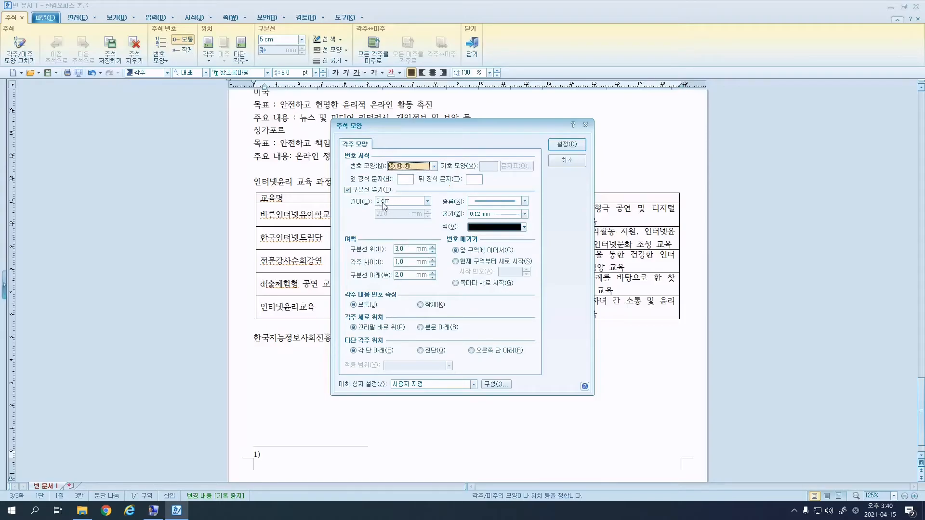
pyautogui.click(563, 145)
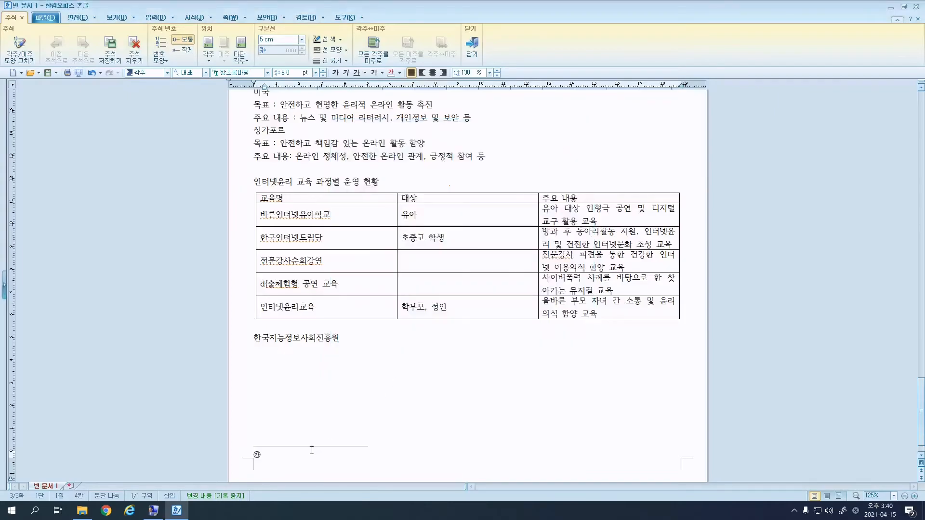
# Write the footnote '인터넷윤리 관련 소양 함양, 올바른 인터넷 이용문화 확산이 주요활동임' and close it.
pyautogui.write('인터넷윤리 관련 소양 함양, 올바른 잉ㄴ터넷')
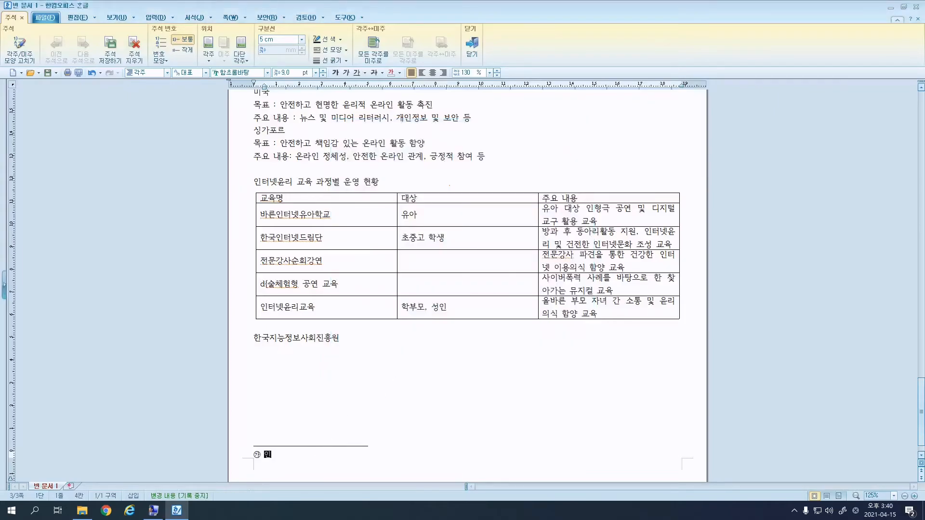
pyautogui.press('BackSpace')
pyautogui.press('BackSpace')
pyautogui.press('BackSpace')
pyautogui.press('BackSpace')
pyautogui.write('인터넷 이용문화 확산이 주요활동이')
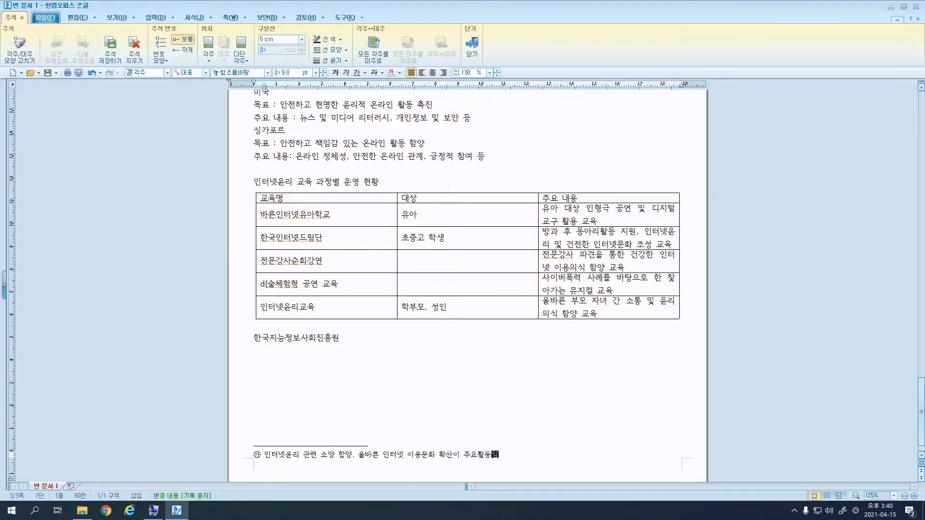
pyautogui.click(470, 46)
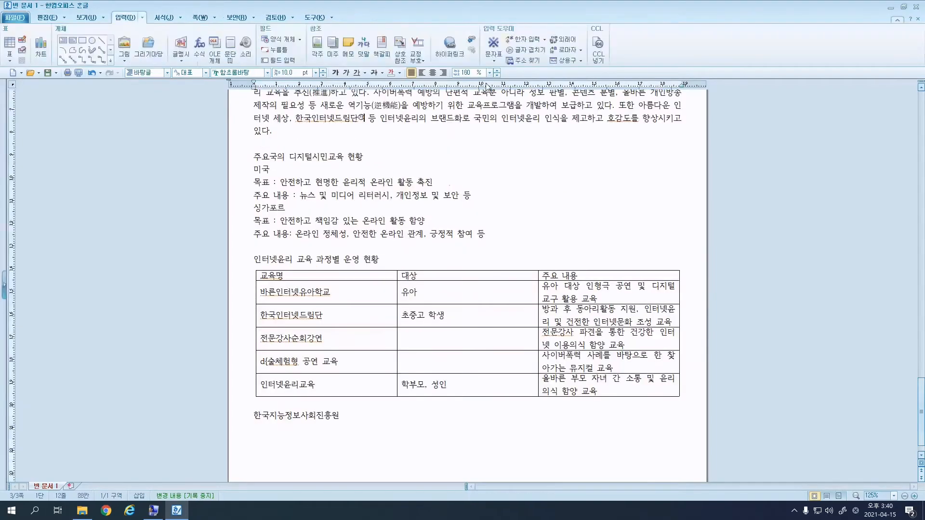
# Insert a ♥ from the HNC symbols before the 주요국의 디지털시민교육 현황 heading.
pyautogui.click(254, 158)
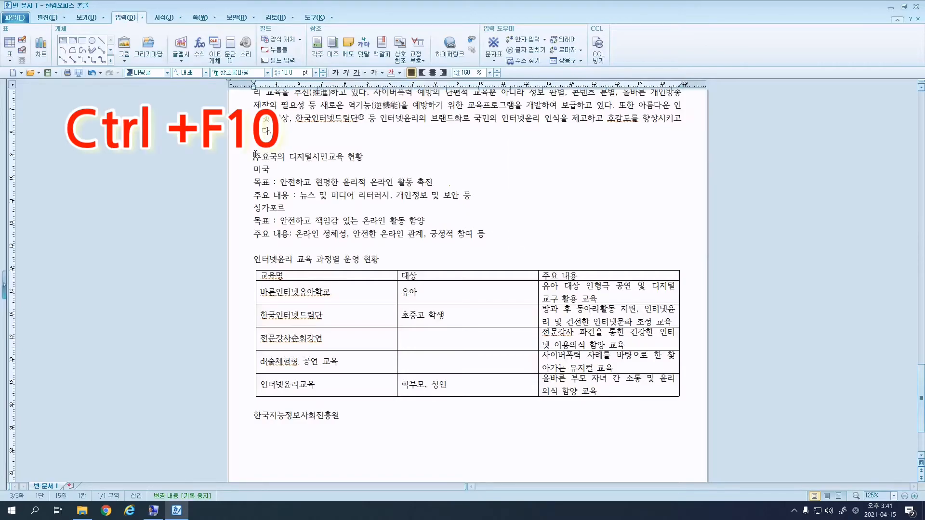
pyautogui.hotkey('ctrl', 'F10')
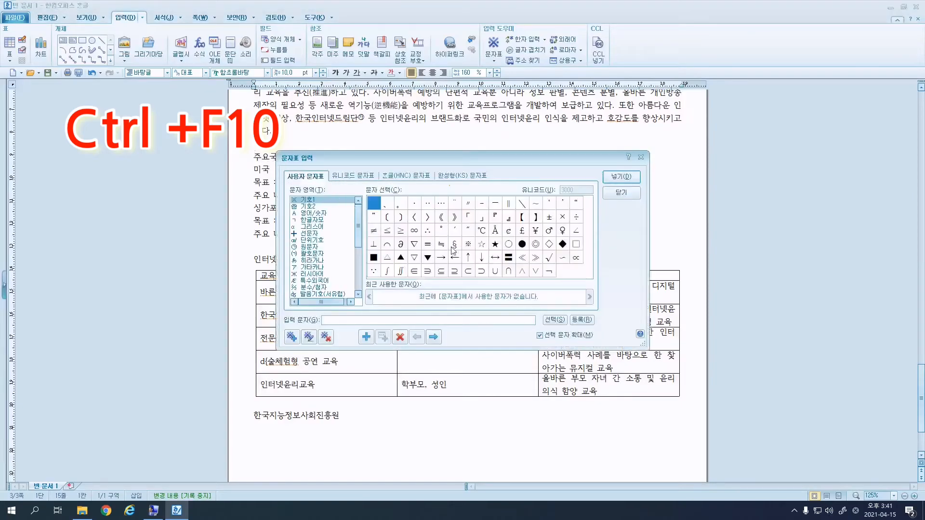
pyautogui.click(415, 178)
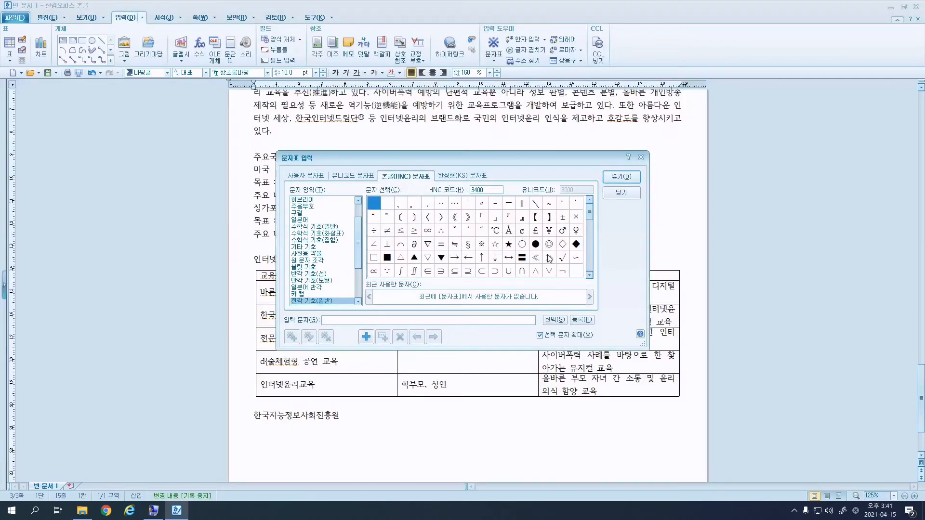
pyautogui.scroll(-2, 591, 275)
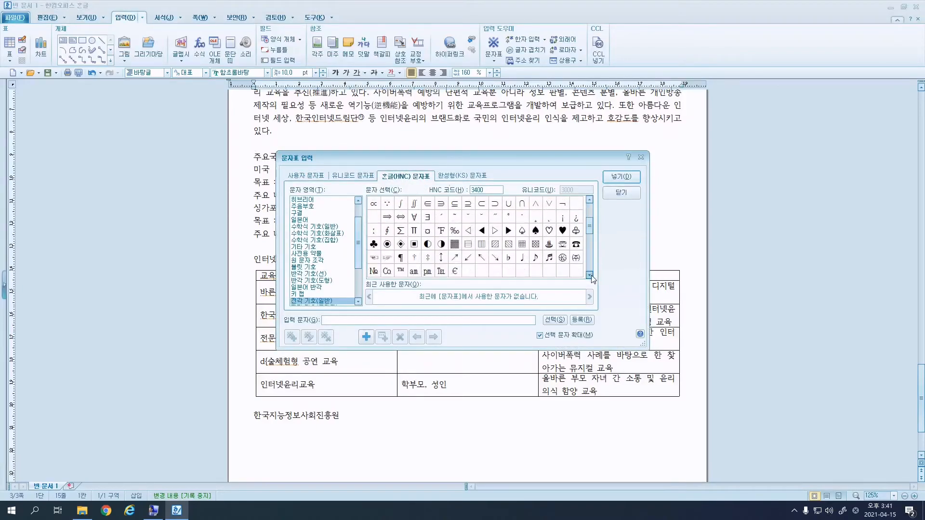
pyautogui.click(562, 216)
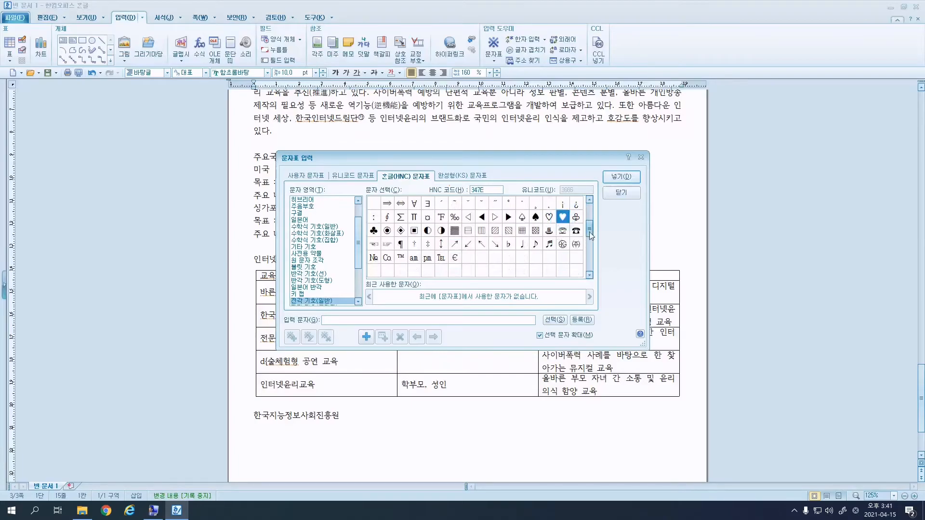
pyautogui.moveTo(589, 232); pyautogui.dragTo(591, 224)
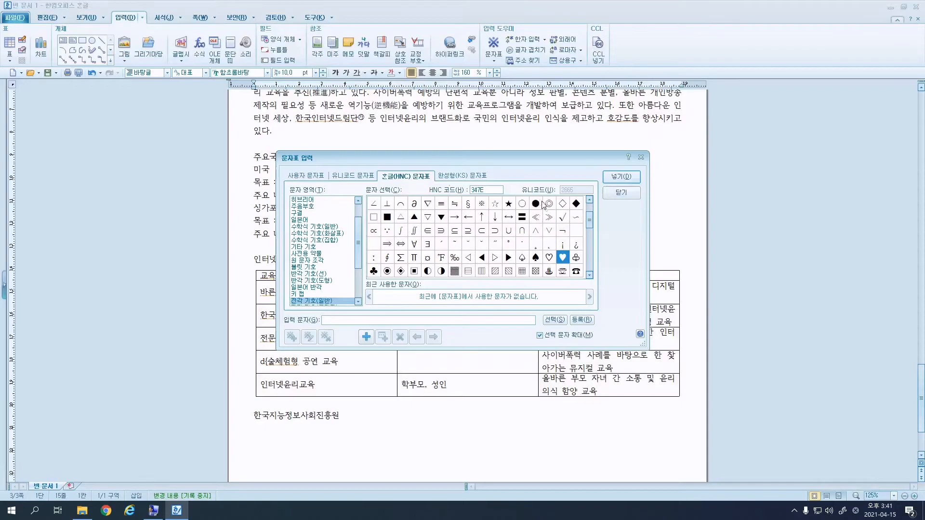
pyautogui.click(563, 258)
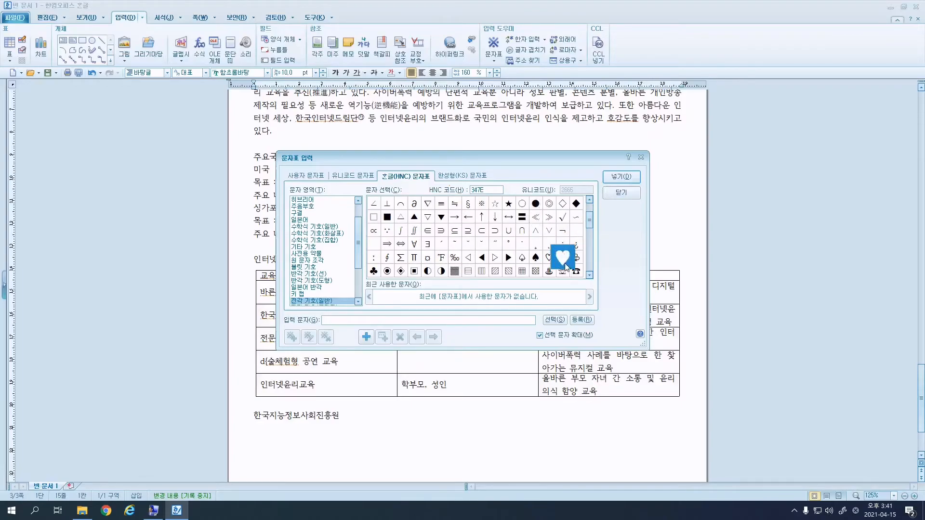
pyautogui.click(621, 177)
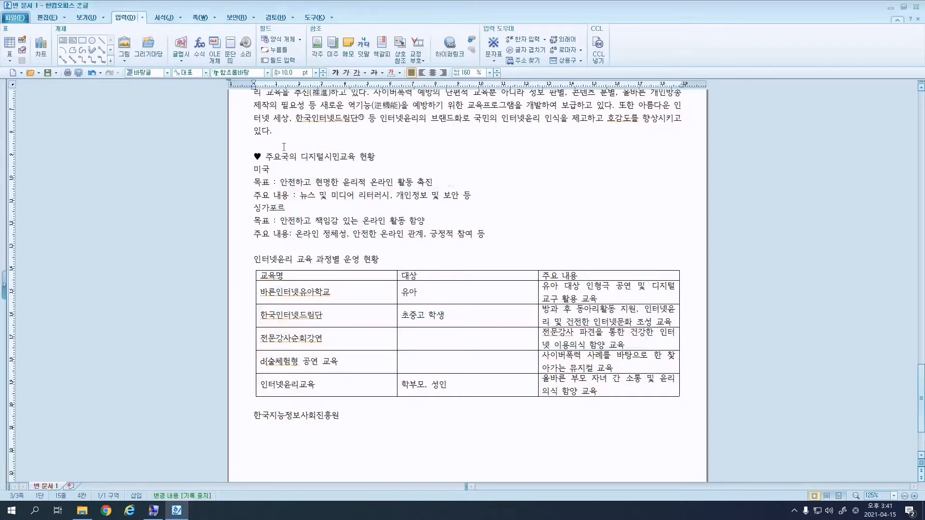
# Insert the same ♥ before the 인터넷윤리 교육 과정별 운영 현황 heading.
pyautogui.click(259, 258)
pyautogui.hotkey('ctrl', 'F10')
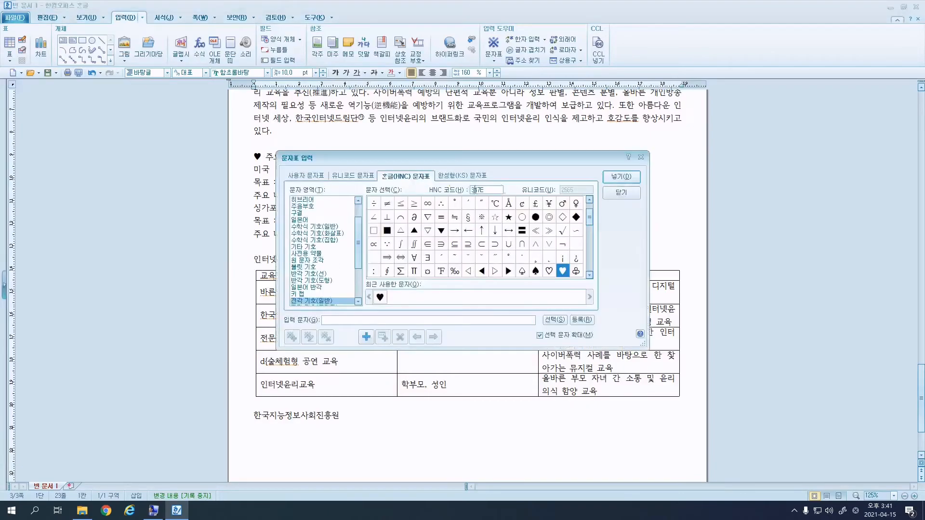
pyautogui.click(622, 177)
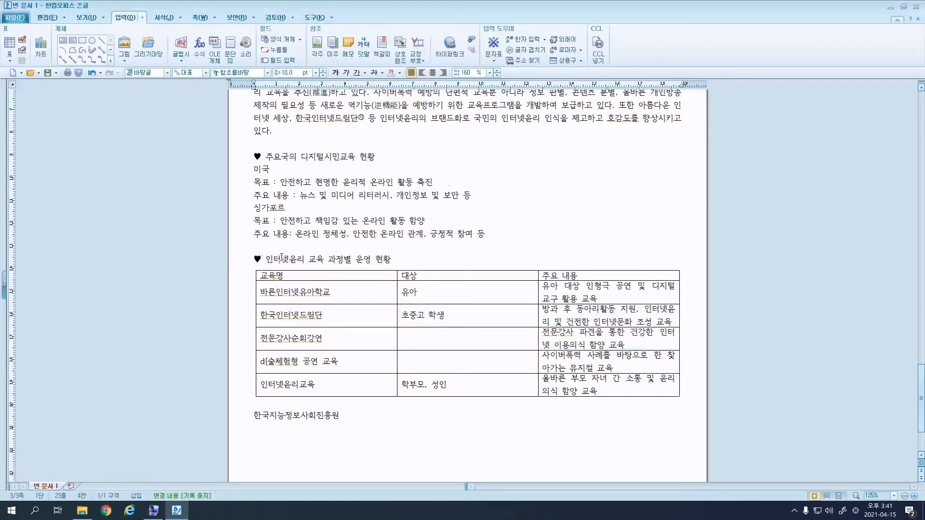
# Set the heading 주요국의 디지털시민교육 현황 in Gulim (굴림) at 18 pt, then reselect it.
pyautogui.tripleClick(284, 157)
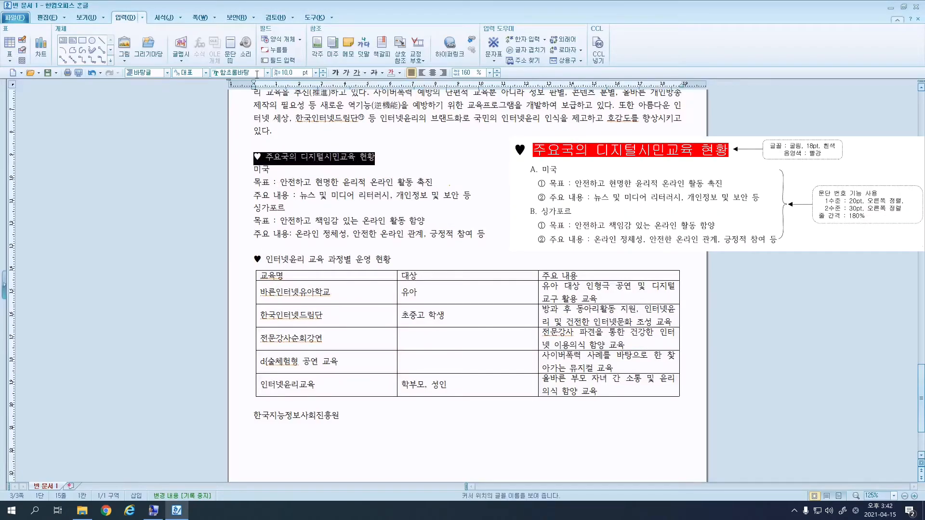
pyautogui.click(245, 73)
pyautogui.write('굴림')
pyautogui.press('Return')
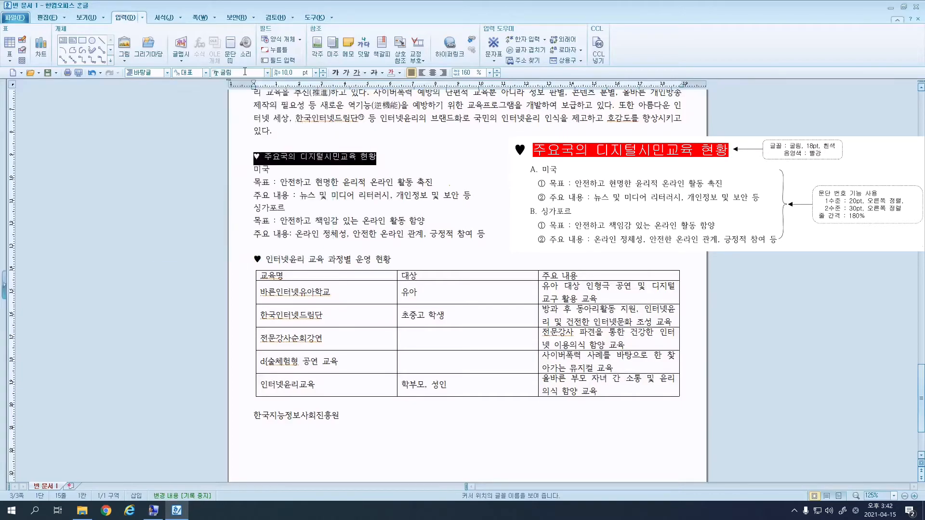
pyautogui.click(293, 72)
pyautogui.press('Return')
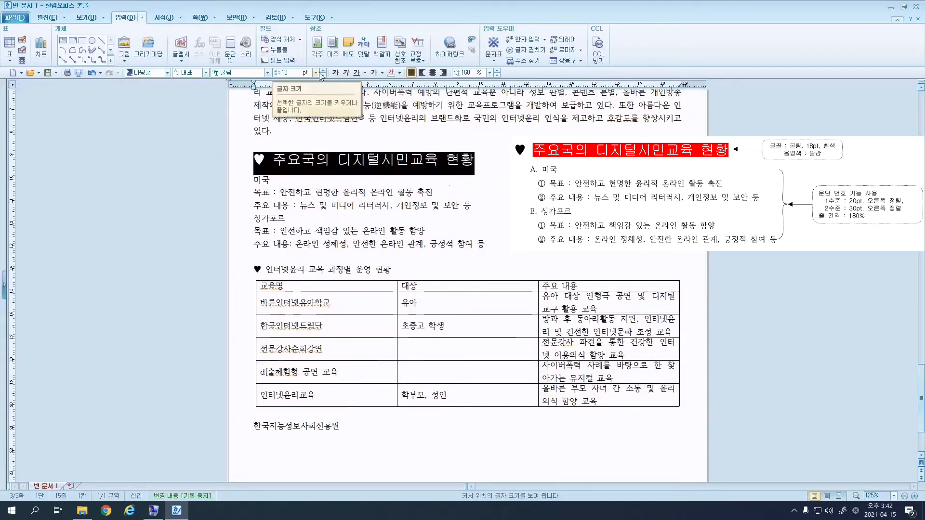
pyautogui.click(378, 162)
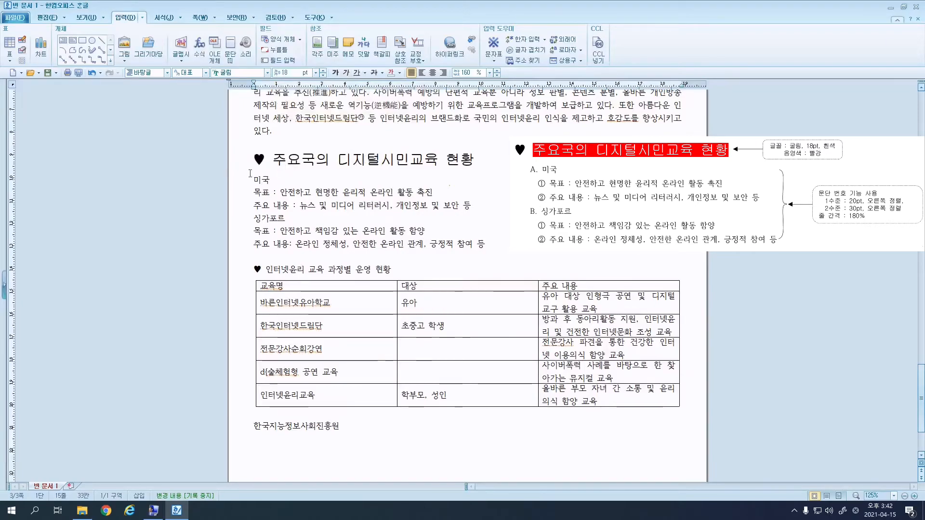
pyautogui.moveTo(271, 161)
pyautogui.mouseDown()
pyautogui.moveTo(478, 163)
pyautogui.moveTo(280, 166)
pyautogui.mouseUp()
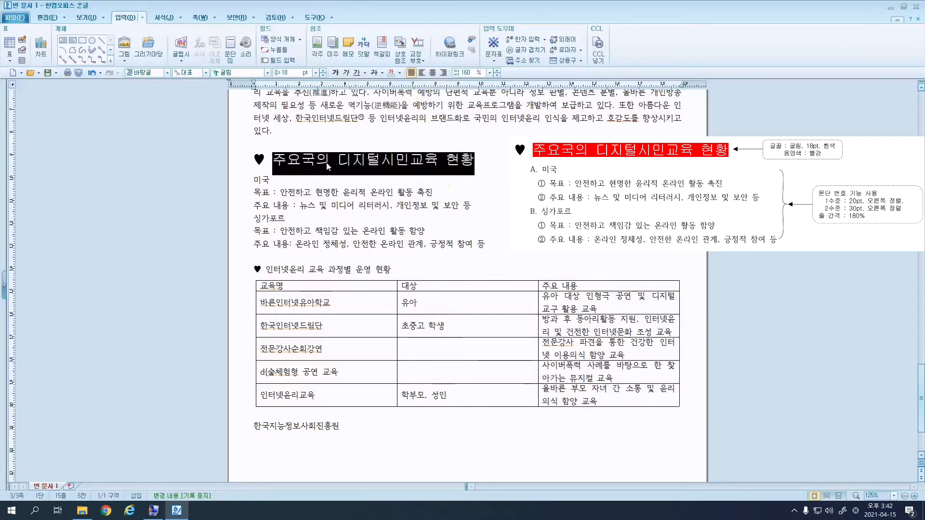
# In Character Shape, give the heading white text and red shading from the Office colour theme.
pyautogui.rightClick(352, 167)
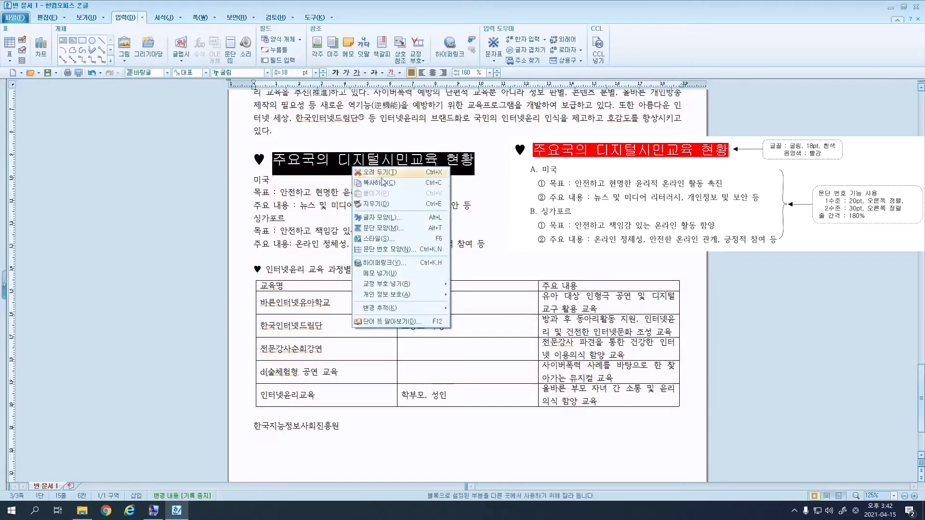
pyautogui.click(397, 220)
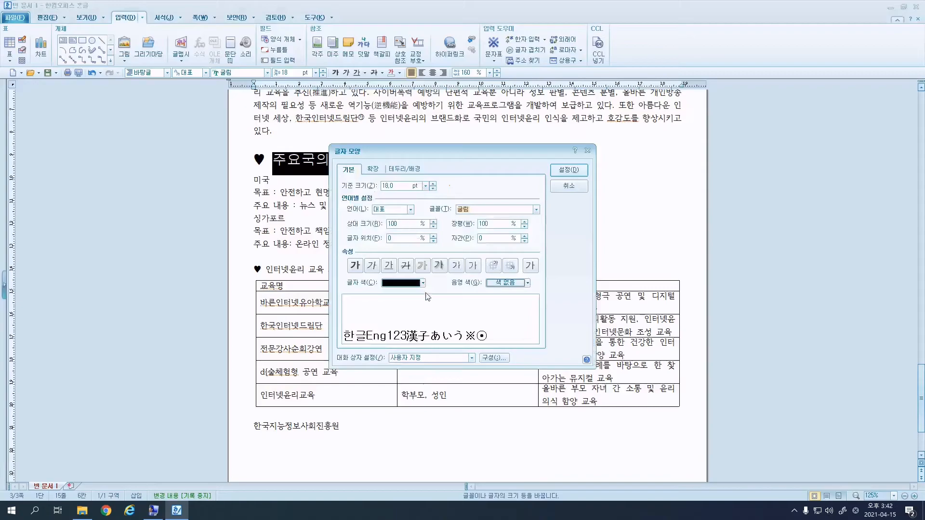
pyautogui.click(423, 283)
pyautogui.click(388, 314)
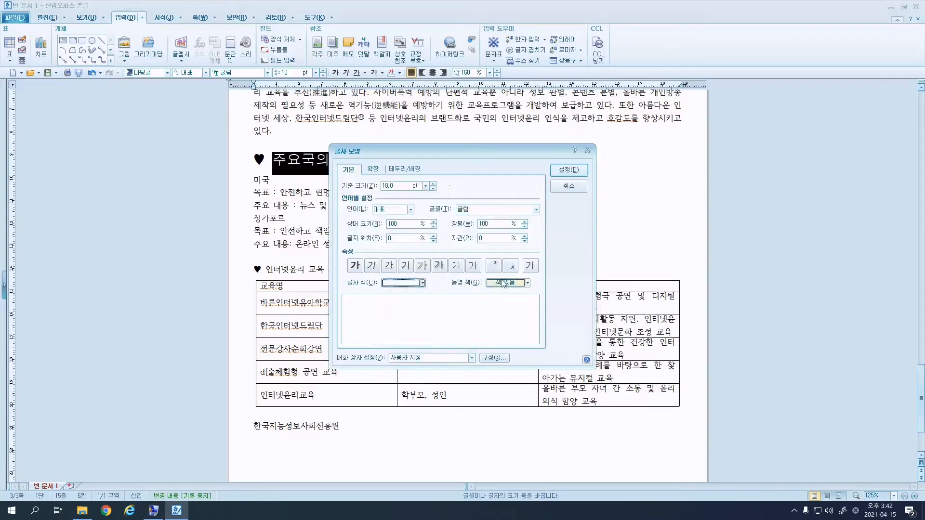
pyautogui.click(526, 284)
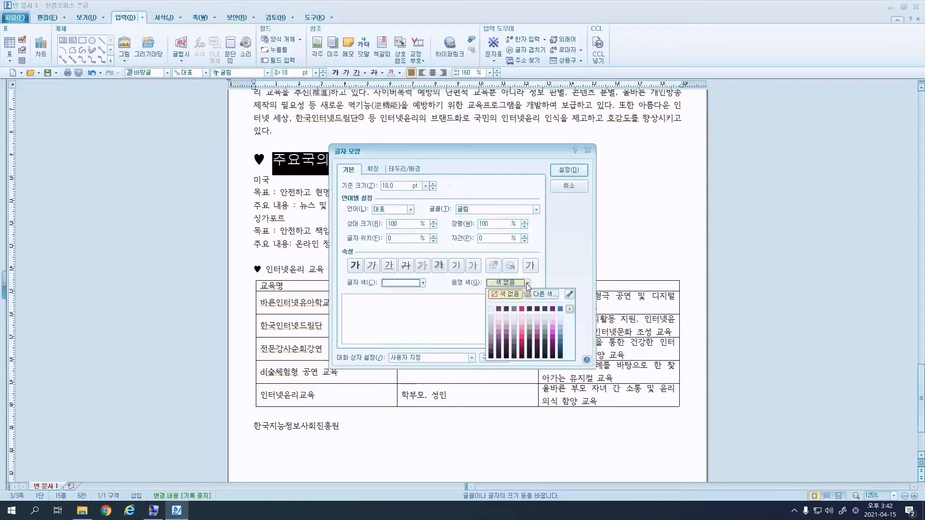
pyautogui.click(570, 309)
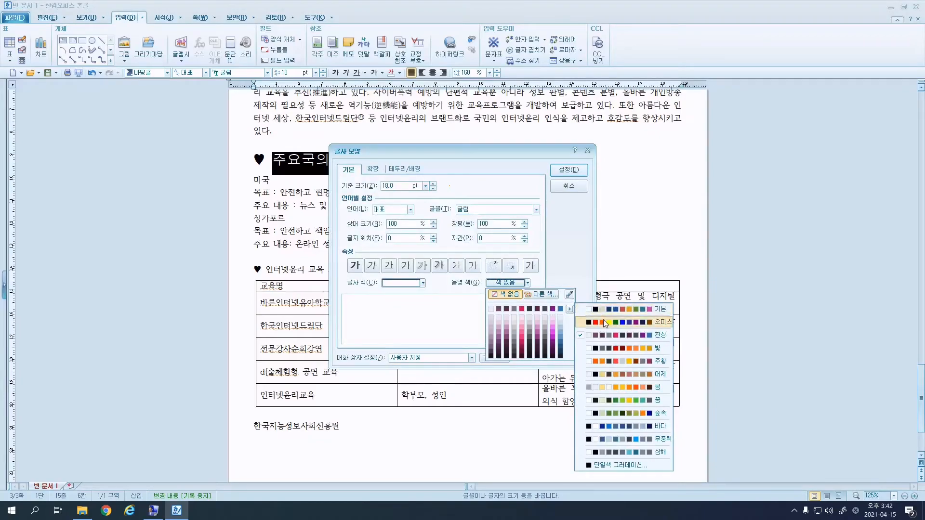
pyautogui.click(605, 322)
pyautogui.click(571, 310)
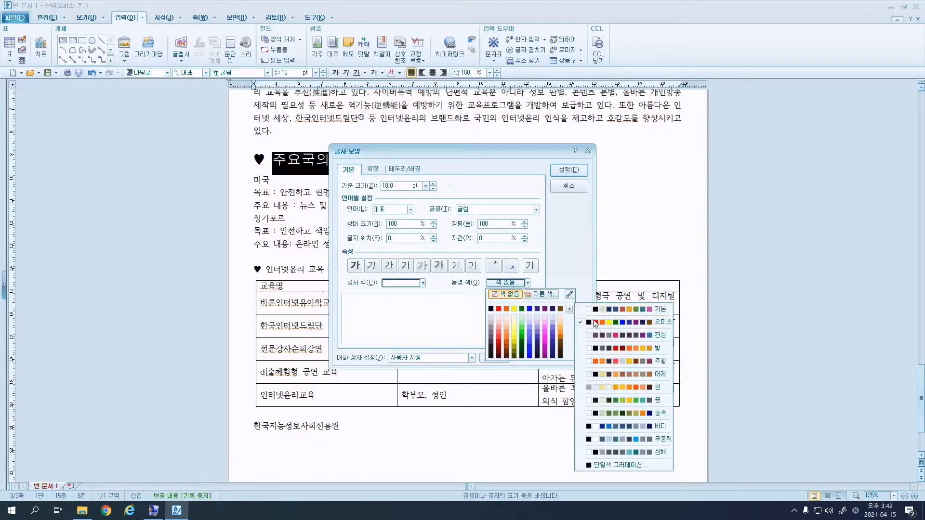
pyautogui.click(595, 323)
pyautogui.click(499, 309)
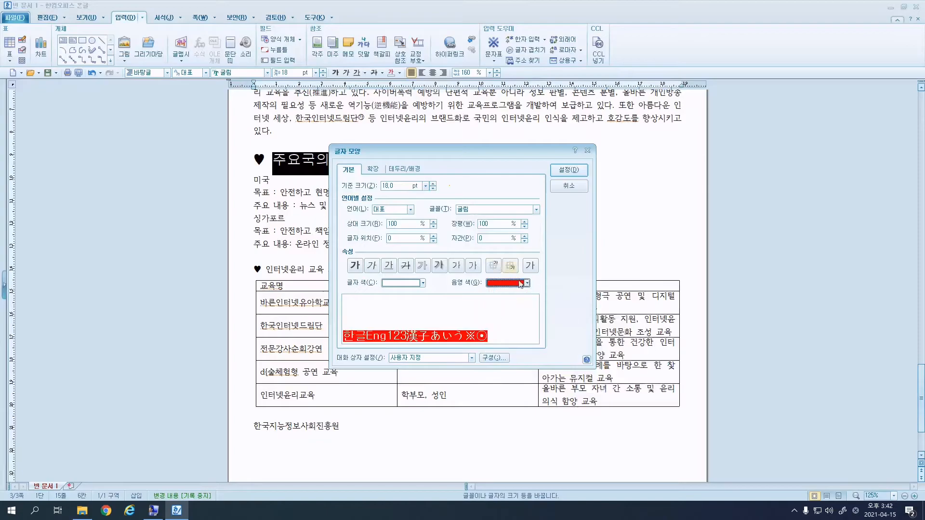
pyautogui.click(569, 170)
pyautogui.click(536, 150)
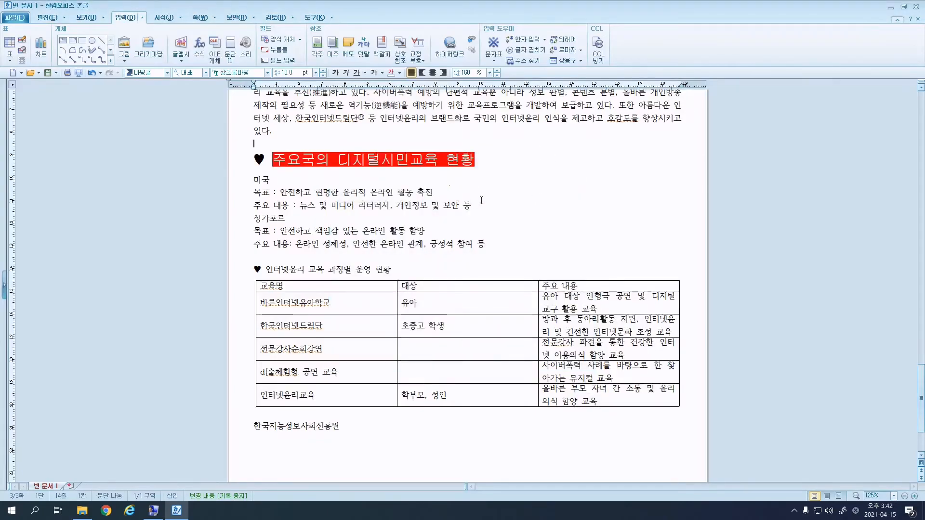
# Select the lines under the heading, from 미국 through 참여 등.
pyautogui.click(252, 181)
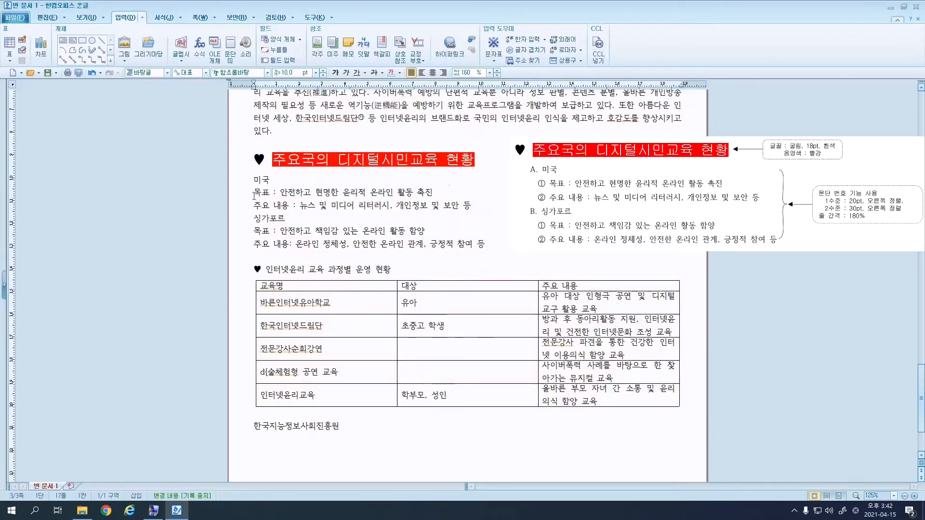
pyautogui.doubleClick(251, 180)
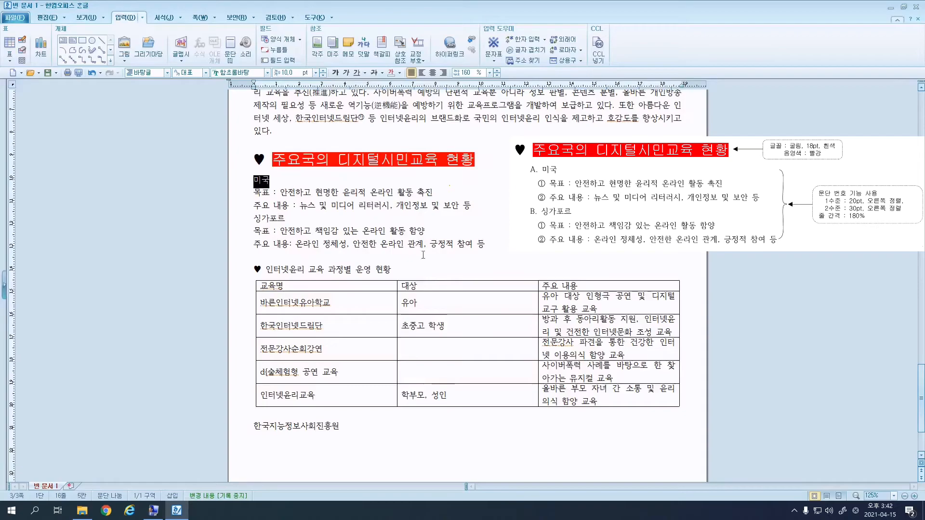
pyautogui.click(491, 248)
pyautogui.moveTo(489, 245); pyautogui.dragTo(251, 180)
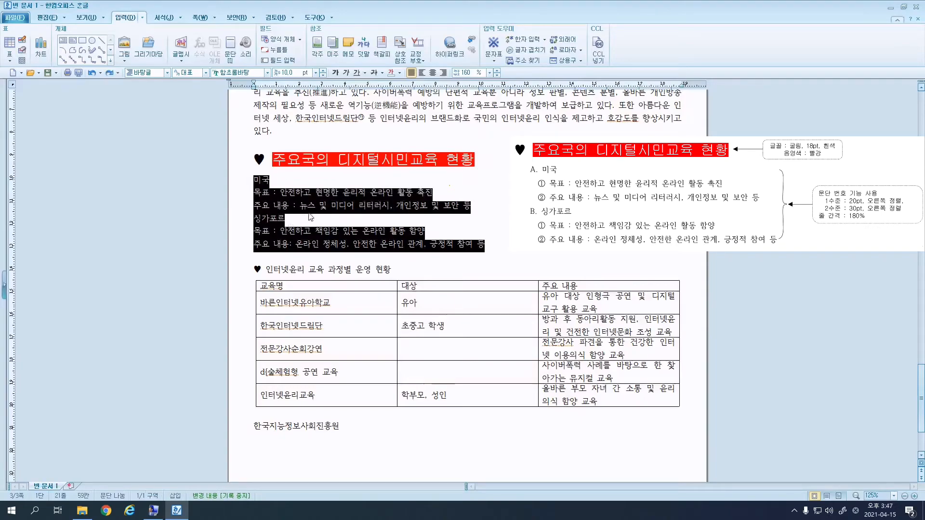
# Apply paragraph numbering to the selected lines using the A. 1. 가. style.
pyautogui.rightClick(316, 208)
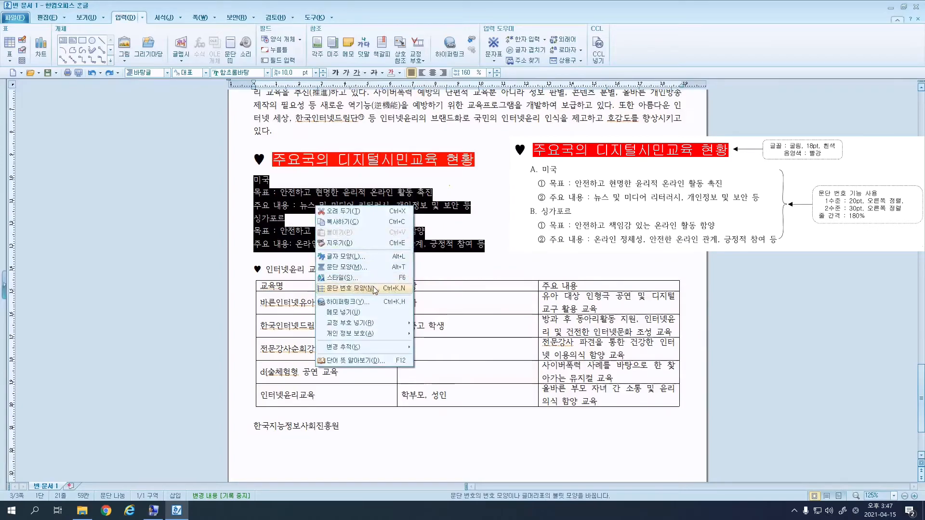
pyautogui.click(377, 289)
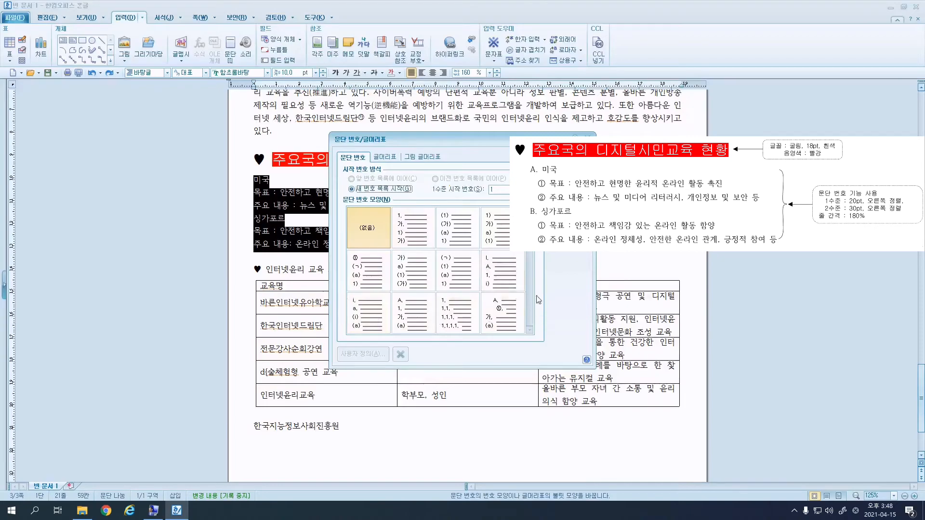
pyautogui.click(413, 312)
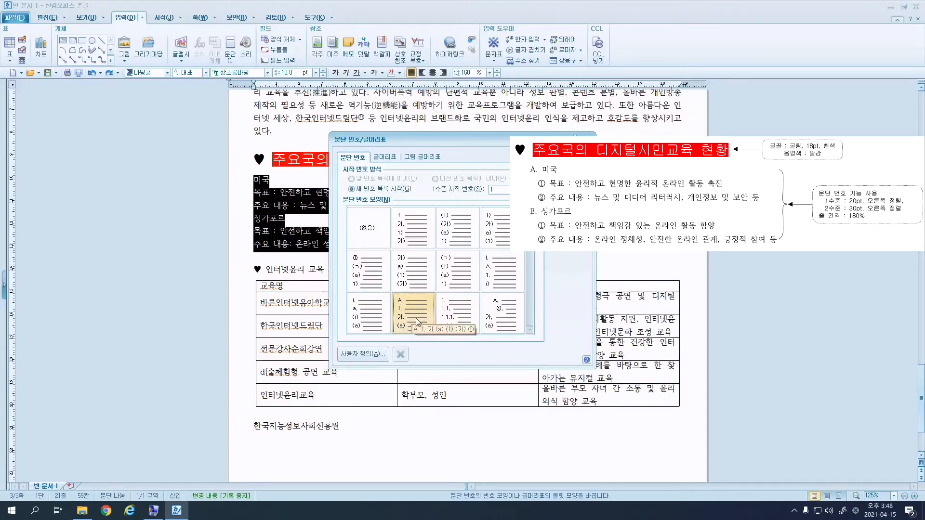
# Start a custom numbering definition, keeping level 1 as A, B, C.
pyautogui.click(363, 355)
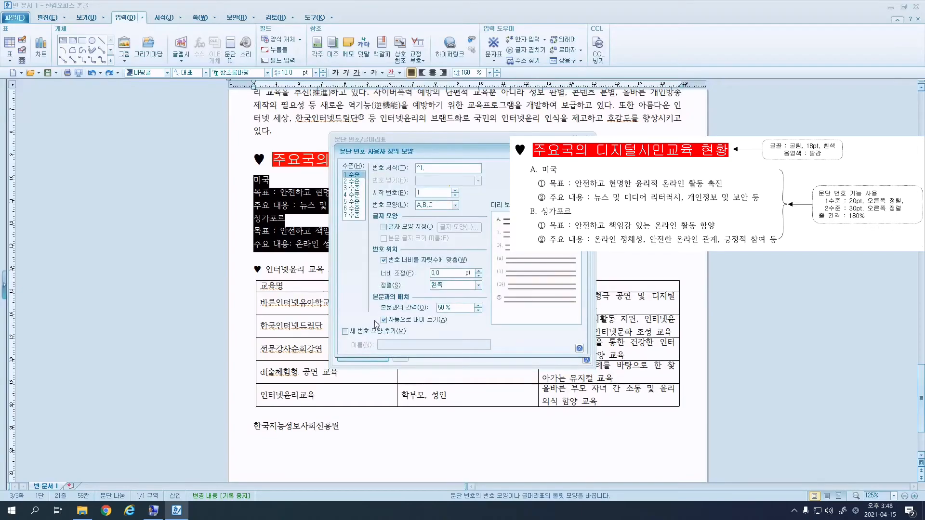
pyautogui.click(455, 206)
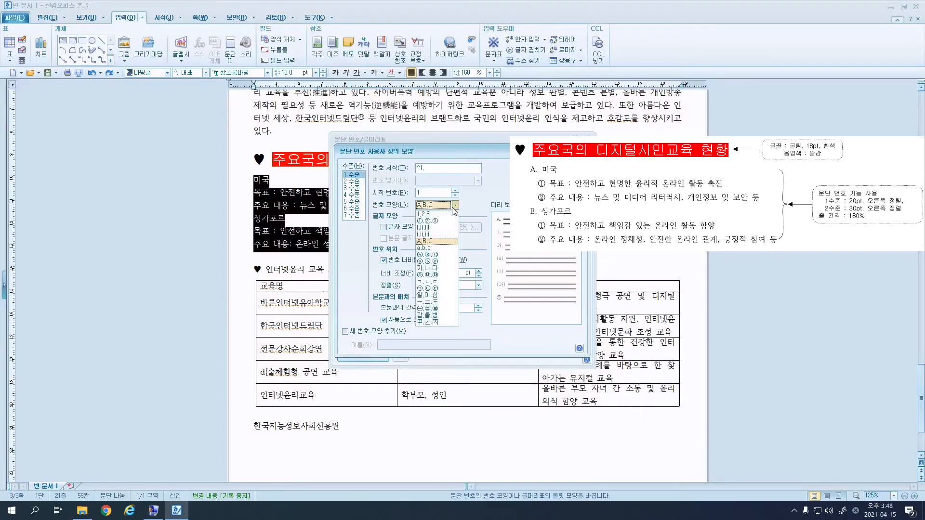
pyautogui.click(453, 208)
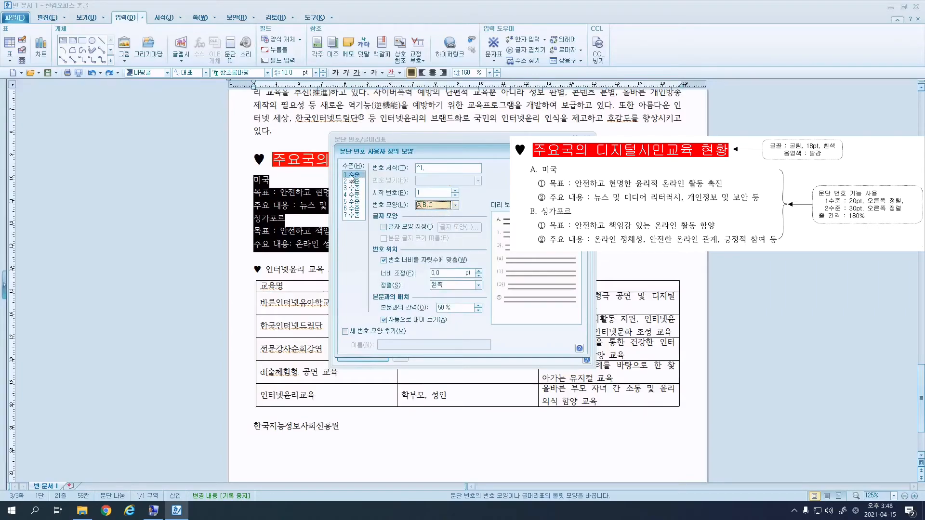
pyautogui.click(455, 205)
pyautogui.click(453, 207)
# Set level 2 numbering to circled ①, ②, ③ with no period after the number.
pyautogui.click(353, 181)
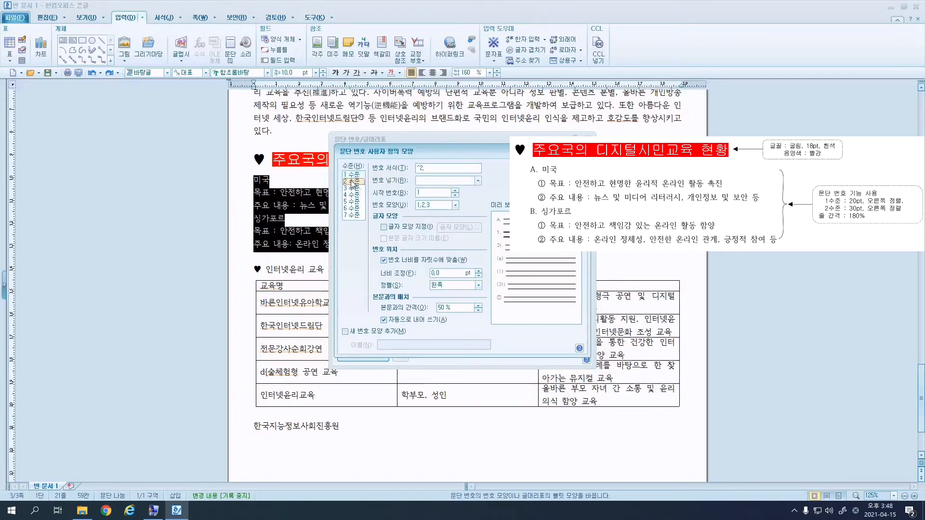
pyautogui.click(455, 206)
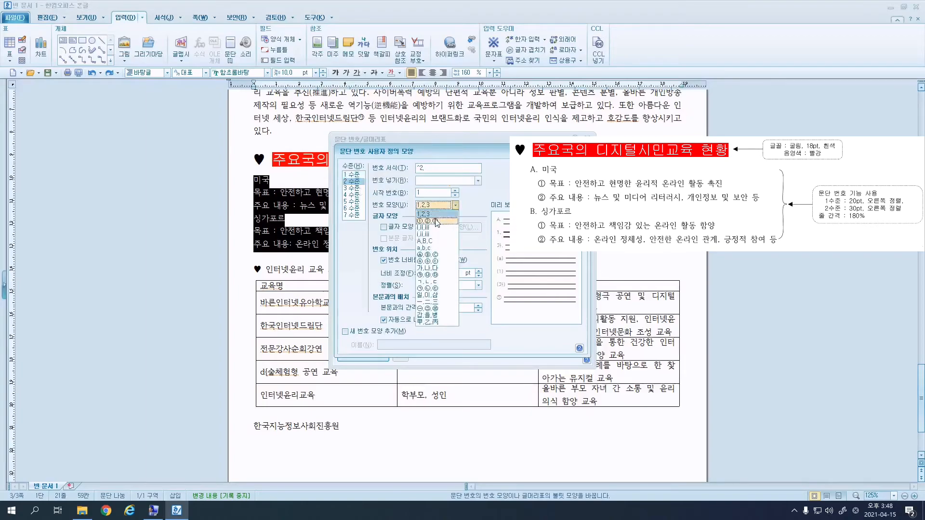
pyautogui.click(435, 224)
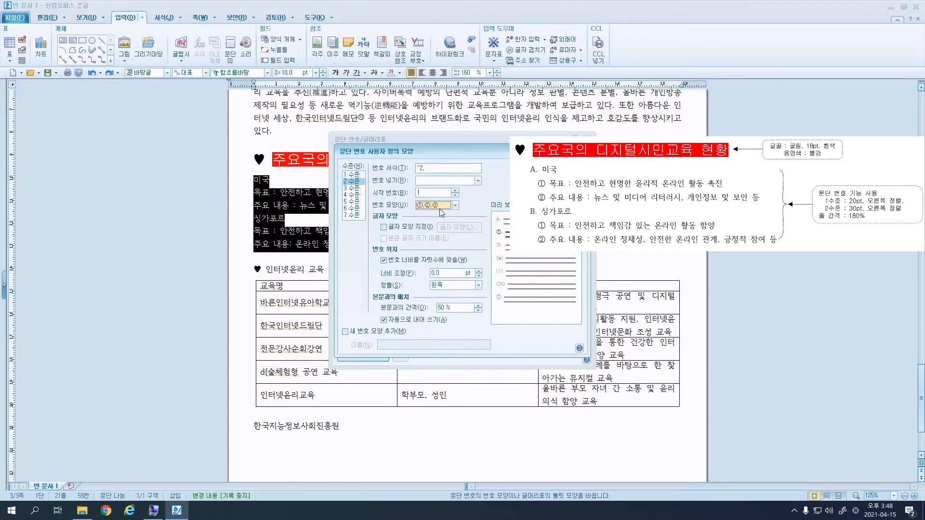
pyautogui.click(353, 174)
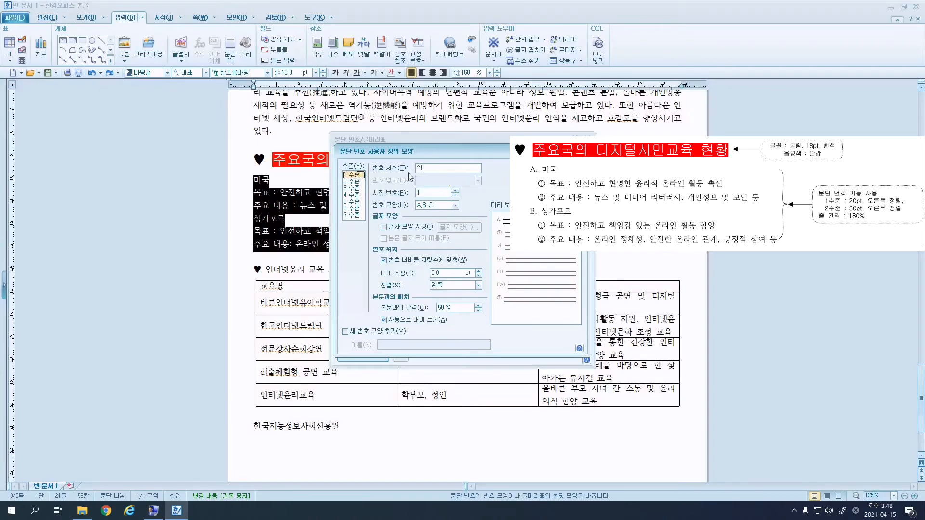
pyautogui.moveTo(424, 168); pyautogui.dragTo(413, 172)
pyautogui.click(359, 181)
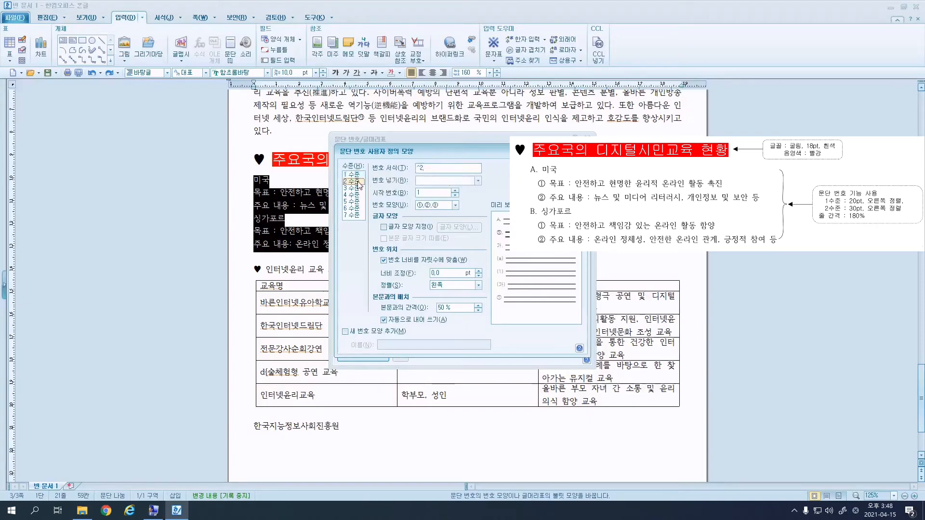
pyautogui.click(427, 168)
pyautogui.press('BackSpace')
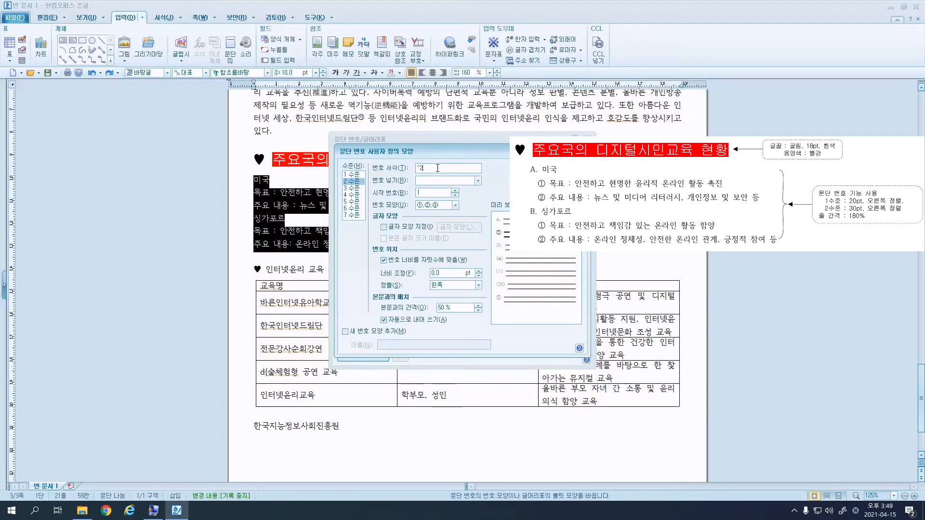
# Give level 1 (A, B, C) numbers a width of 20 with right alignment.
pyautogui.click(353, 174)
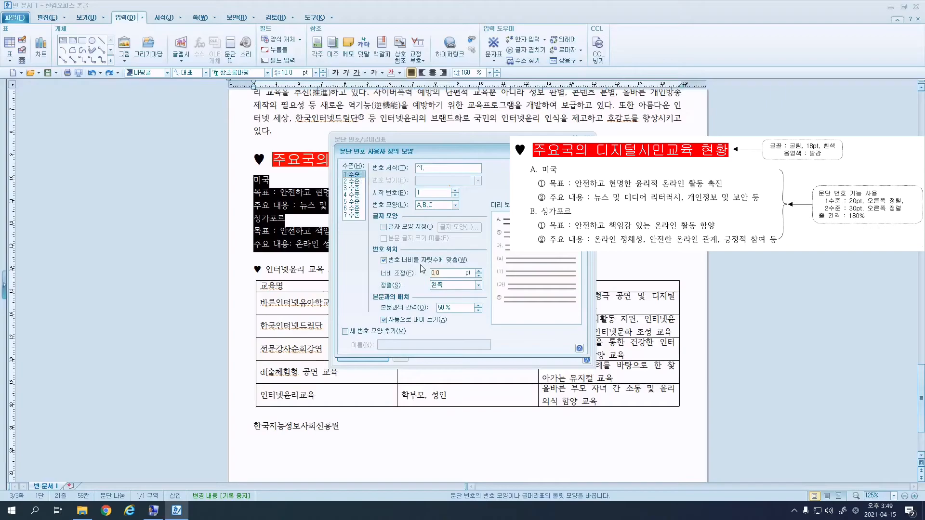
pyautogui.write('20')
pyautogui.click(442, 288)
pyautogui.click(440, 306)
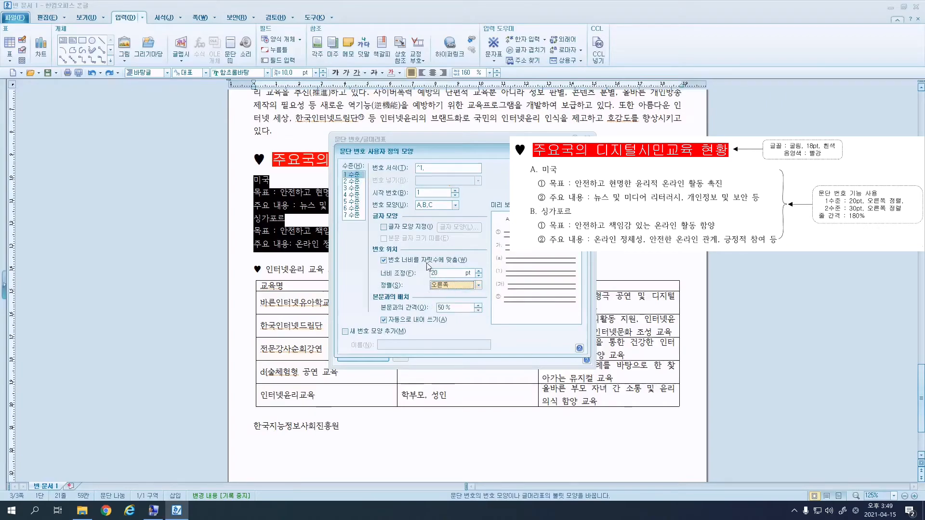
# Give level 2 numbers width 30 with right alignment and apply the lettered numbering.
pyautogui.click(359, 181)
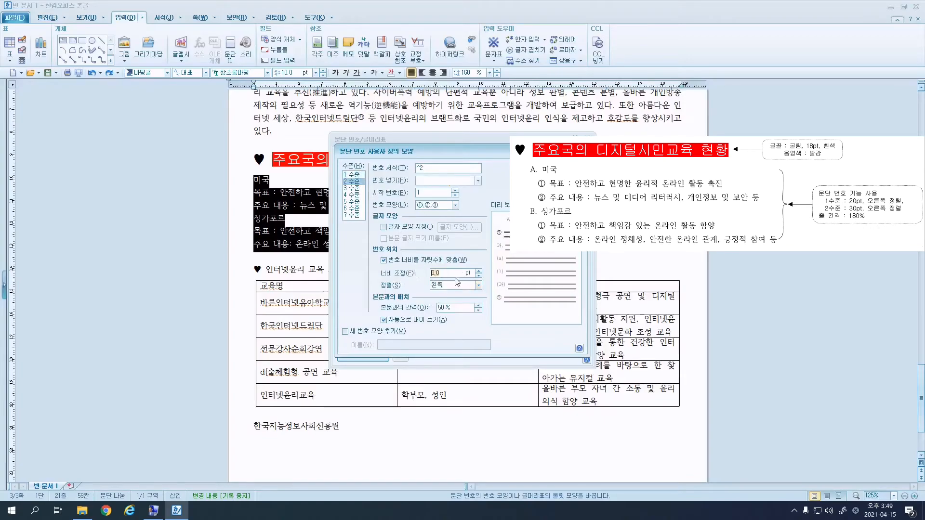
pyautogui.write('3')
pyautogui.click(453, 290)
pyautogui.click(453, 307)
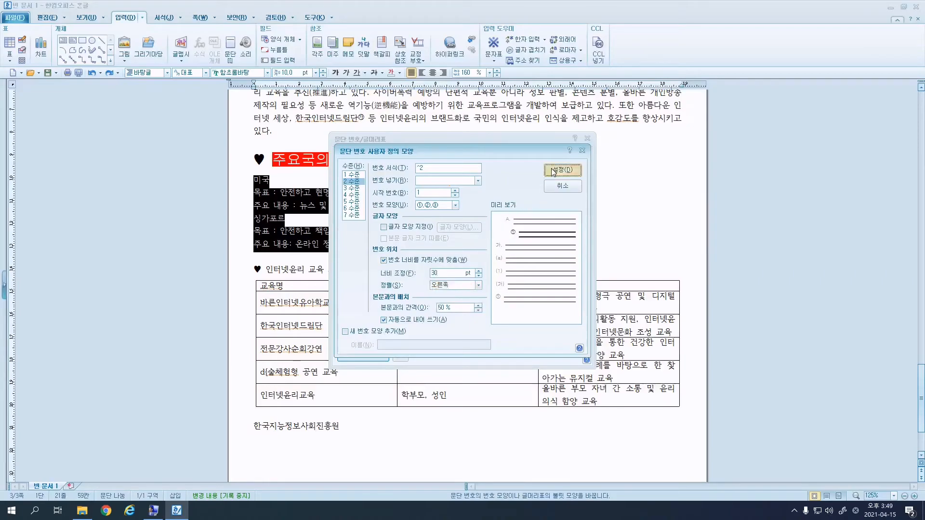
pyautogui.click(555, 172)
pyautogui.click(568, 158)
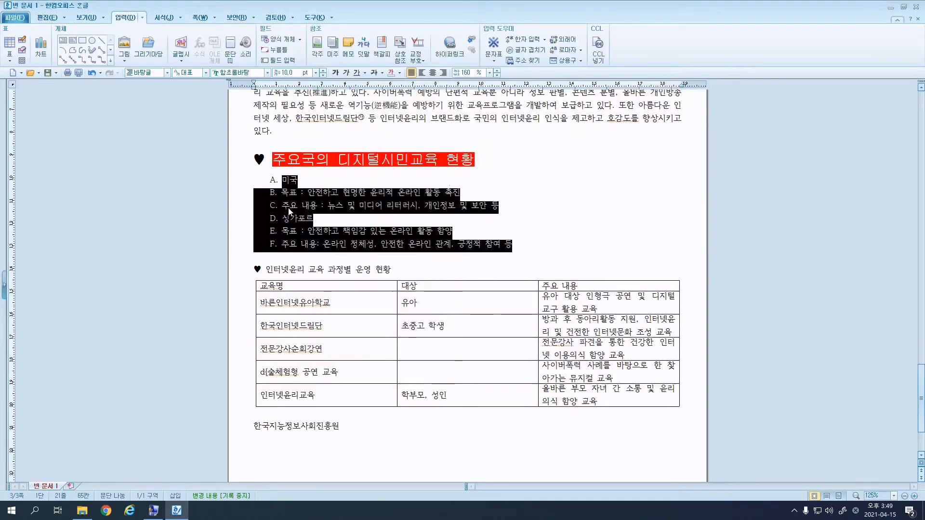
# Demote the two detail lines under 미국 and under 싱가포르 one level each.
pyautogui.click(343, 192)
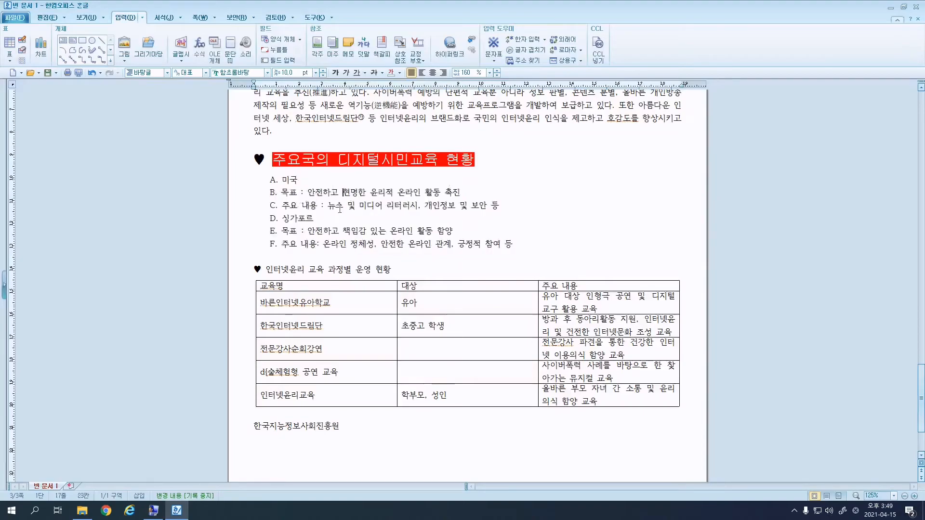
pyautogui.moveTo(499, 206); pyautogui.dragTo(278, 198)
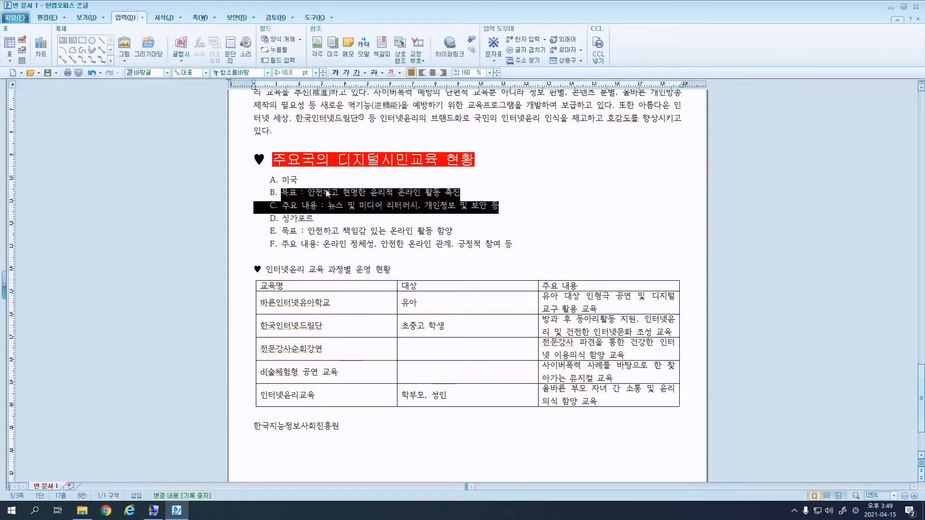
pyautogui.press('ctrl+KP_Add')
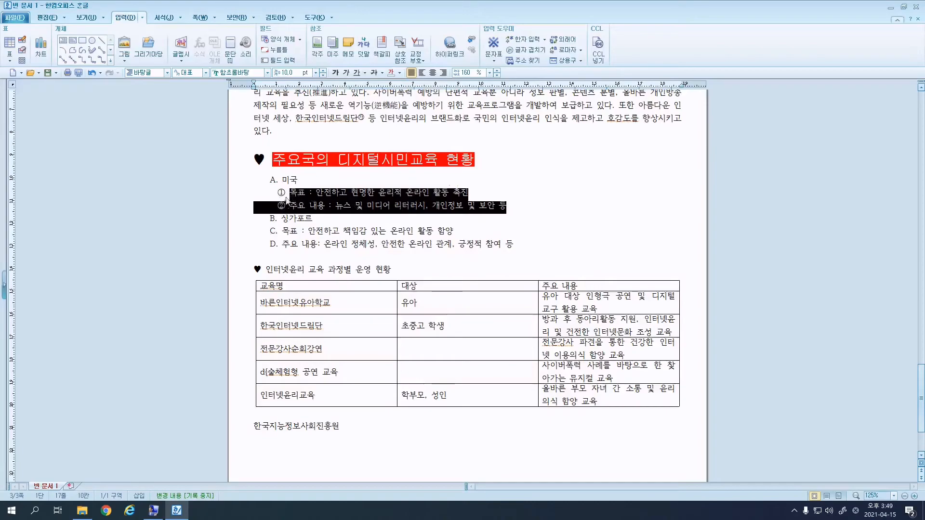
pyautogui.moveTo(516, 246); pyautogui.dragTo(279, 232)
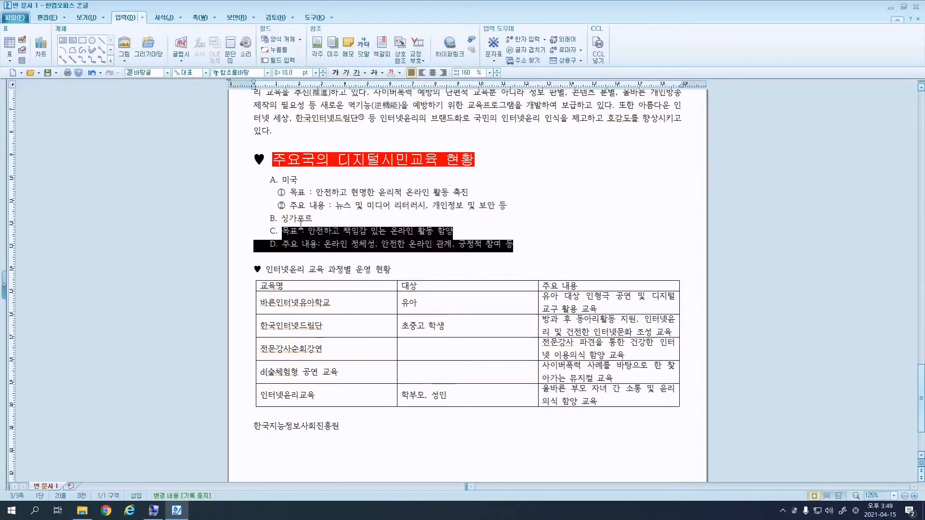
pyautogui.press('ctrl+KP_Add')
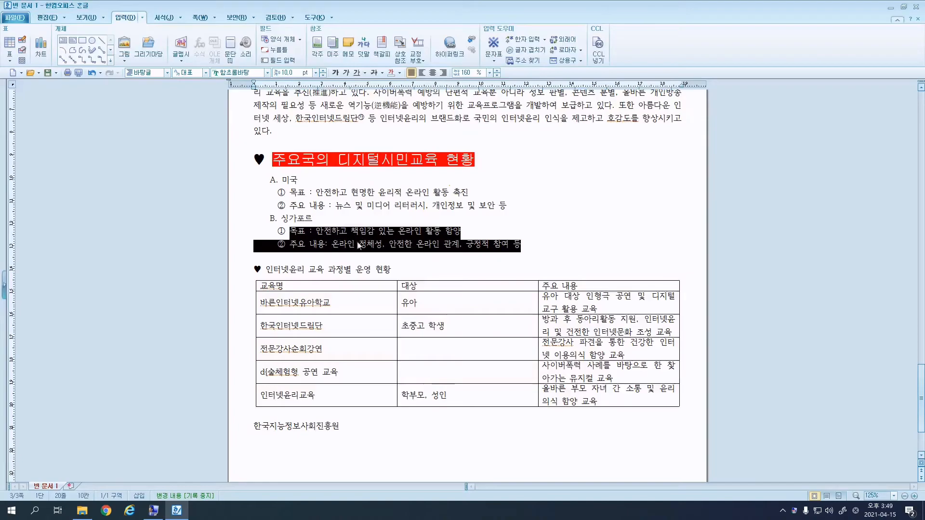
# Set the whole lettered list to 180% line spacing.
pyautogui.moveTo(542, 244); pyautogui.dragTo(245, 182)
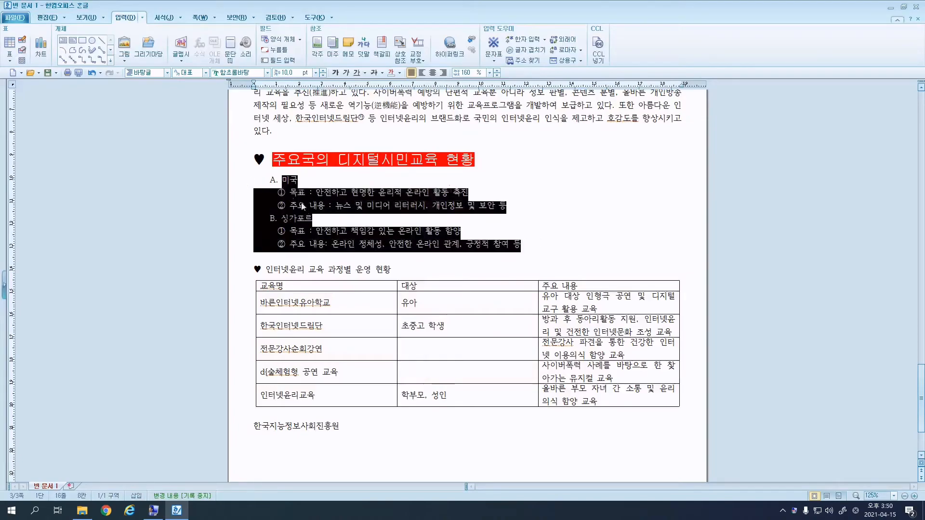
pyautogui.click(469, 74)
pyautogui.write('180')
pyautogui.press('Return')
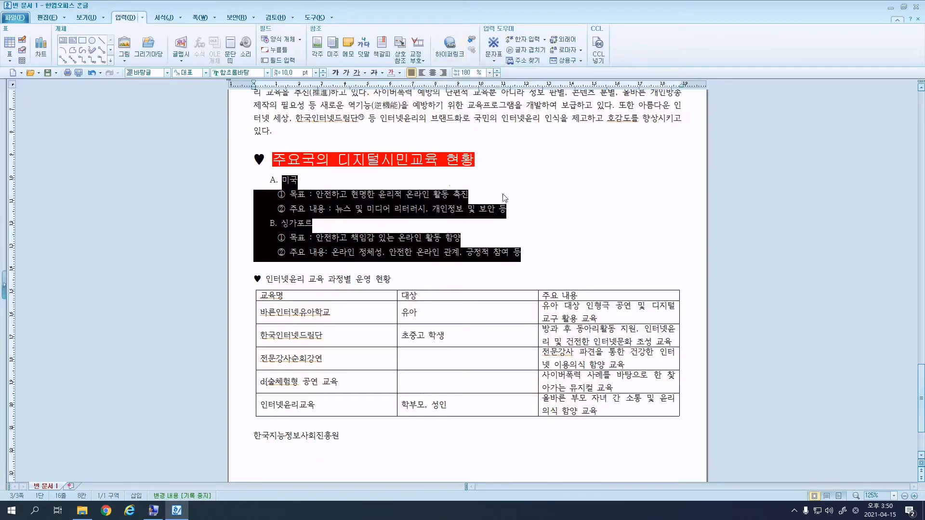
pyautogui.scroll(-3, 503, 95)
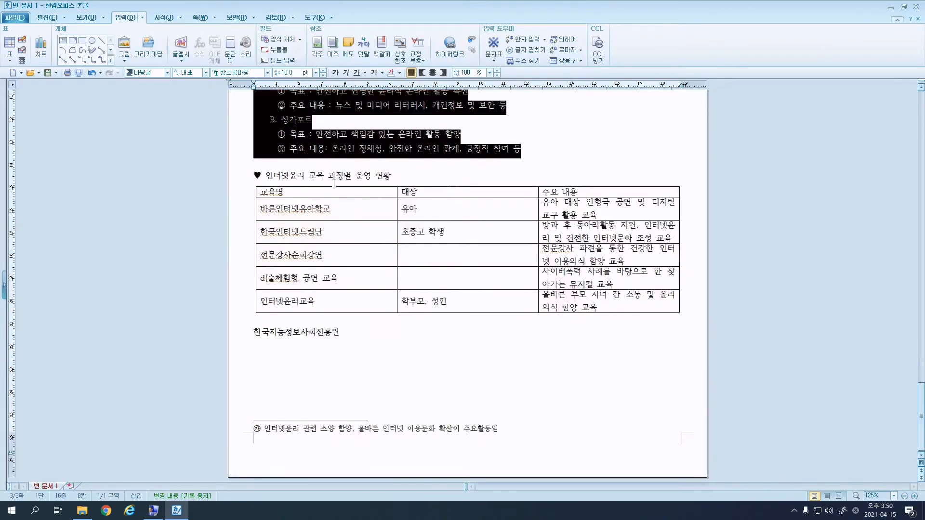
# Make the ♥ 인터넷윤리 교육 과정별 운영 현황 heading 굴림 18 pt and underline its text.
pyautogui.click(266, 176)
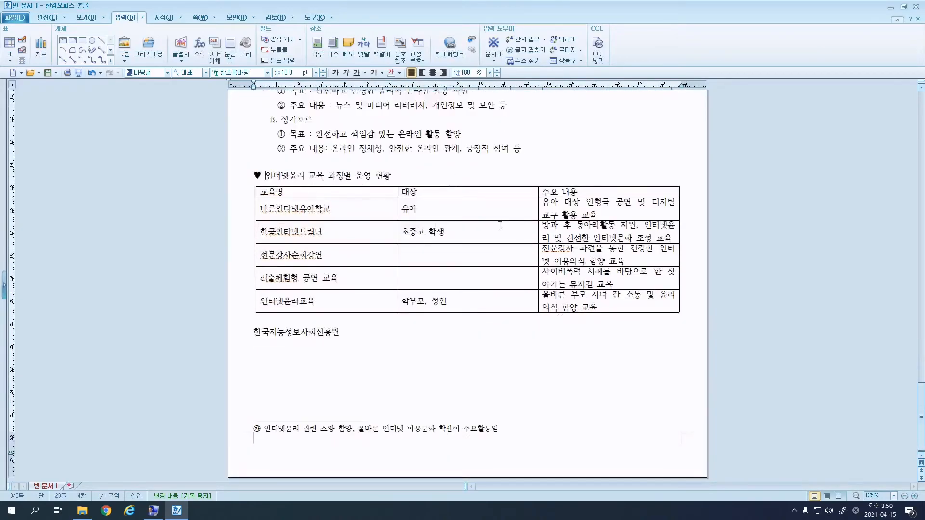
pyautogui.moveTo(413, 178); pyautogui.dragTo(245, 178)
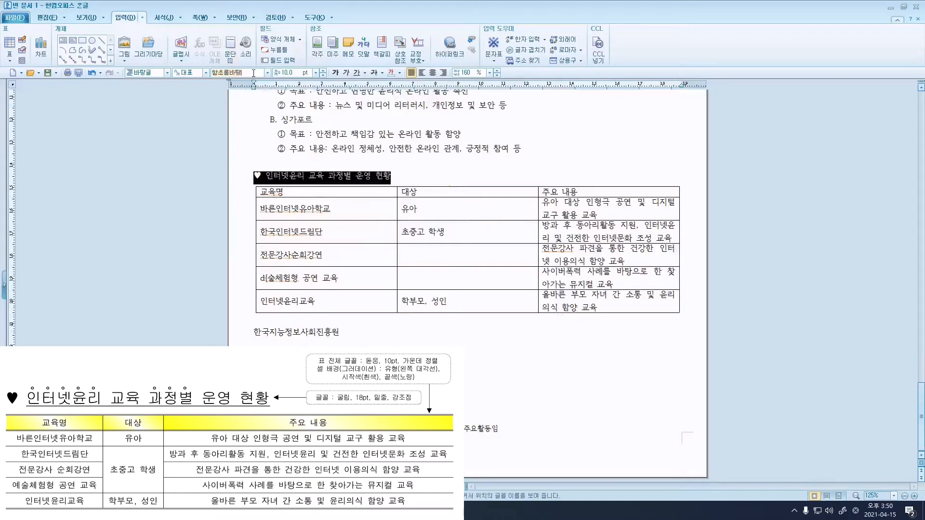
pyautogui.write('굴림')
pyautogui.press('Return')
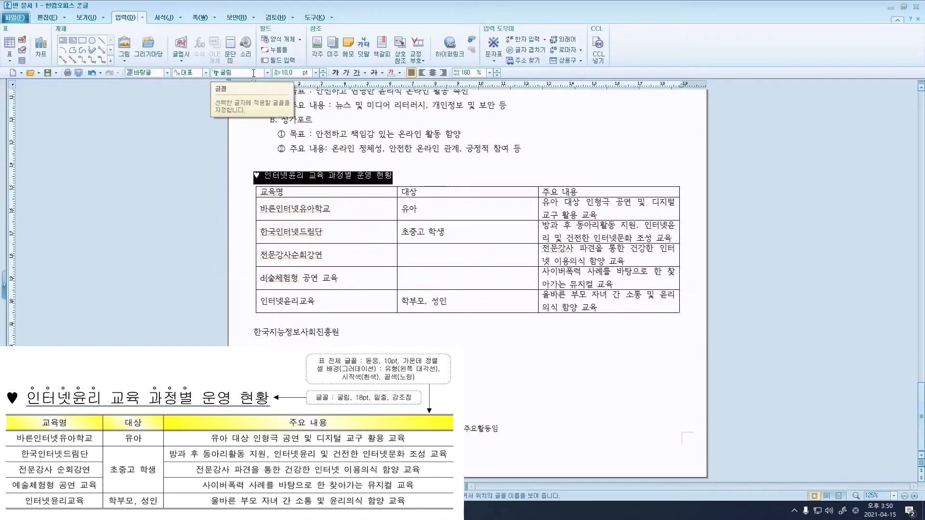
pyautogui.click(291, 72)
pyautogui.write('18')
pyautogui.press('Return')
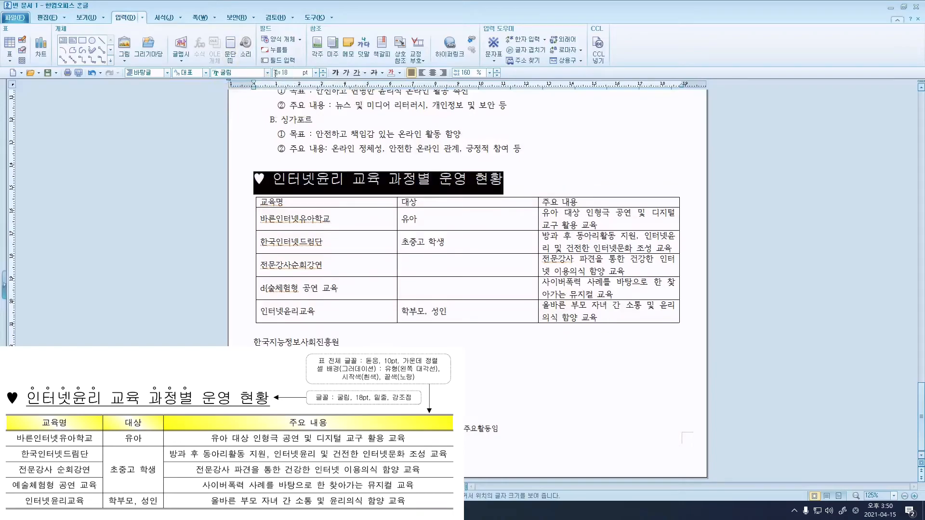
pyautogui.moveTo(273, 178); pyautogui.dragTo(502, 182)
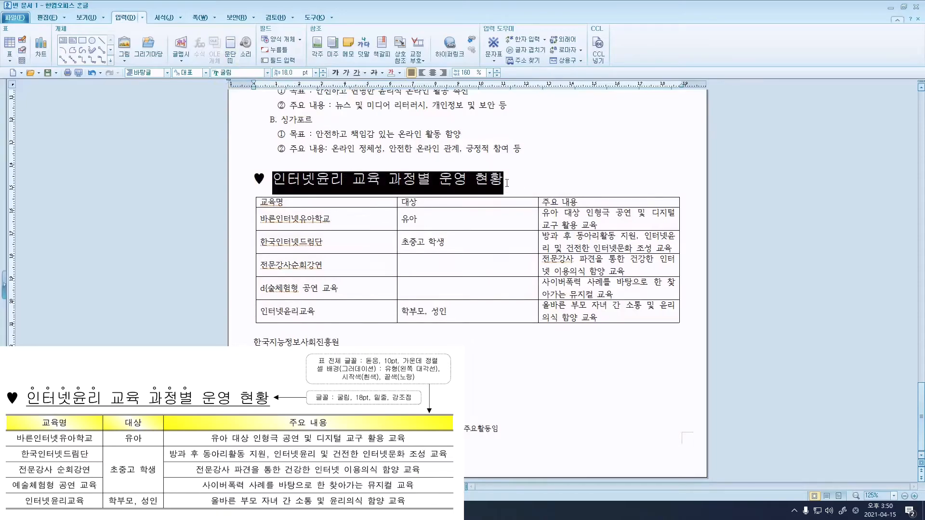
pyautogui.click(356, 72)
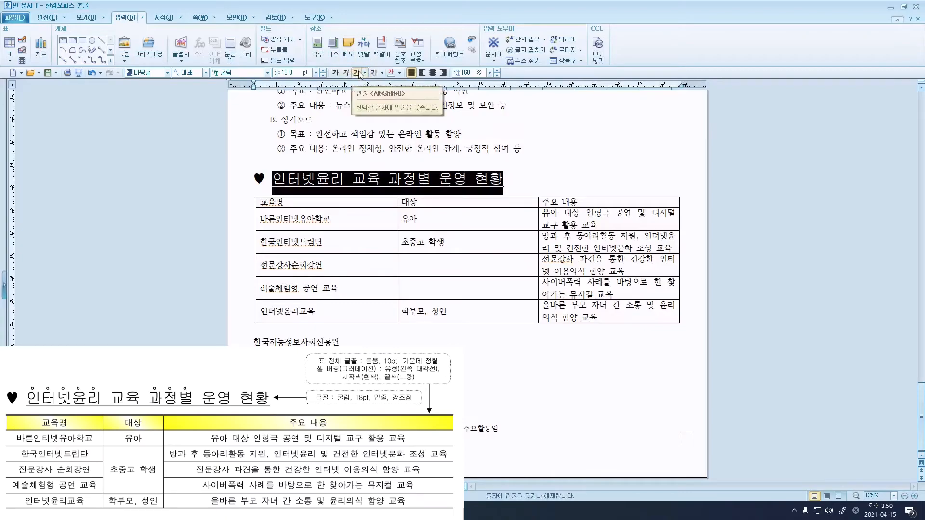
# Add dot emphasis marks (강조점) above the word 인터넷윤리 via 글자 모양's 확장 tab.
pyautogui.click(314, 163)
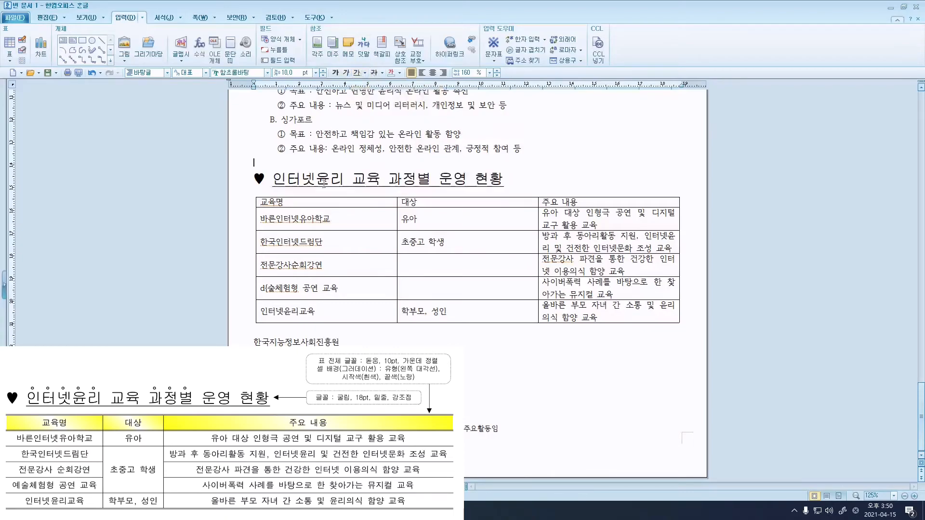
pyautogui.moveTo(344, 182); pyautogui.dragTo(288, 181)
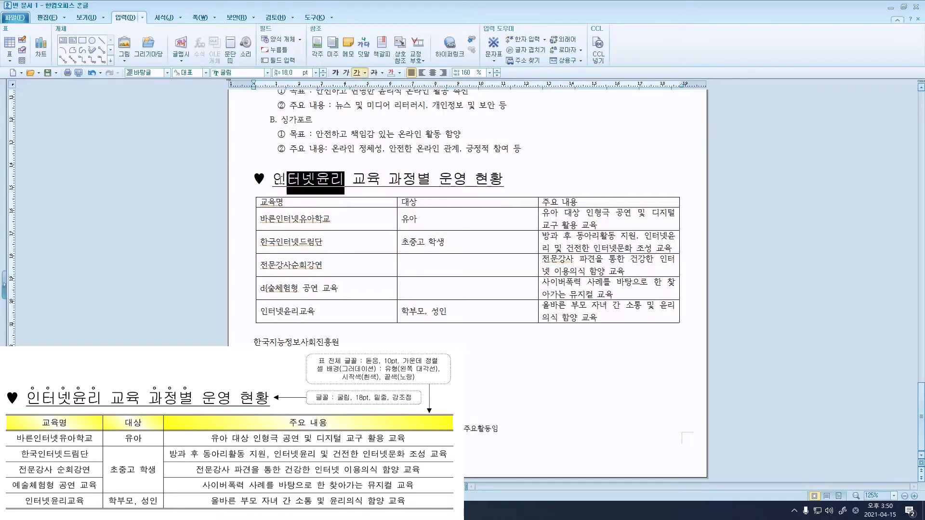
pyautogui.moveTo(279, 180); pyautogui.dragTo(272, 181)
pyautogui.rightClick(331, 192)
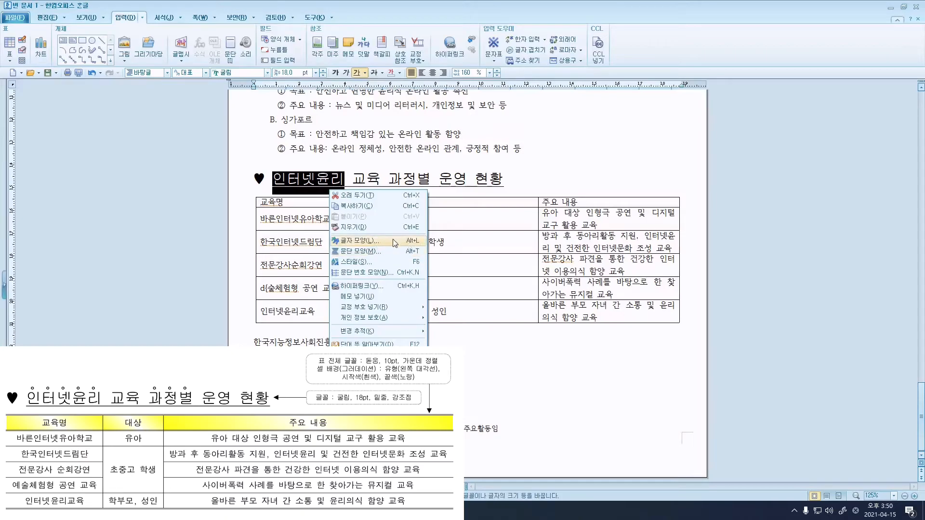
pyautogui.click(375, 241)
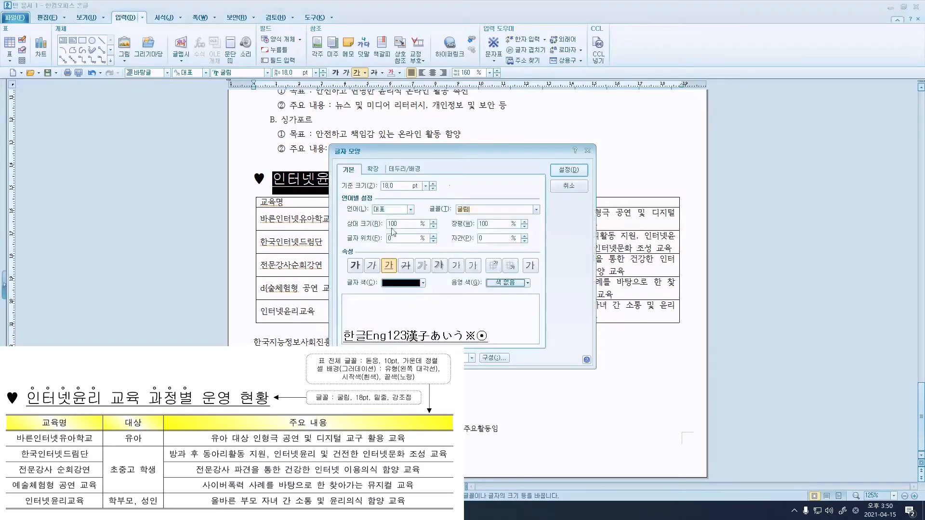
pyautogui.click(373, 170)
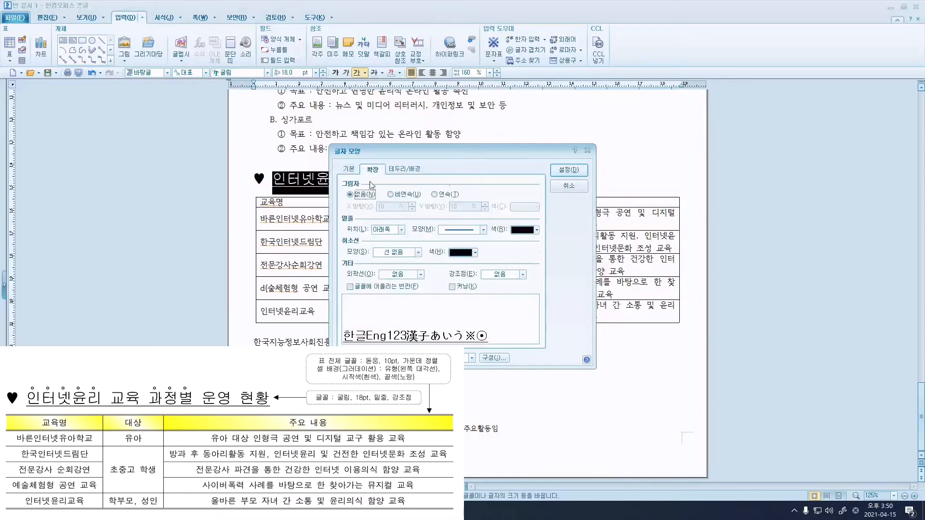
pyautogui.click(523, 275)
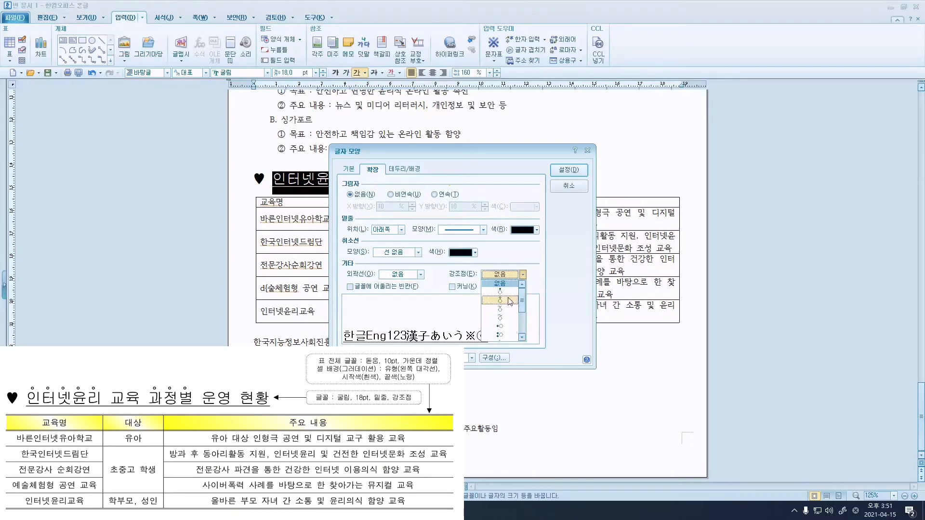
pyautogui.click(502, 304)
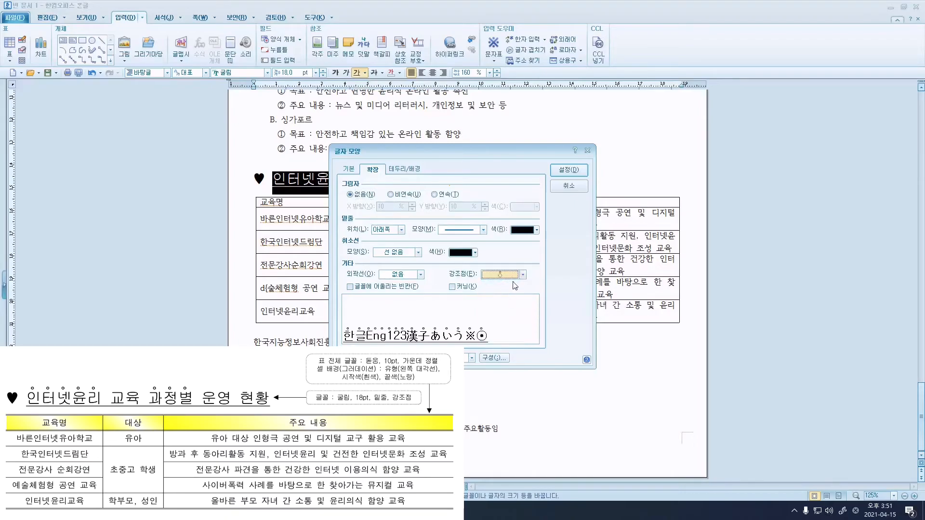
pyautogui.click(567, 172)
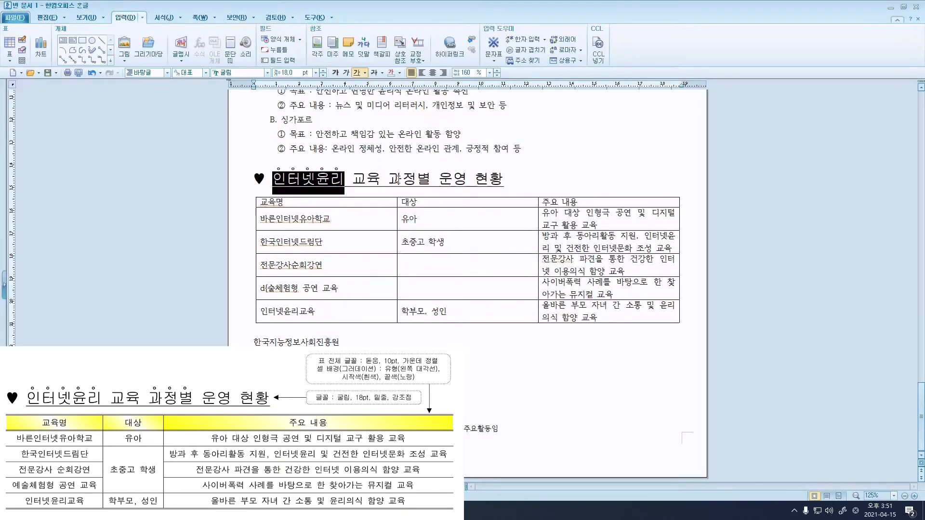
# Add the same dot emphasis marks above the word 과정별.
pyautogui.moveTo(388, 179); pyautogui.dragTo(430, 179)
pyautogui.rightClick(423, 181)
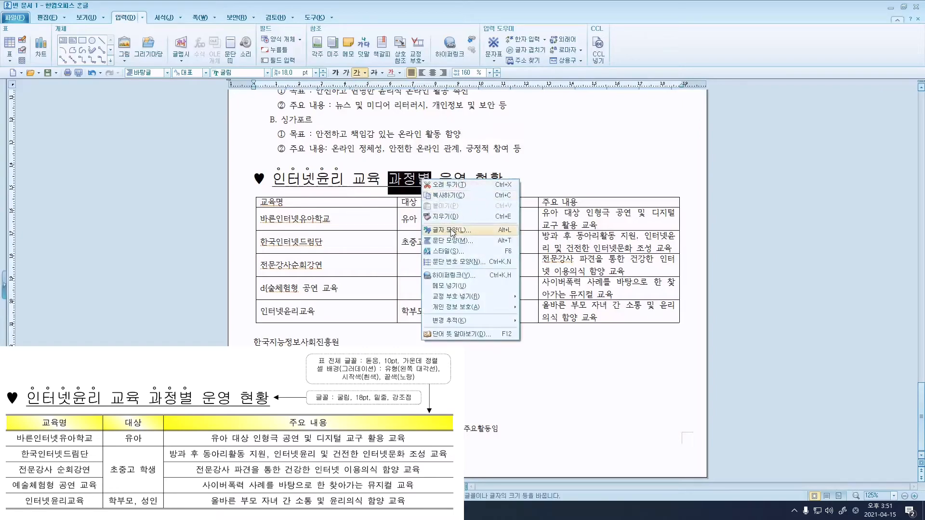
pyautogui.click(450, 230)
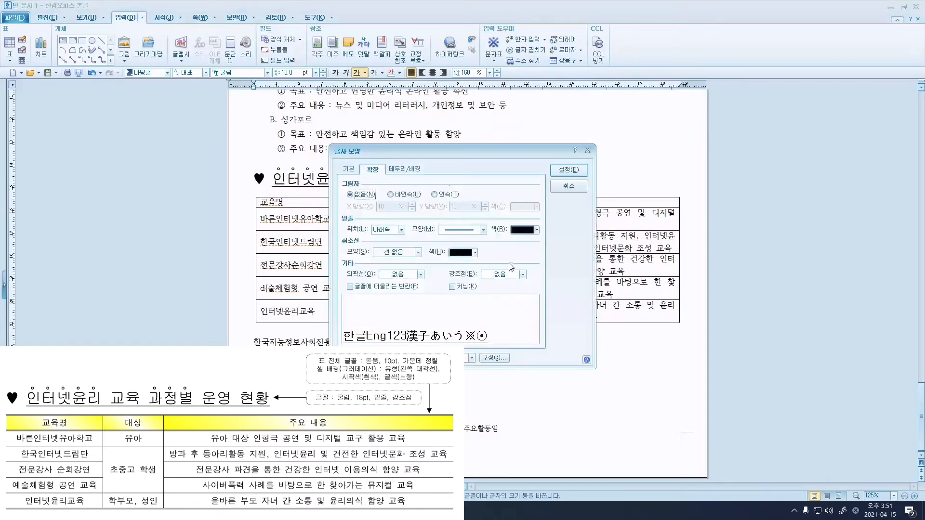
pyautogui.click(523, 275)
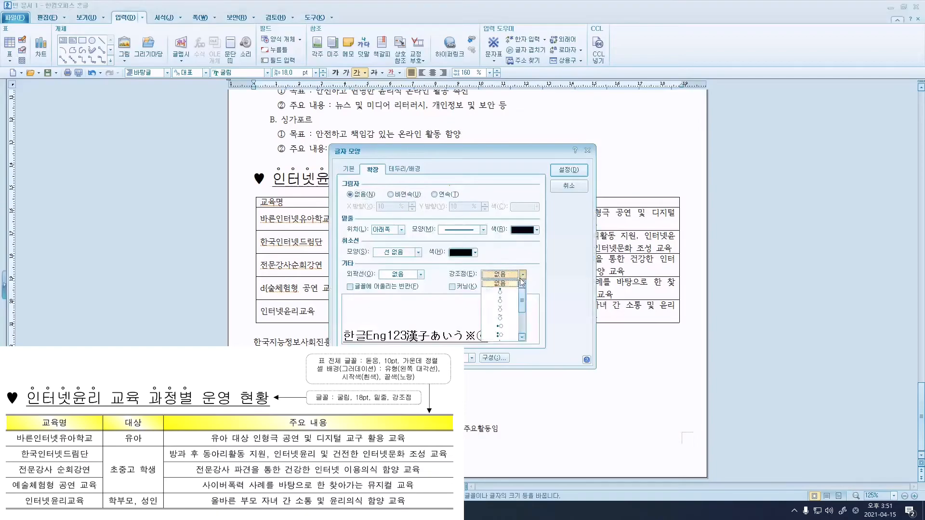
pyautogui.click(504, 302)
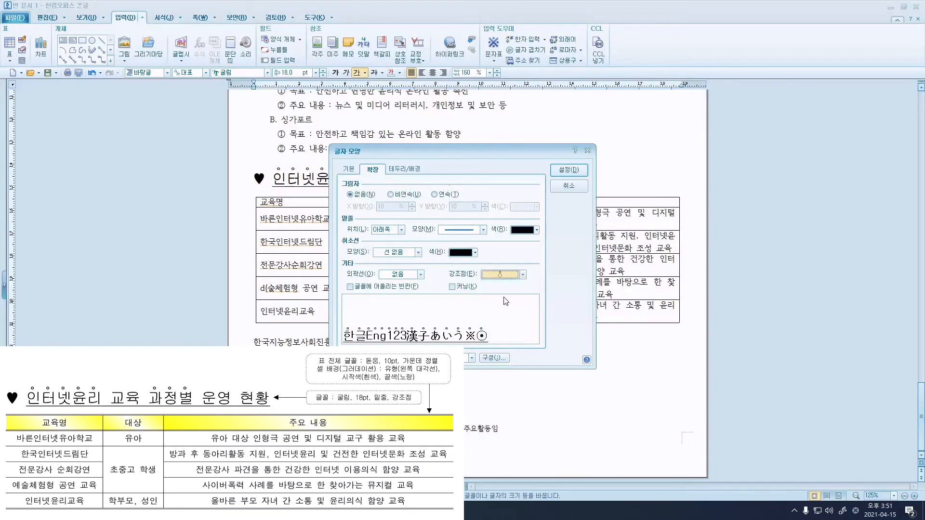
pyautogui.click(566, 171)
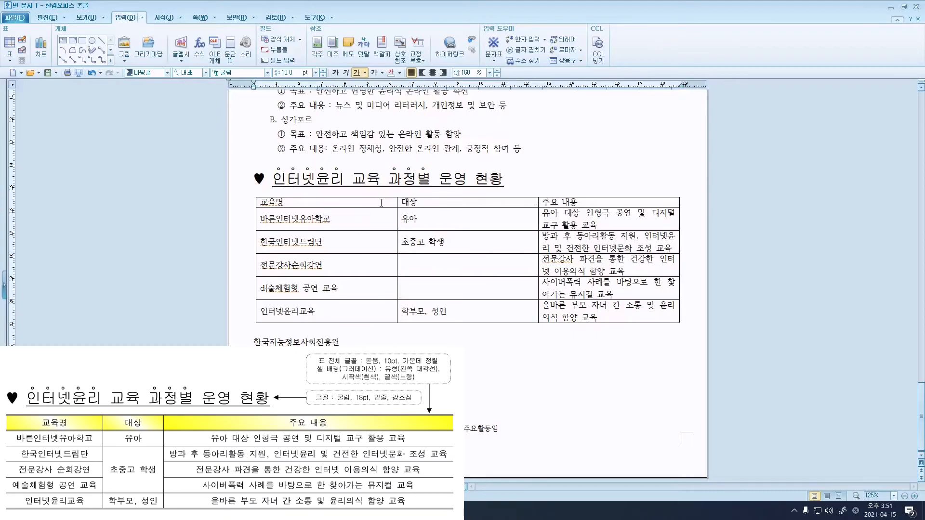
# Centre the text in every table cell.
pyautogui.moveTo(380, 202); pyautogui.dragTo(609, 324)
pyautogui.hotkey('ctrl', 'shift', 'c')
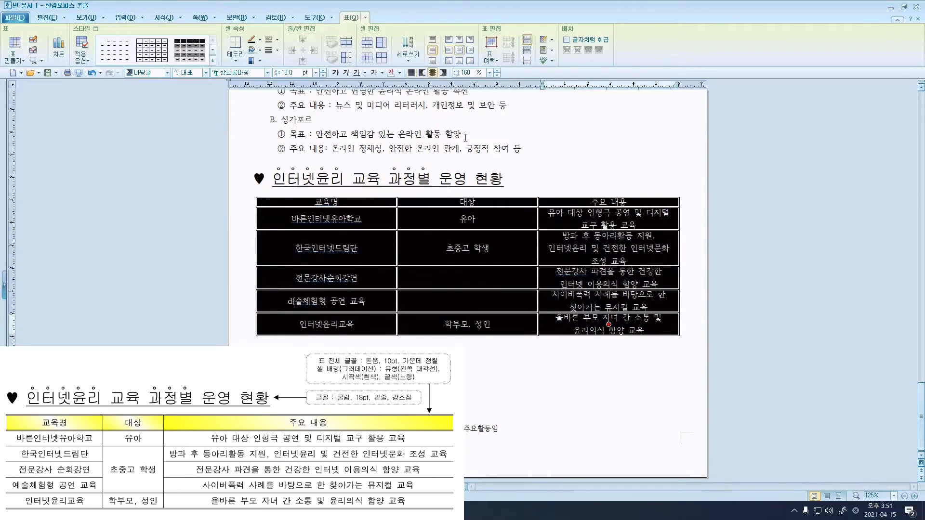
pyautogui.click(529, 182)
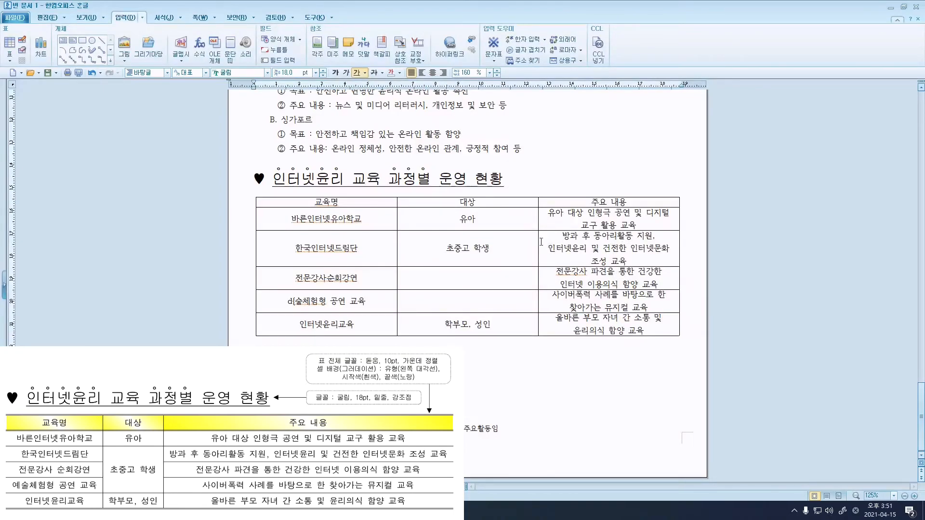
# Narrow the 교육명 and 대상 columns so each 주요 내용 entry fits on one line.
pyautogui.moveTo(538, 221); pyautogui.dragTo(490, 223)
pyautogui.moveTo(490, 225); pyautogui.dragTo(347, 206)
pyautogui.moveTo(415, 204); pyautogui.dragTo(409, 205)
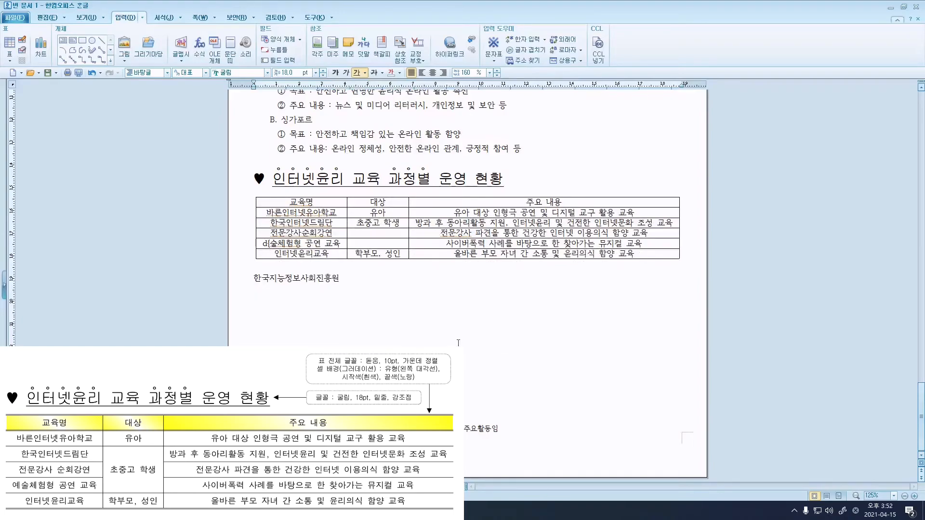
pyautogui.moveTo(398, 223); pyautogui.dragTo(355, 221)
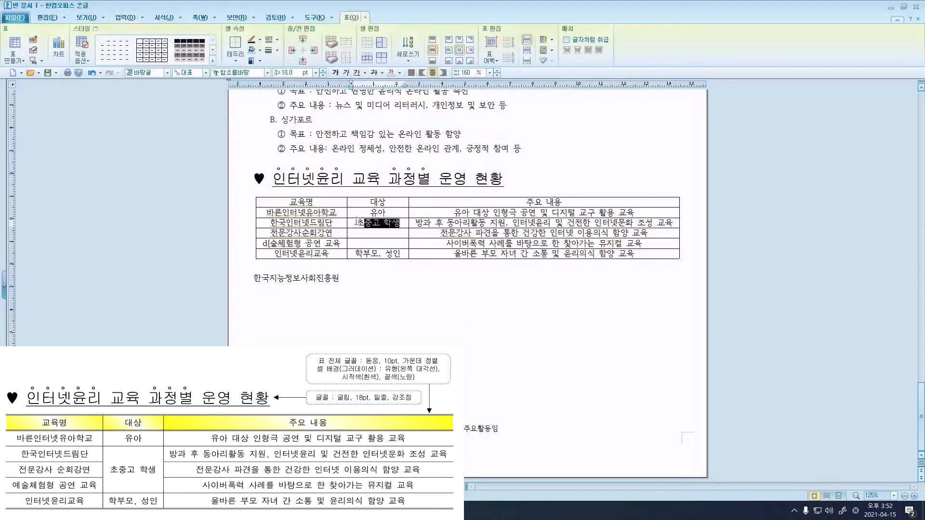
# Merge the 초중고 학생 cell with the two empty 대상 cells below, then select the table.
pyautogui.moveTo(398, 222); pyautogui.dragTo(377, 243)
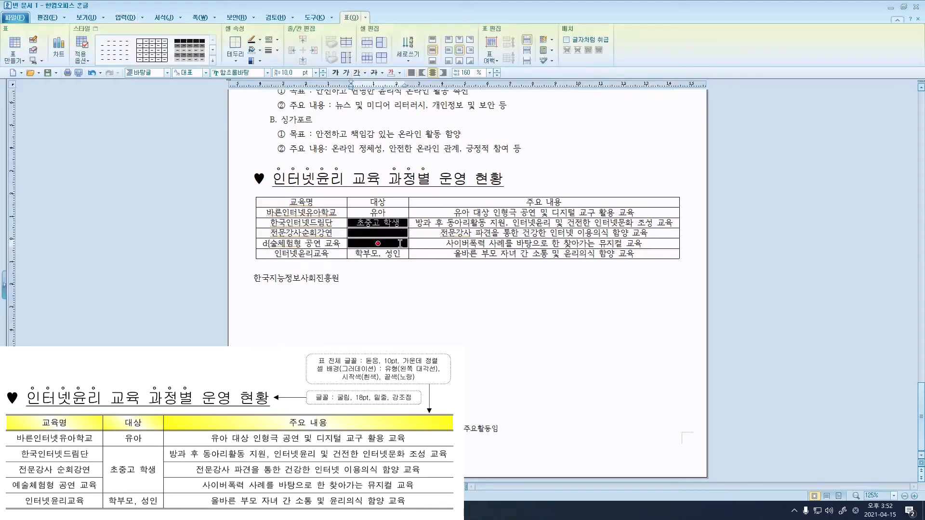
pyautogui.rightClick(377, 233)
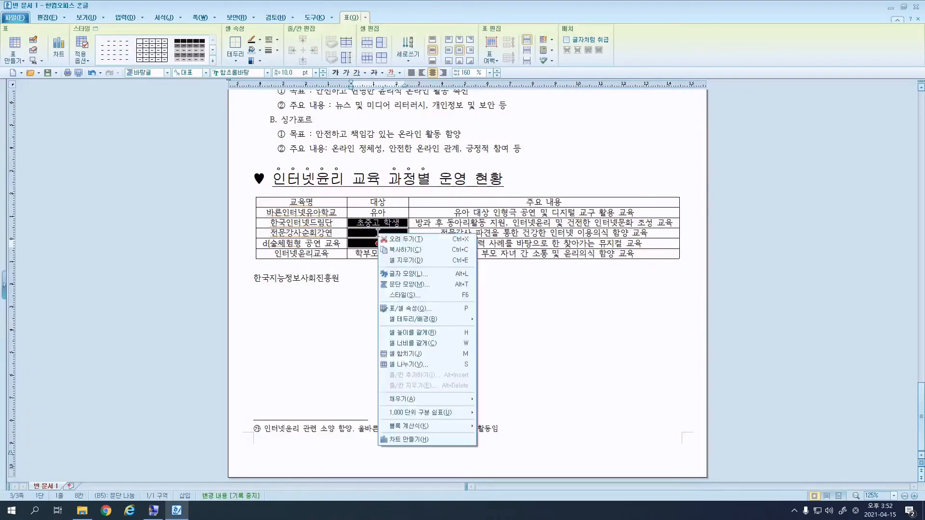
pyautogui.click(424, 354)
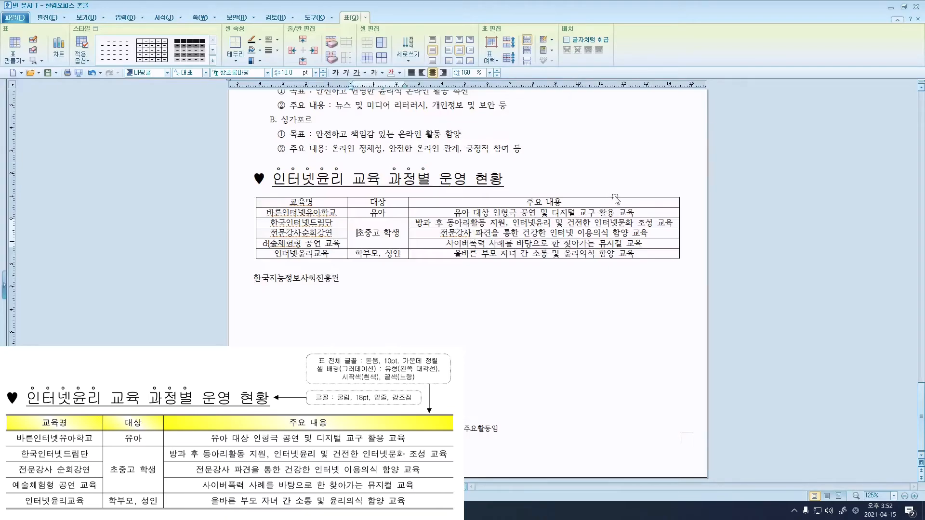
pyautogui.click(615, 198)
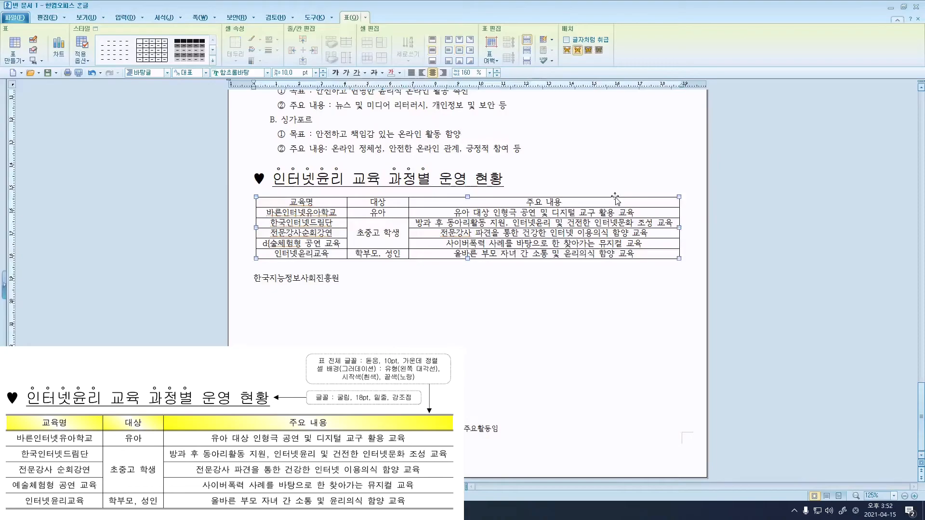
pyautogui.click(253, 74)
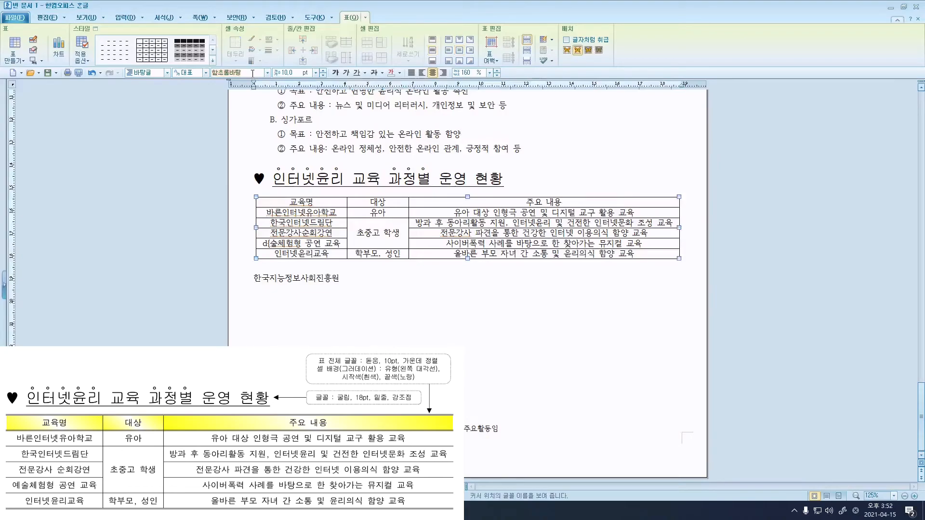
# Apply the 돋움 font and 가운데 정렬 to all the table text.
pyautogui.write('돋움')
pyautogui.press('Return')
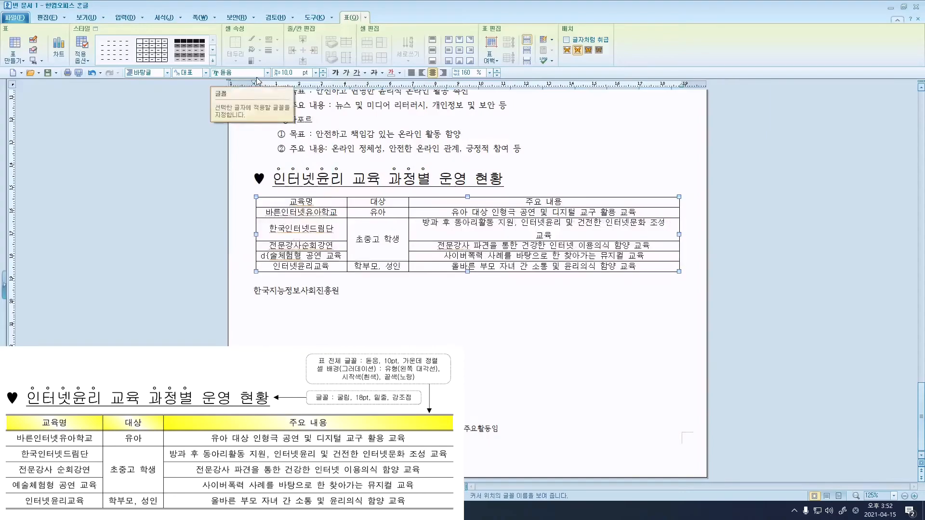
pyautogui.click(432, 73)
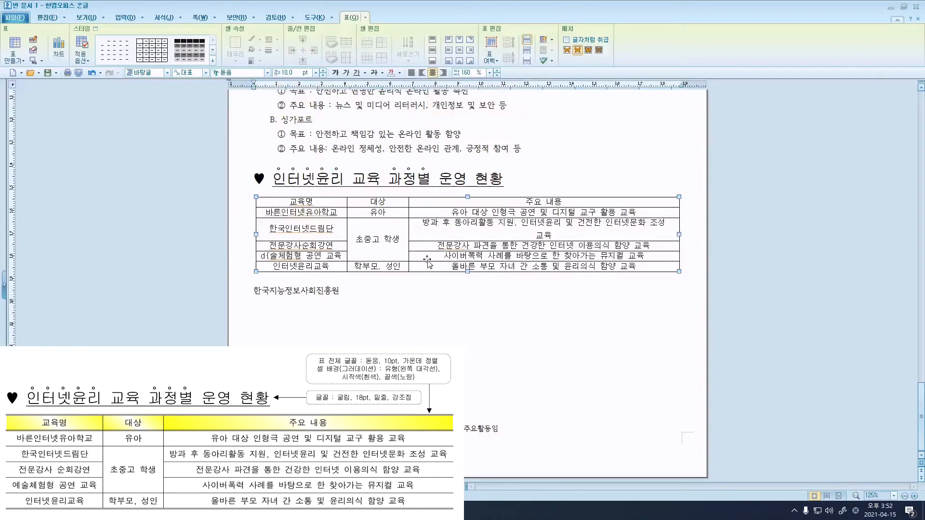
pyautogui.click(344, 289)
# Fill the three header cells with a gradient ending in 오피스-theme yellow, left-diagonal type.
pyautogui.moveTo(327, 205); pyautogui.dragTo(417, 202)
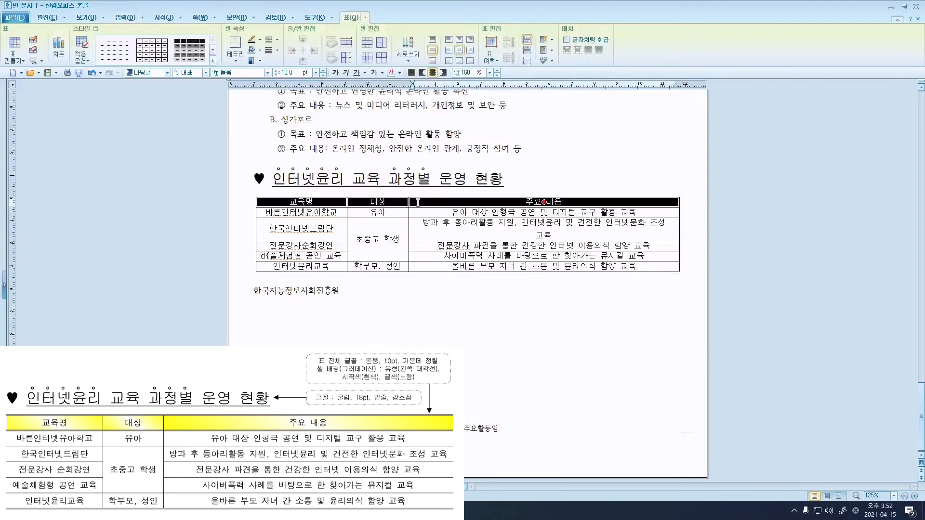
pyautogui.rightClick(418, 202)
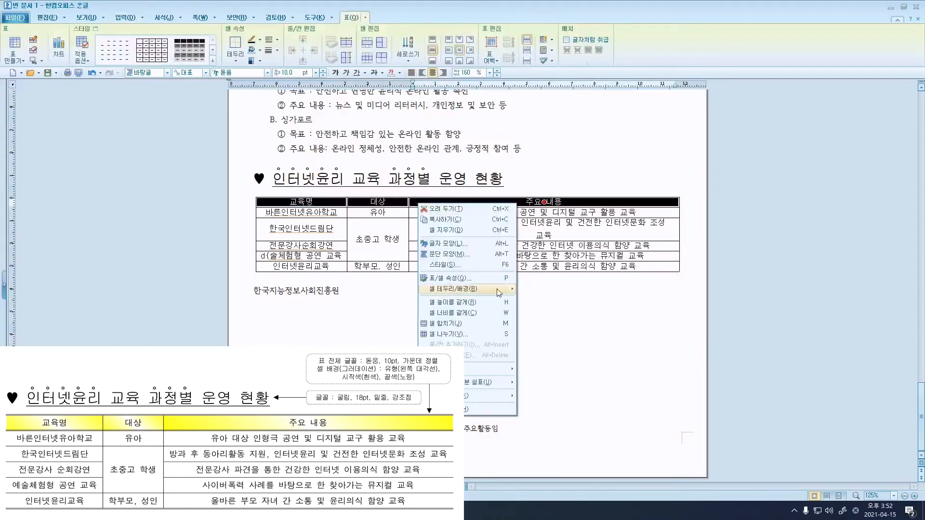
pyautogui.moveTo(499, 292)
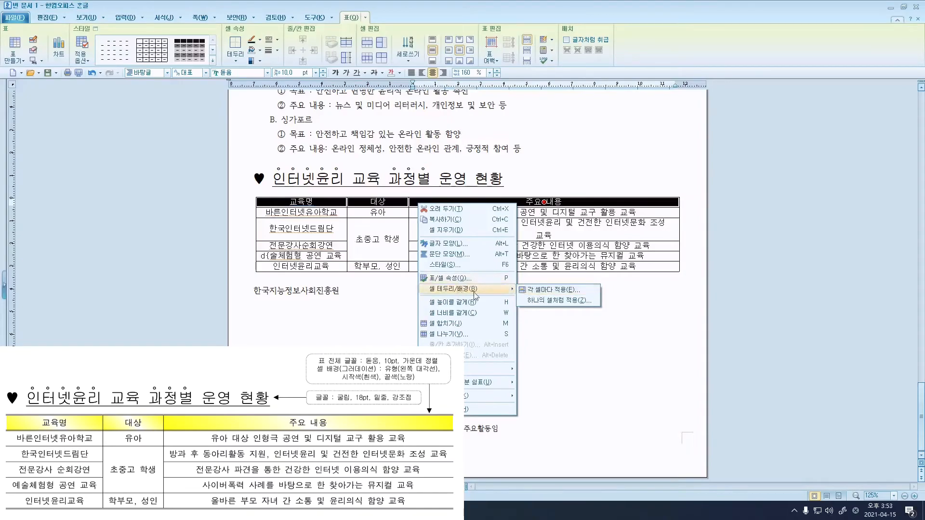
pyautogui.click(540, 292)
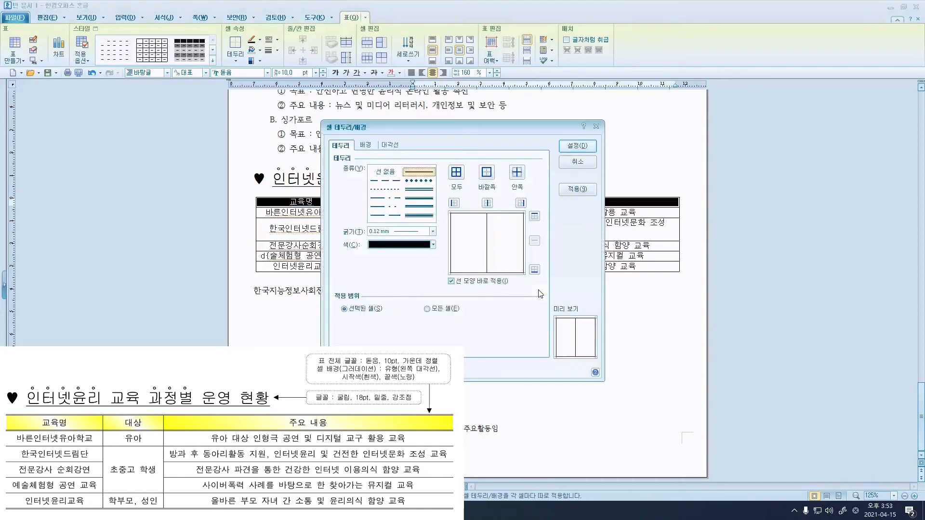
pyautogui.click(369, 146)
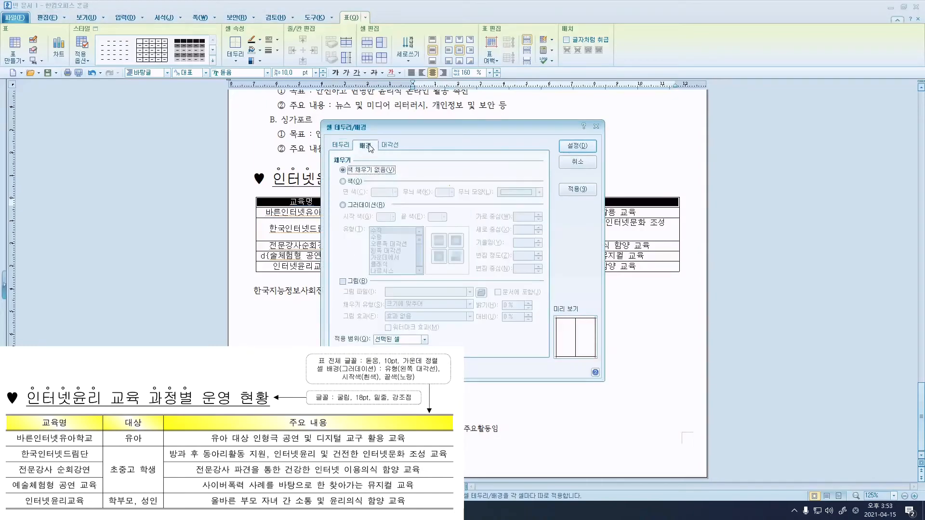
pyautogui.click(369, 205)
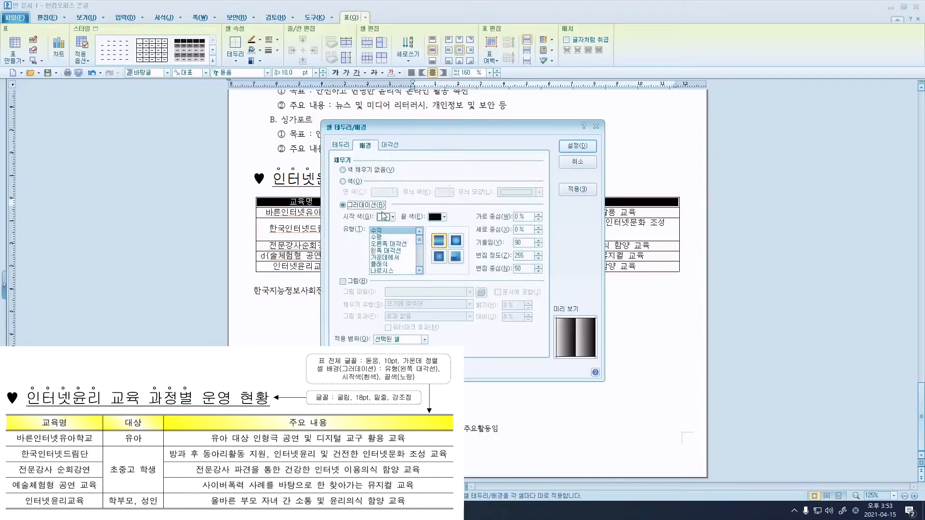
pyautogui.click(444, 217)
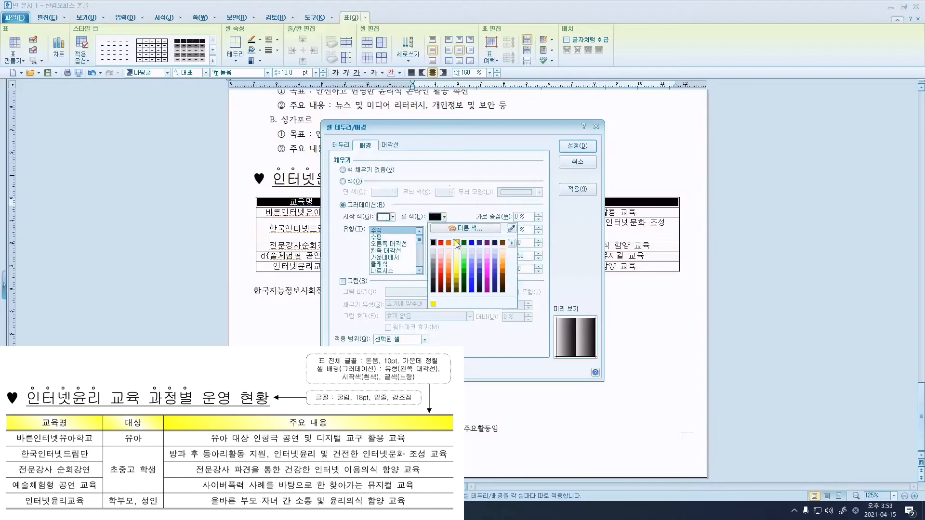
pyautogui.click(512, 243)
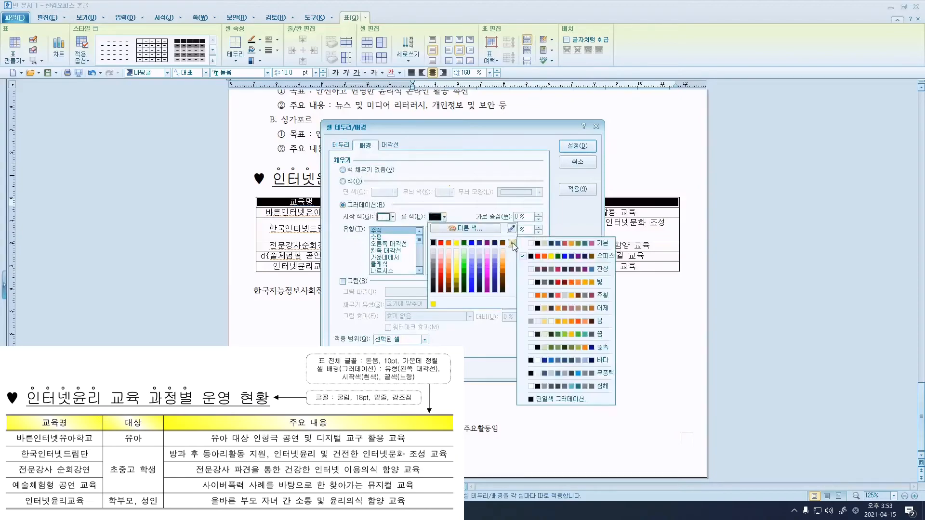
pyautogui.click(531, 259)
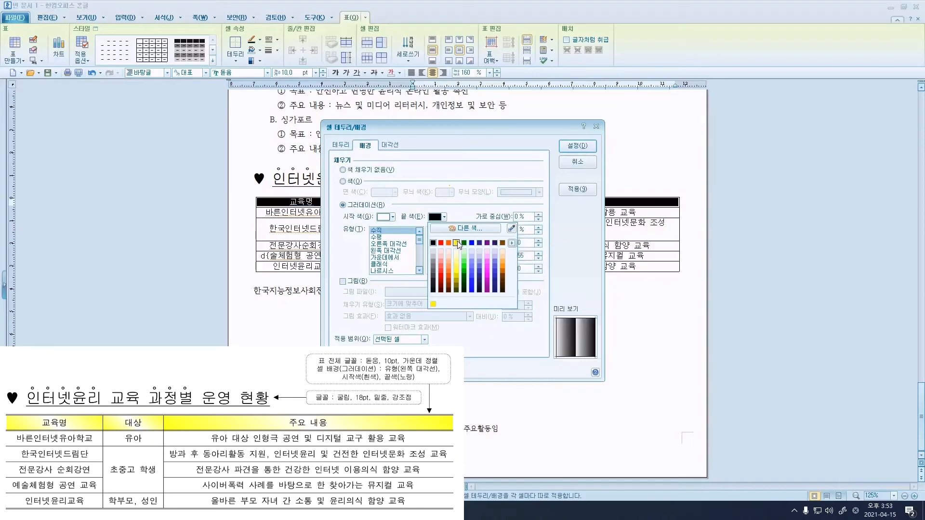
pyautogui.click(456, 243)
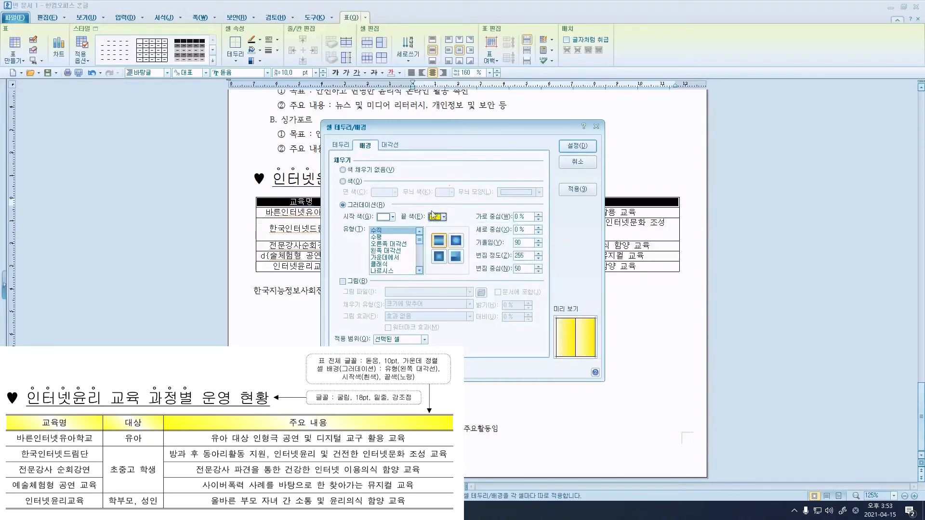
pyautogui.click(393, 251)
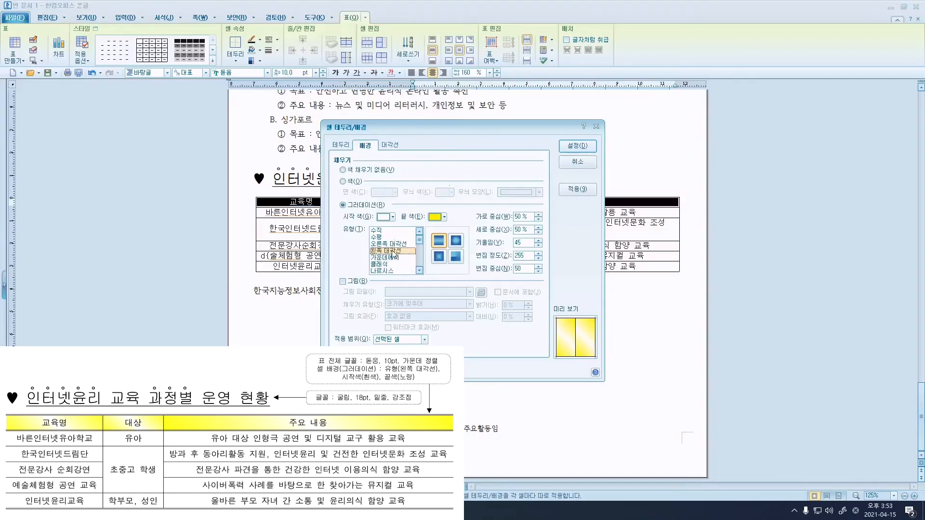
pyautogui.click(577, 146)
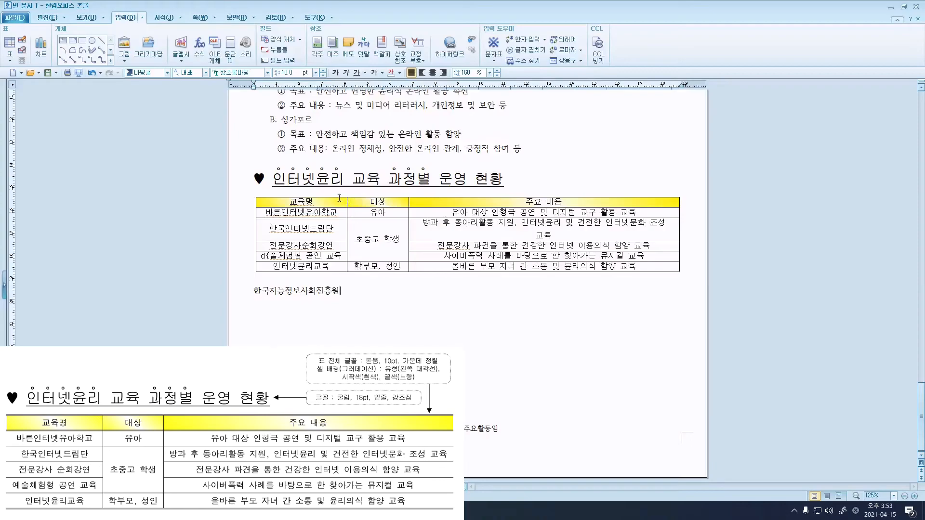
# Give the header row double-line top and bottom borders.
pyautogui.moveTo(339, 198); pyautogui.dragTo(455, 204)
pyautogui.rightClick(455, 204)
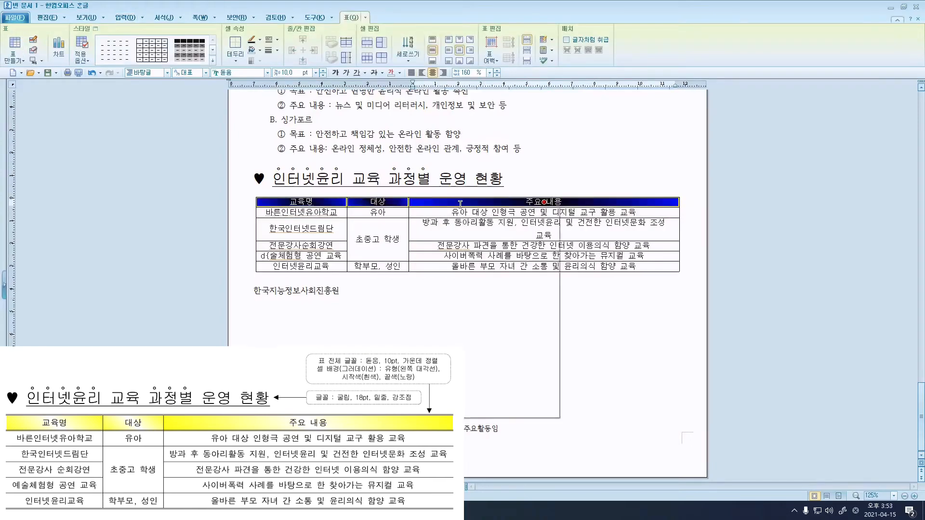
pyautogui.moveTo(543, 294)
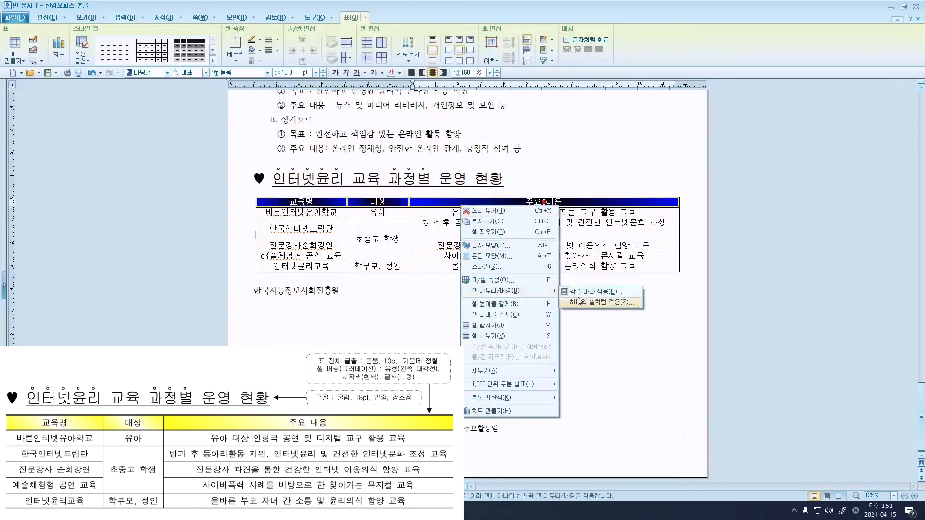
pyautogui.click(596, 292)
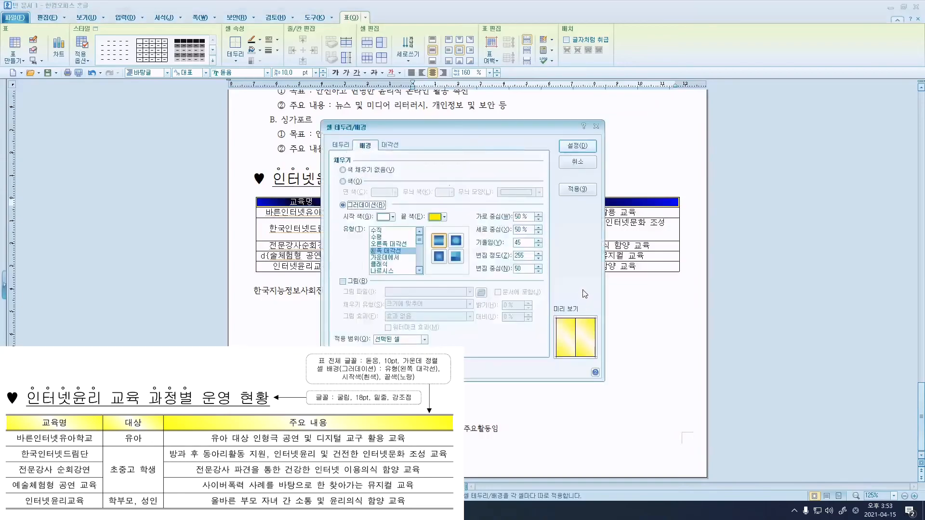
pyautogui.click(340, 145)
pyautogui.click(418, 191)
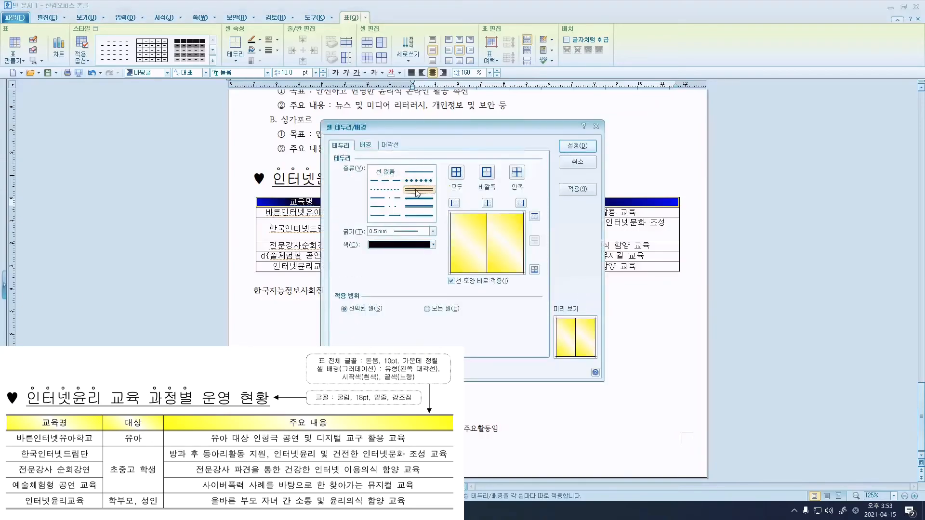
pyautogui.click(535, 216)
pyautogui.click(535, 269)
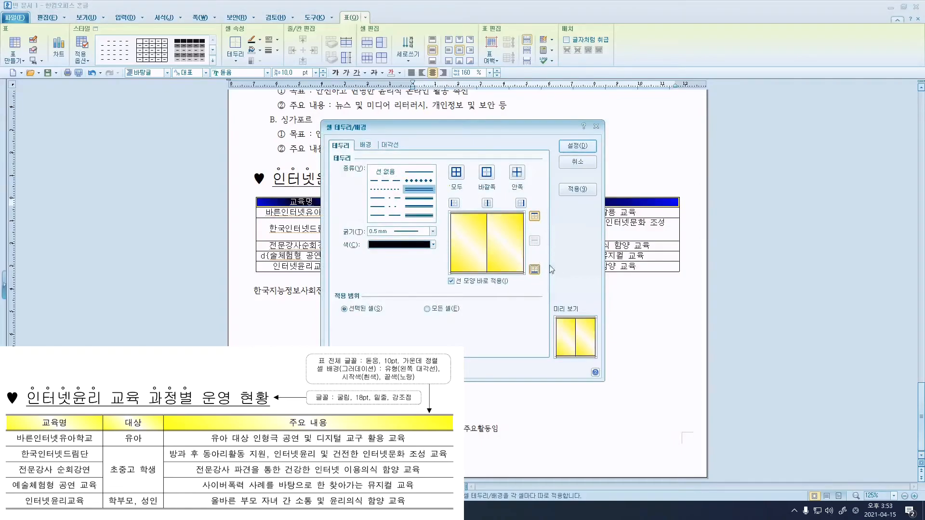
pyautogui.click(571, 150)
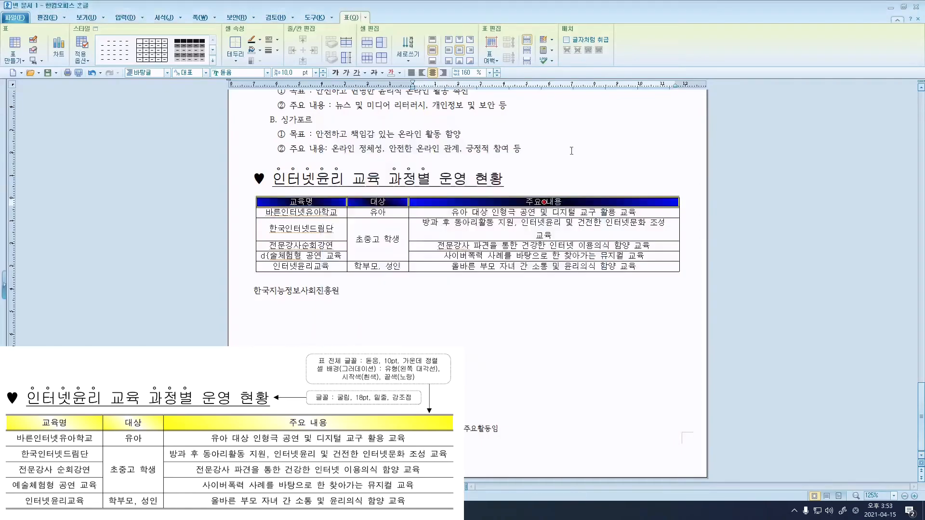
pyautogui.click(625, 173)
# Put a double-line border along the table's bottom edge.
pyautogui.moveTo(335, 202); pyautogui.dragTo(486, 266)
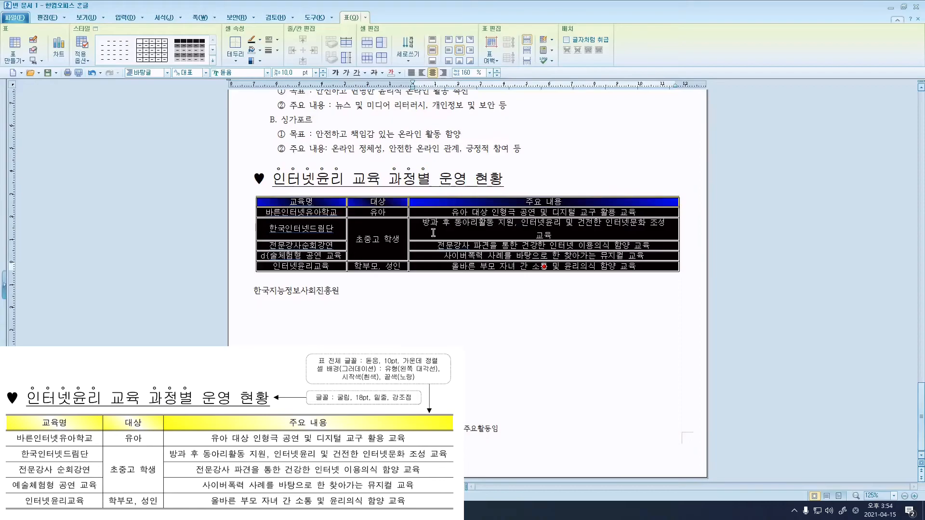
pyautogui.rightClick(459, 231)
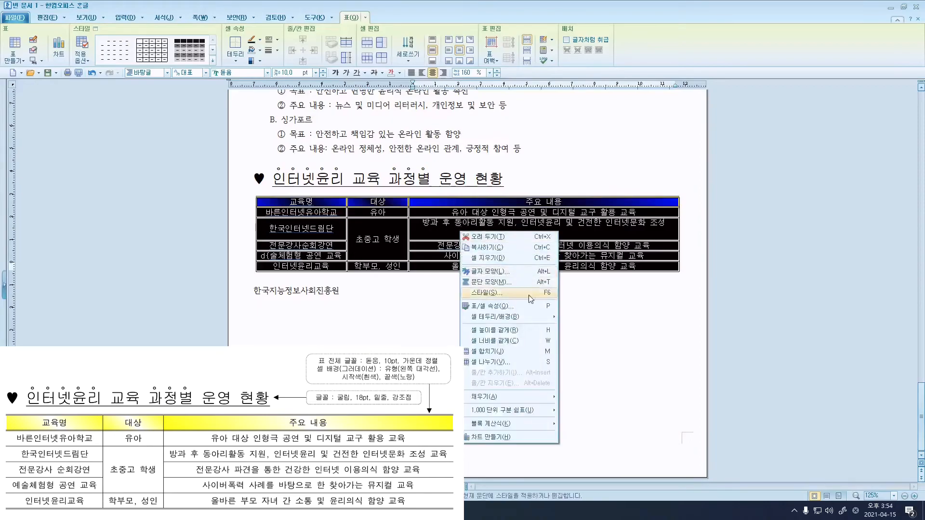
pyautogui.moveTo(530, 317)
pyautogui.click(573, 319)
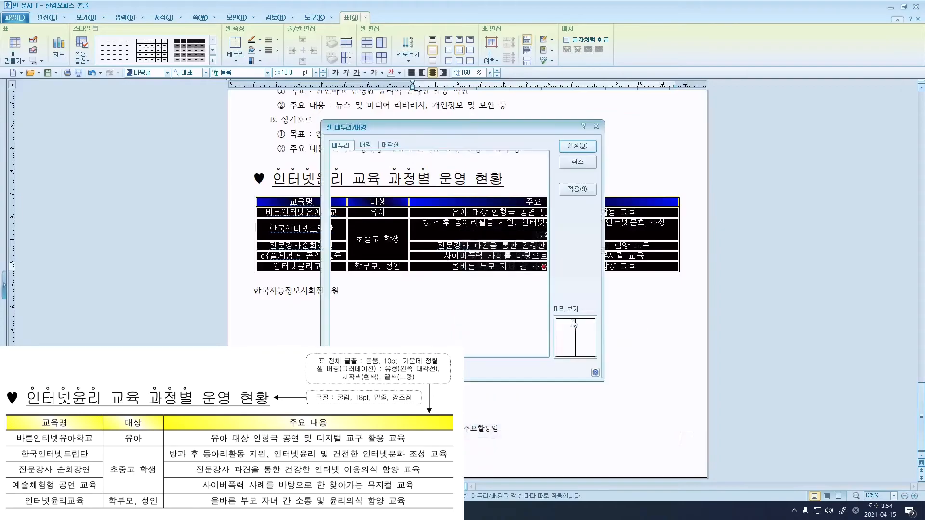
pyautogui.click(419, 190)
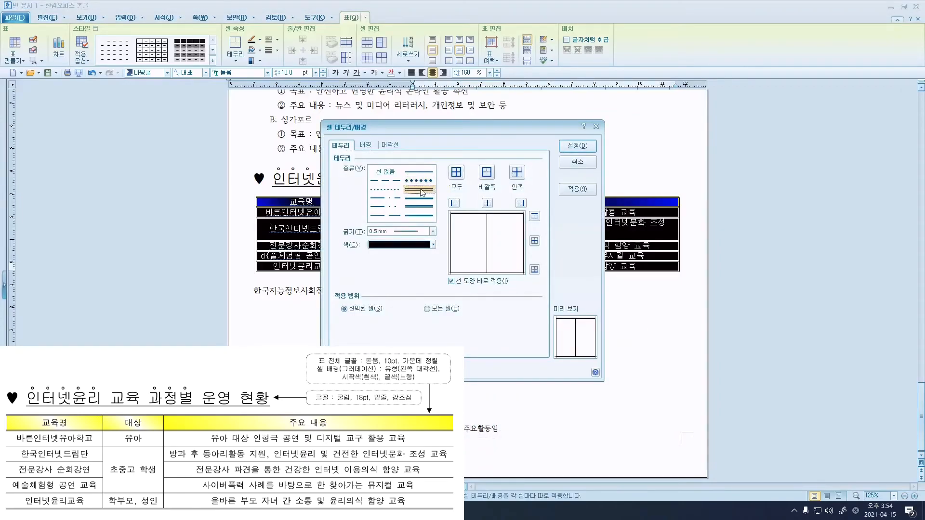
pyautogui.click(535, 272)
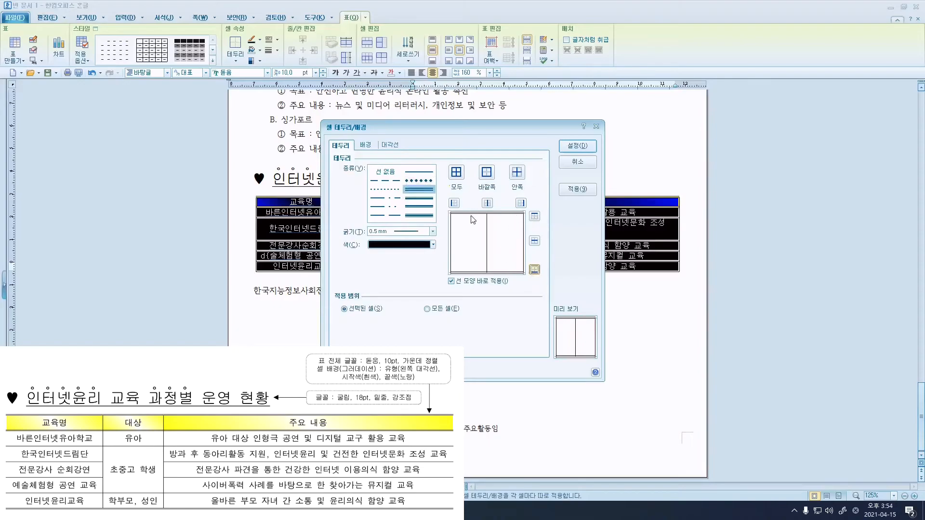
pyautogui.click(577, 146)
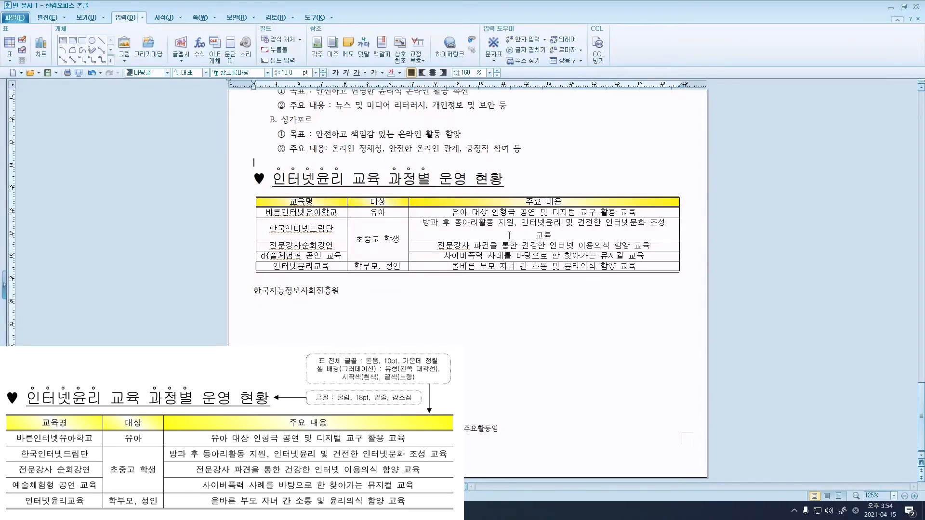
# Nudge the 대상/주요 내용 border left and fix the garbled cell to read 예술체험형 공연 교육.
pyautogui.moveTo(408, 226); pyautogui.dragTo(404, 227)
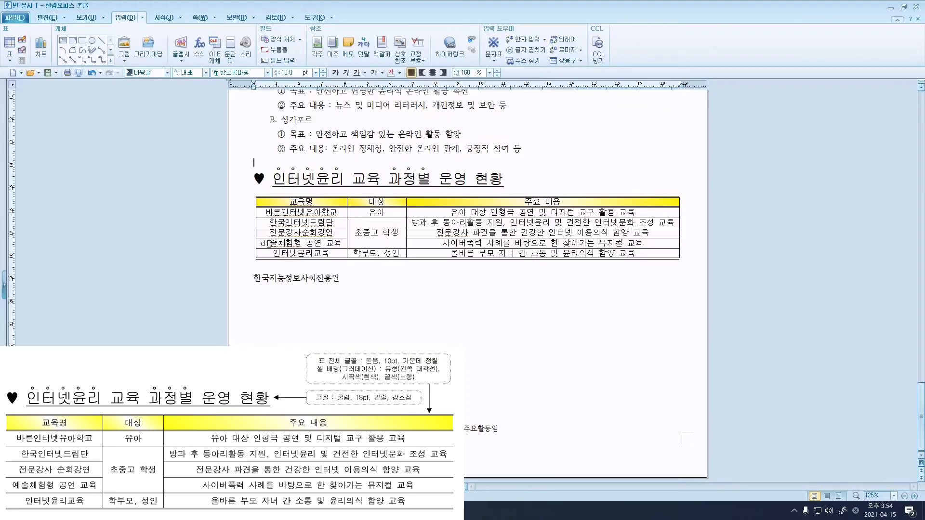
pyautogui.click(270, 243)
pyautogui.press('BackSpace')
pyautogui.press('BackSpace')
pyautogui.write('ㅇ')
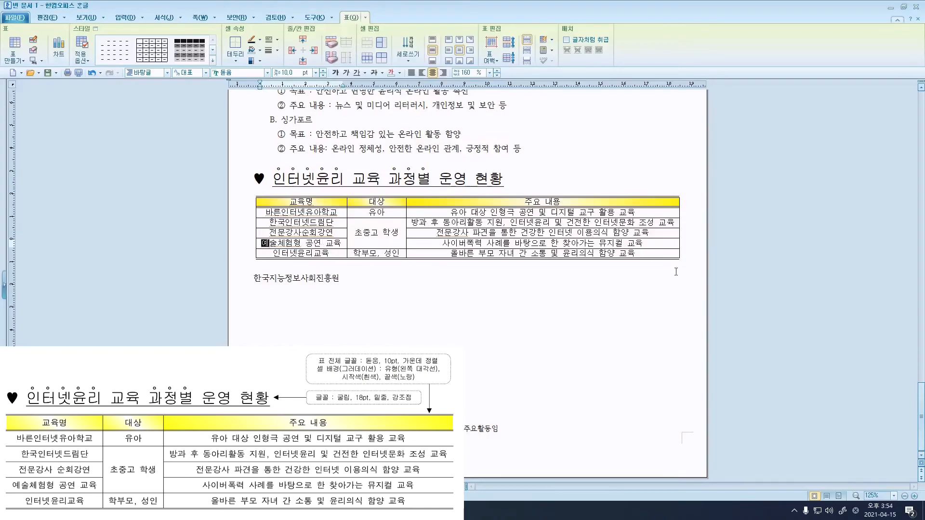
# Set the selected table rows' left and right outer borders to no line, leaving the sides open.
pyautogui.moveTo(332, 202); pyautogui.dragTo(543, 254)
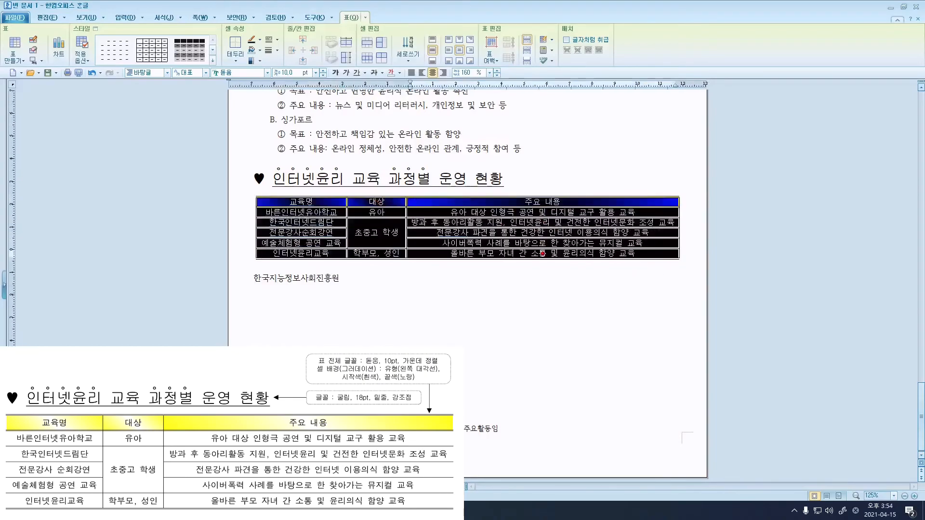
pyautogui.rightClick(466, 255)
pyautogui.moveTo(557, 341)
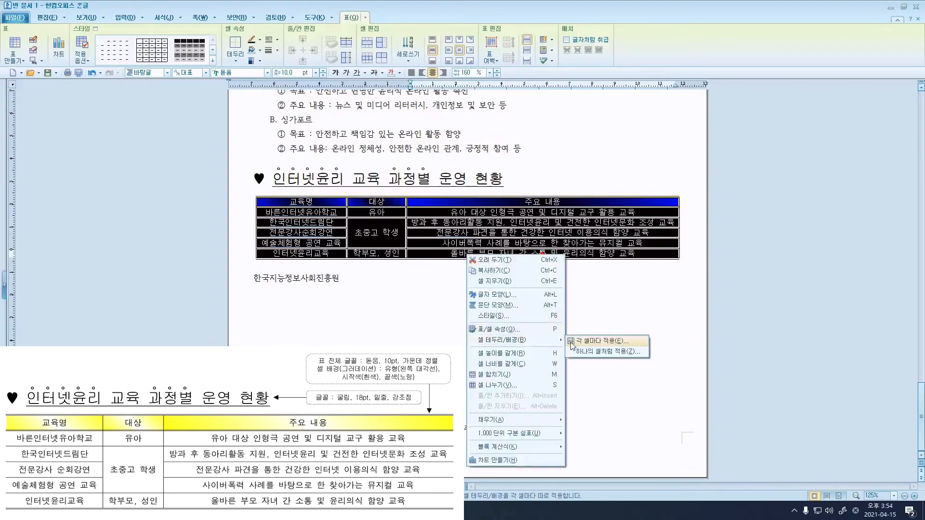
pyautogui.click(611, 346)
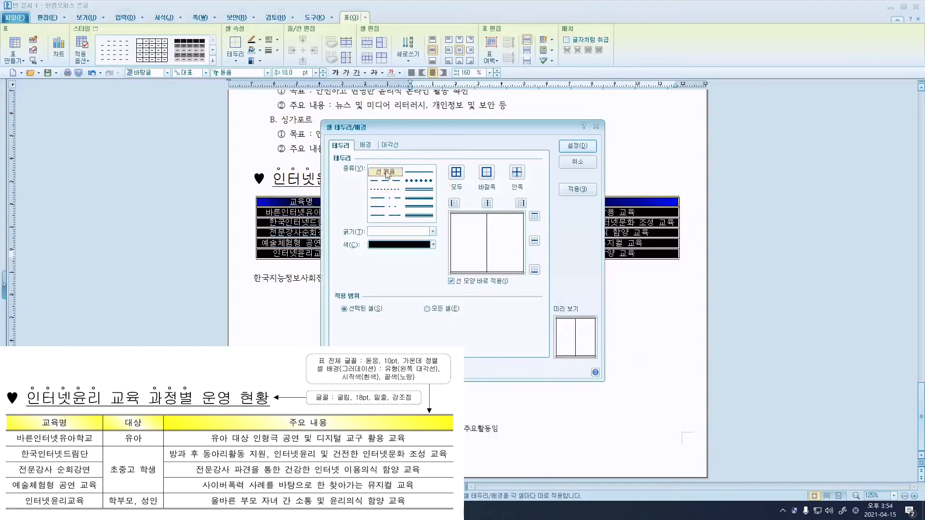
pyautogui.click(419, 198)
pyautogui.click(454, 204)
pyautogui.click(520, 203)
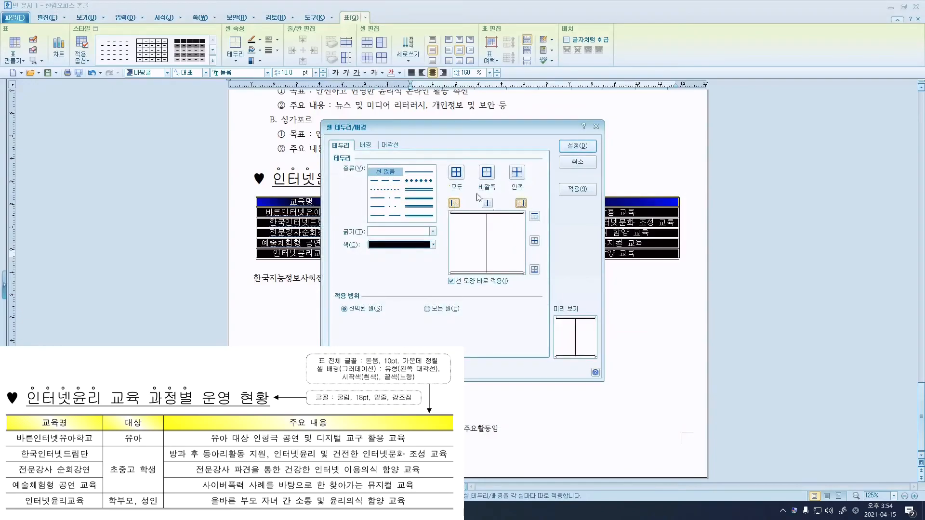
pyautogui.click(576, 144)
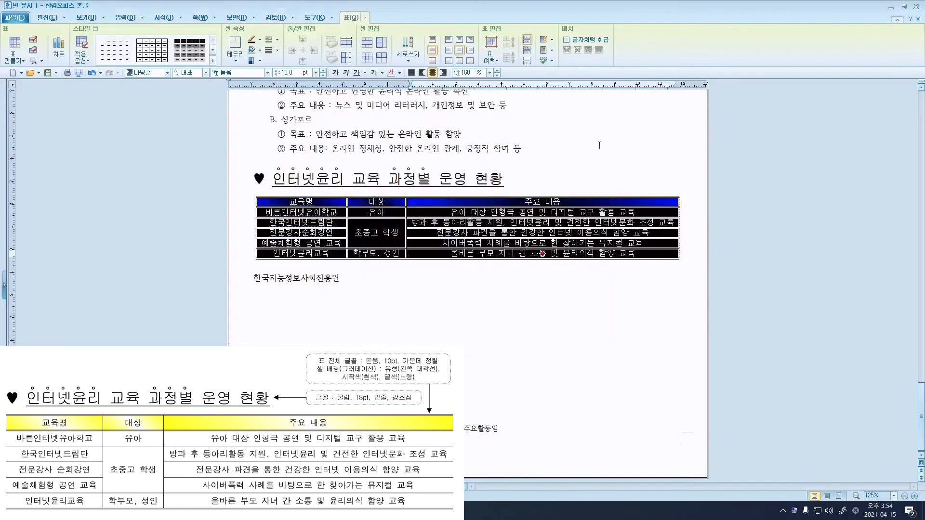
pyautogui.click(599, 146)
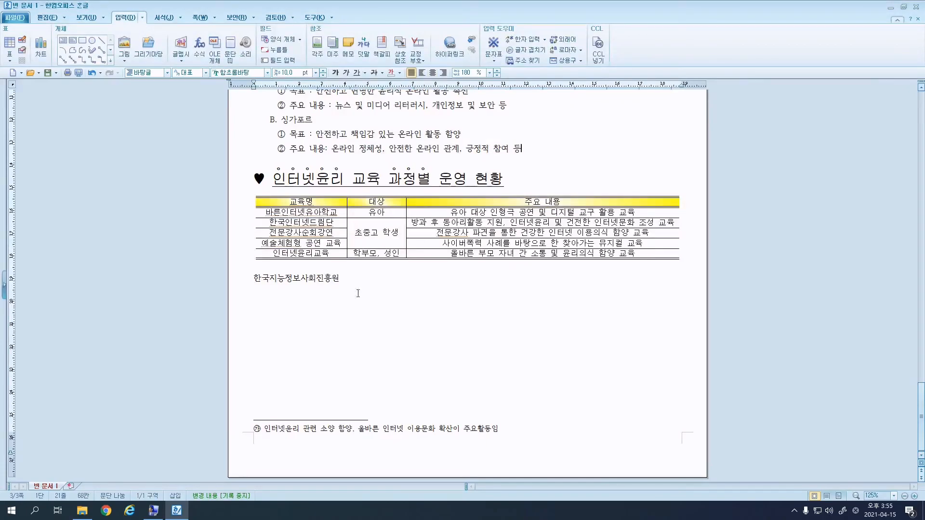
# Right-align the 한국지능정보사회진흥원 line and format it as bold 궁서 at 24 pt.
pyautogui.click(210, 277)
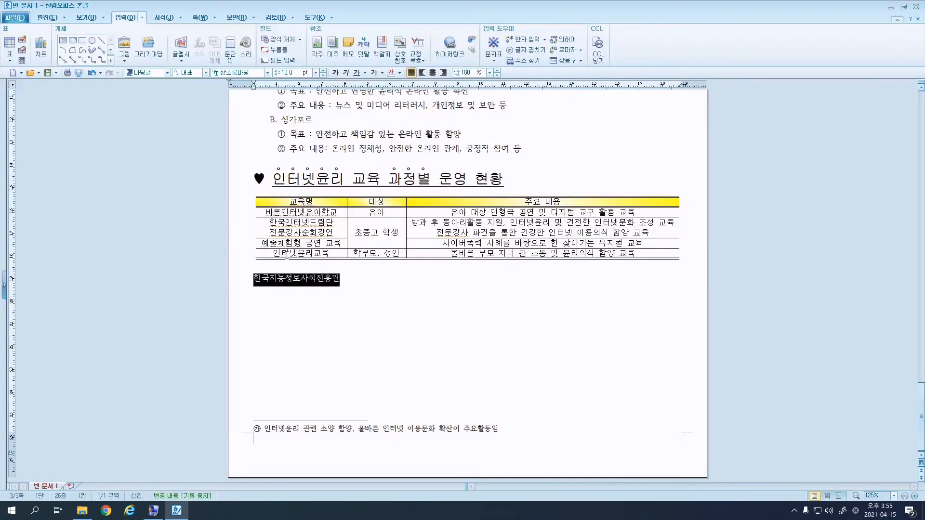
pyautogui.click(447, 74)
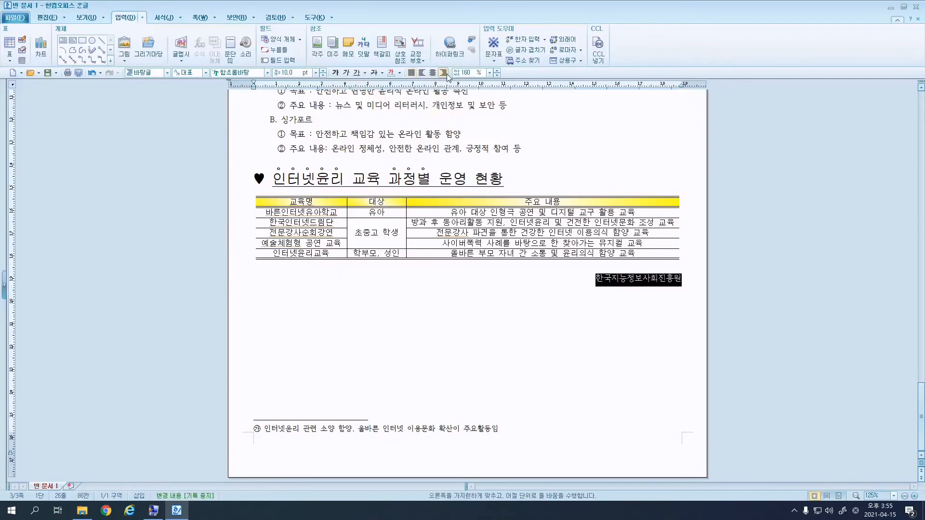
pyautogui.click(248, 72)
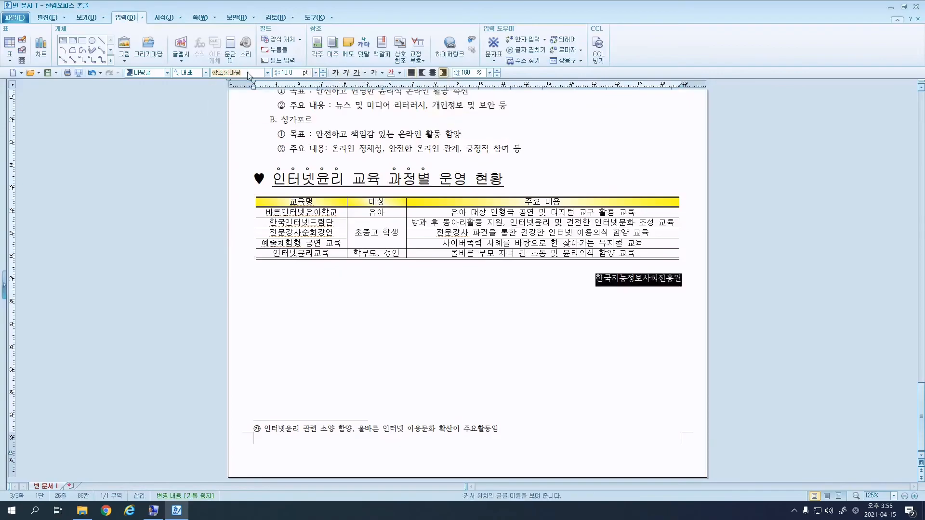
pyautogui.write('궁서')
pyautogui.press('Return')
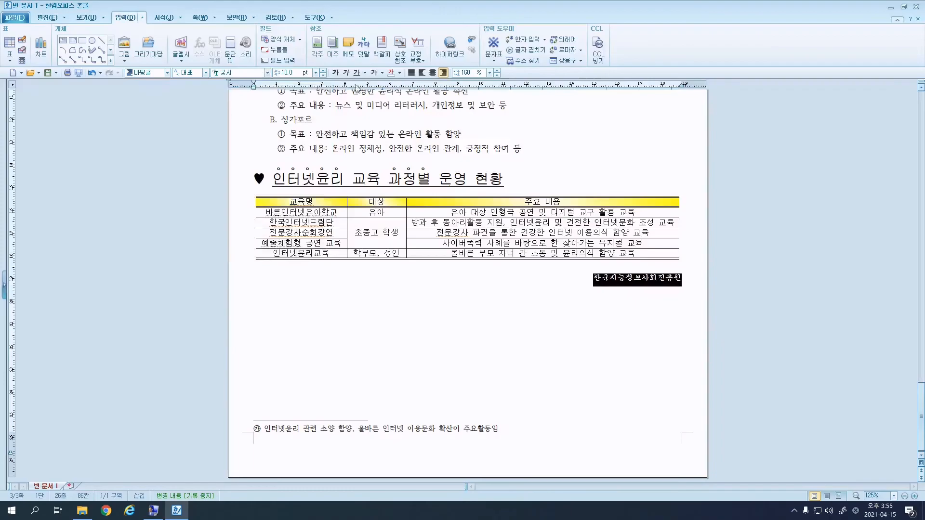
pyautogui.click(289, 73)
pyautogui.write('24')
pyautogui.press('Return')
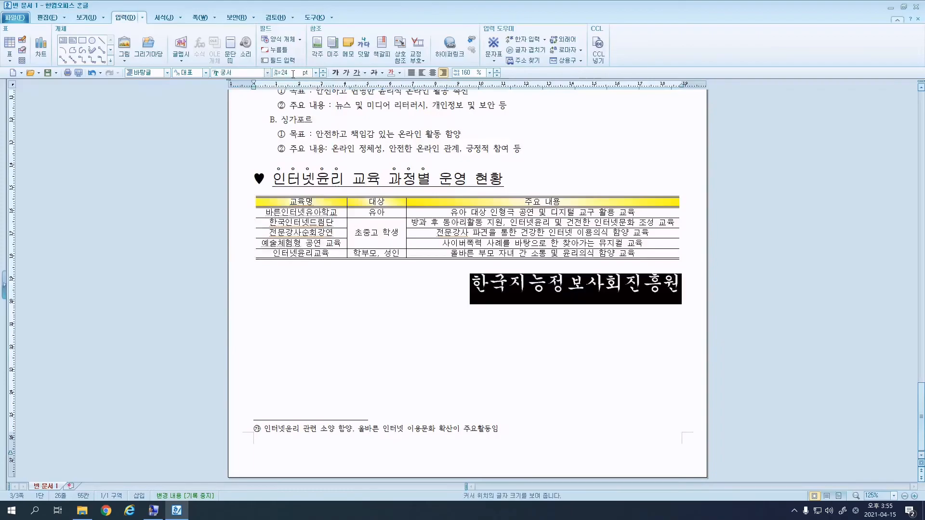
pyautogui.click(336, 74)
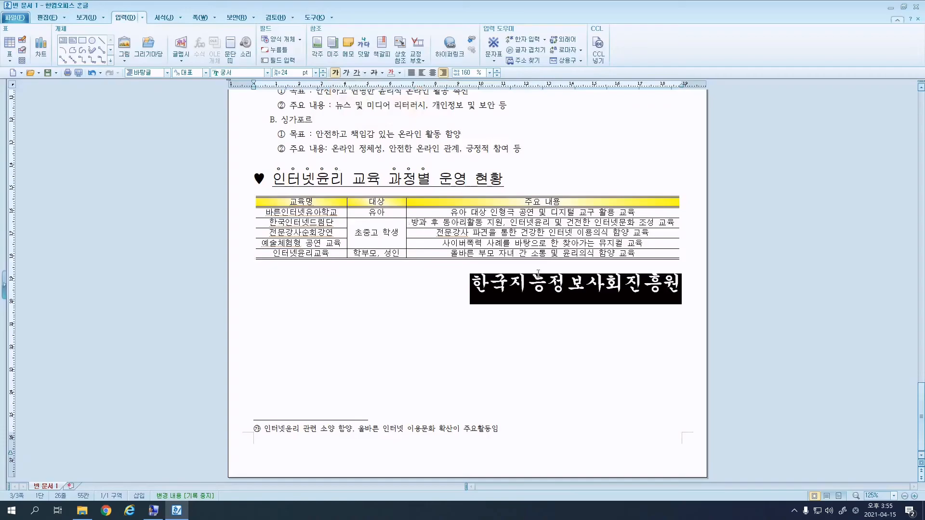
pyautogui.rightClick(551, 289)
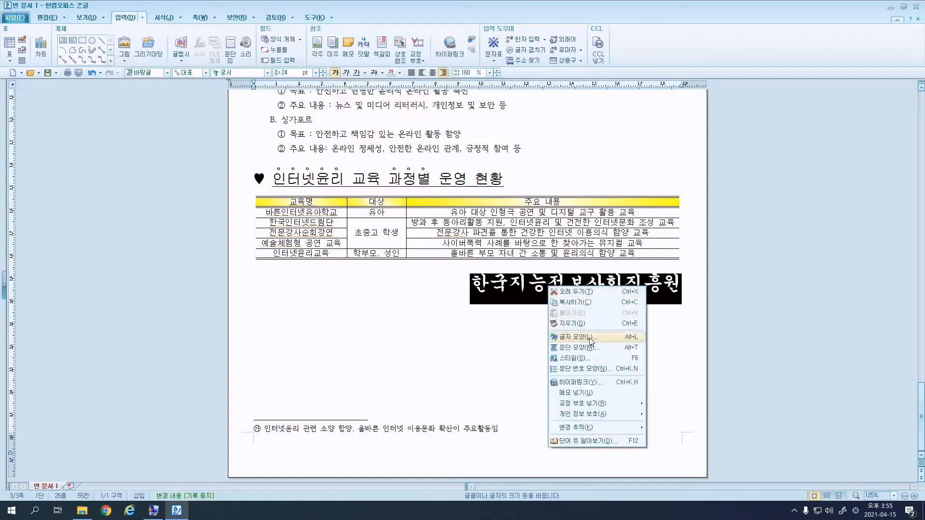
# Widen the 한국지능정보사회진흥원 line's character width ratio (장평) to 105%.
pyautogui.click(589, 337)
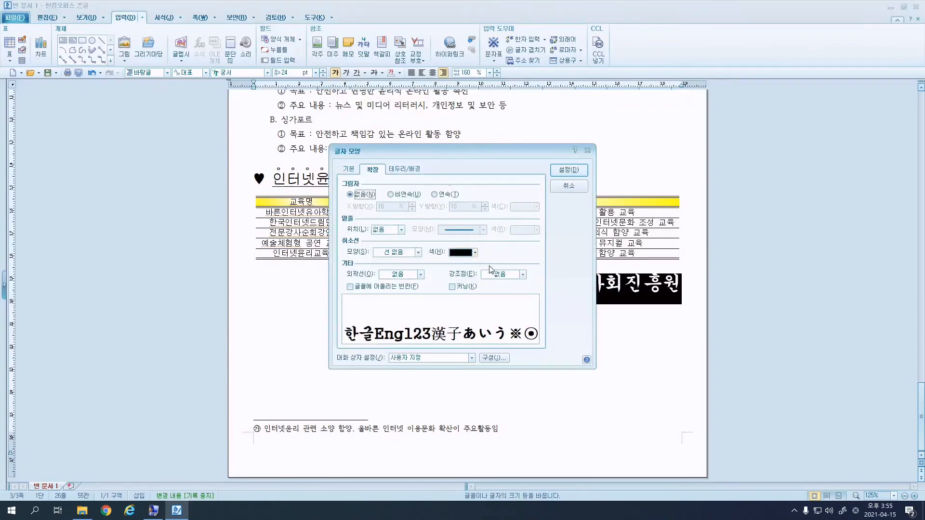
pyautogui.click(348, 170)
pyautogui.click(498, 225)
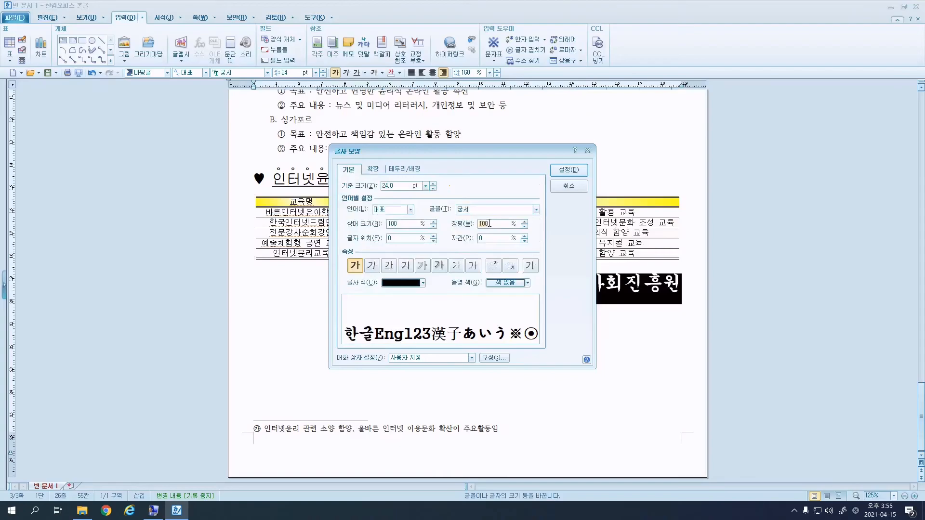
pyautogui.write('105')
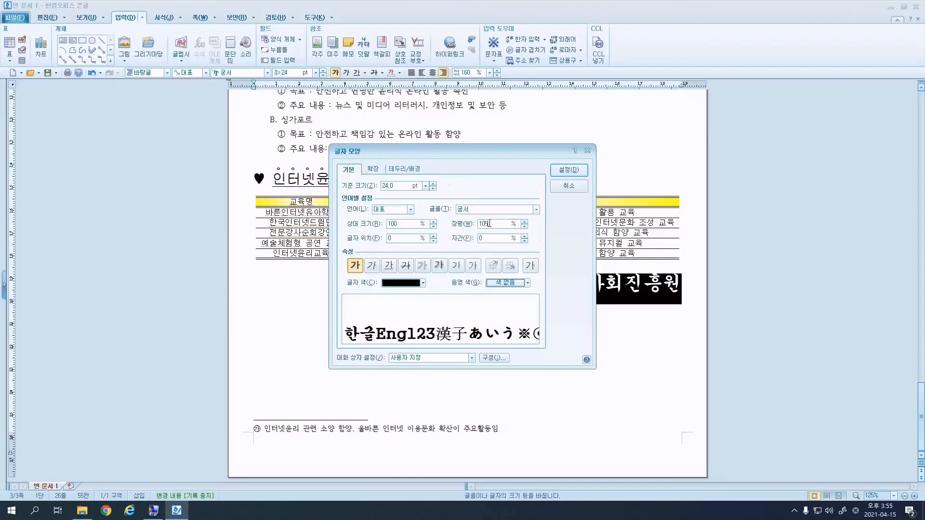
pyautogui.click(577, 170)
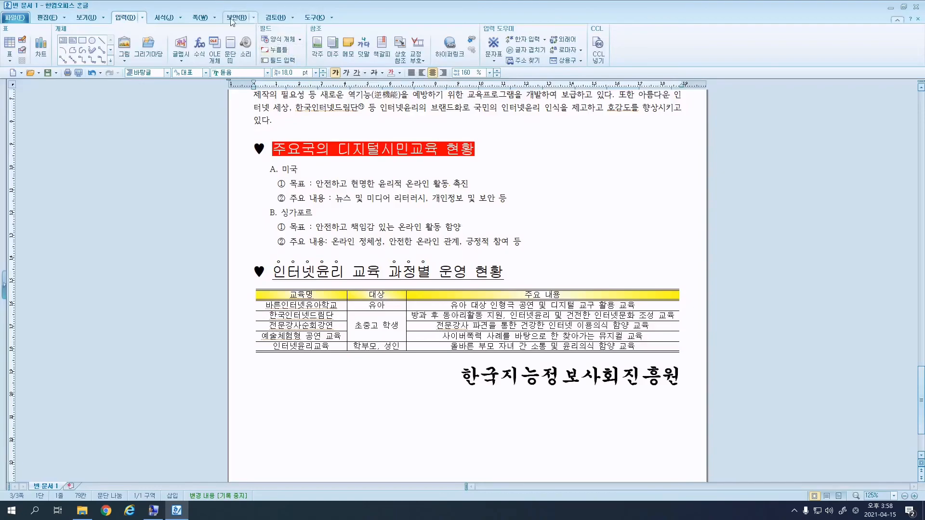
# Add a right-aligned 굴림 10 pt header reading '디지털 리터러시', then close header editing.
pyautogui.click(215, 18)
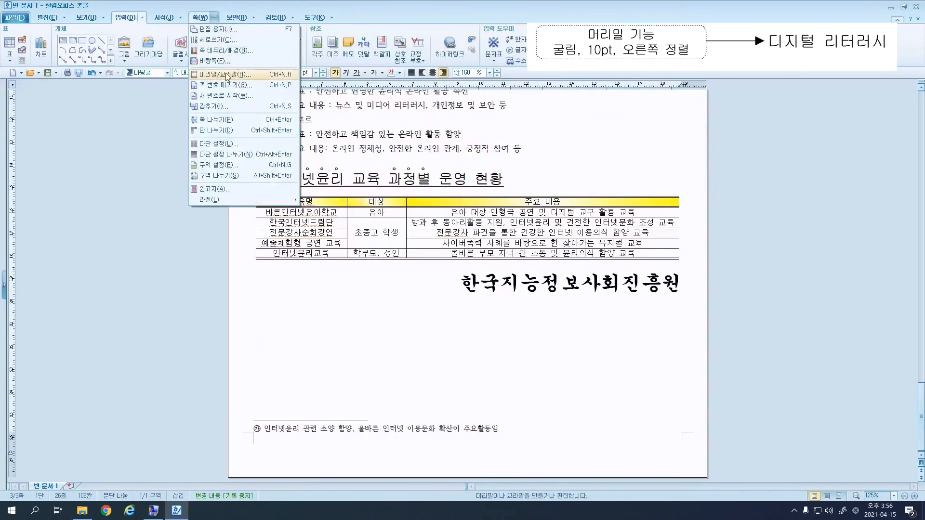
pyautogui.click(225, 74)
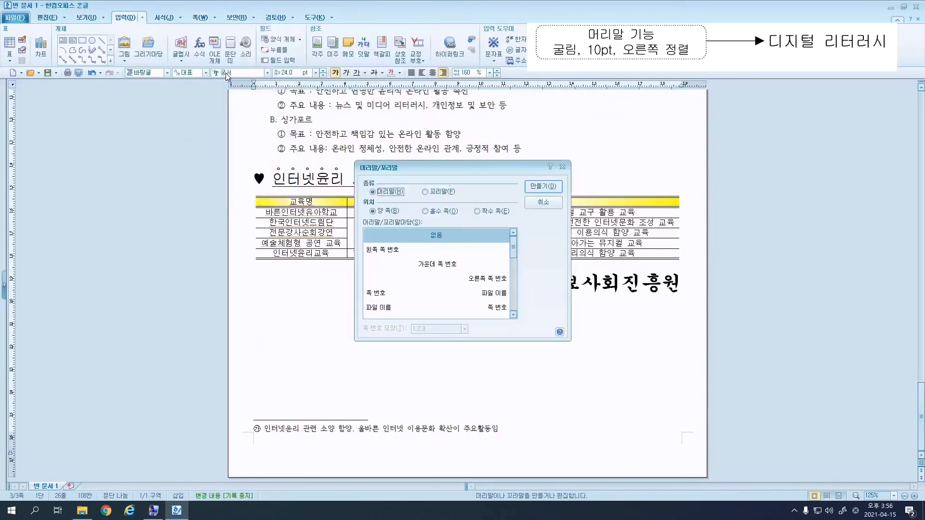
pyautogui.click(562, 188)
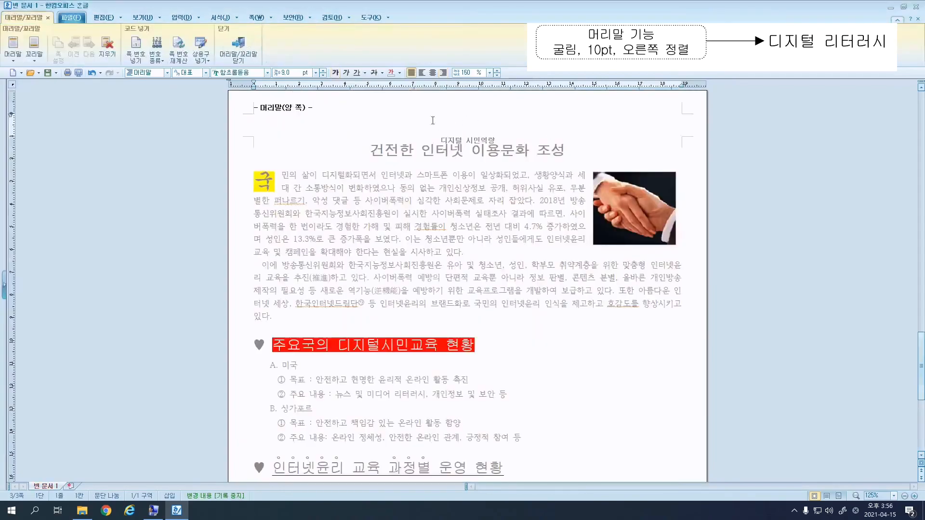
pyautogui.click(443, 73)
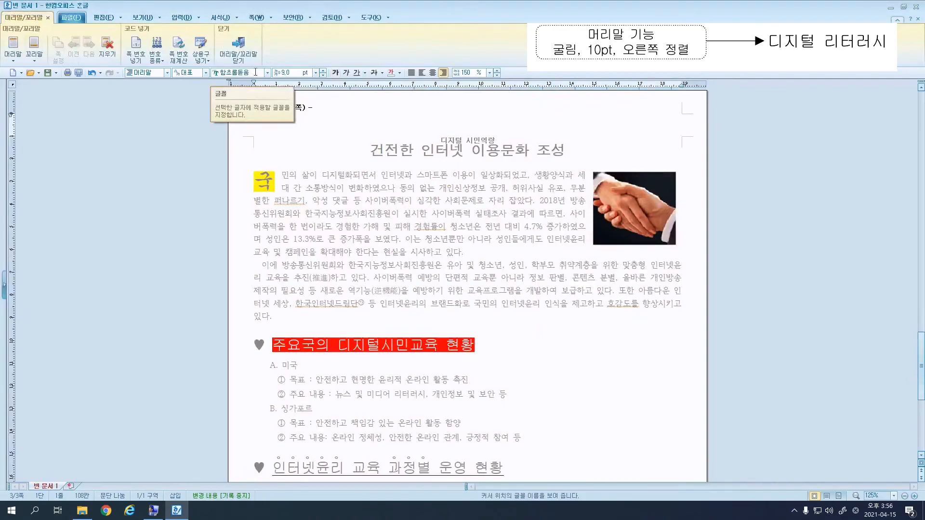
pyautogui.click(255, 72)
pyautogui.click(267, 72)
pyautogui.click(241, 110)
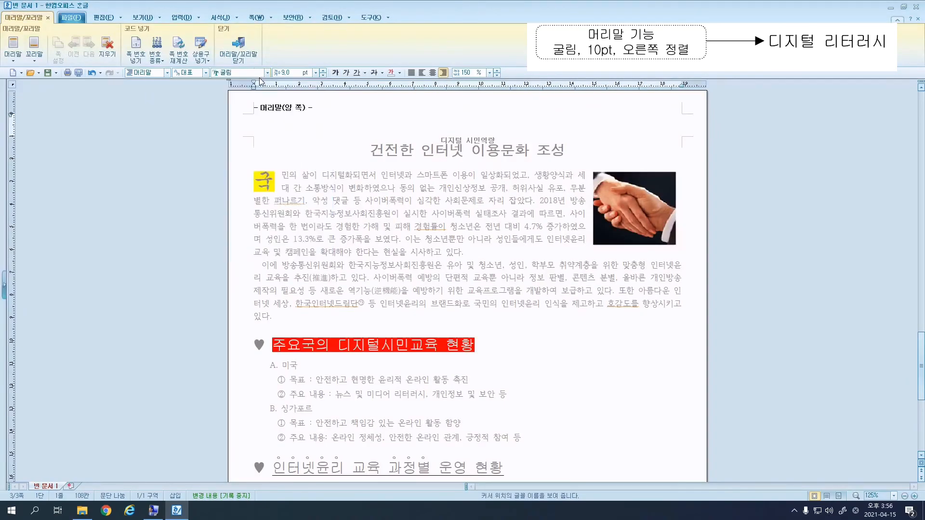
pyautogui.click(322, 70)
pyautogui.write('디지털')
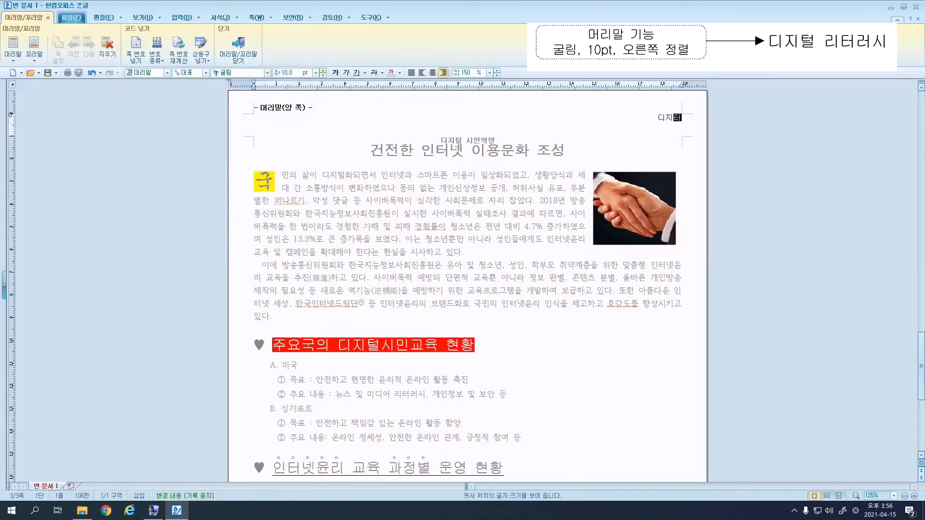
pyautogui.write(' 리터럿시')
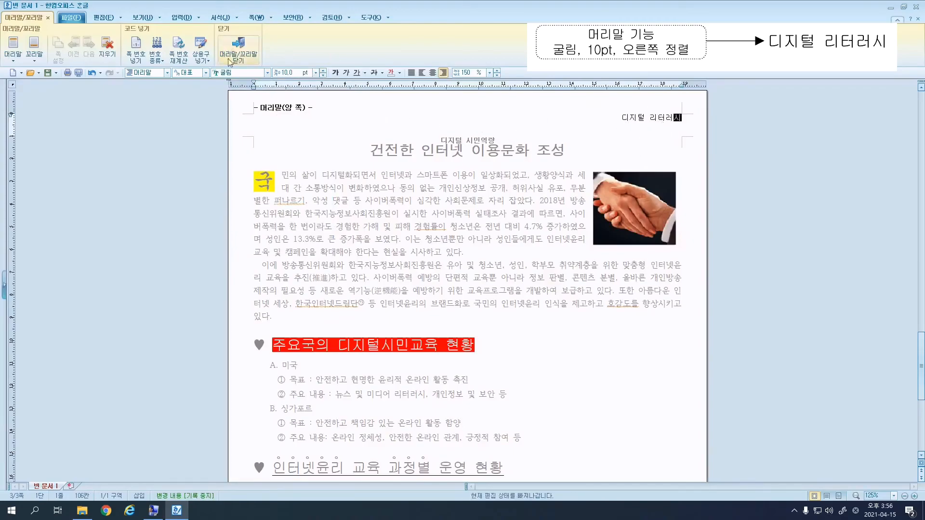
pyautogui.click(238, 46)
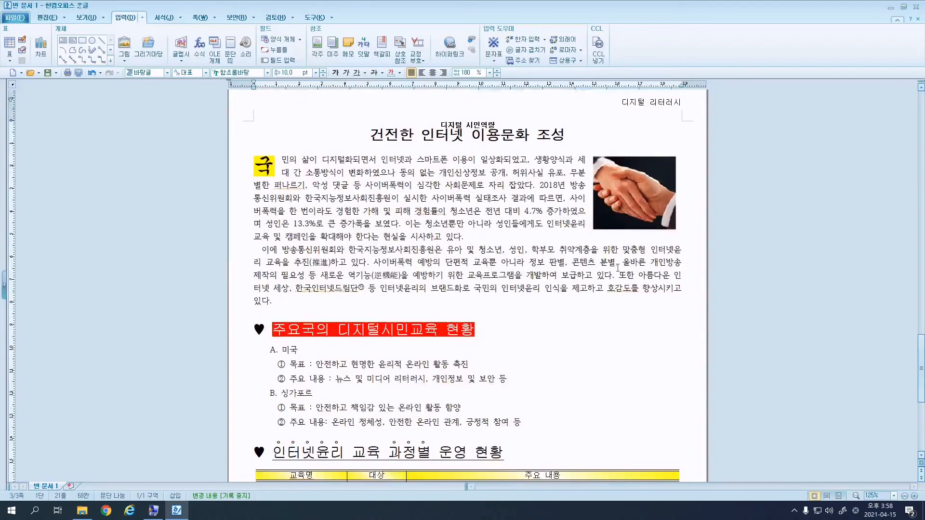
# Add bottom-right page numbers in A,B,C capitals without dashes.
pyautogui.click(216, 18)
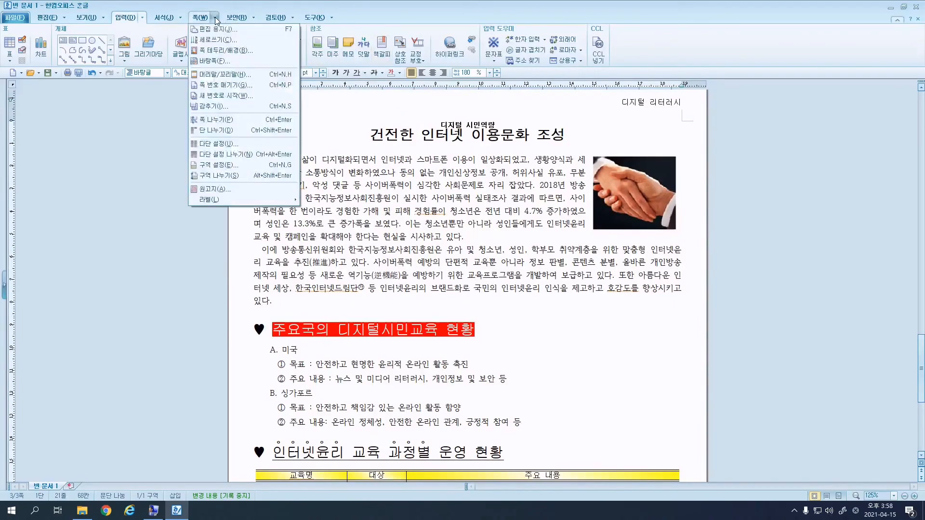
pyautogui.click(220, 85)
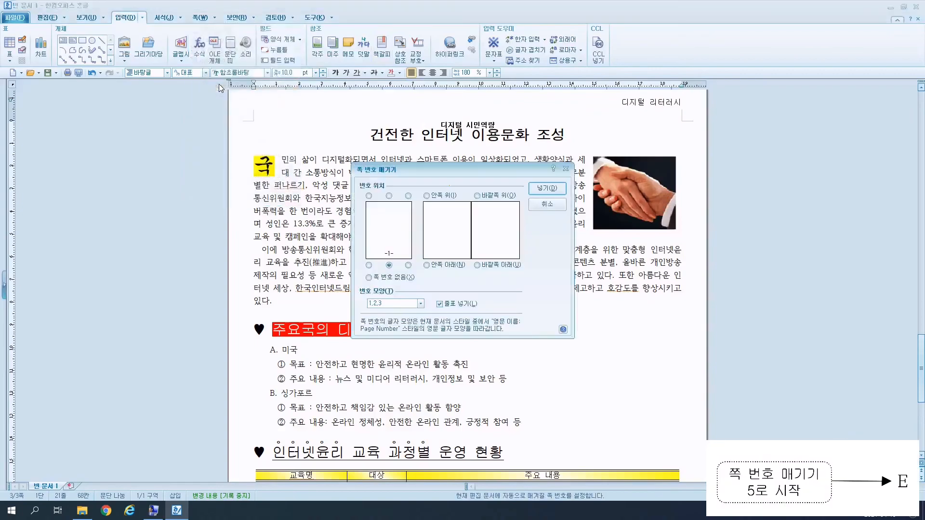
pyautogui.click(408, 266)
pyautogui.click(439, 304)
pyautogui.click(421, 303)
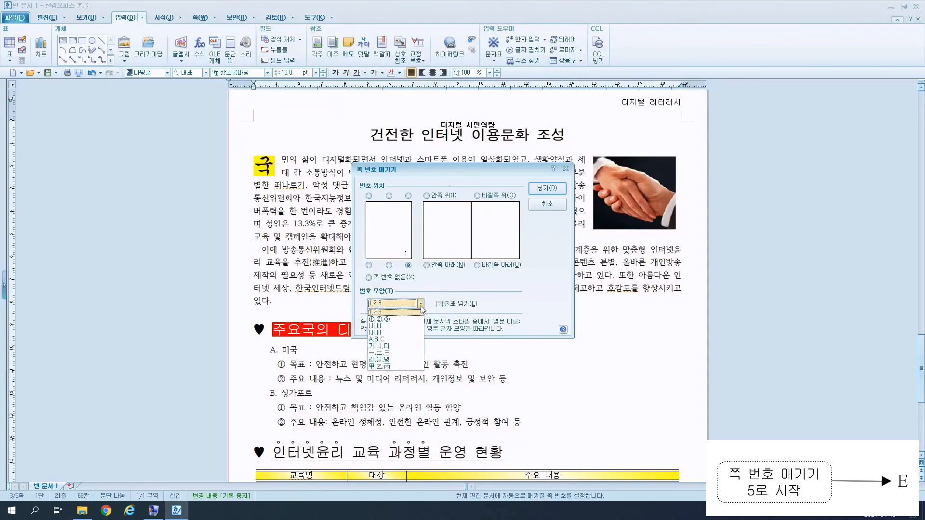
pyautogui.click(406, 340)
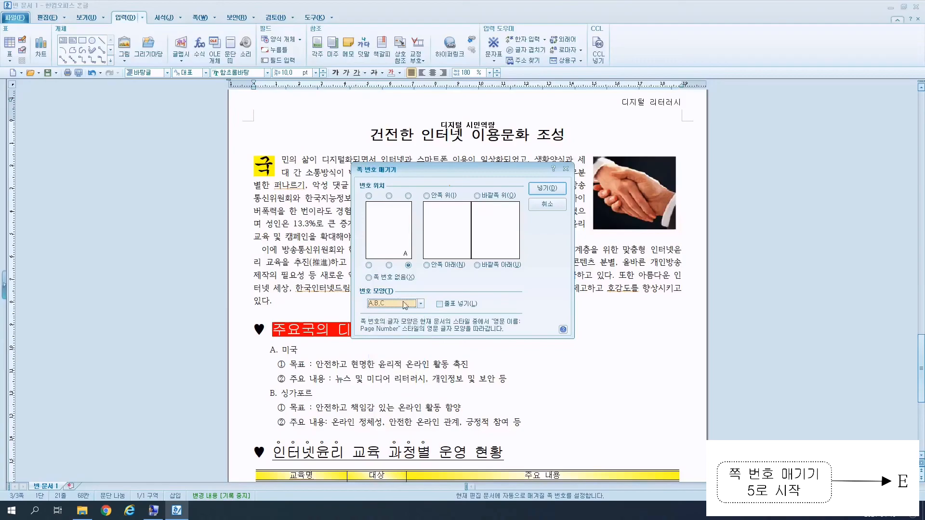
pyautogui.click(554, 190)
pyautogui.scroll(-5, 568, 219)
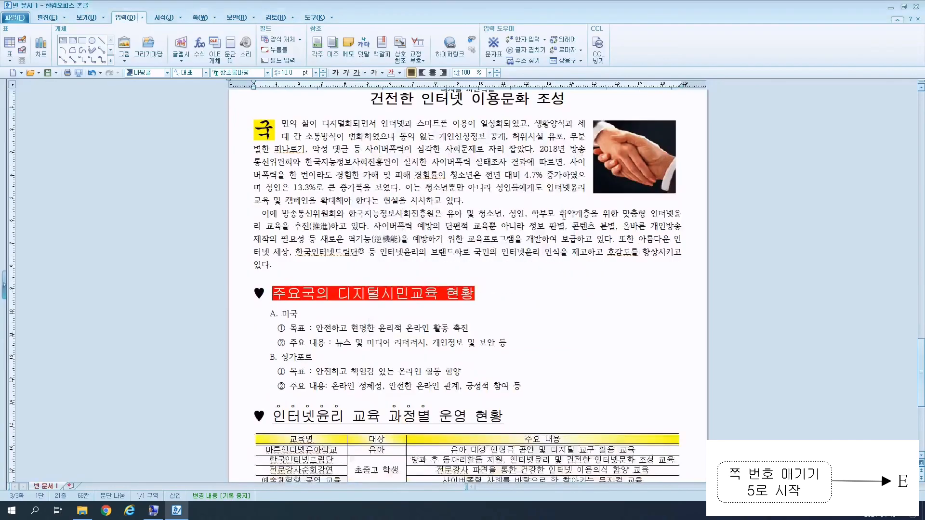
pyautogui.scroll(-1, 689, 441)
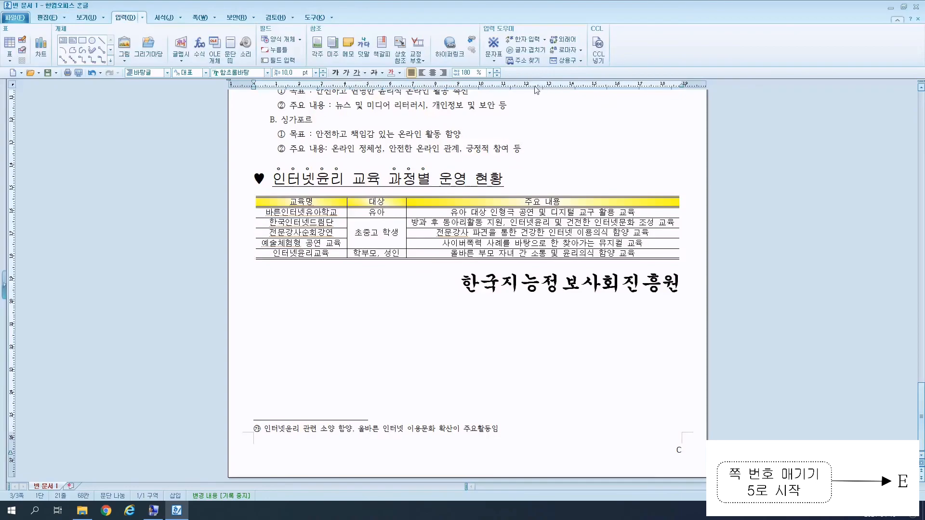
# Restart page numbering at 5 on the third page so it shows E.
pyautogui.click(210, 20)
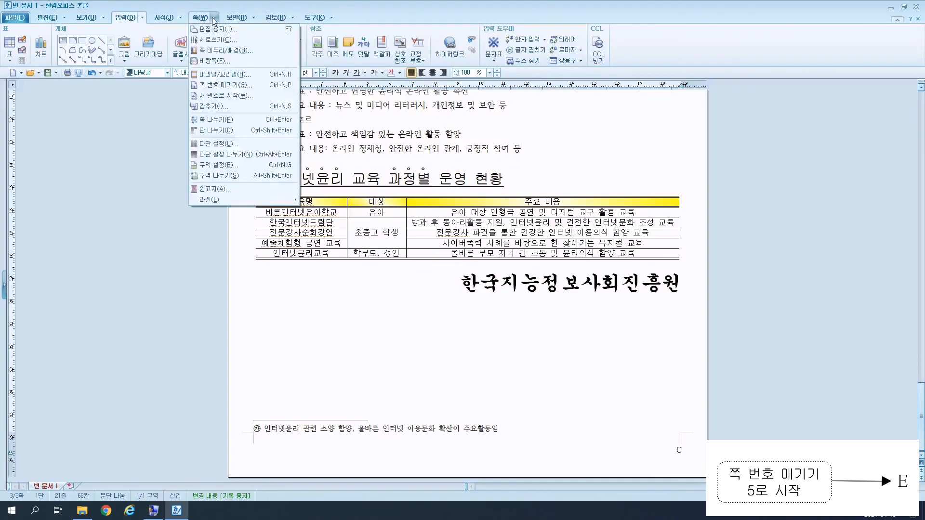
pyautogui.click(220, 98)
pyautogui.moveTo(438, 281); pyautogui.dragTo(397, 278)
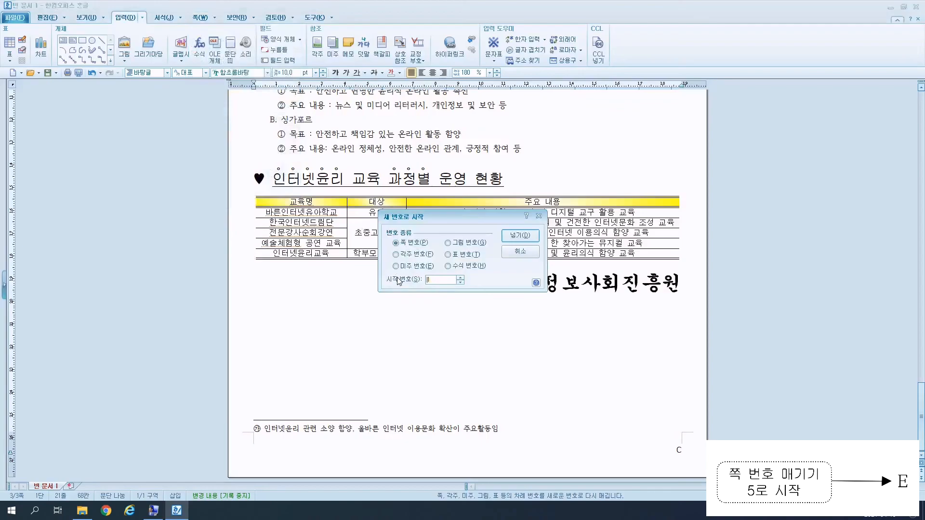
pyautogui.write('5')
pyautogui.click(520, 235)
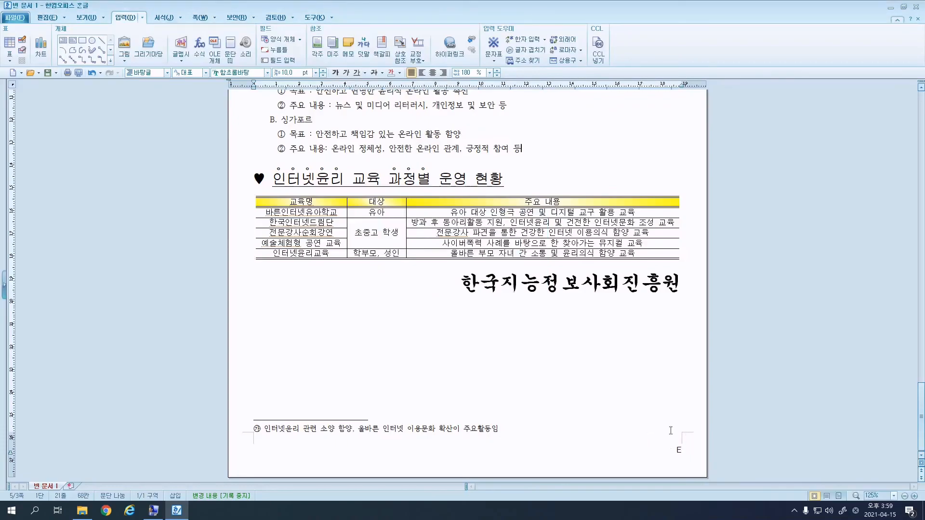
pyautogui.scroll(10, 709, 445)
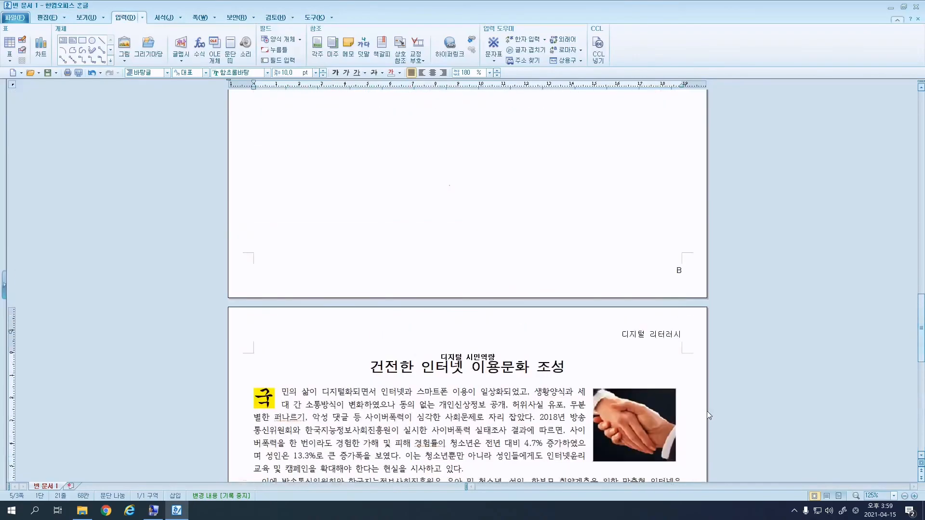
# Hide both the header and the page number on the equations page.
pyautogui.scroll(15, 679, 270)
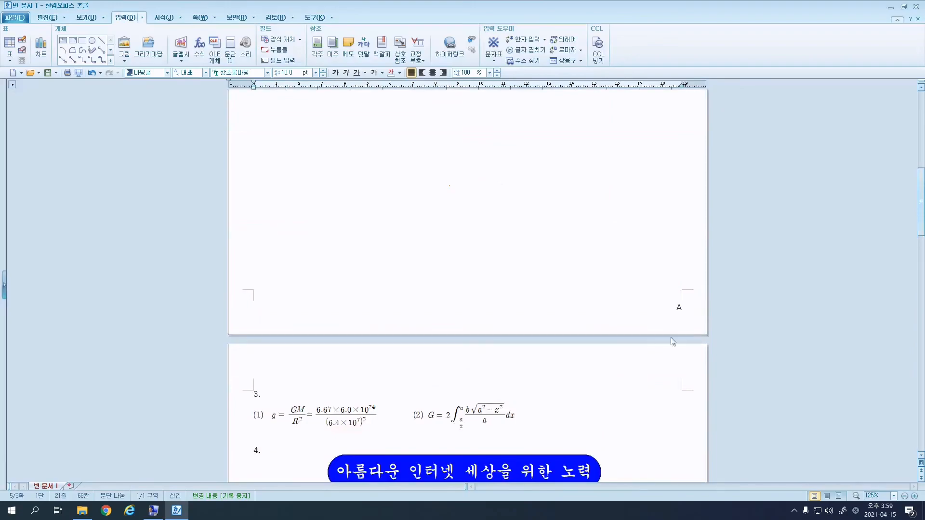
pyautogui.scroll(-5, 681, 293)
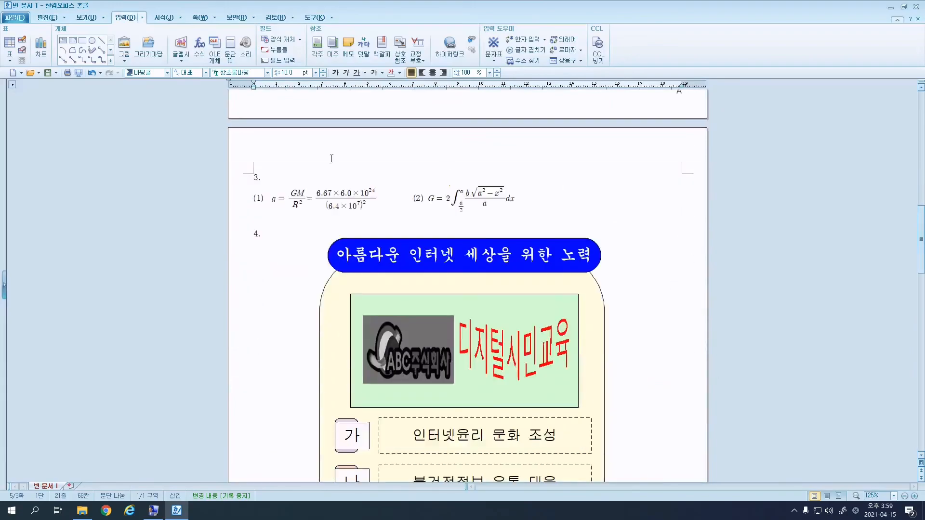
pyautogui.click(265, 175)
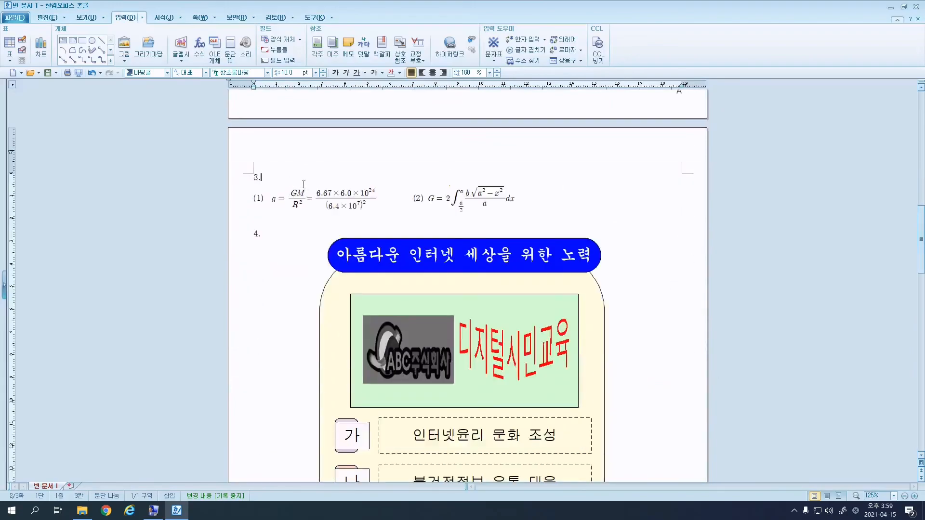
pyautogui.click(213, 18)
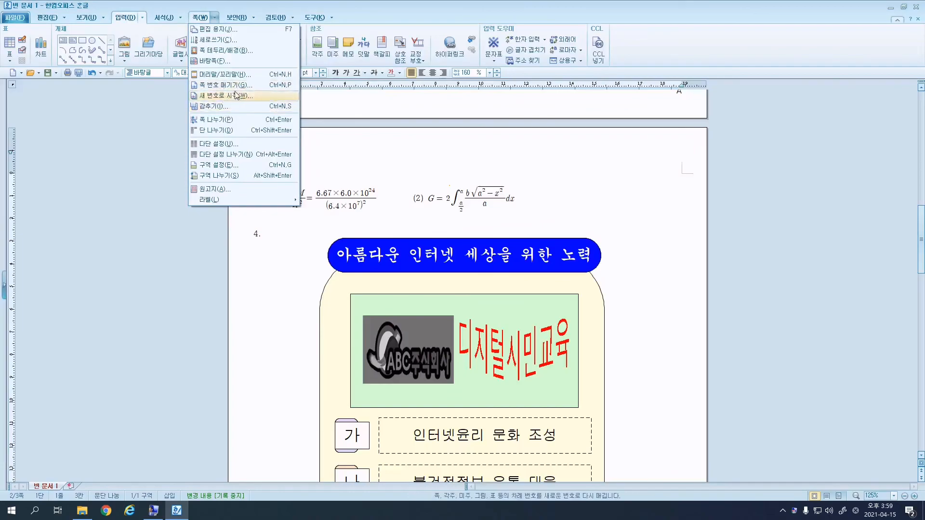
pyautogui.click(219, 107)
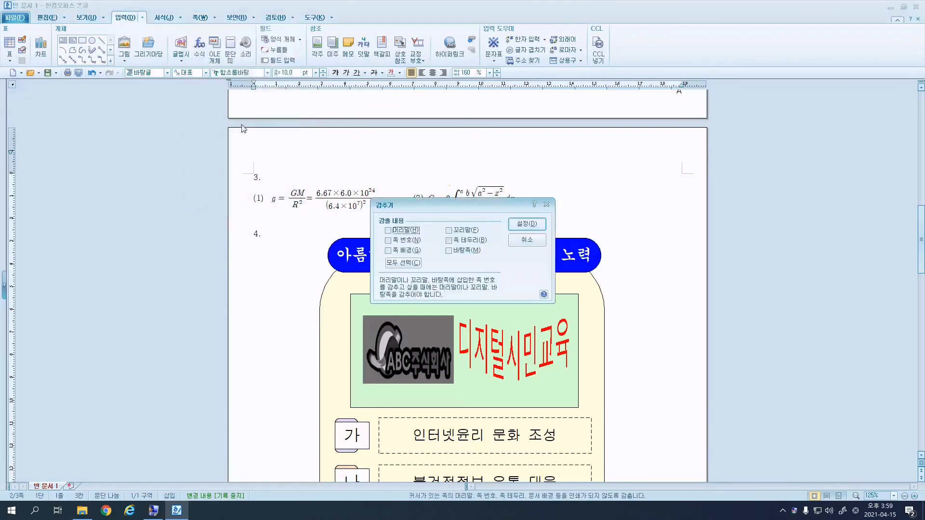
pyautogui.click(398, 239)
pyautogui.click(394, 230)
pyautogui.click(511, 223)
# Hide the page number on the first (chart) page as well.
pyautogui.scroll(-10, 659, 357)
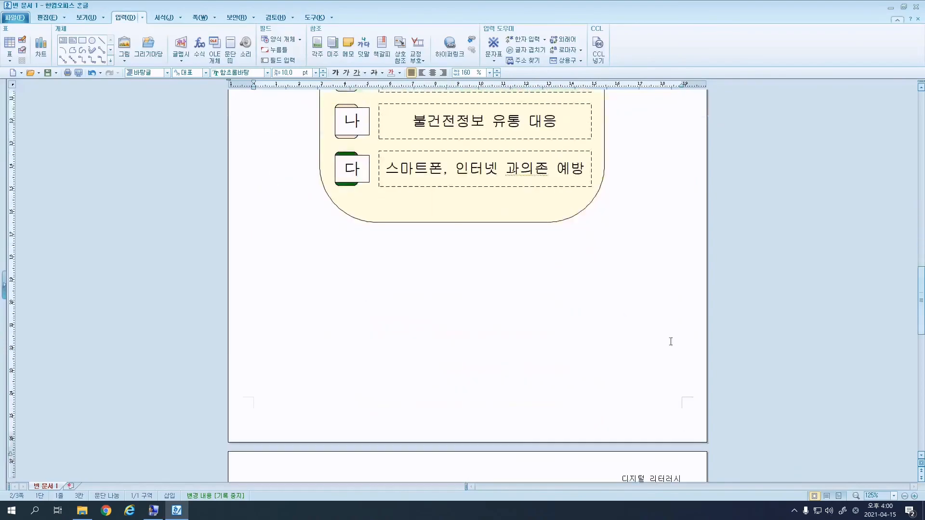
pyautogui.scroll(-10, 617, 416)
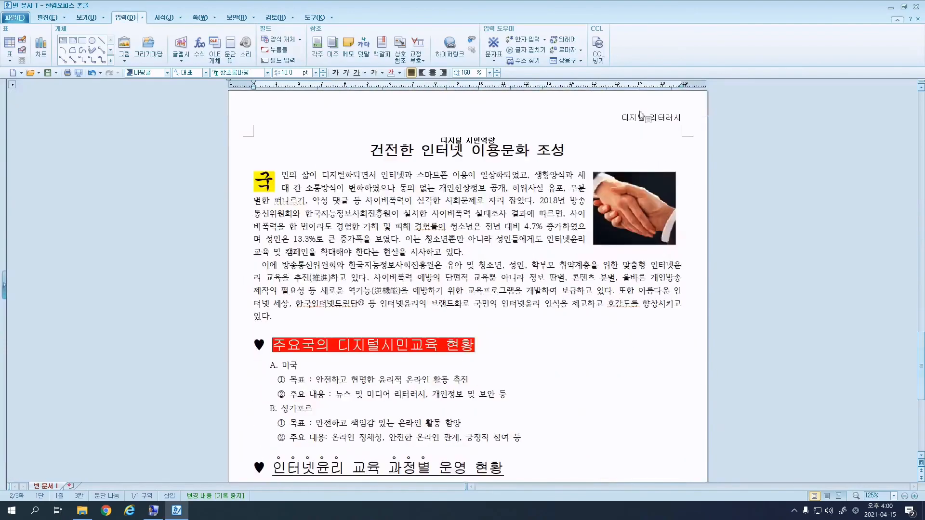
pyautogui.scroll(-8, 662, 187)
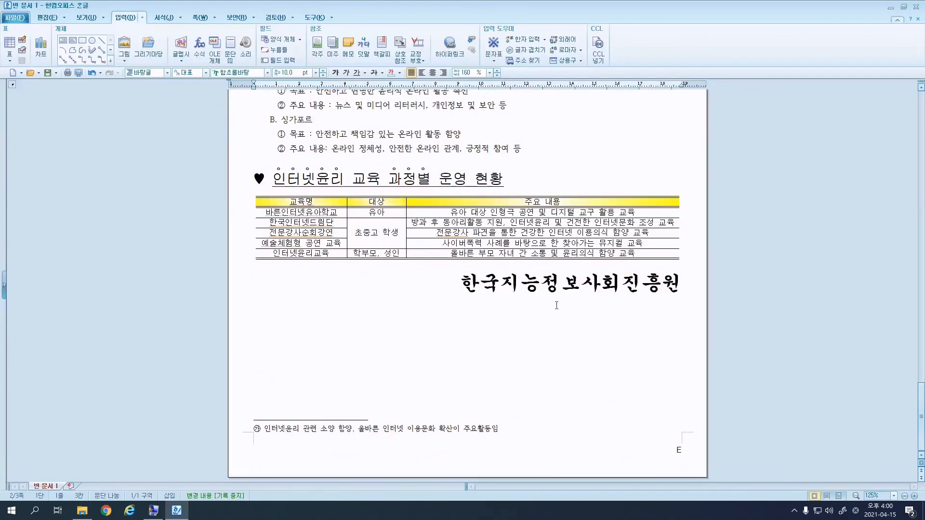
pyautogui.scroll(-20, 652, 326)
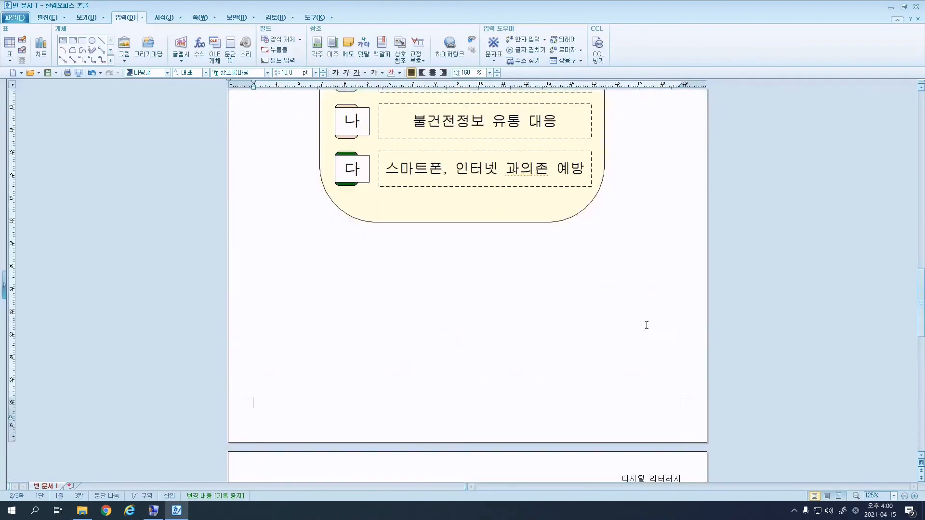
pyautogui.scroll(10, 651, 325)
pyautogui.scroll(8, 571, 263)
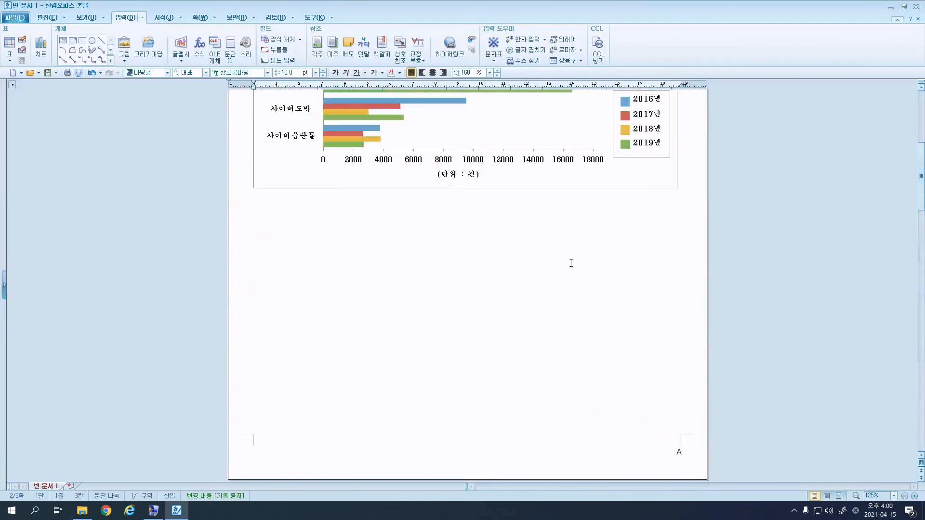
pyautogui.click(420, 255)
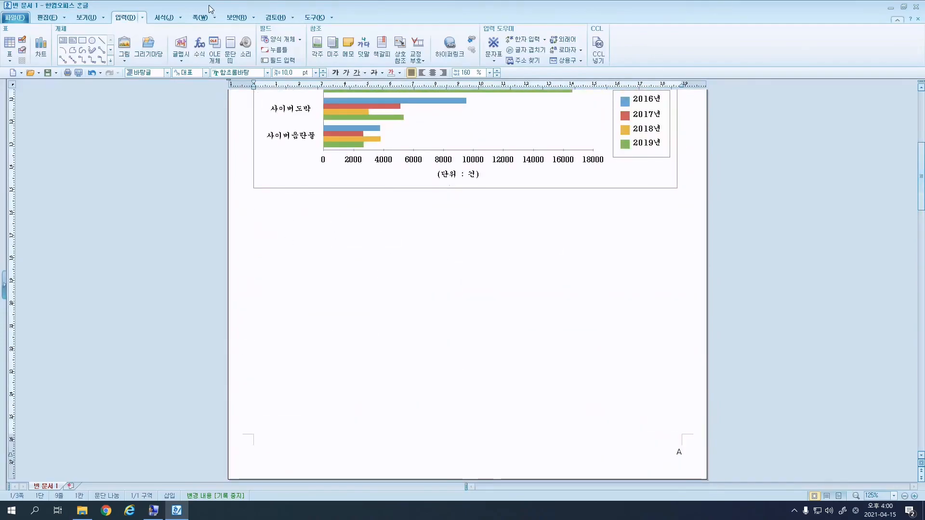
pyautogui.click(200, 18)
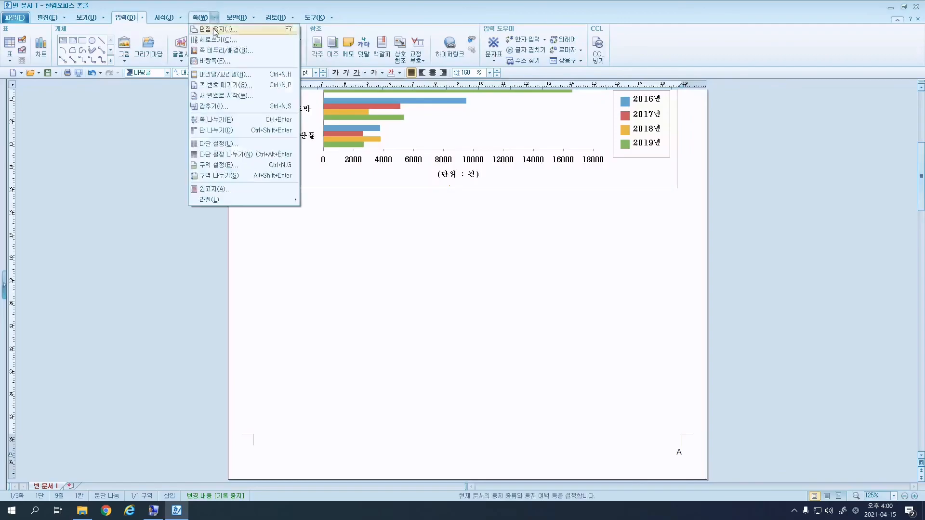
pyautogui.click(213, 107)
pyautogui.click(402, 240)
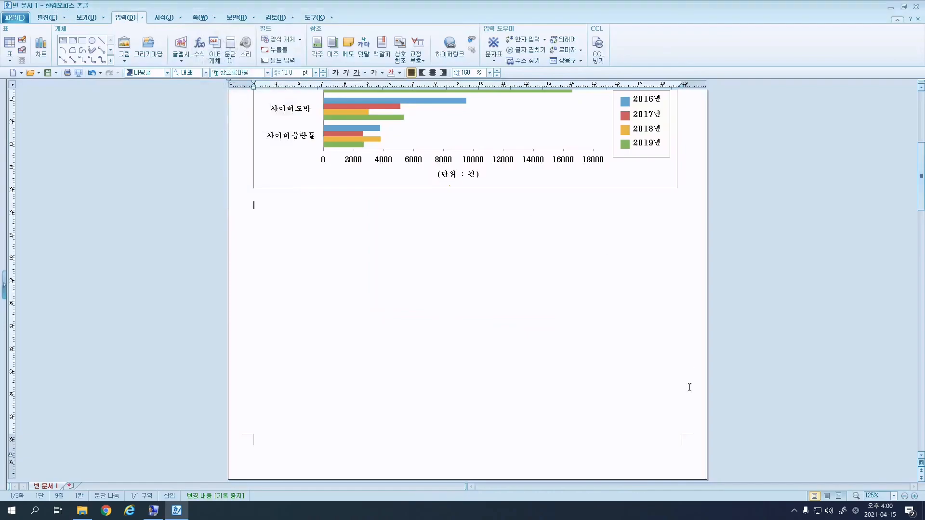
pyautogui.scroll(5, 689, 426)
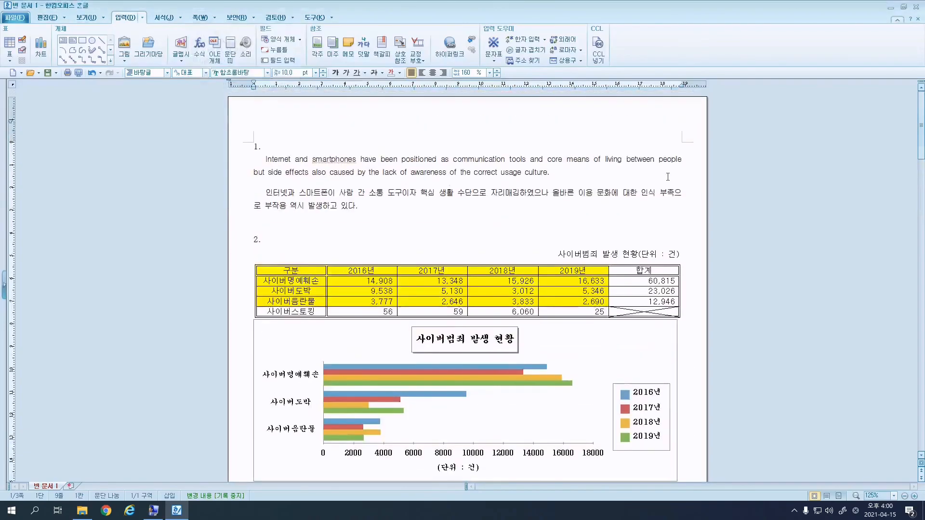
pyautogui.scroll(-7, 693, 239)
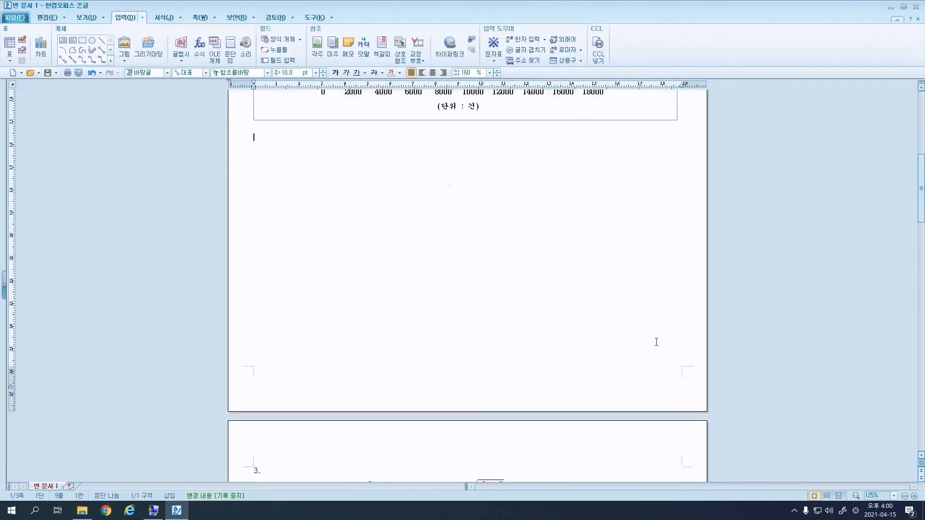
pyautogui.scroll(-15, 678, 333)
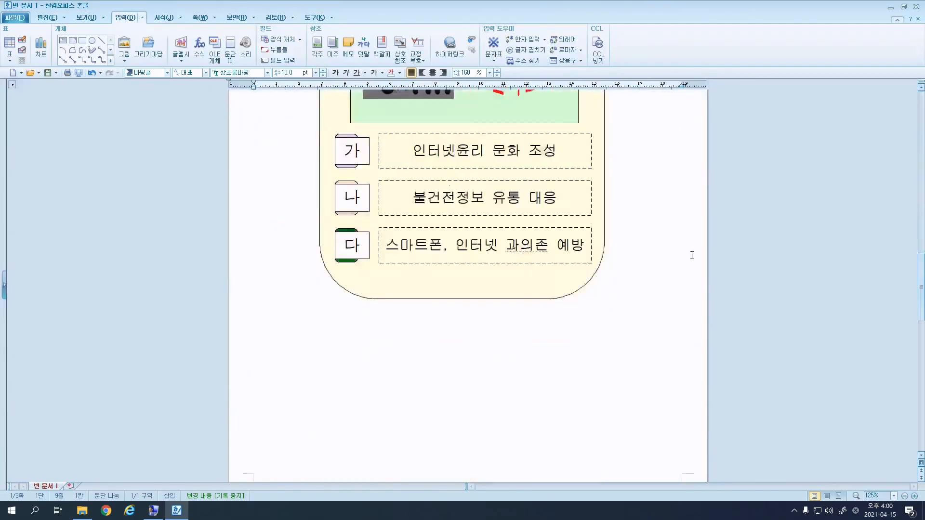
pyautogui.scroll(-9, 670, 324)
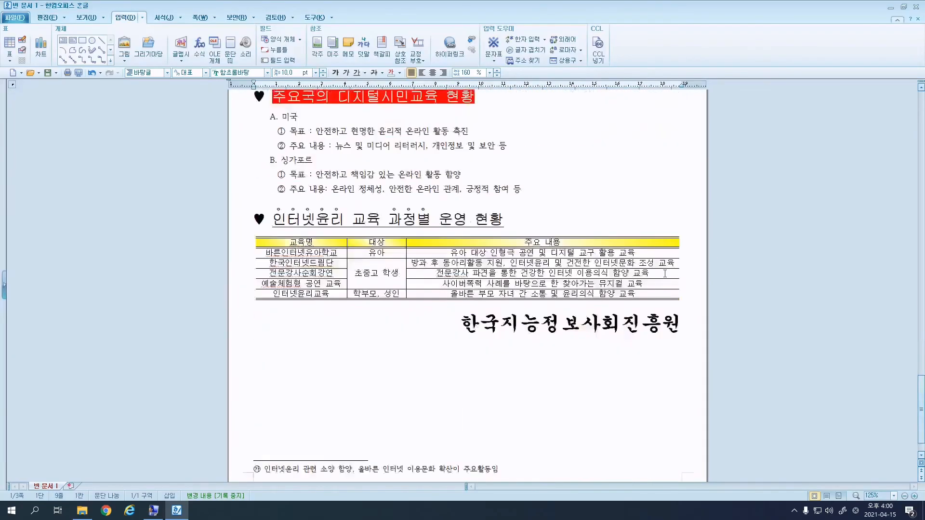